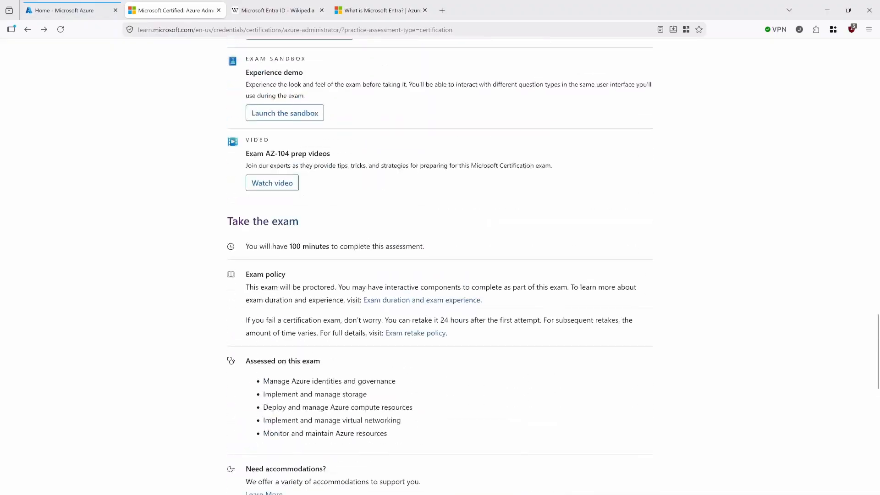
Review the Azure Administrator Associate certification page, covering its title, overview, training course, exam details and certification resources
{"action": "scroll", "coordinate": [257, 232], "scroll_direction": "up", "scroll_amount": 5}
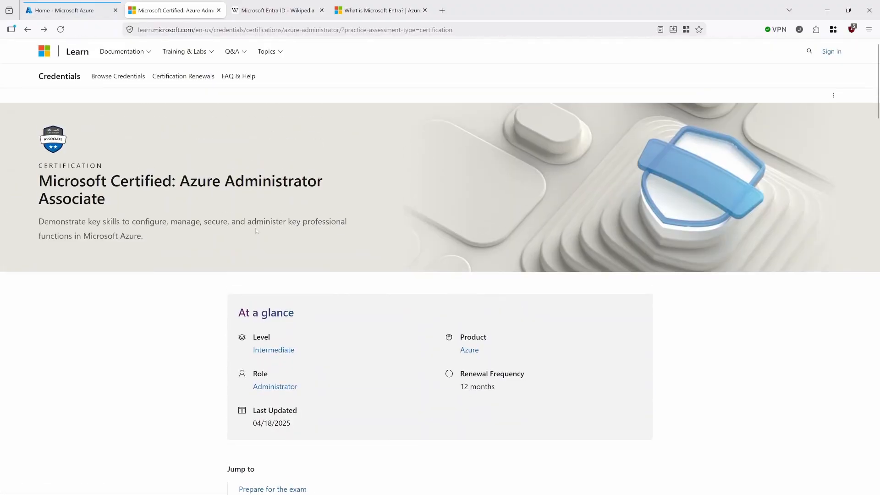
{"action": "left_click_drag", "start_coordinate": [52, 181], "coordinate": [150, 235]}
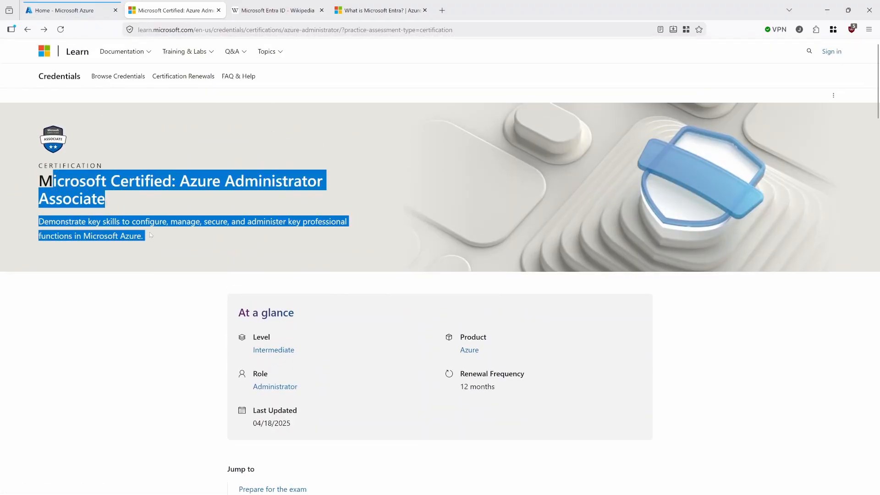
{"action": "left_click", "coordinate": [163, 323]}
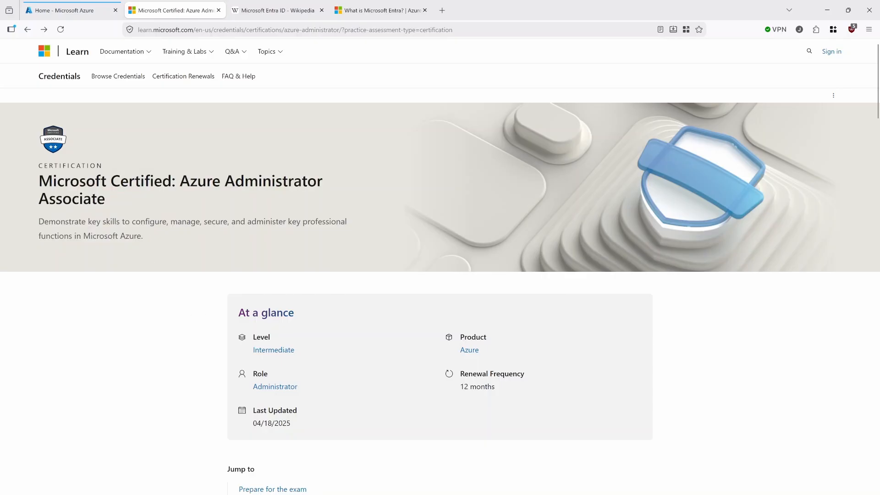
{"action": "scroll", "coordinate": [245, 313], "scroll_direction": "down", "scroll_amount": 2}
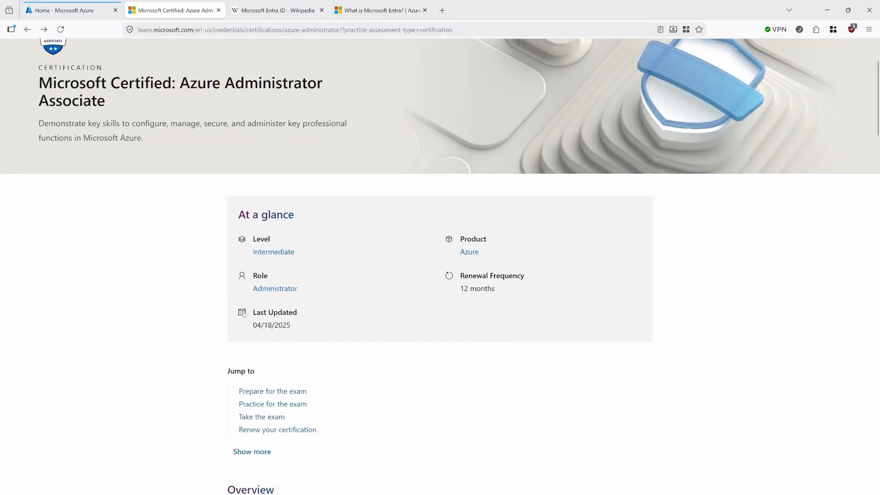
{"action": "scroll", "coordinate": [245, 313], "scroll_direction": "down", "scroll_amount": 15}
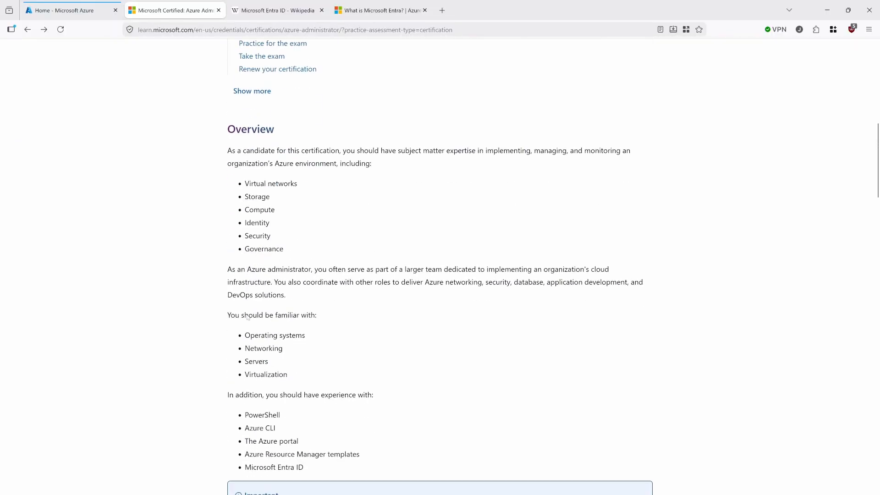
{"action": "scroll", "coordinate": [247, 318], "scroll_direction": "down", "scroll_amount": 13}
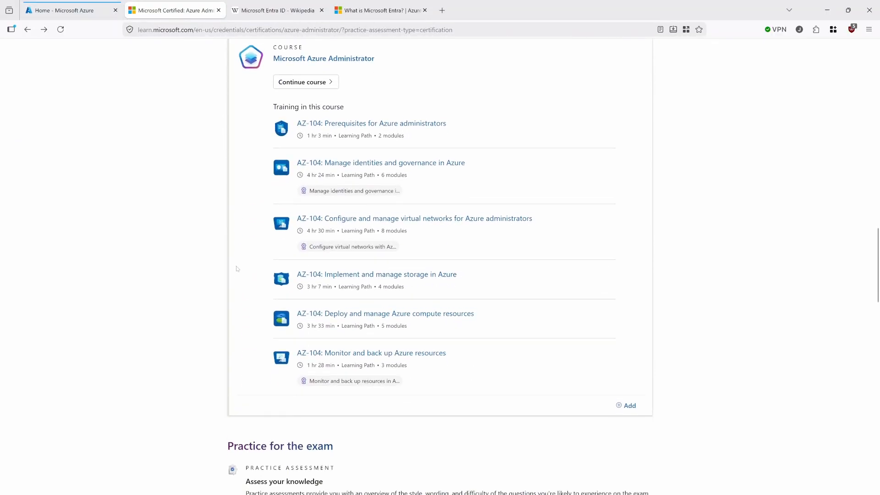
{"action": "scroll", "coordinate": [257, 378], "scroll_direction": "down", "scroll_amount": 13}
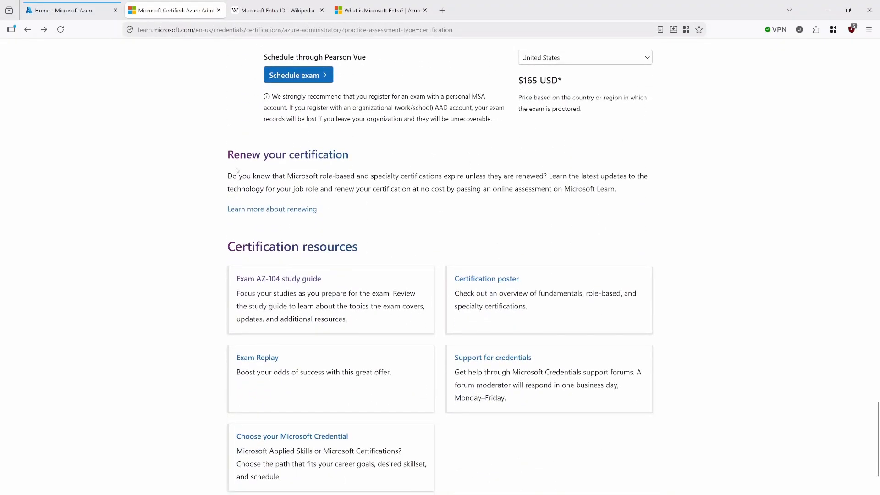
Open the Exam AZ-104 study guide and highlight the heading of its section on skills measured as of April 17, 2026
{"action": "left_click", "coordinate": [251, 281]}
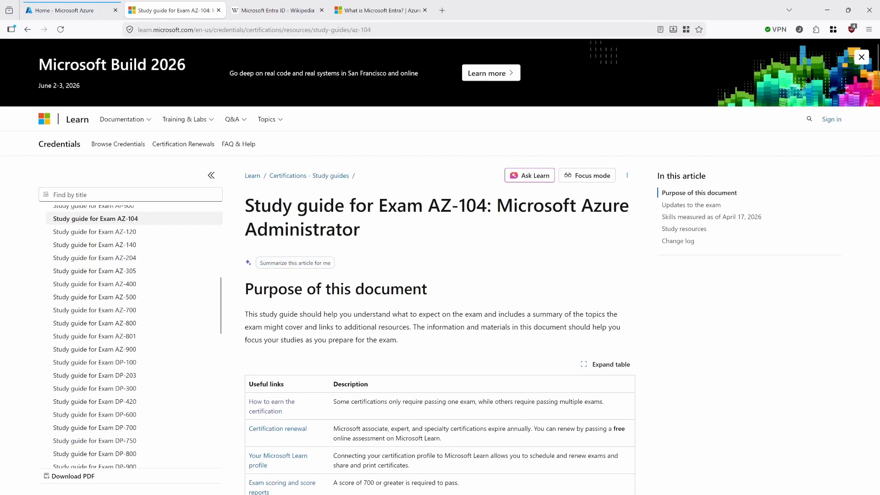
{"action": "scroll", "coordinate": [440, 275], "scroll_direction": "down", "scroll_amount": 10}
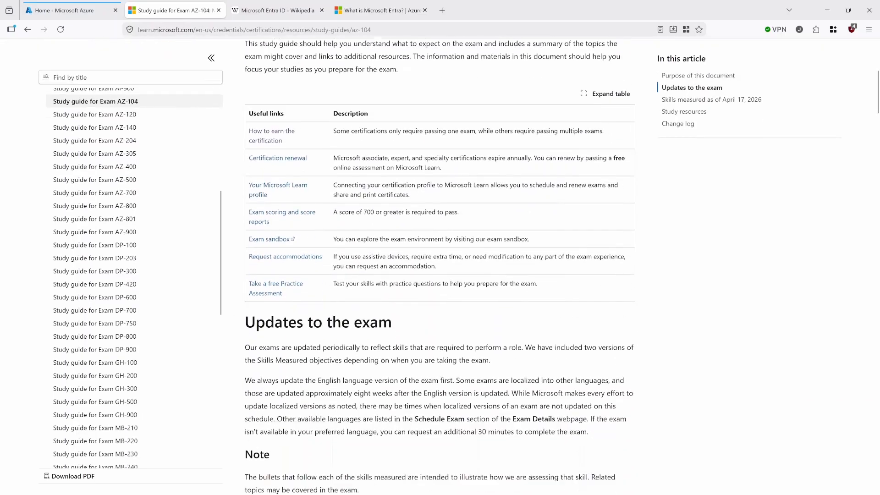
{"action": "scroll", "coordinate": [324, 308], "scroll_direction": "down", "scroll_amount": 4}
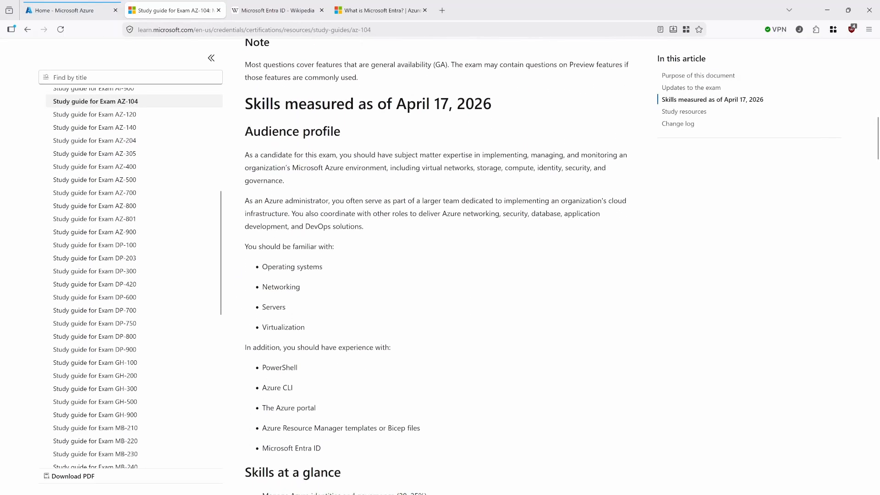
{"action": "double_click", "coordinate": [262, 102]}
{"action": "left_click_drag", "start_coordinate": [262, 102], "coordinate": [491, 104]}
{"action": "left_click", "coordinate": [299, 182]}
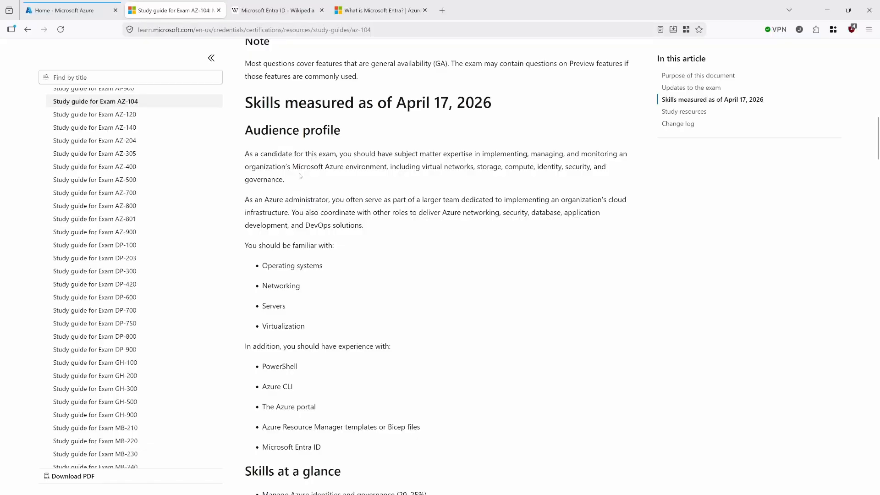
Examine the skills list and highlight "Manage Microsoft Entra users and groups" and its "Create users and groups" item
{"action": "scroll", "coordinate": [314, 219], "scroll_direction": "down", "scroll_amount": 5}
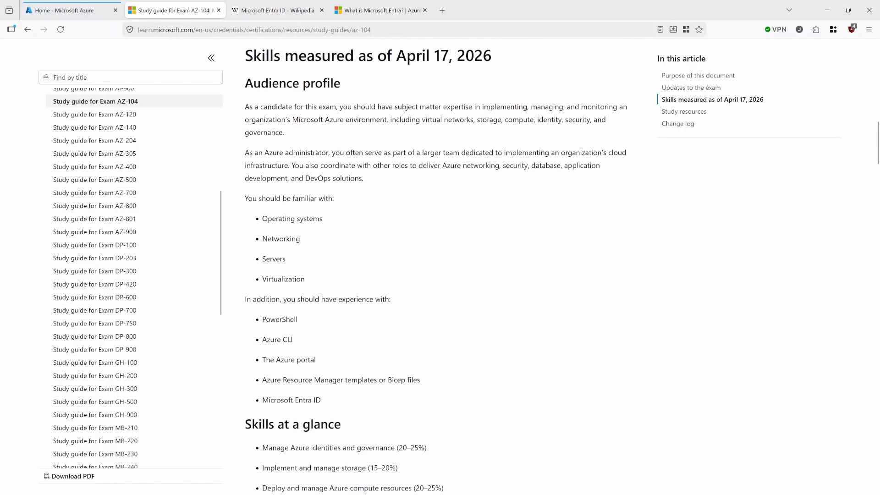
{"action": "scroll", "coordinate": [315, 217], "scroll_direction": "down", "scroll_amount": 2}
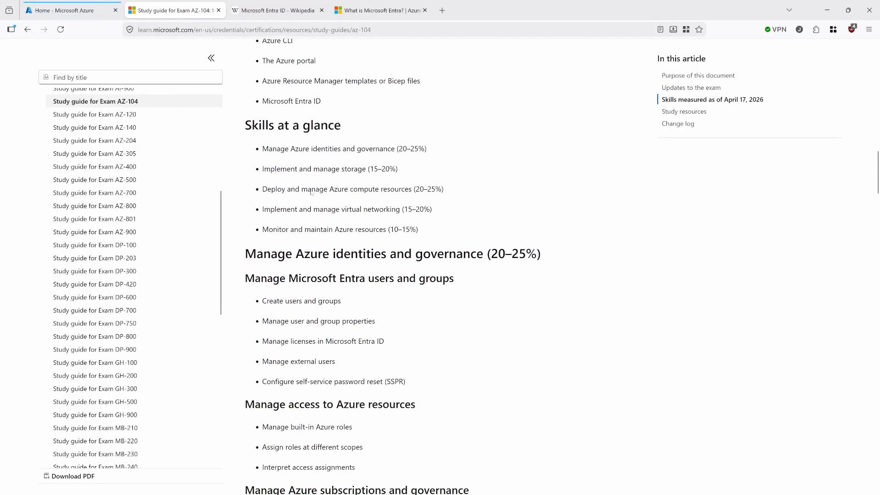
{"action": "scroll", "coordinate": [315, 217], "scroll_direction": "down", "scroll_amount": 2}
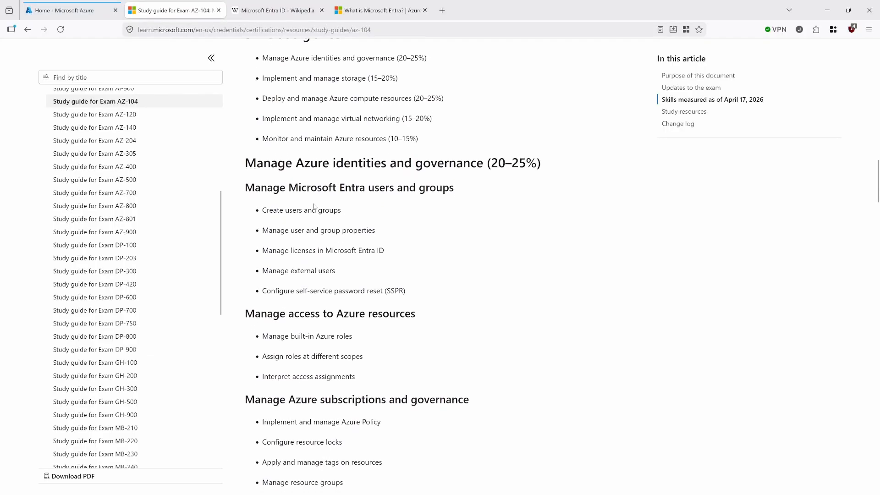
{"action": "left_click_drag", "start_coordinate": [245, 179], "coordinate": [346, 204]}
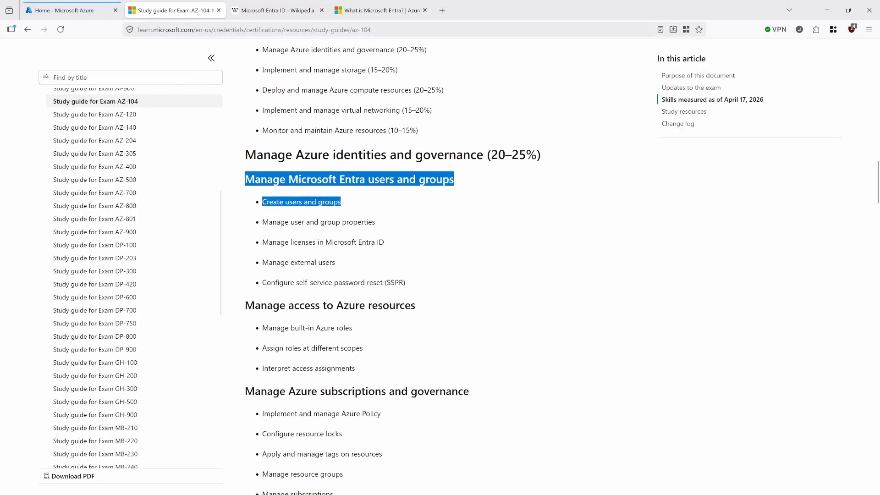
{"action": "left_click", "coordinate": [255, 202]}
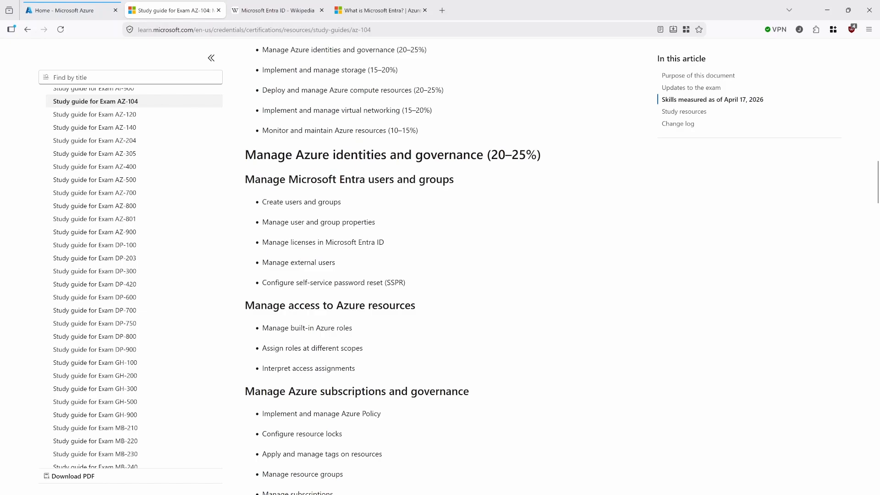
{"action": "left_click_drag", "start_coordinate": [261, 202], "coordinate": [343, 205]}
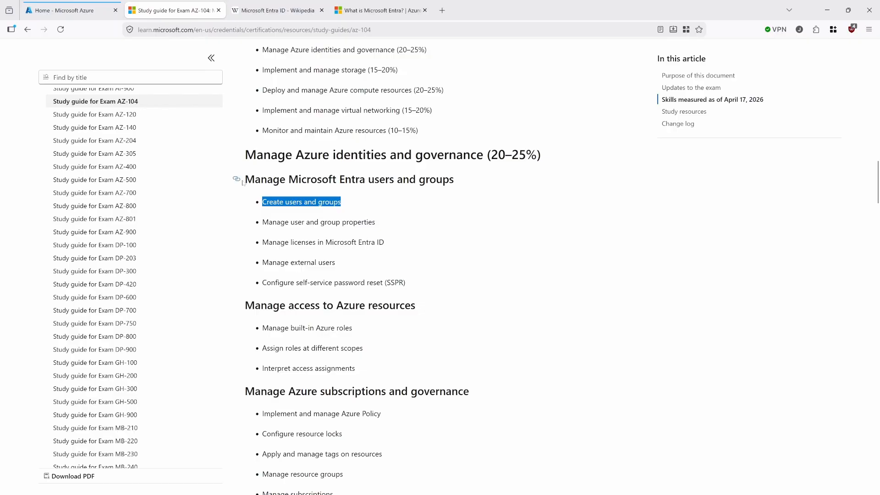
{"action": "left_click", "coordinate": [256, 192]}
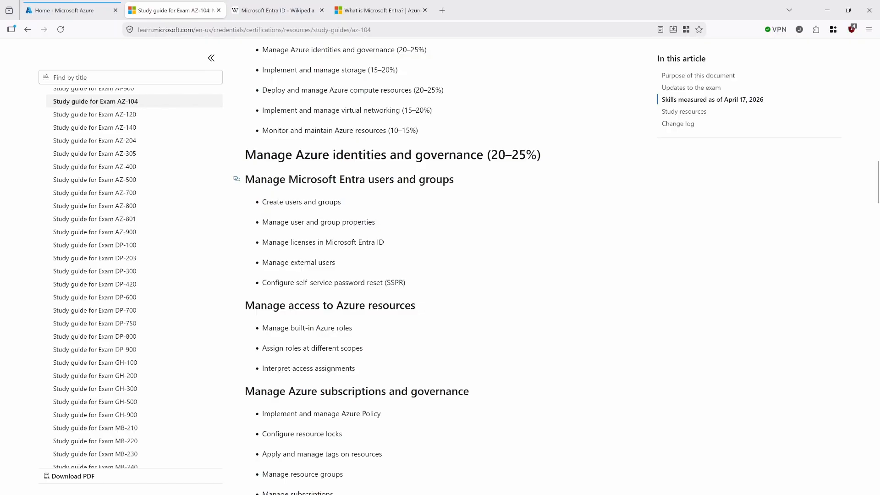
{"action": "left_click_drag", "start_coordinate": [245, 179], "coordinate": [364, 179]}
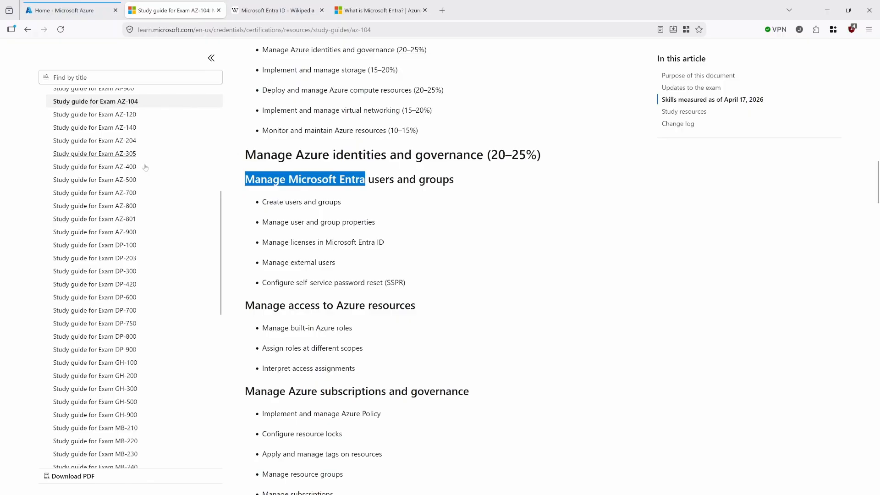
{"action": "left_click_drag", "start_coordinate": [245, 179], "coordinate": [374, 179]}
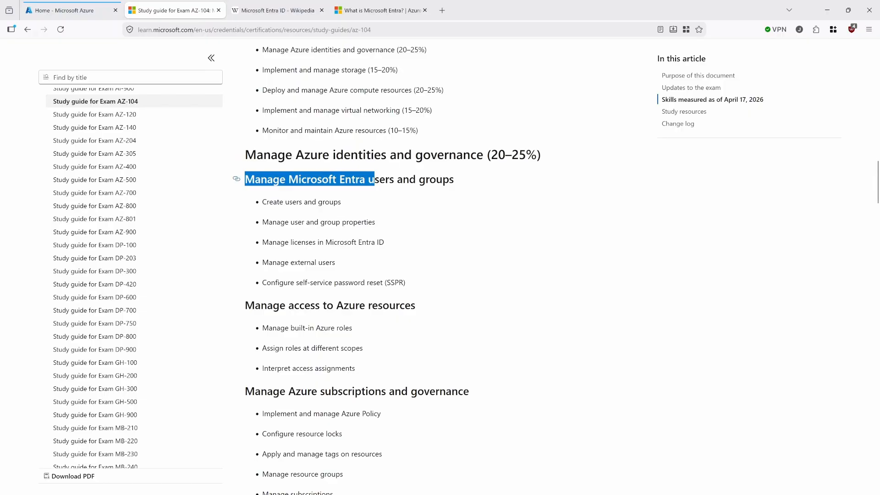
Read the introduction of the Wikipedia article on Microsoft Entra ID, highlighting its name and the identity and access management description
{"action": "left_click", "coordinate": [270, 16]}
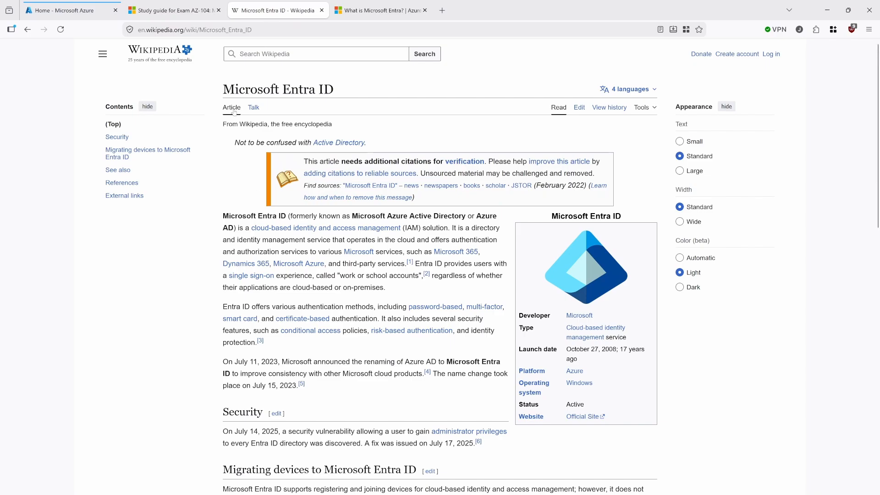
{"action": "left_click", "coordinate": [174, 10]}
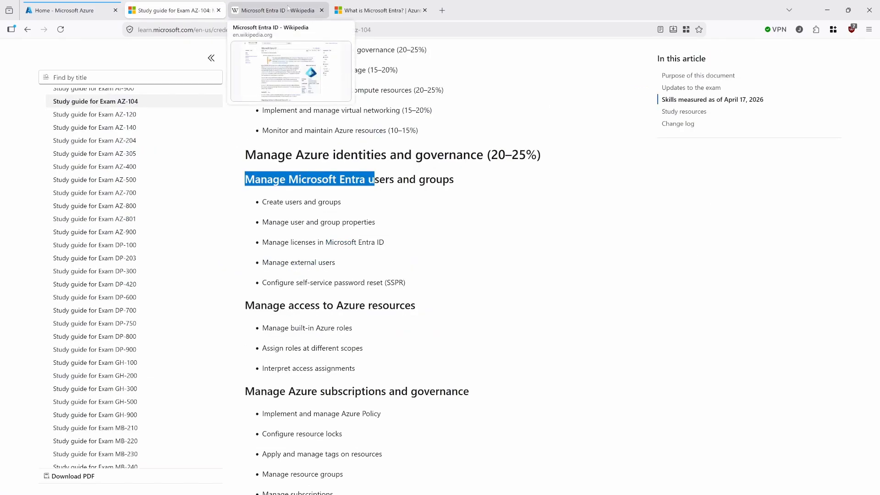
{"action": "left_click", "coordinate": [288, 9]}
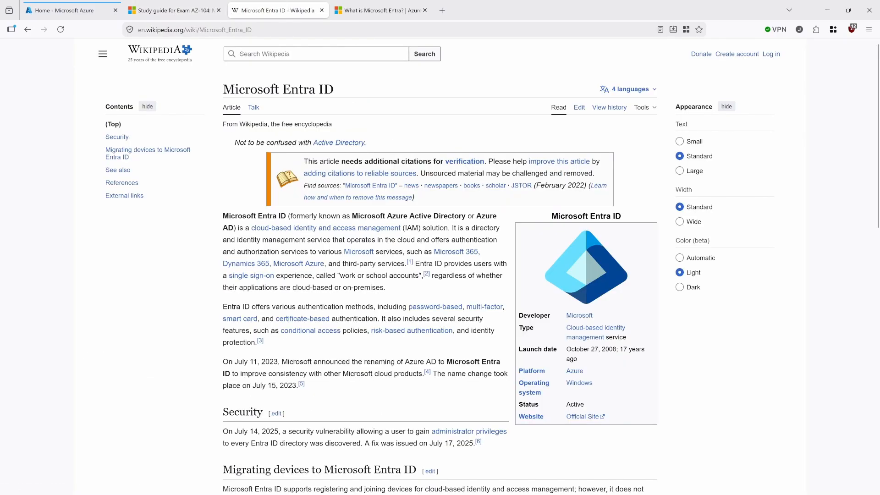
{"action": "left_click_drag", "start_coordinate": [223, 216], "coordinate": [263, 215]}
{"action": "left_click", "coordinate": [263, 216]}
{"action": "left_click_drag", "start_coordinate": [222, 216], "coordinate": [247, 215]}
{"action": "left_click", "coordinate": [248, 216]}
{"action": "mouse_move", "coordinate": [358, 7]}
{"action": "left_click_drag", "start_coordinate": [249, 228], "coordinate": [448, 228]}
{"action": "left_click", "coordinate": [448, 229]}
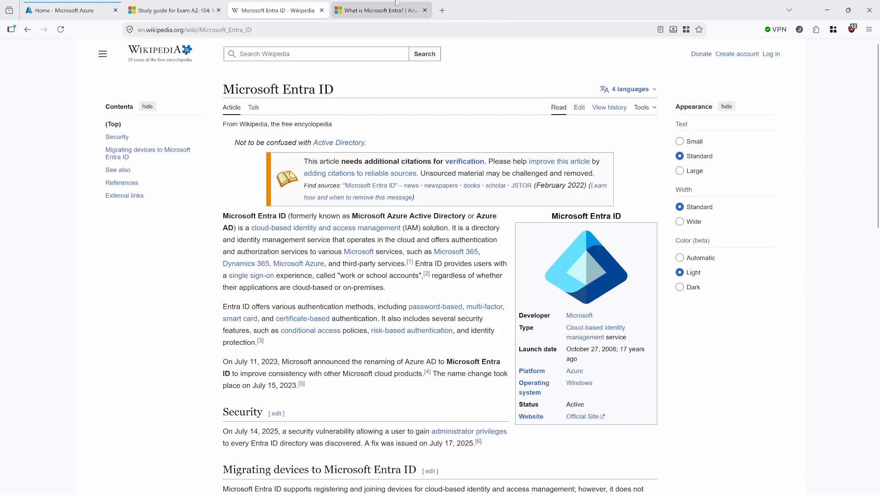
Read the "What is Microsoft Entra?" article's product family diagram and highlight its whole introductory paragraph
{"action": "left_click", "coordinate": [379, 8]}
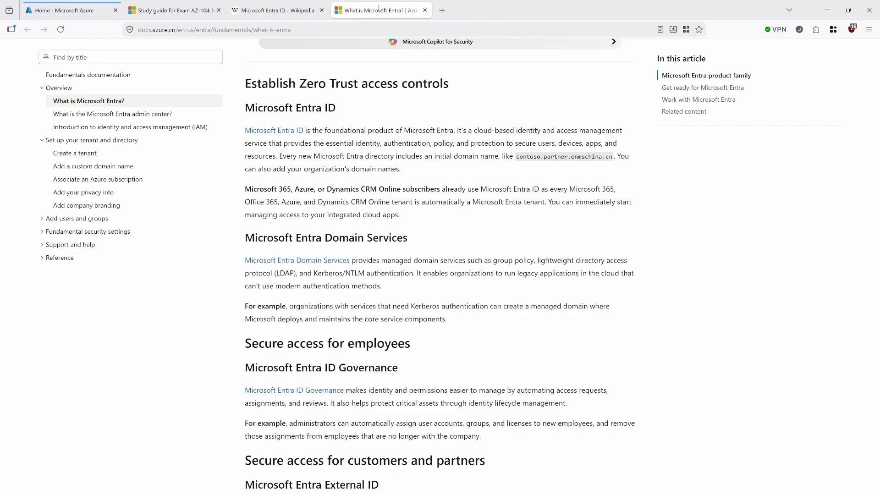
{"action": "scroll", "coordinate": [367, 278], "scroll_direction": "up", "scroll_amount": 5}
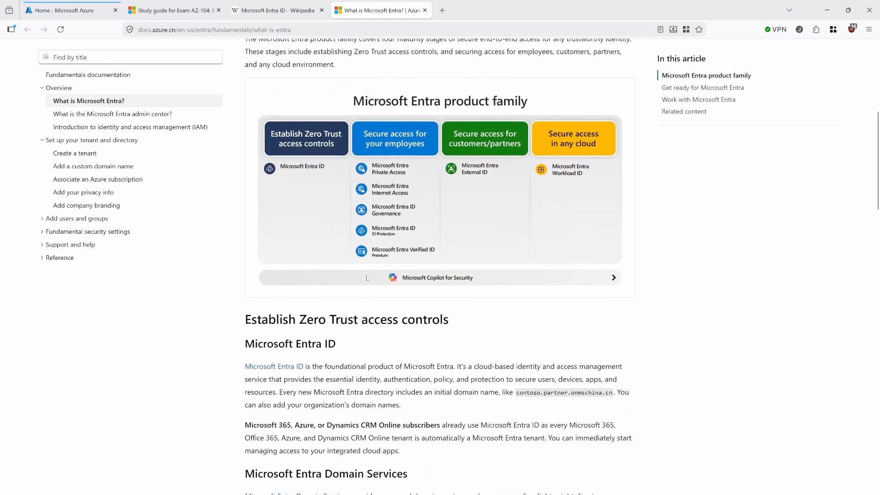
{"action": "scroll", "coordinate": [366, 277], "scroll_direction": "up", "scroll_amount": 3}
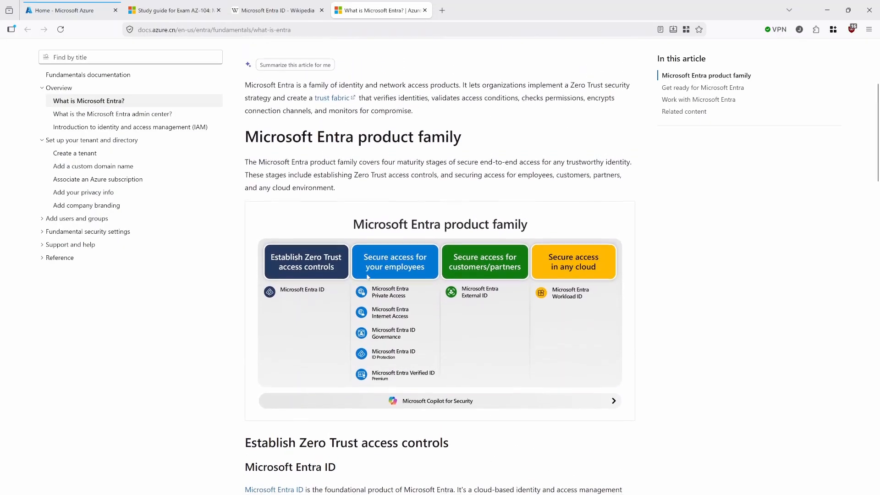
{"action": "scroll", "coordinate": [367, 277], "scroll_direction": "up", "scroll_amount": 1}
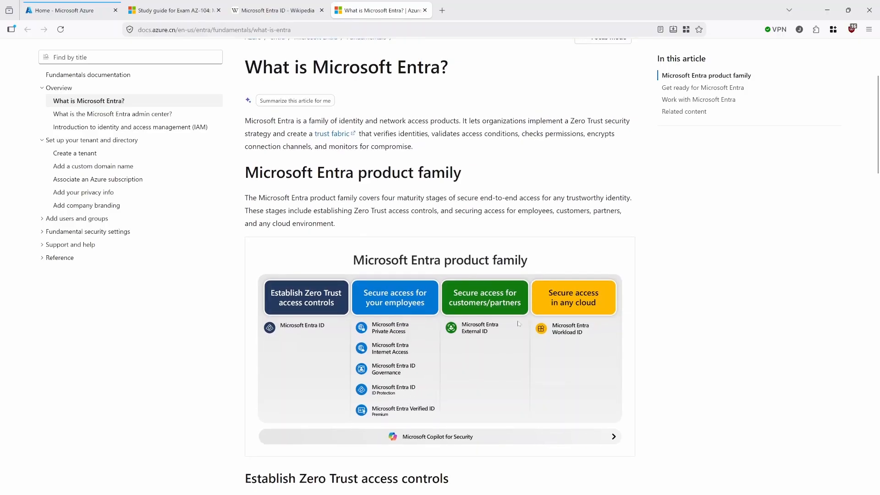
{"action": "left_click_drag", "start_coordinate": [301, 134], "coordinate": [302, 146]}
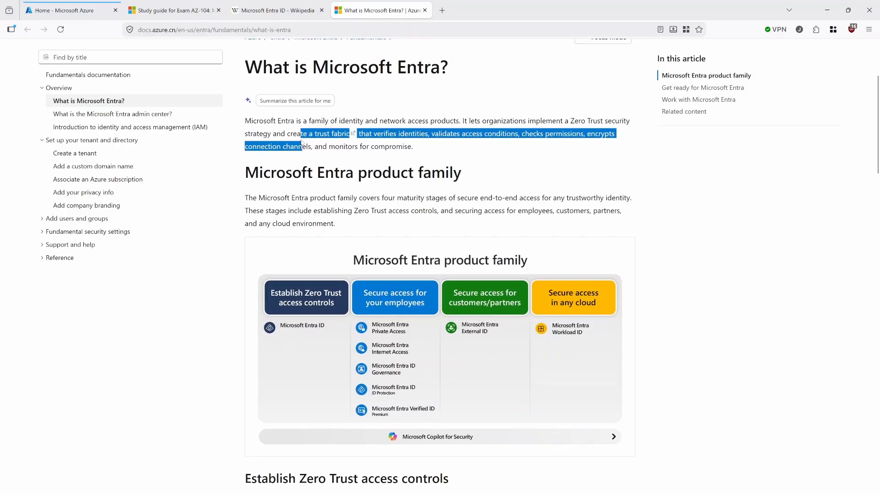
{"action": "left_click", "coordinate": [302, 146]}
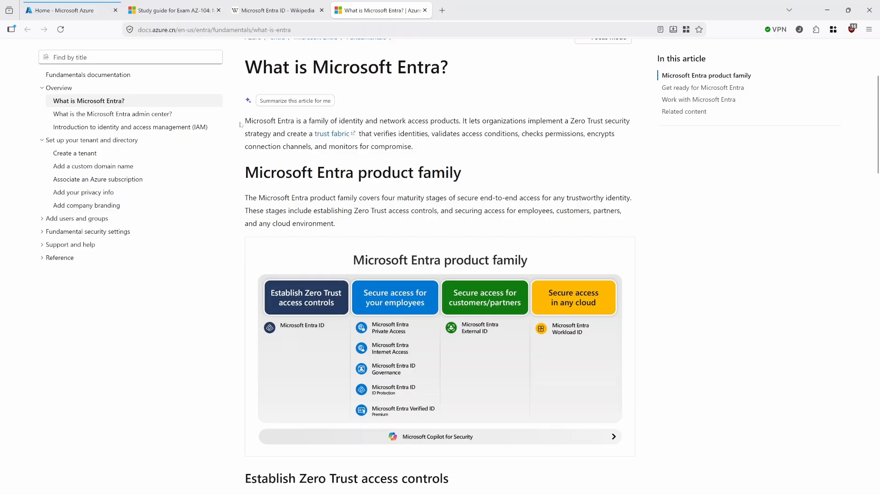
{"action": "left_click_drag", "start_coordinate": [240, 125], "coordinate": [418, 149]}
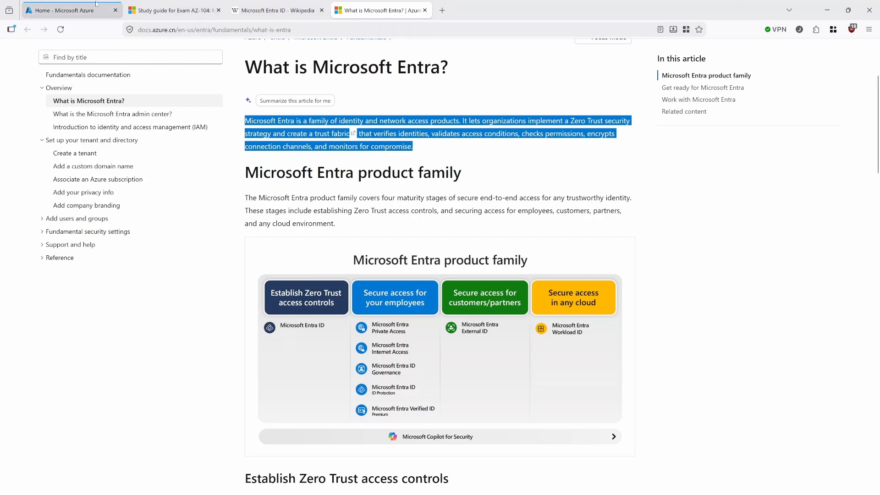
Switch to the Azure portal, view the Microsoft Entra ID overview, and return to the portal home page
{"action": "left_click", "coordinate": [82, 10]}
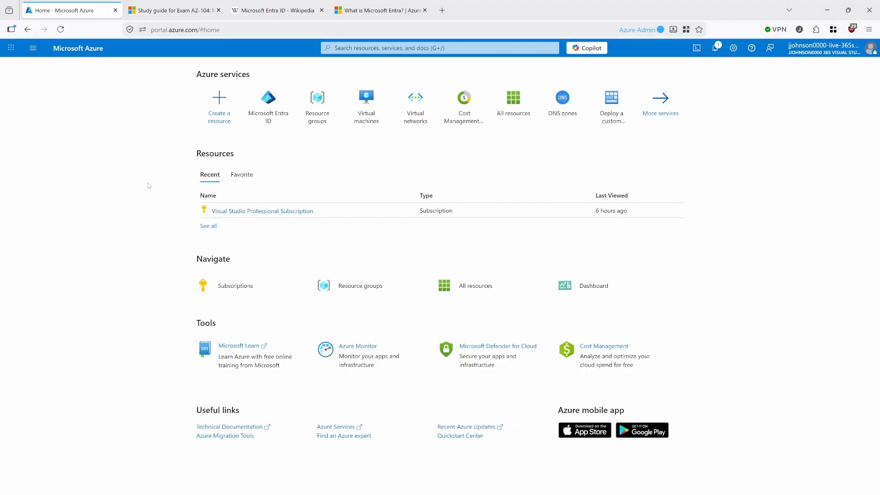
{"action": "left_click", "coordinate": [272, 104]}
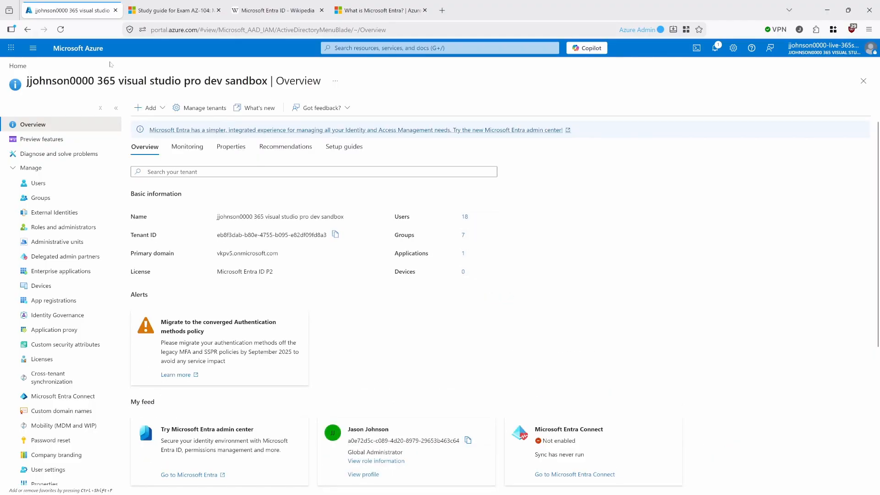
{"action": "key", "text": "alt+Left"}
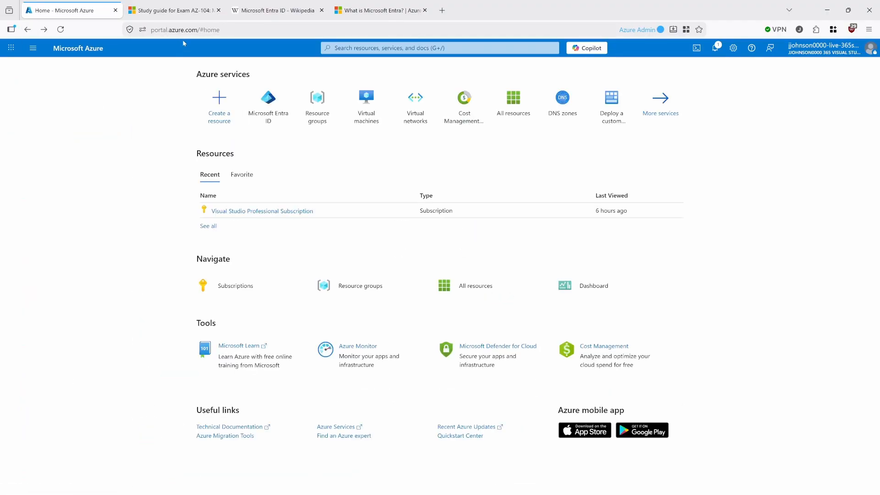
{"action": "left_click", "coordinate": [152, 30]}
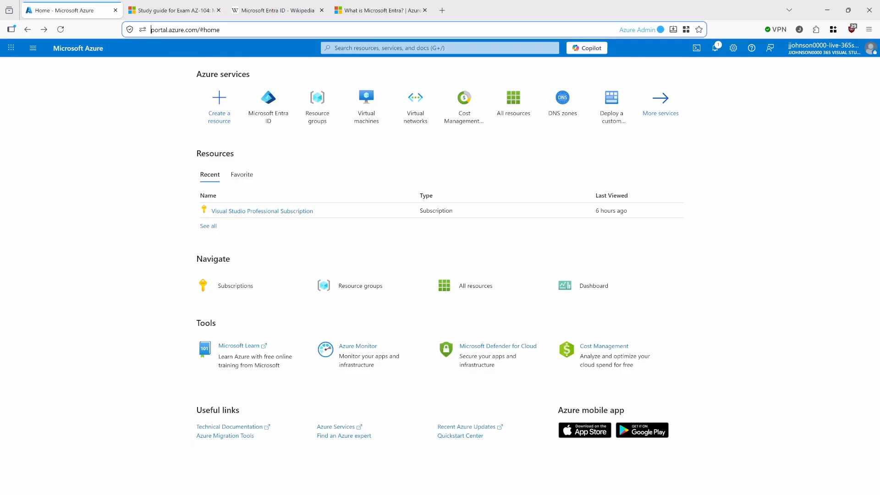
{"action": "key", "text": "ctrl+a"}
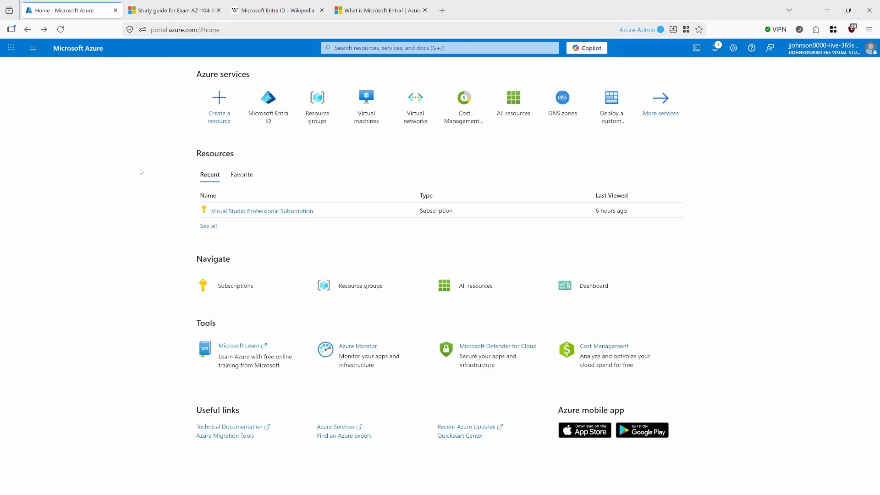
{"action": "double_click", "coordinate": [139, 171]}
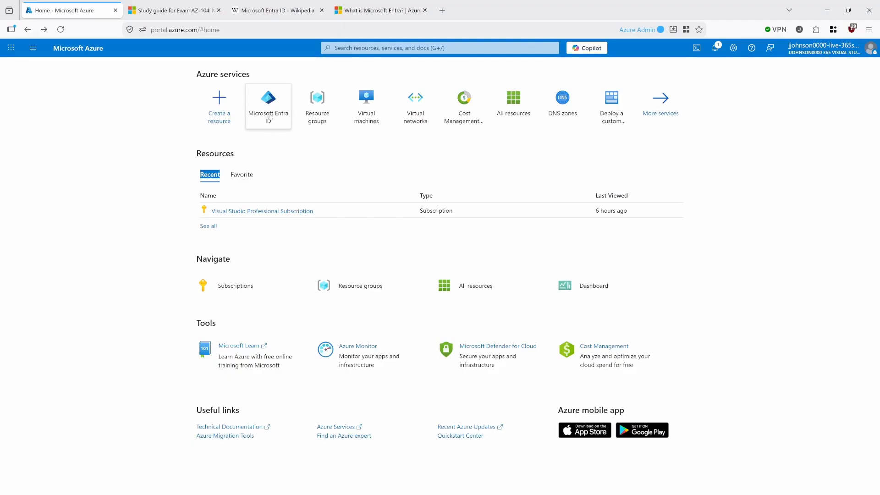
Search the portal for "azure" and "entra", and open the Microsoft Entra ID overview
{"action": "left_click", "coordinate": [337, 48]}
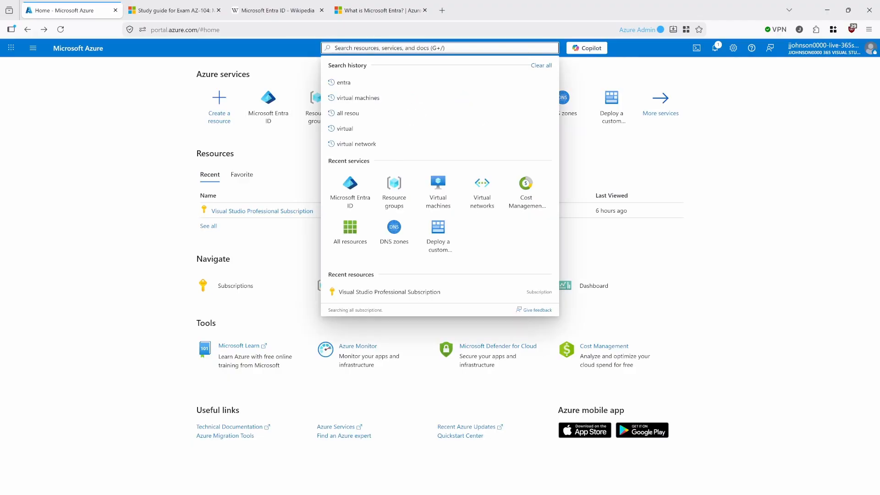
{"action": "type", "text": "azure"}
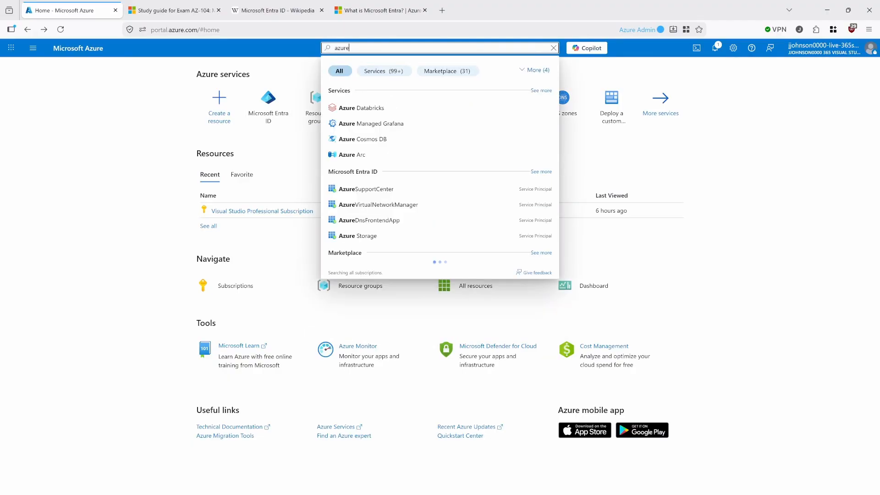
{"action": "key", "text": "ctrl+a"}
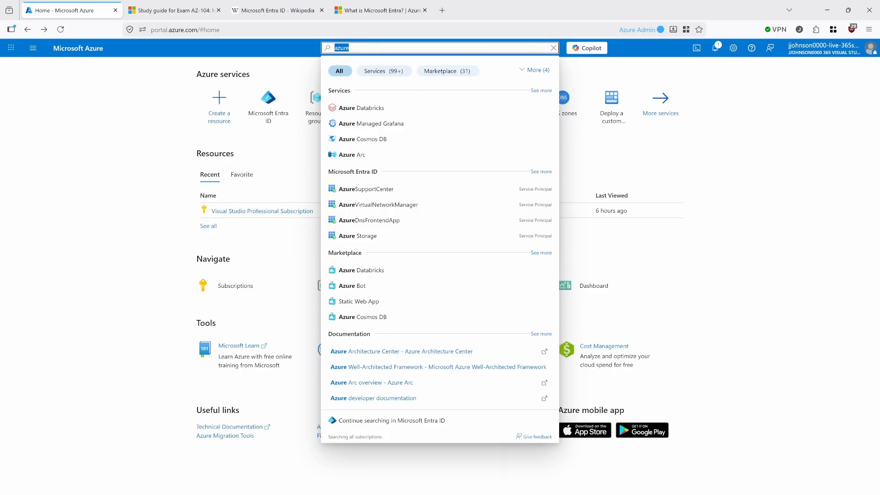
{"action": "type", "text": "entra"}
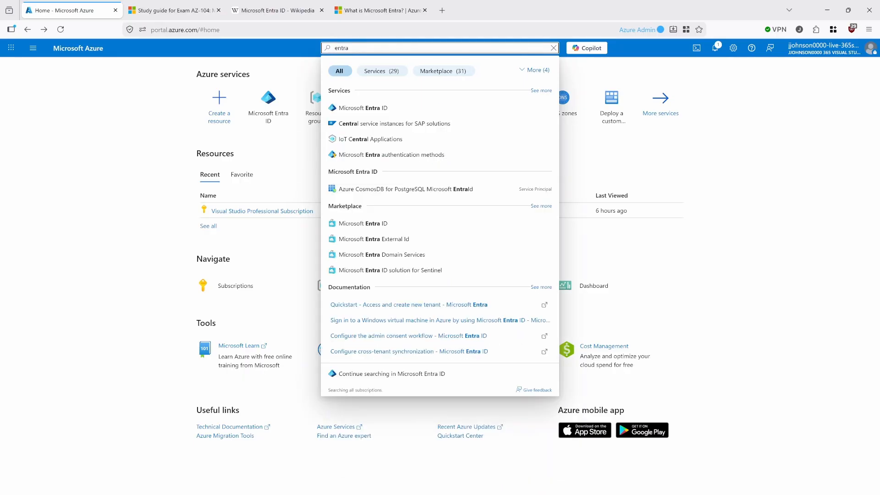
{"action": "left_click", "coordinate": [264, 99]}
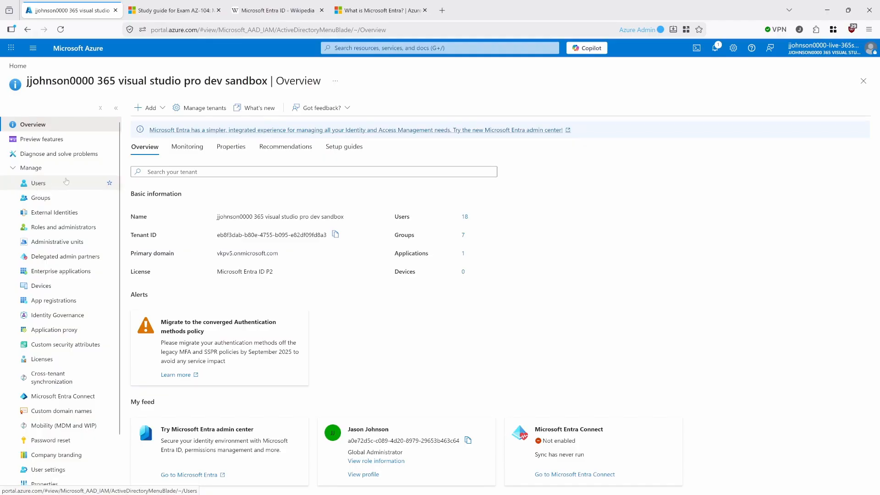
Open the tenant's list of users and start creating a new internal user
{"action": "left_click", "coordinate": [46, 185]}
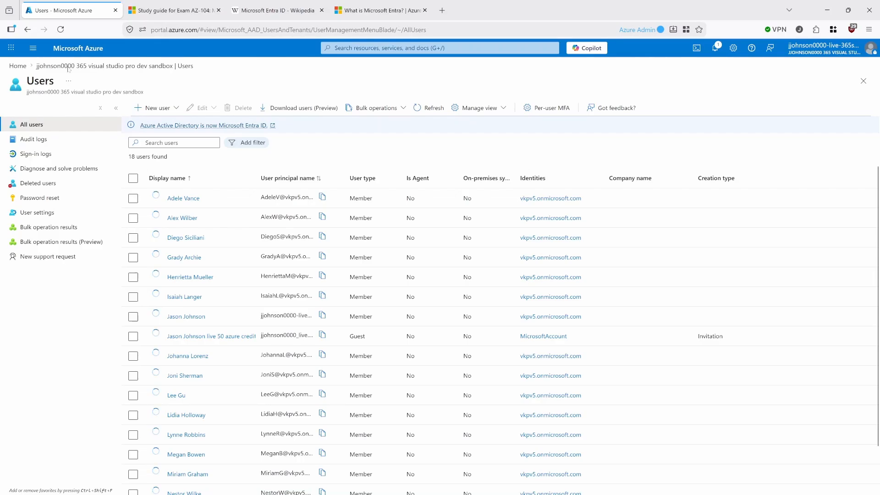
{"action": "left_click", "coordinate": [27, 30]}
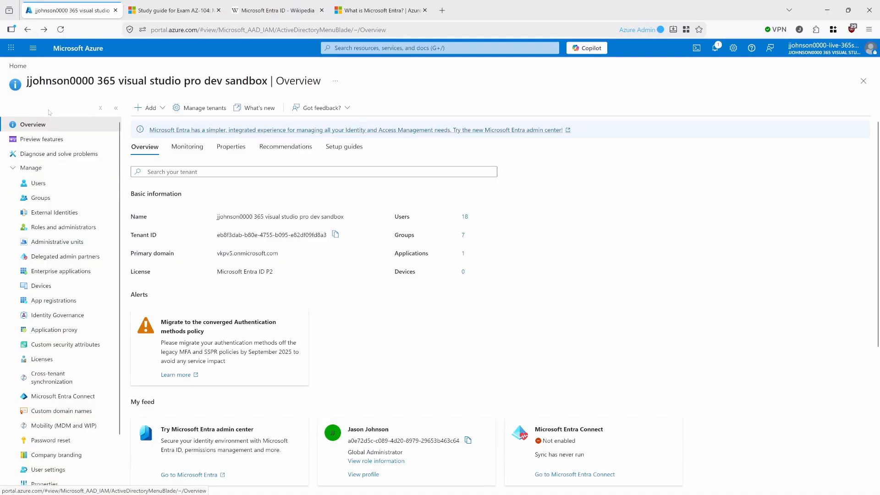
{"action": "left_click", "coordinate": [36, 187]}
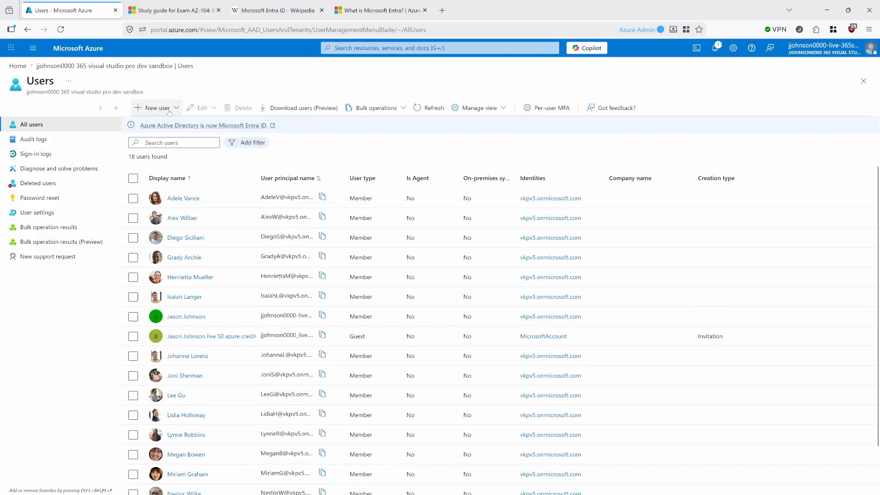
{"action": "left_click", "coordinate": [169, 110]}
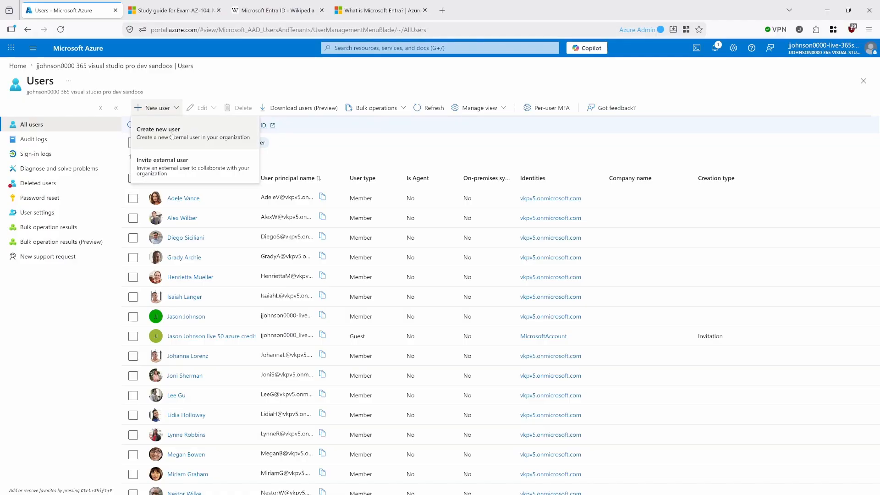
{"action": "left_click", "coordinate": [172, 136]}
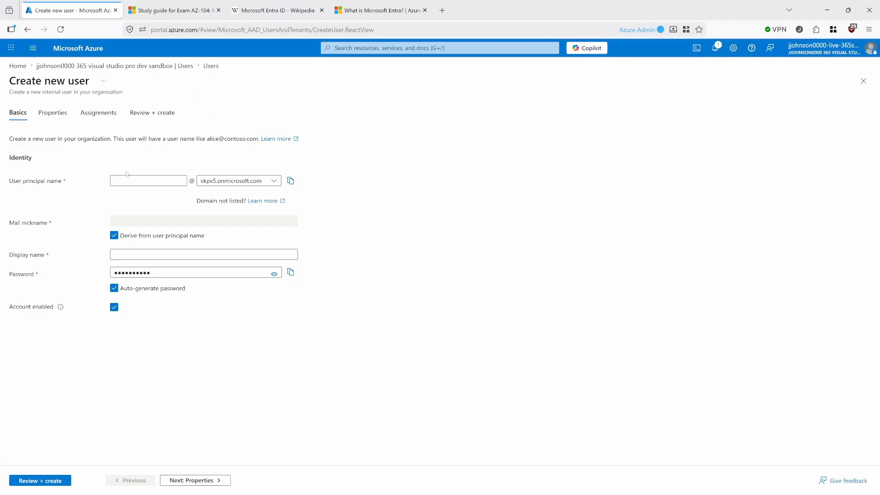
Set the new user's principal name to newuser1 and the display name to New User 1
{"action": "left_click", "coordinate": [145, 180]}
{"action": "left_click", "coordinate": [148, 181]}
{"action": "type", "text": "newuser1"}
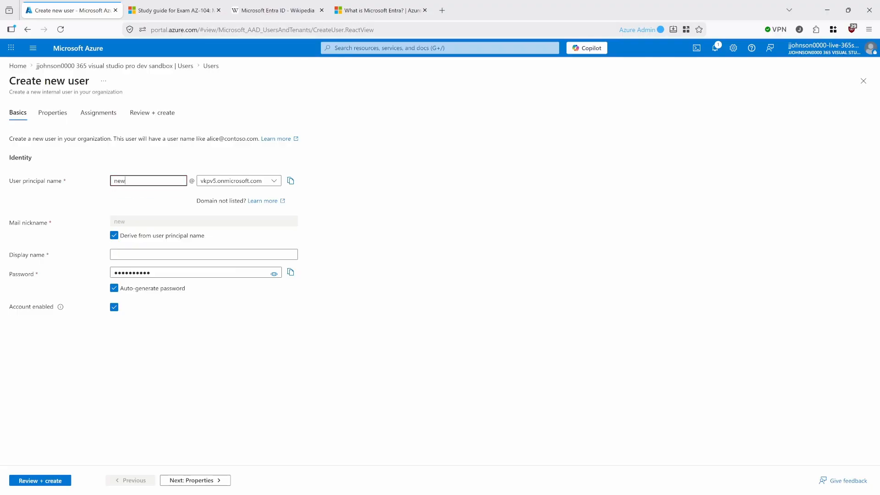
{"action": "key", "text": "Tab"}
{"action": "key", "text": "Tab"}
{"action": "key", "text": "Tab"}
{"action": "key", "text": "Tab"}
{"action": "key", "text": "Tab"}
{"action": "type", "text": "New User 1"}
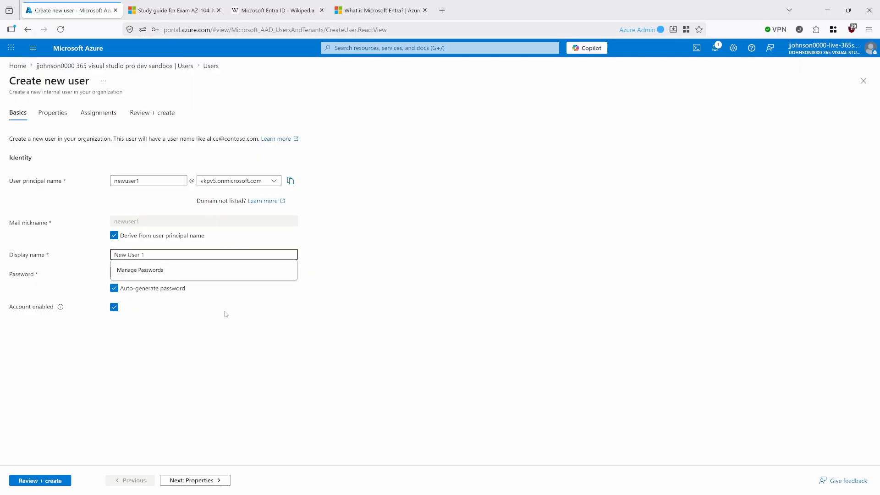
{"action": "key", "text": "Tab"}
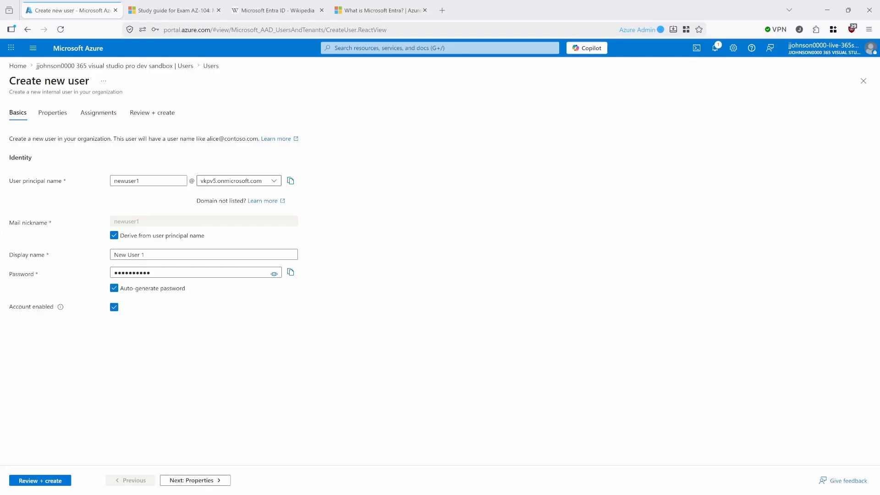
Check the domain choices for the user principal name and read the explanation of the Account enabled setting
{"action": "left_click", "coordinate": [272, 181]}
{"action": "left_click", "coordinate": [272, 181]}
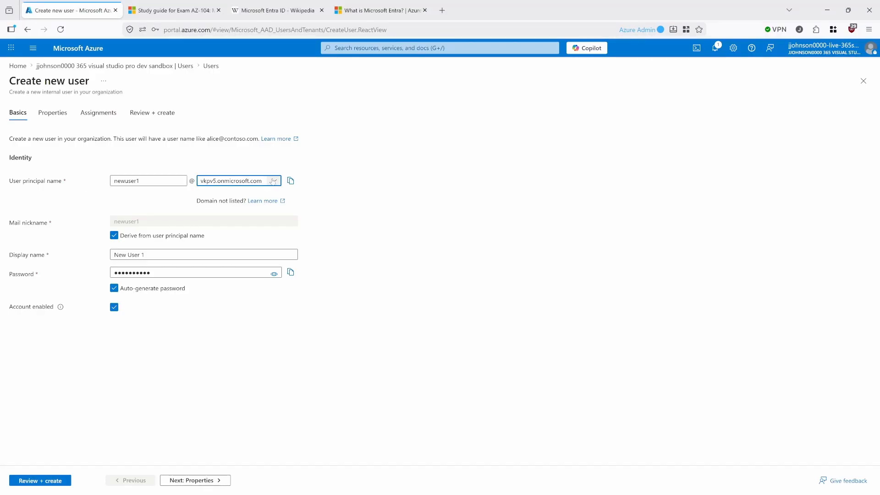
{"action": "left_click", "coordinate": [272, 181]}
{"action": "left_click", "coordinate": [75, 203]}
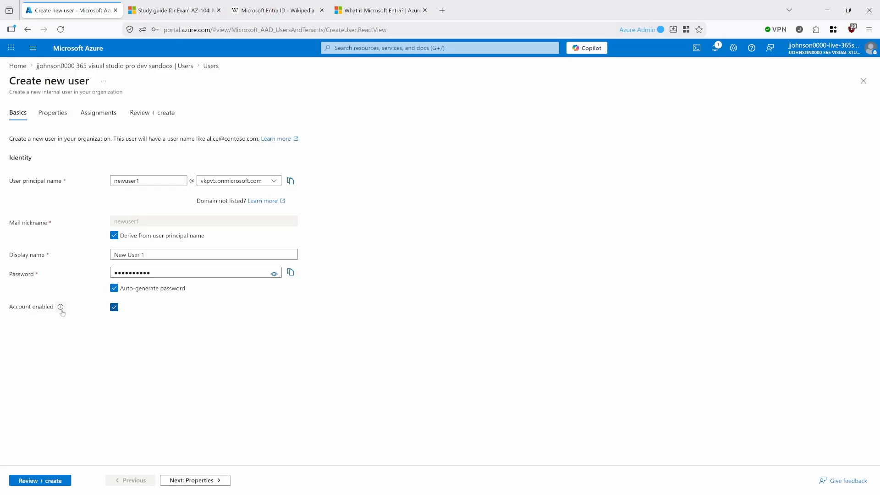
{"action": "mouse_move", "coordinate": [66, 313]}
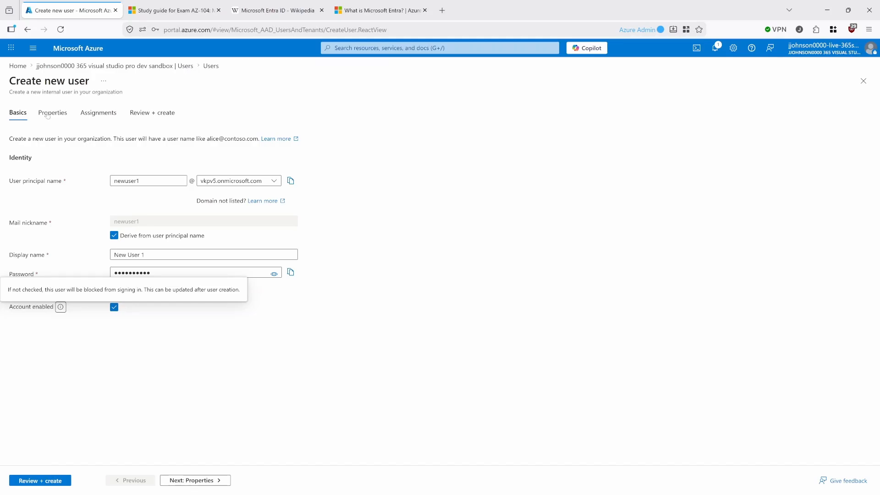
Examine the new user's optional identity, job, contact, parental control and usage location properties
{"action": "left_click", "coordinate": [49, 115]}
{"action": "scroll", "coordinate": [94, 287], "scroll_direction": "down", "scroll_amount": 5}
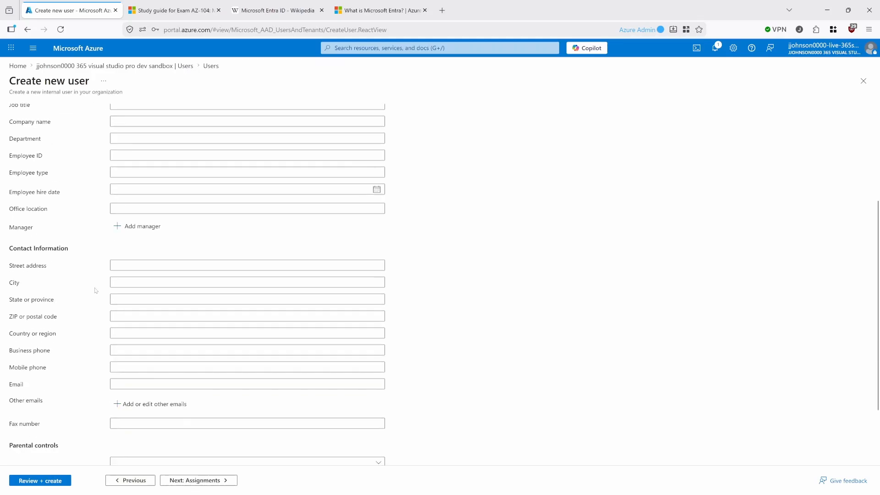
{"action": "scroll", "coordinate": [92, 282], "scroll_direction": "up", "scroll_amount": 5}
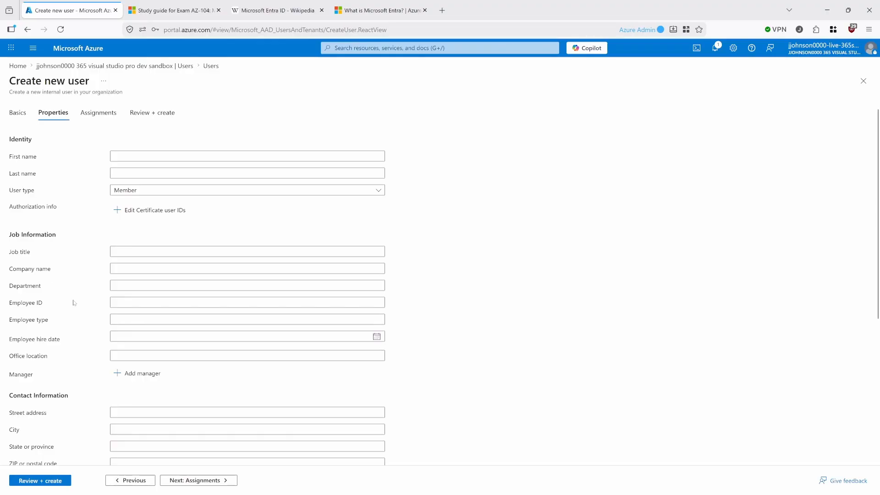
{"action": "scroll", "coordinate": [61, 411], "scroll_direction": "down", "scroll_amount": 5}
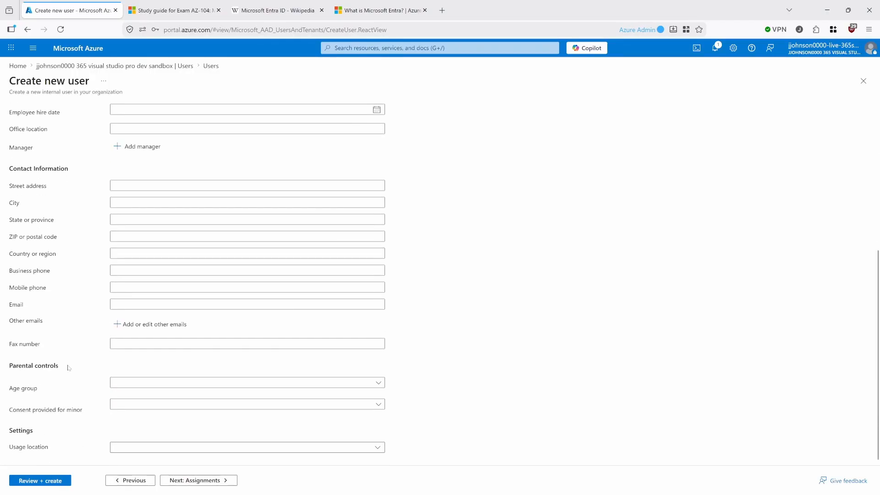
{"action": "left_click", "coordinate": [121, 287]}
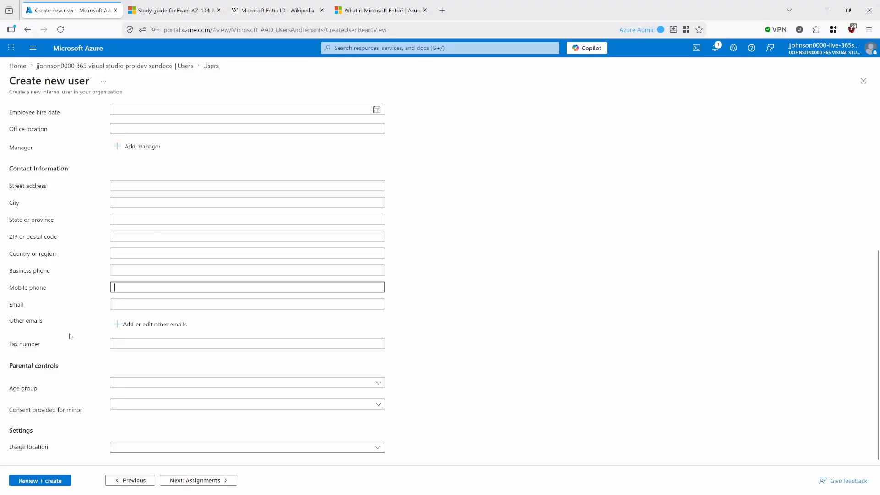
{"action": "scroll", "coordinate": [71, 336], "scroll_direction": "up", "scroll_amount": 2}
{"action": "left_click", "coordinate": [114, 280]}
{"action": "scroll", "coordinate": [103, 272], "scroll_direction": "up", "scroll_amount": 1}
{"action": "scroll", "coordinate": [92, 257], "scroll_direction": "up", "scroll_amount": 3}
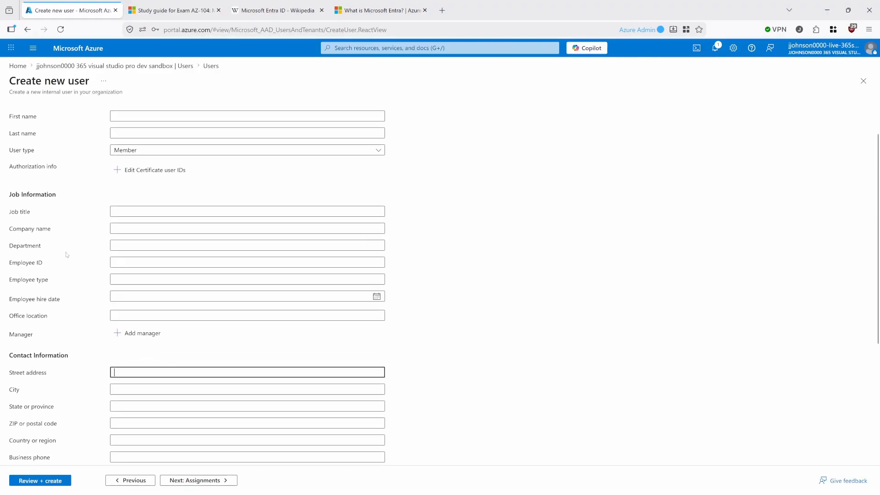
Highlight the new user's group and role assignment limit, and "Create users and groups" in the AZ-104 study guide, returning to the Azure portal
{"action": "left_click", "coordinate": [94, 114]}
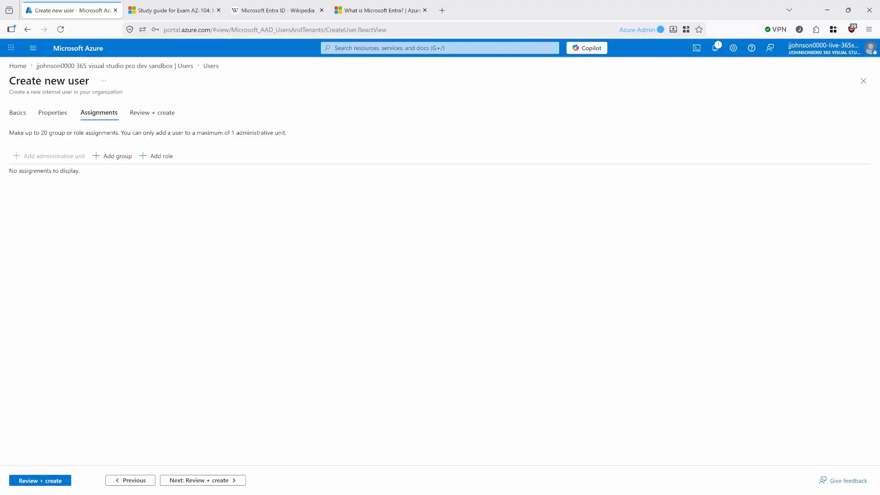
{"action": "left_click_drag", "start_coordinate": [10, 133], "coordinate": [124, 133]}
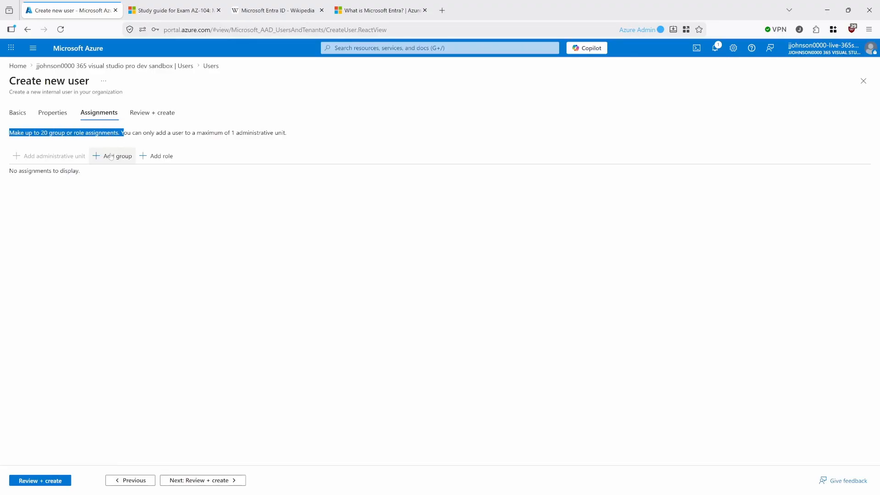
{"action": "left_click", "coordinate": [179, 10]}
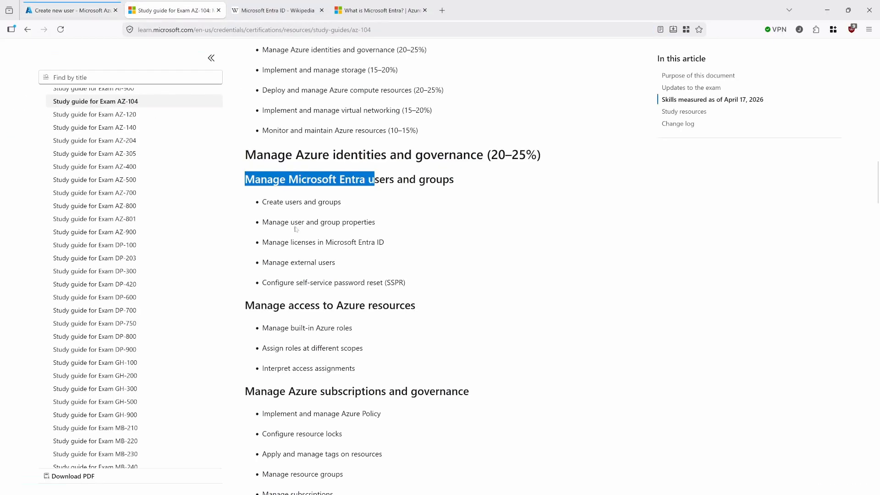
{"action": "scroll", "coordinate": [290, 244], "scroll_direction": "up", "scroll_amount": 1}
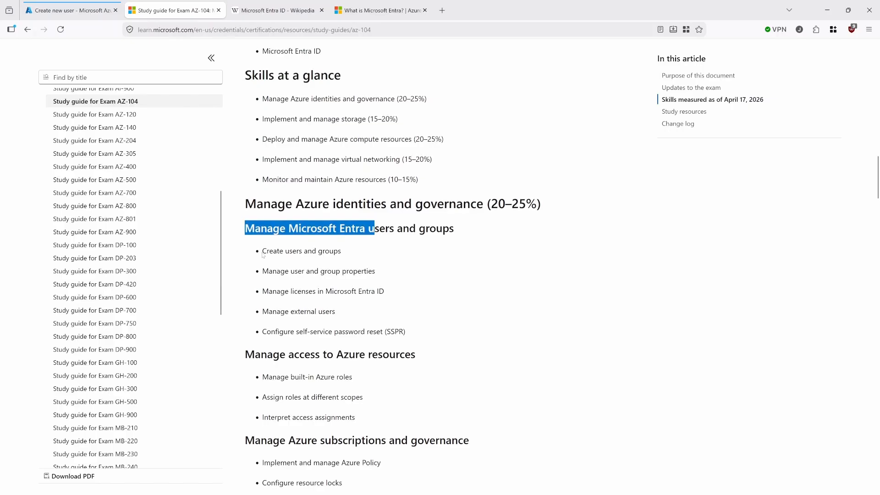
{"action": "left_click_drag", "start_coordinate": [341, 251], "coordinate": [255, 250]}
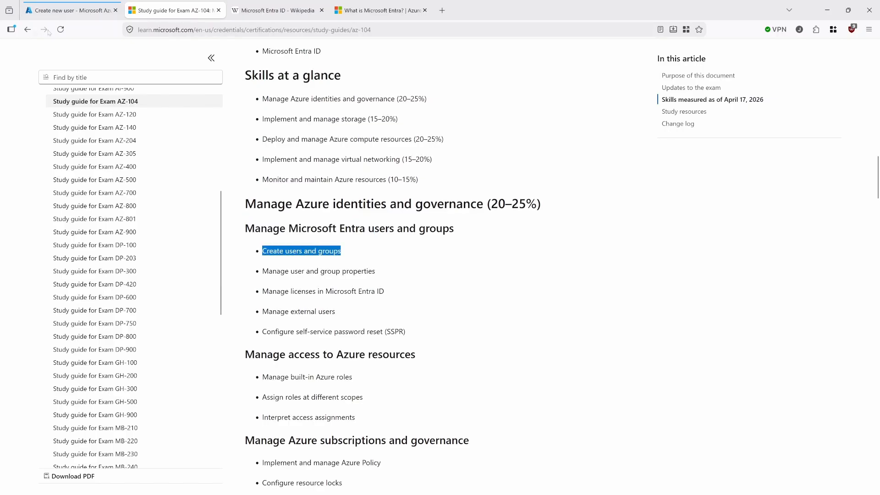
{"action": "left_click", "coordinate": [70, 10]}
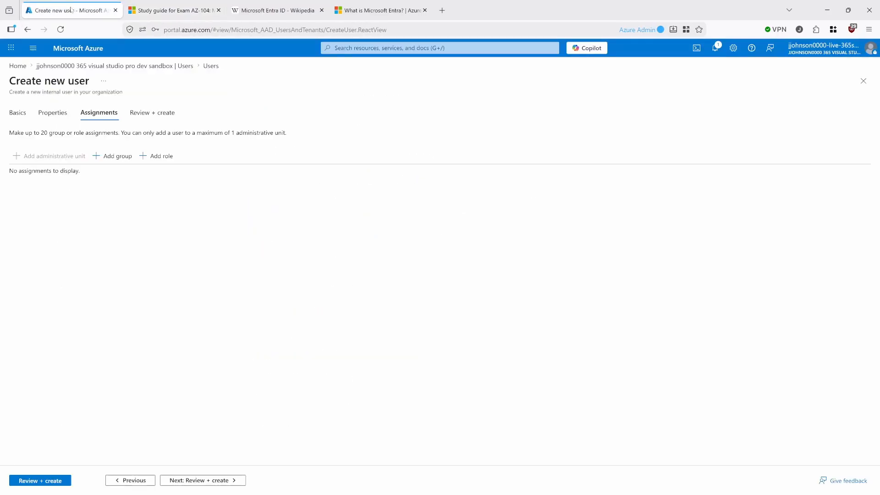
Review the new user's summary before creation and return to the group and role assignments
{"action": "left_click", "coordinate": [153, 114]}
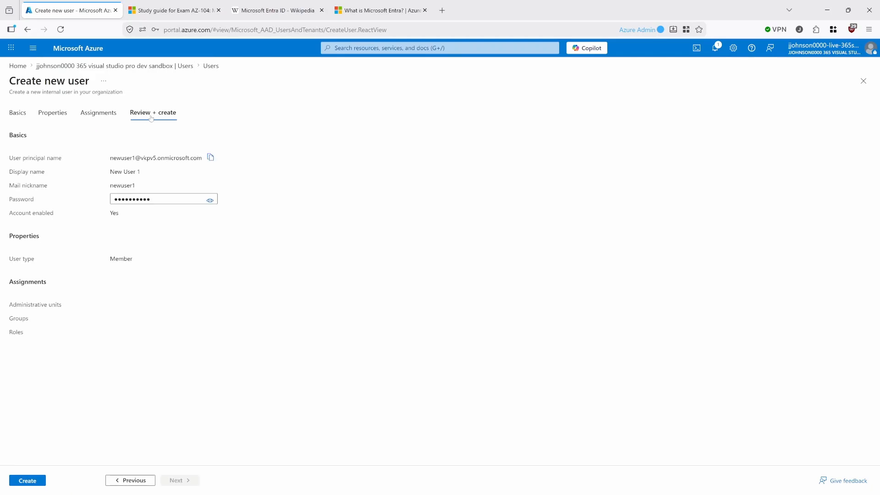
{"action": "left_click", "coordinate": [97, 114]}
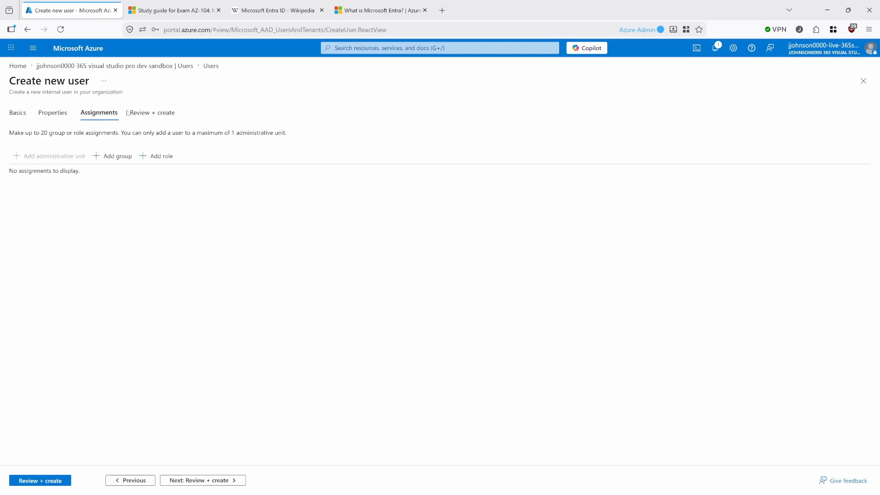
{"action": "left_click", "coordinate": [152, 114]}
{"action": "left_click", "coordinate": [102, 113]}
Assign the new user to the Sales and Marketing group
{"action": "left_click", "coordinate": [118, 156]}
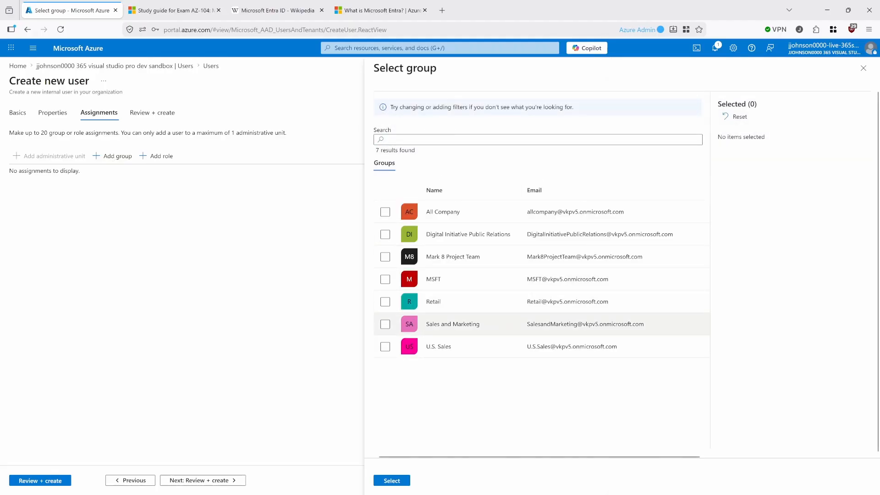
{"action": "left_click", "coordinate": [387, 328]}
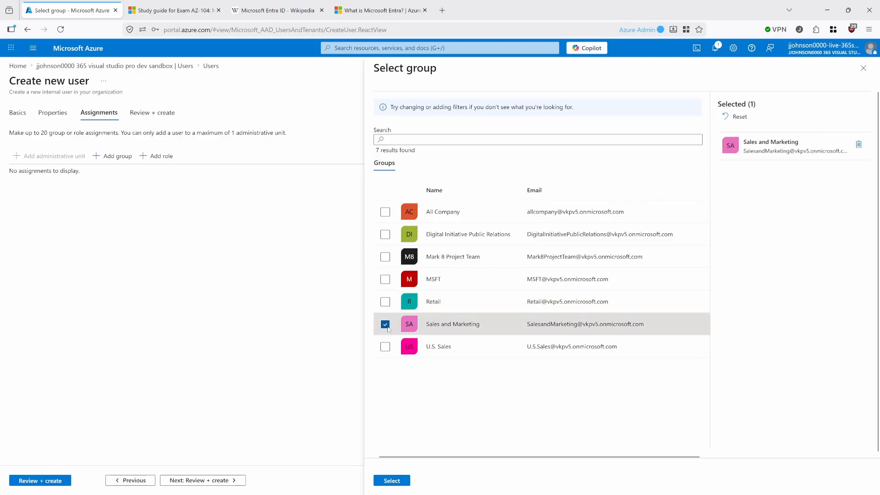
{"action": "left_click", "coordinate": [393, 480]}
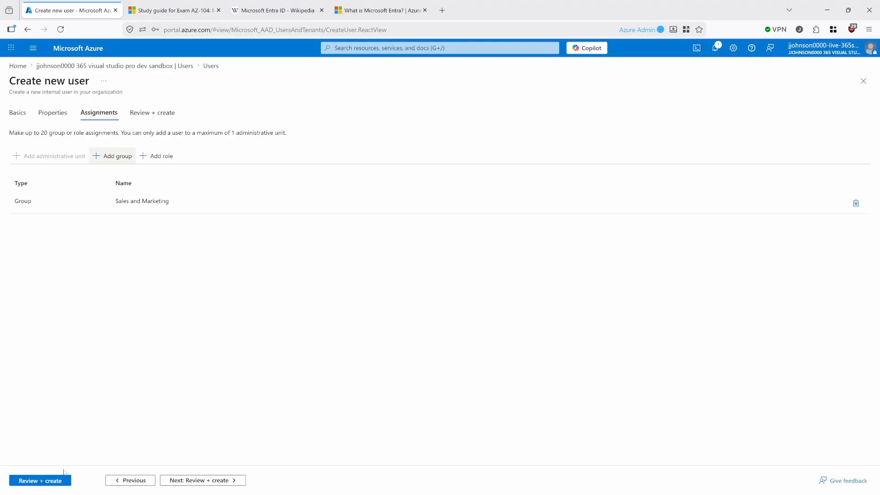
Create New User 1 from the reviewed settings and save the account password in the browser
{"action": "left_click", "coordinate": [169, 480]}
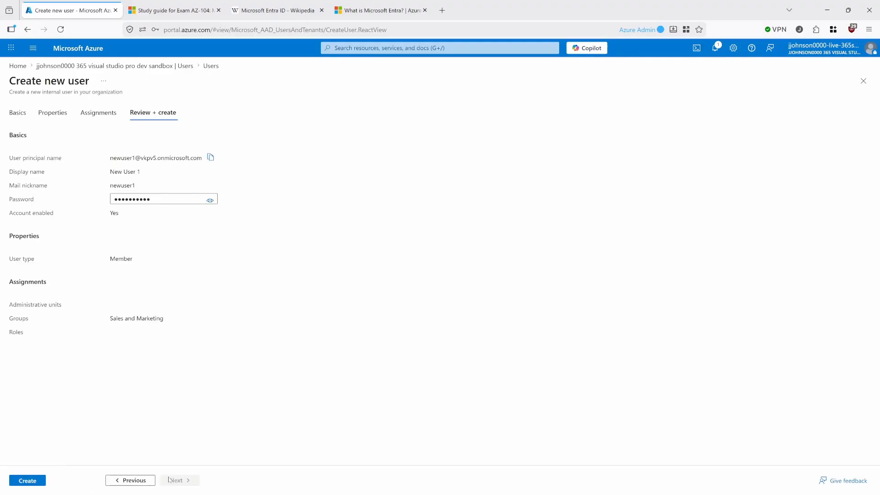
{"action": "left_click", "coordinate": [32, 483]}
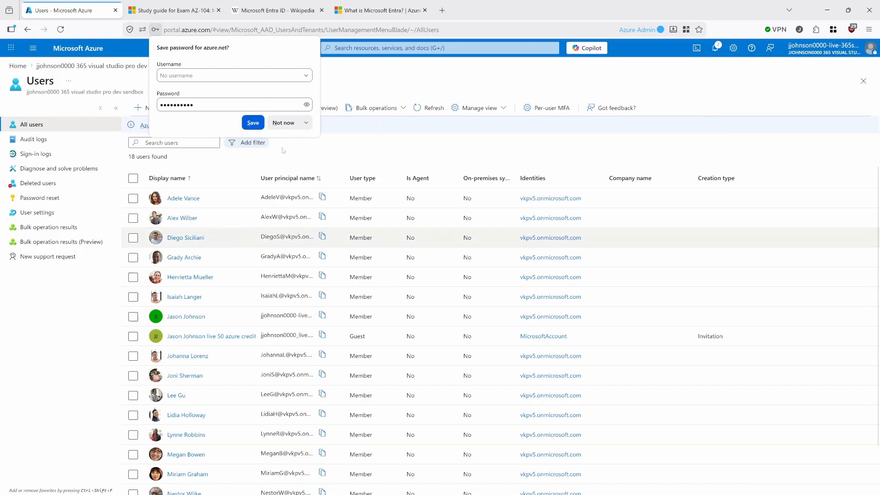
{"action": "left_click", "coordinate": [254, 124]}
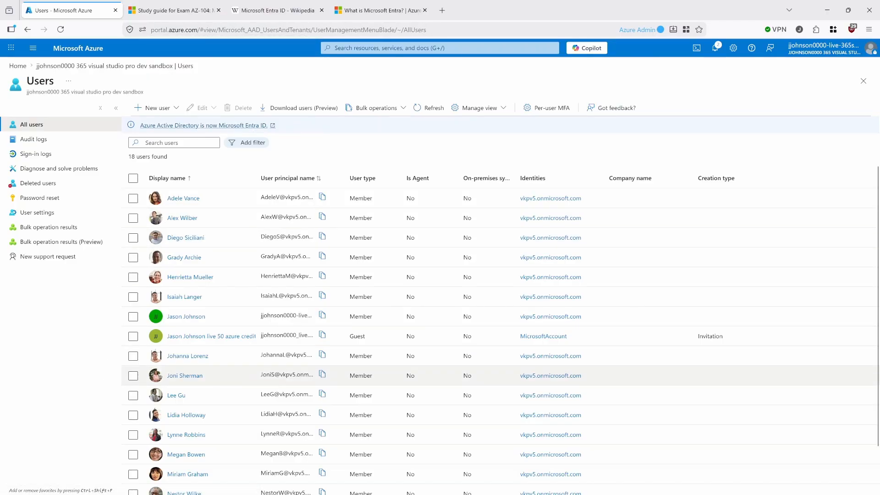
Search the user list for "new" and open the overview of New User 1
{"action": "scroll", "coordinate": [167, 371], "scroll_direction": "down", "scroll_amount": 1}
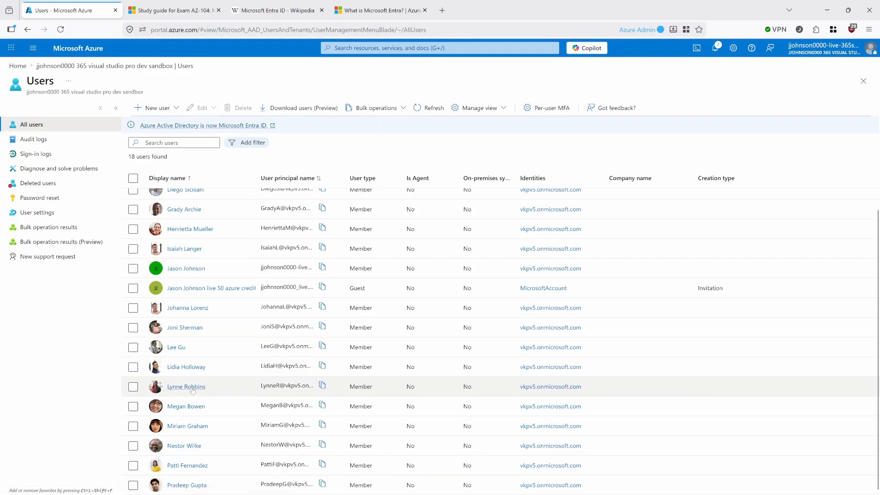
{"action": "scroll", "coordinate": [167, 362], "scroll_direction": "up", "scroll_amount": 1}
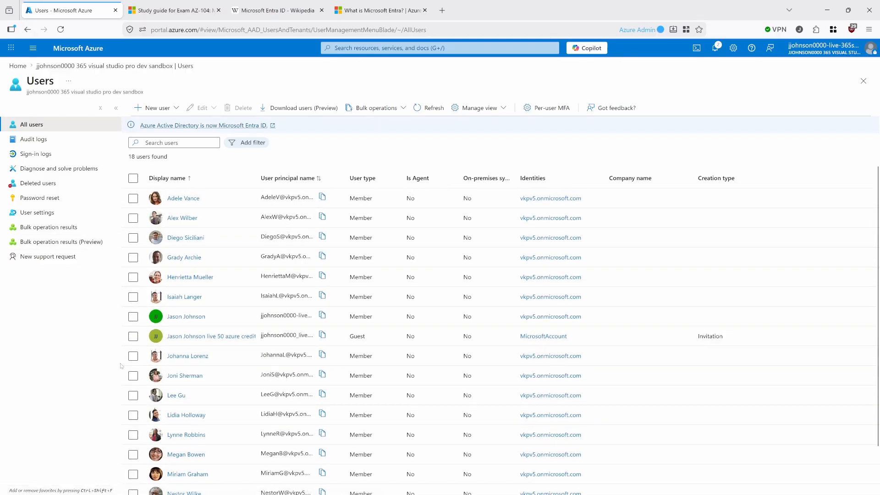
{"action": "scroll", "coordinate": [122, 365], "scroll_direction": "down", "scroll_amount": 1}
{"action": "left_click", "coordinate": [178, 145]}
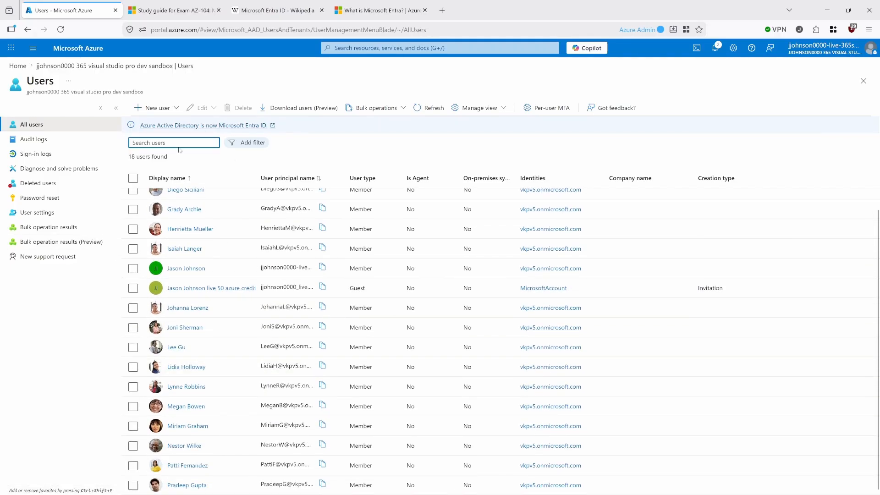
{"action": "type", "text": "new"}
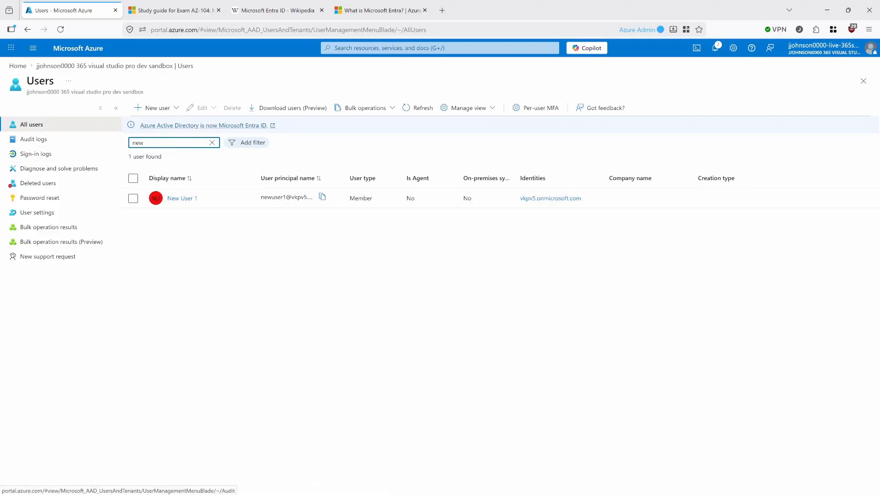
{"action": "left_click", "coordinate": [175, 198]}
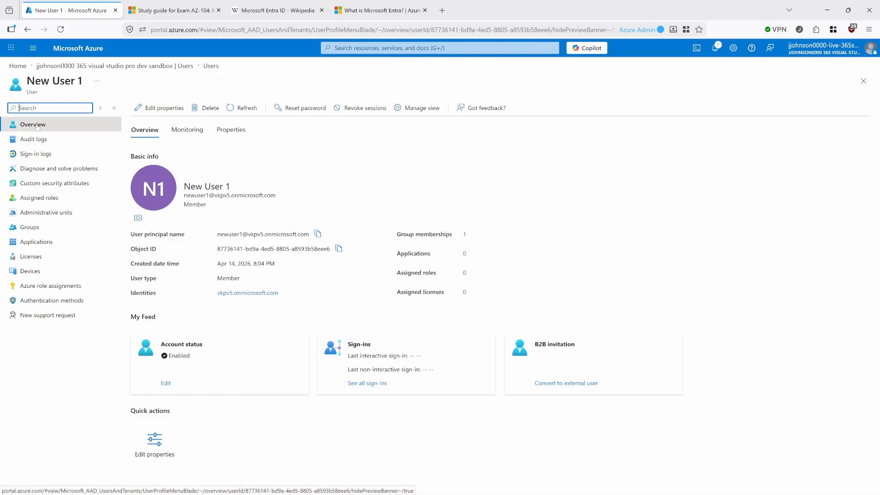
Return to the portal home and open the Groups overview of the Microsoft Entra ID tenant
{"action": "left_click", "coordinate": [18, 66]}
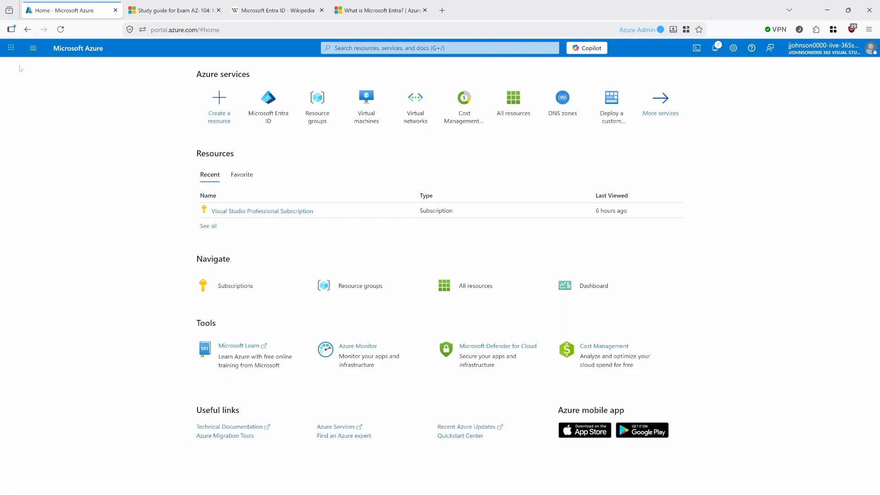
{"action": "left_click", "coordinate": [268, 103]}
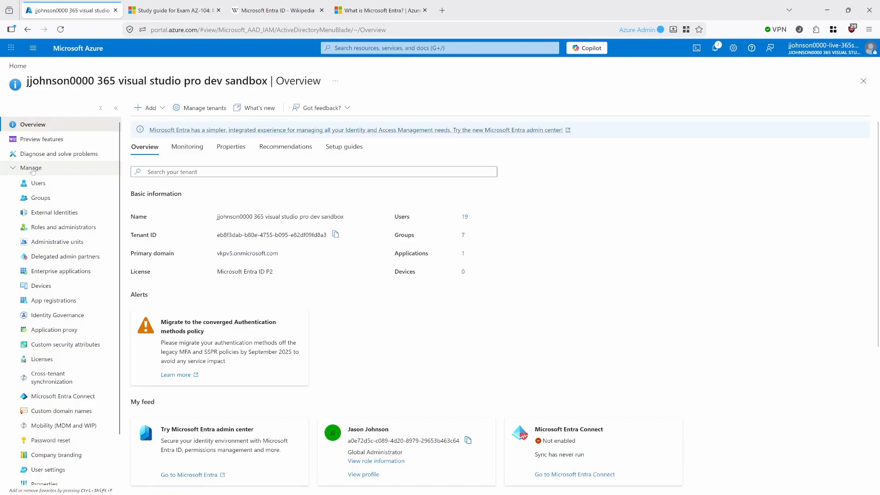
{"action": "left_click", "coordinate": [14, 168]}
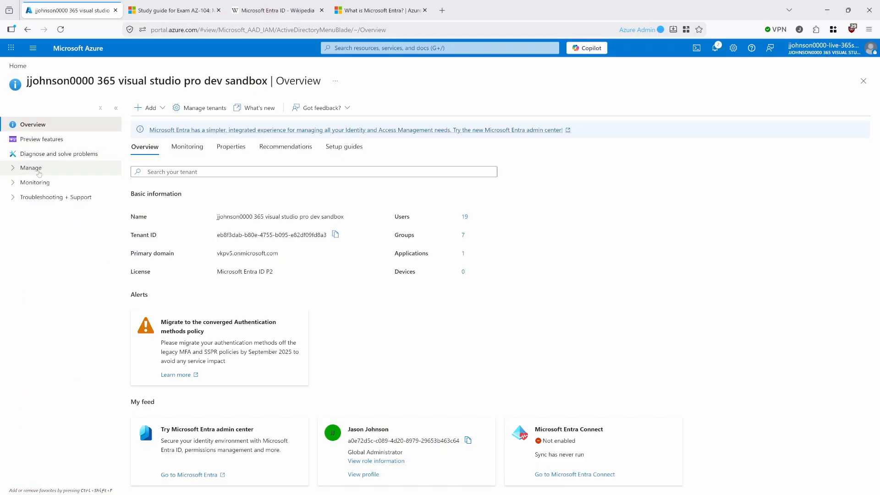
{"action": "left_click", "coordinate": [13, 168]}
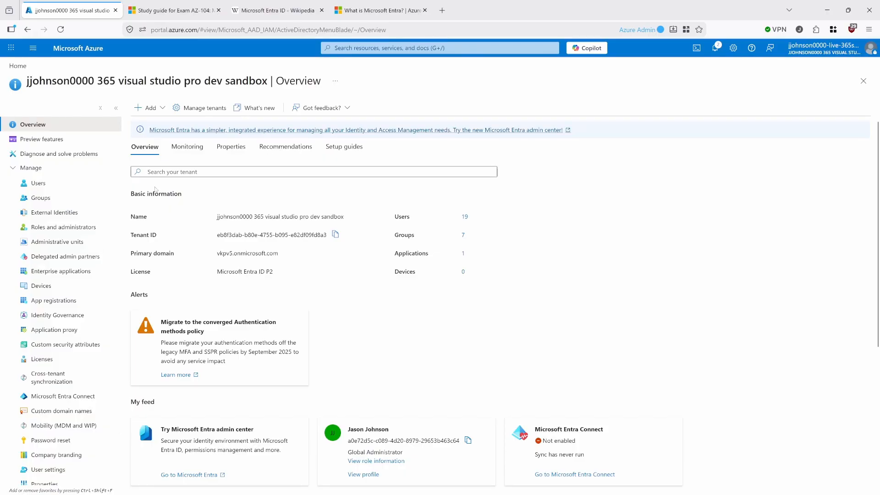
{"action": "left_click", "coordinate": [41, 197]}
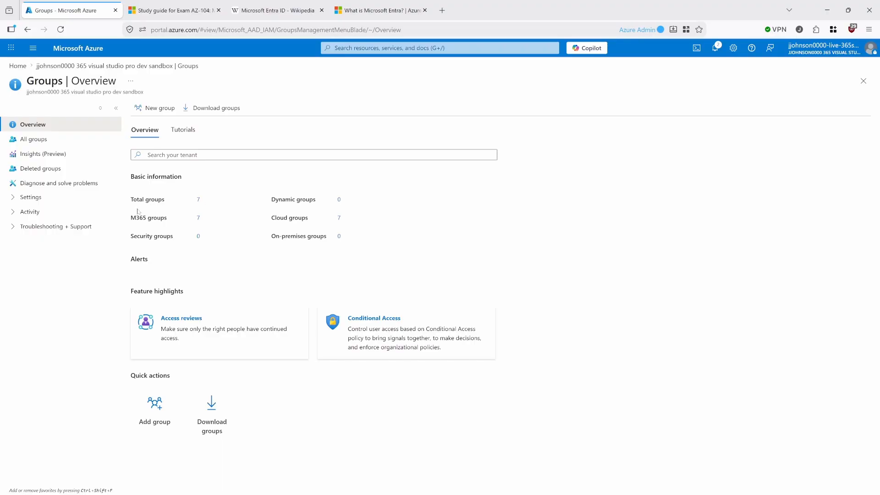
Highlight the M365, security, dynamic, cloud and on-premises group categories in the basic information
{"action": "left_click_drag", "start_coordinate": [131, 217], "coordinate": [171, 219]}
{"action": "left_click_drag", "start_coordinate": [131, 236], "coordinate": [174, 238]}
{"action": "left_click_drag", "start_coordinate": [271, 201], "coordinate": [324, 238]}
{"action": "left_click_drag", "start_coordinate": [264, 237], "coordinate": [331, 240]}
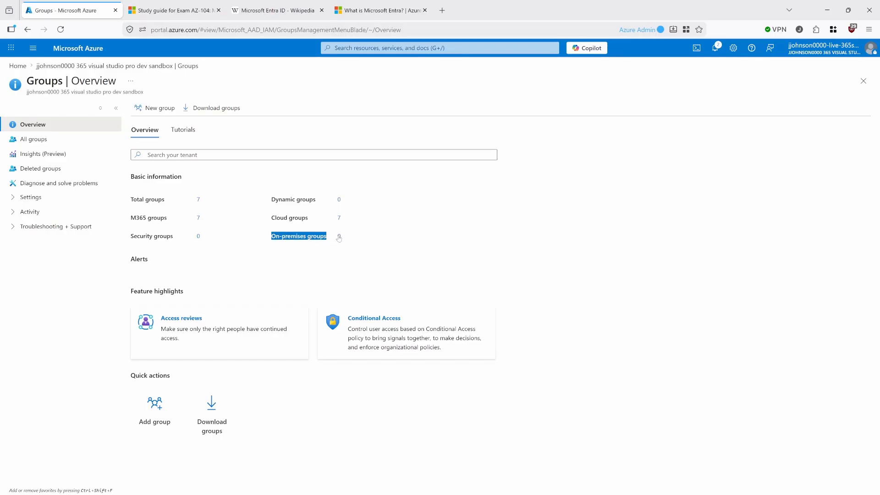
Check the list of on-premises groups, return to the Groups overview and highlight the "On-premises groups" label
{"action": "left_click", "coordinate": [339, 237]}
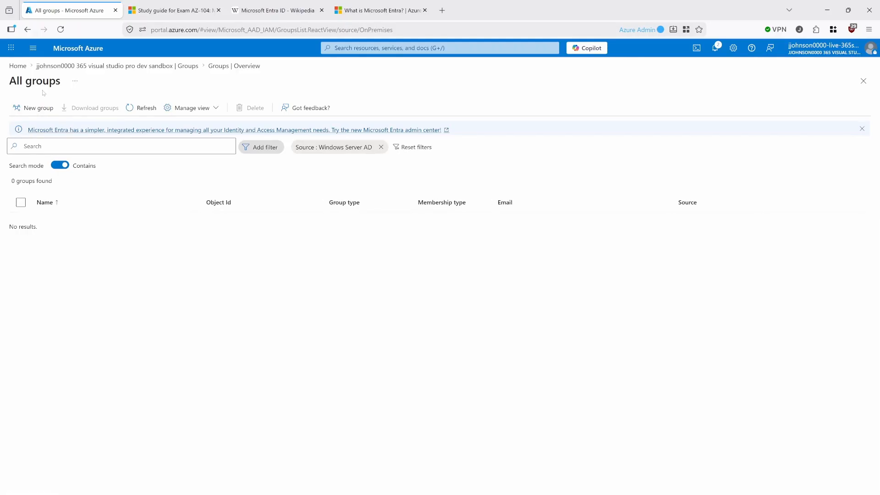
{"action": "left_click", "coordinate": [28, 29]}
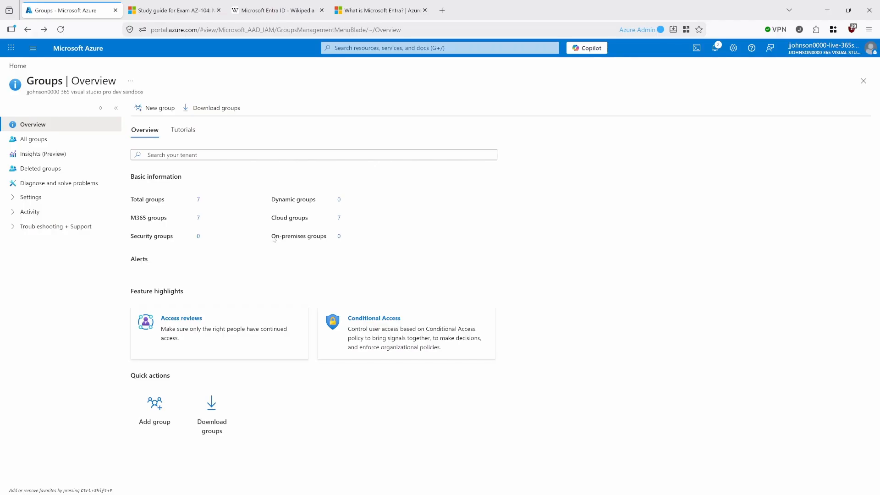
{"action": "left_click_drag", "start_coordinate": [274, 238], "coordinate": [335, 236]}
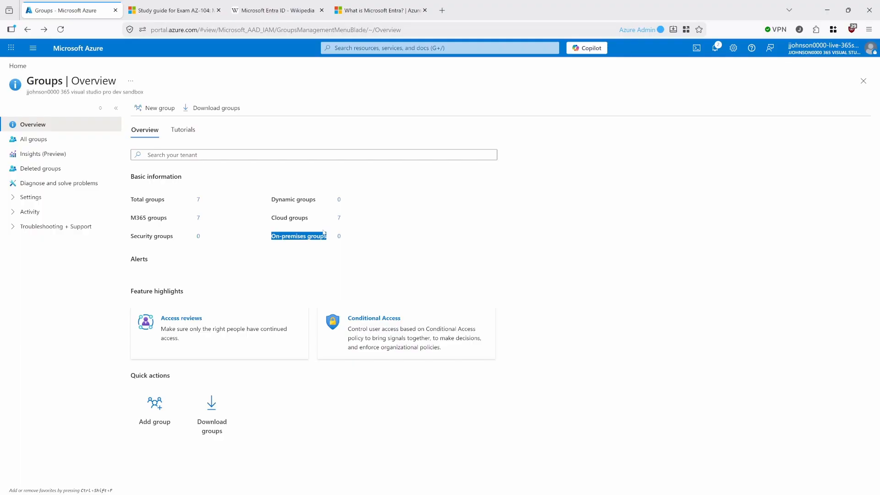
{"action": "left_click", "coordinate": [273, 237]}
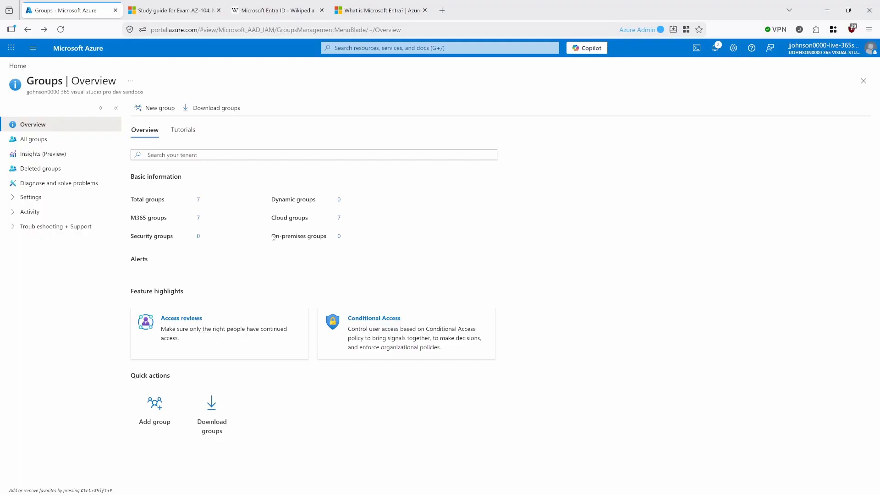
{"action": "left_click_drag", "start_coordinate": [274, 237], "coordinate": [327, 239]}
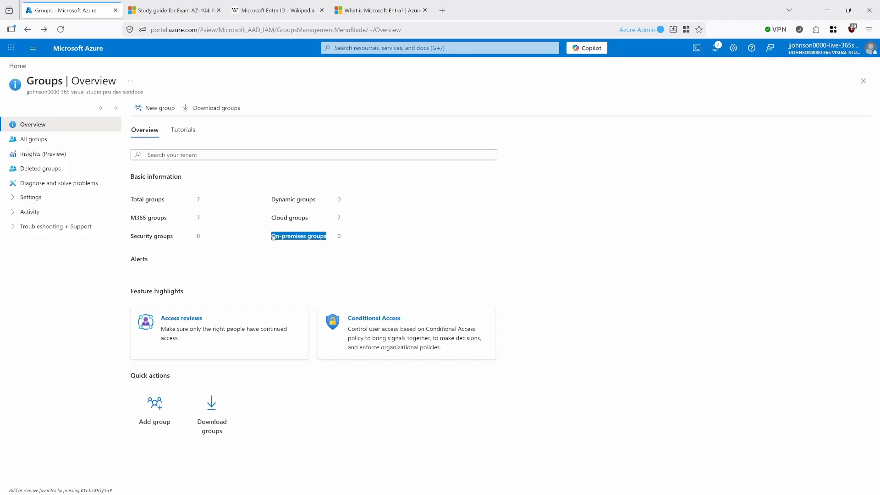
{"action": "left_click_drag", "start_coordinate": [274, 238], "coordinate": [329, 241]}
Open the list of cloud groups, highlight the All Company group's source and group type, and return to the Groups overview
{"action": "left_click_drag", "start_coordinate": [271, 222], "coordinate": [311, 222]}
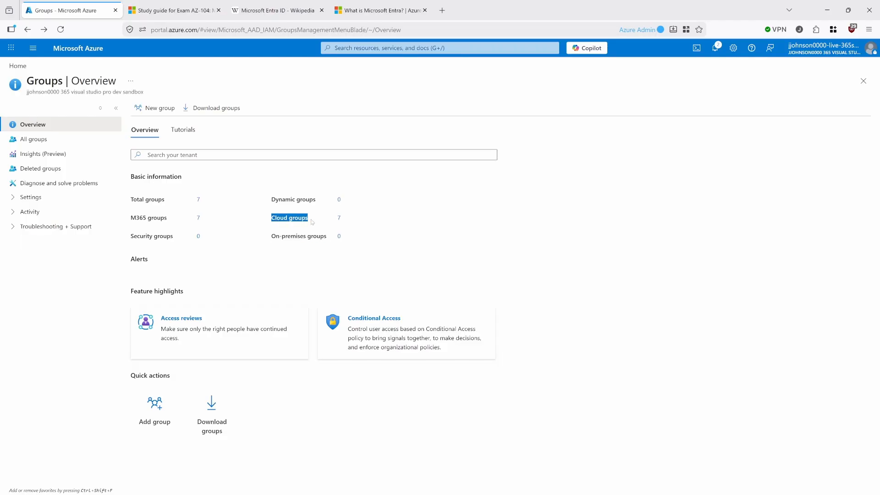
{"action": "left_click", "coordinate": [340, 221]}
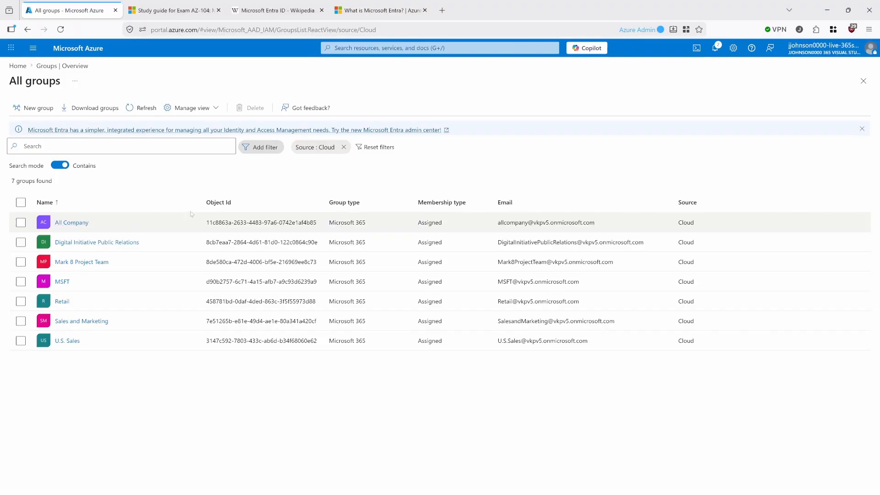
{"action": "left_click_drag", "start_coordinate": [200, 205], "coordinate": [159, 205]}
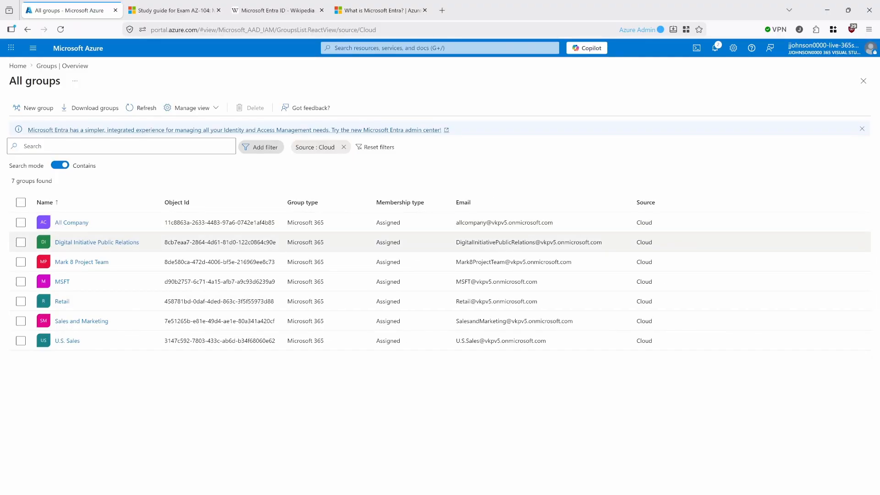
{"action": "double_click", "coordinate": [644, 223]}
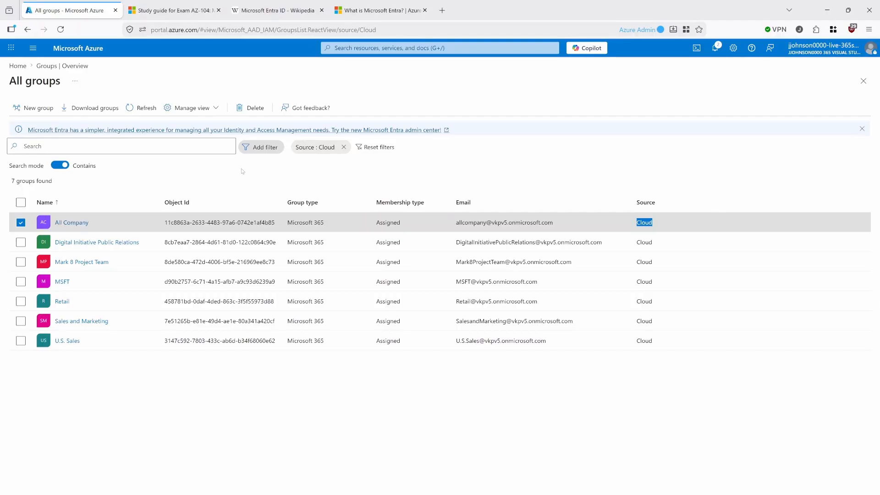
{"action": "triple_click", "coordinate": [305, 223]}
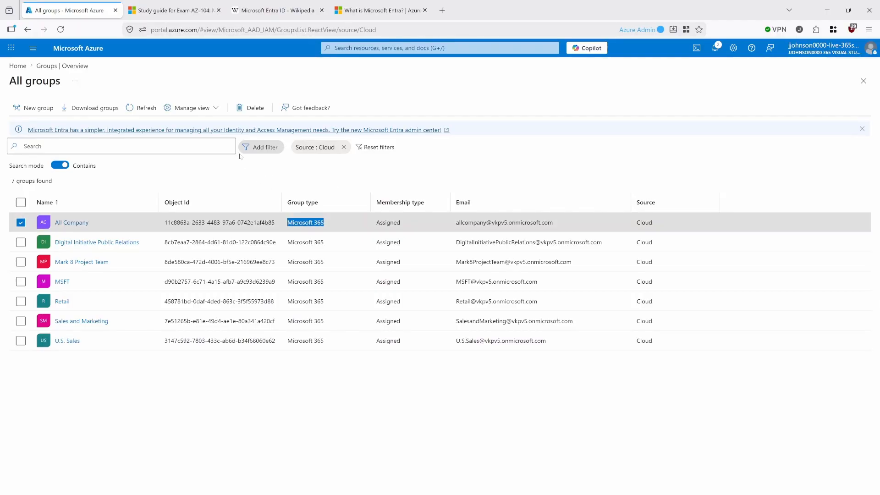
{"action": "left_click", "coordinate": [28, 30]}
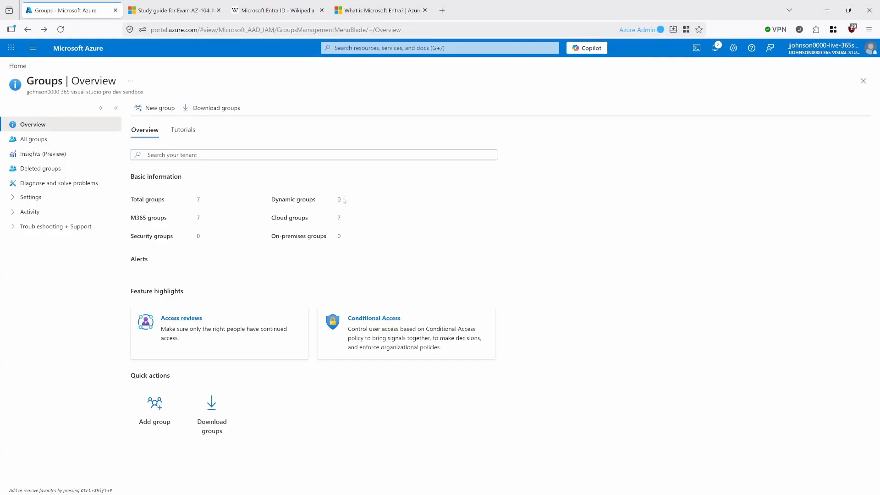
Examine the dynamic groups list and the group types offered for a new group, returning to the Groups overview
{"action": "left_click", "coordinate": [339, 198]}
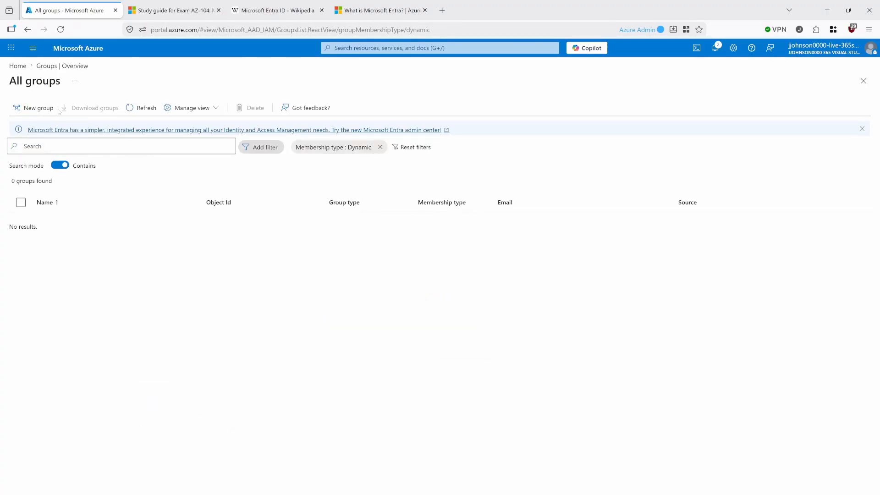
{"action": "left_click", "coordinate": [40, 109]}
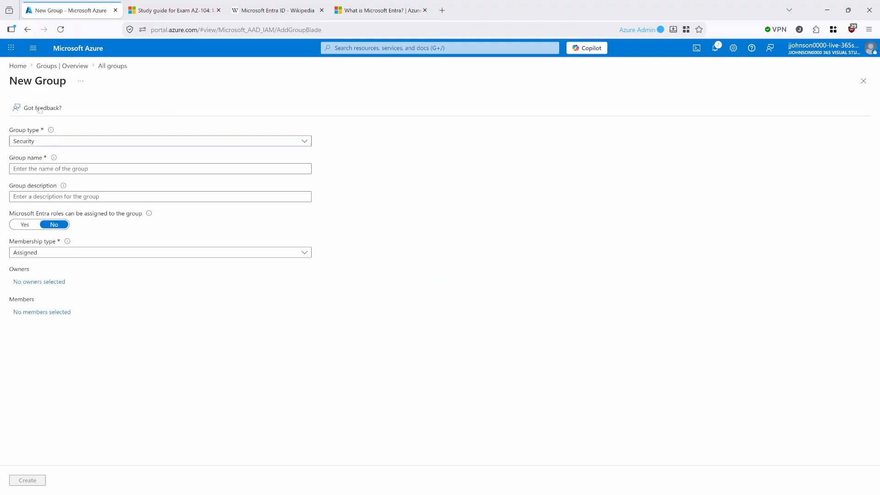
{"action": "left_click", "coordinate": [38, 143]}
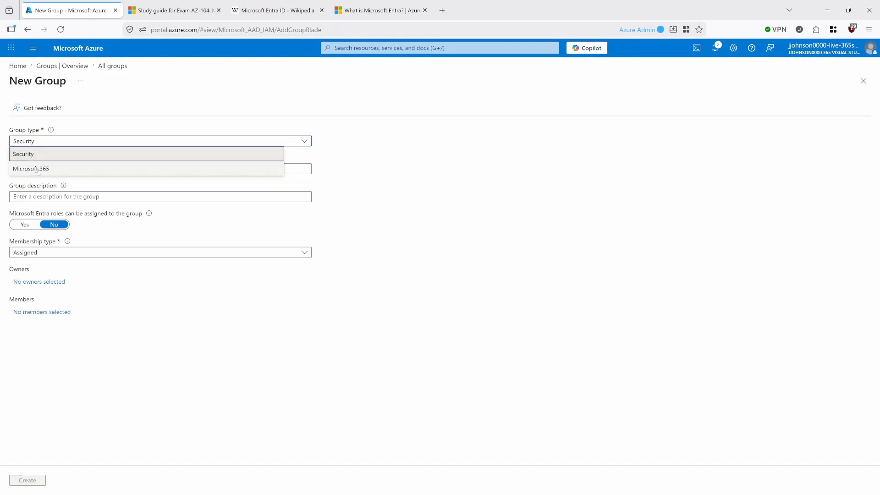
{"action": "left_click", "coordinate": [31, 142]}
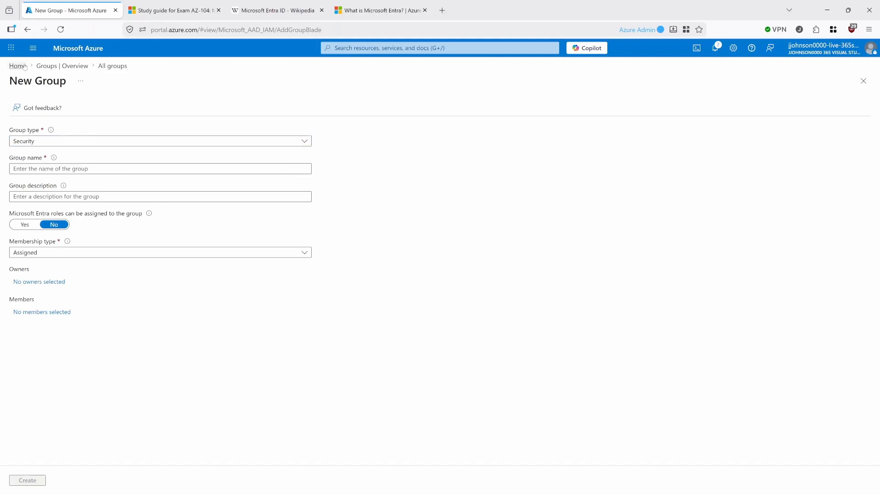
{"action": "left_click", "coordinate": [27, 30]}
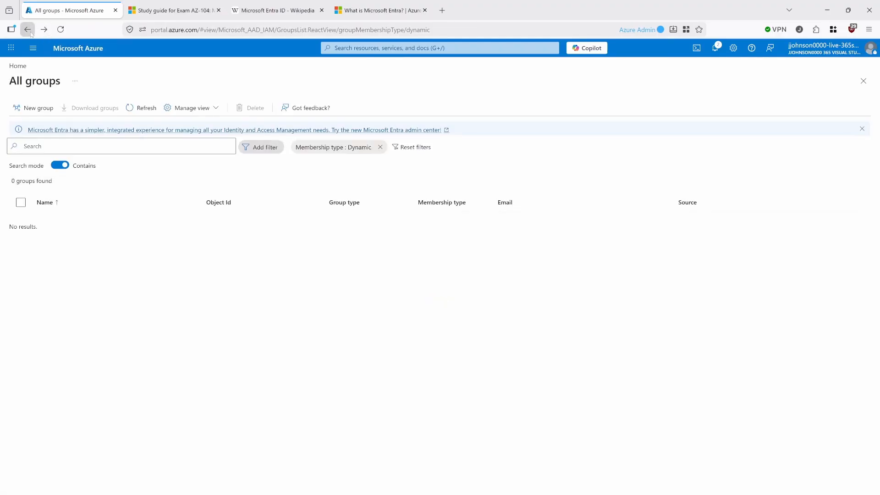
{"action": "left_click", "coordinate": [30, 33]}
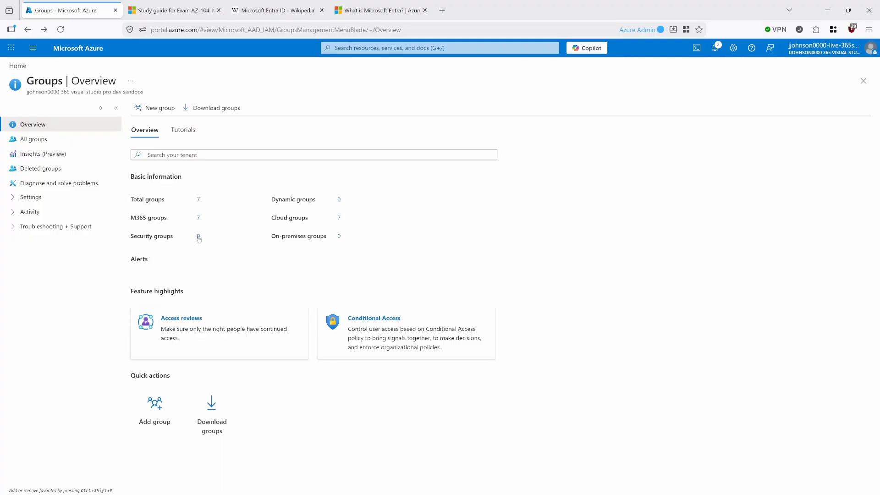
Start a new group from the security groups list, with group type Security and the name "security group 1"
{"action": "left_click", "coordinate": [198, 237]}
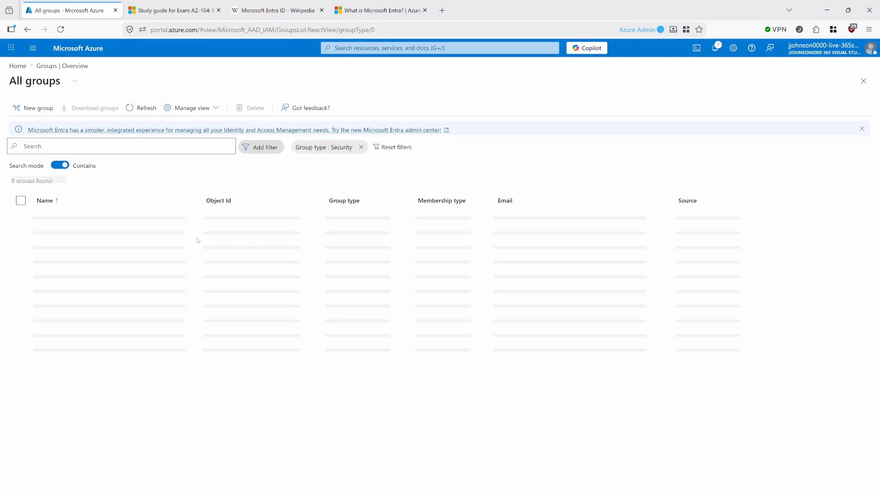
{"action": "left_click", "coordinate": [39, 110]}
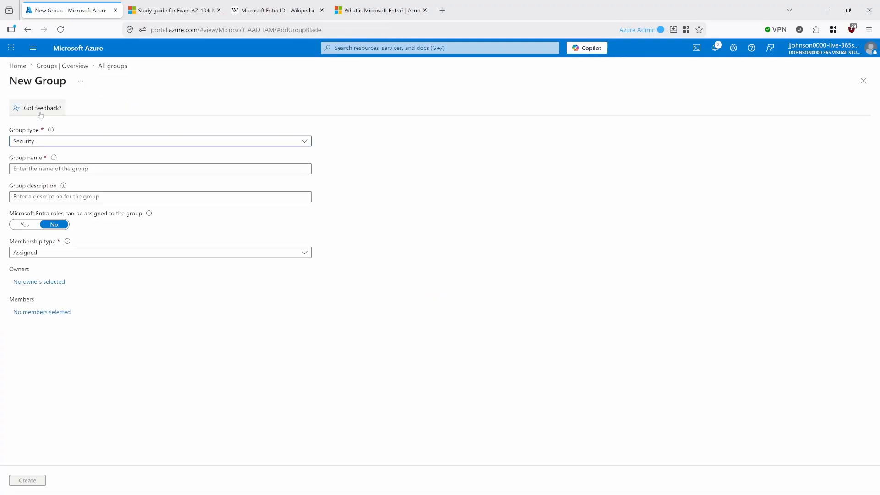
{"action": "left_click", "coordinate": [48, 141]}
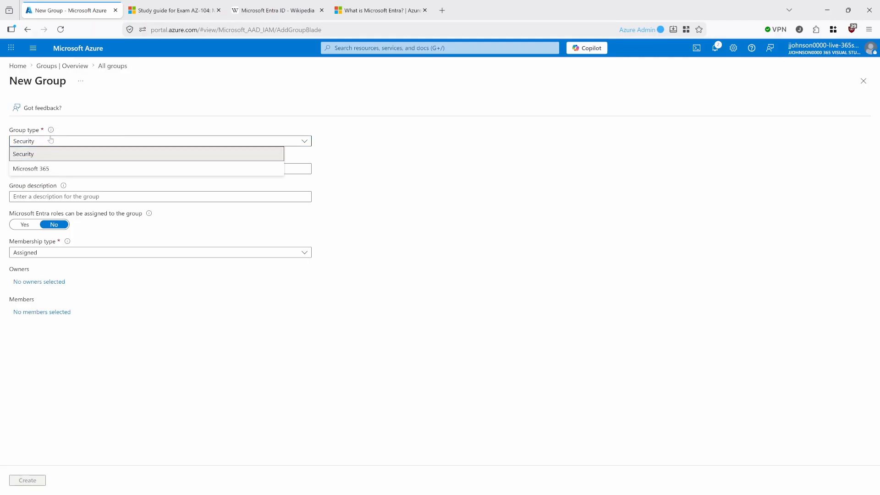
{"action": "left_click", "coordinate": [26, 143]}
{"action": "left_click", "coordinate": [41, 169]}
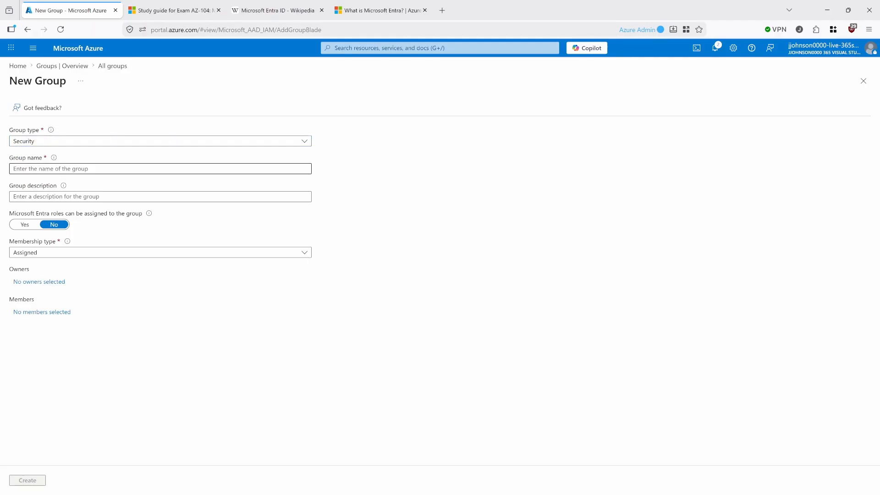
{"action": "left_click", "coordinate": [41, 169]}
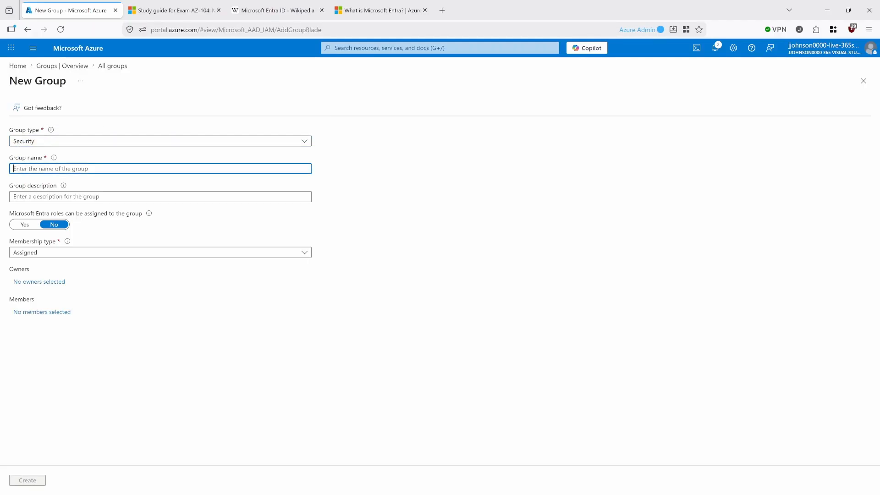
{"action": "type", "text": "security group 1"}
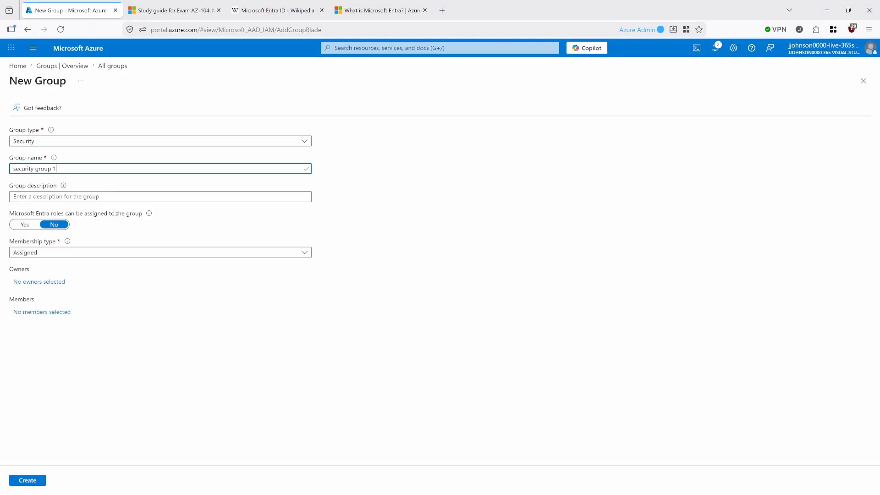
Review the new group's type and name, and read the help for the group name and description
{"action": "left_click", "coordinate": [34, 141]}
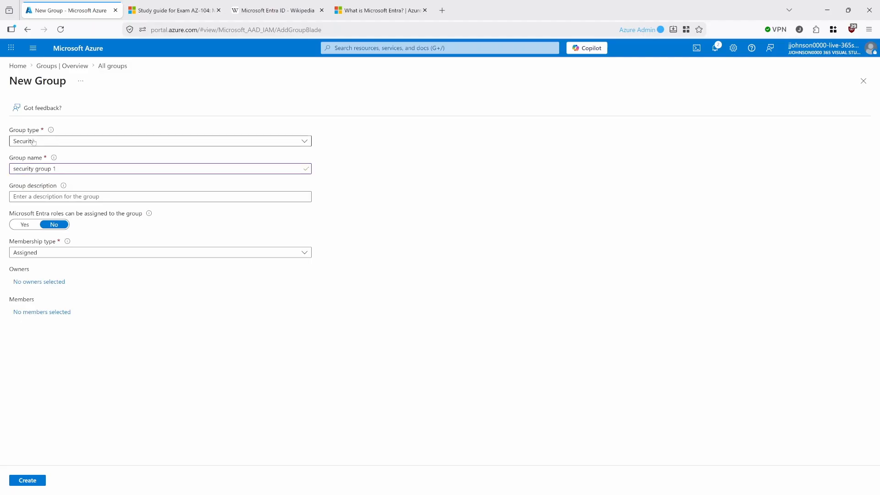
{"action": "left_click", "coordinate": [337, 181]}
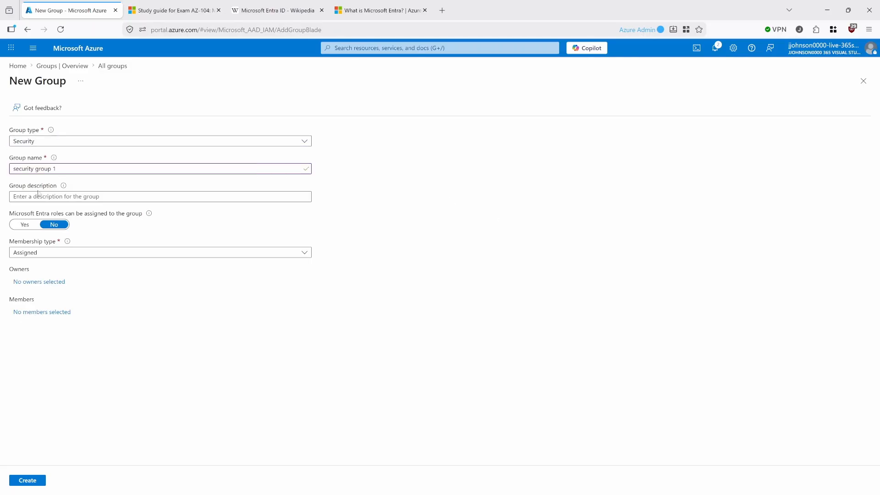
{"action": "triple_click", "coordinate": [50, 169]}
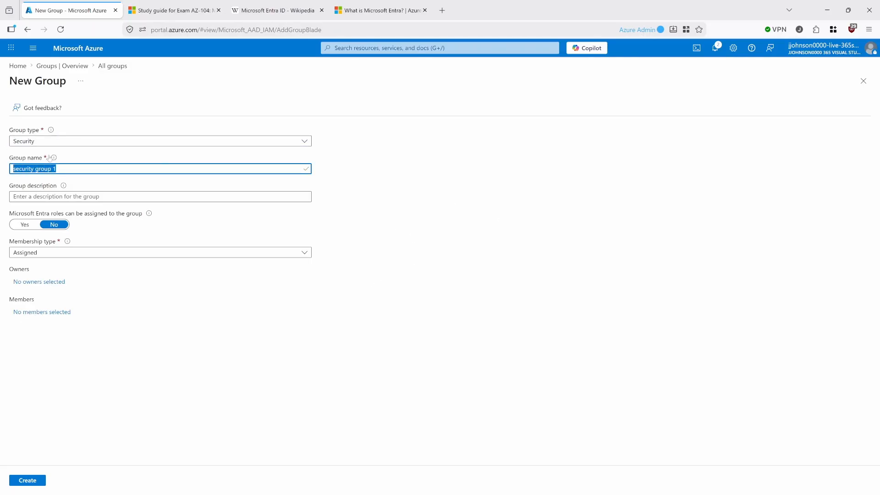
{"action": "mouse_move", "coordinate": [53, 158]}
{"action": "mouse_move", "coordinate": [62, 186]}
Allow Microsoft Entra roles to be assigned to the group and read the help on that setting
{"action": "left_click_drag", "start_coordinate": [10, 214], "coordinate": [148, 215]}
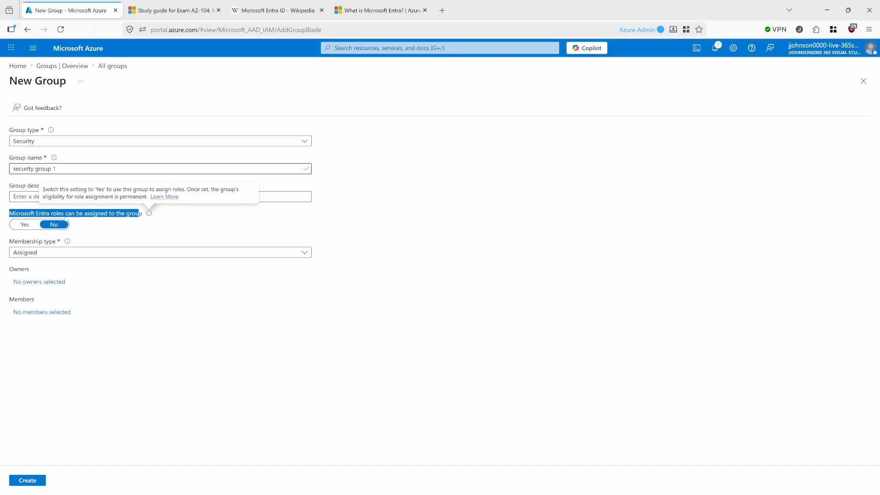
{"action": "left_click", "coordinate": [22, 224]}
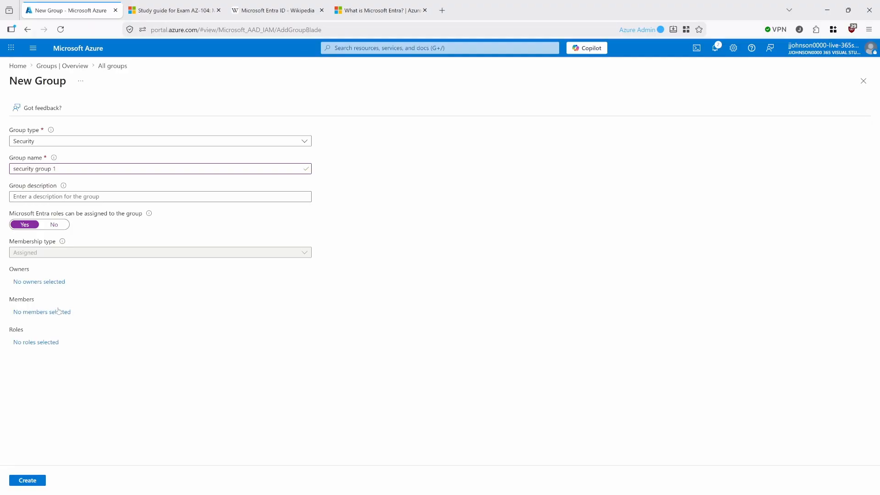
{"action": "mouse_move", "coordinate": [60, 245]}
{"action": "mouse_move", "coordinate": [151, 216]}
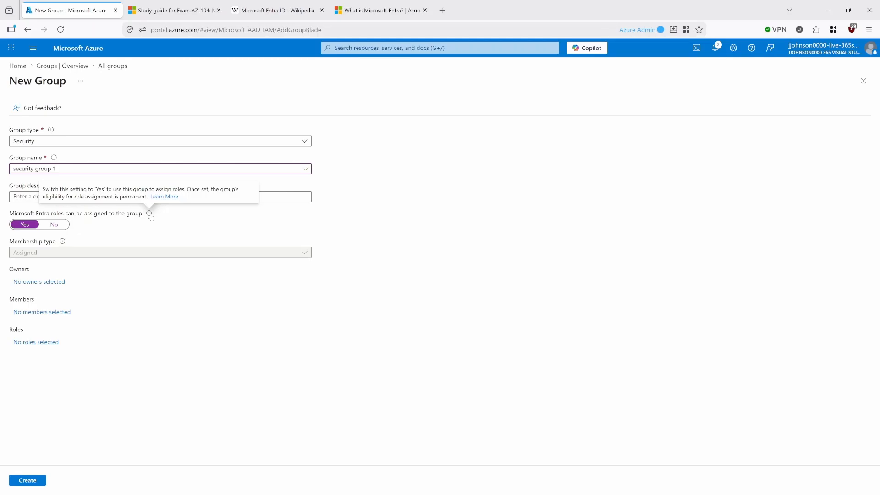
Assign the Attribute Assignment Reader directory role to the group, highlighting its description
{"action": "left_click", "coordinate": [35, 343]}
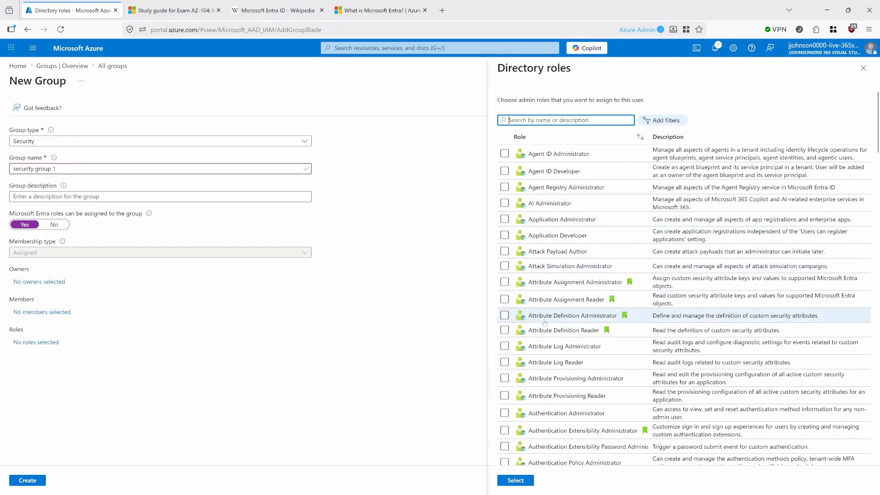
{"action": "left_click", "coordinate": [504, 299]}
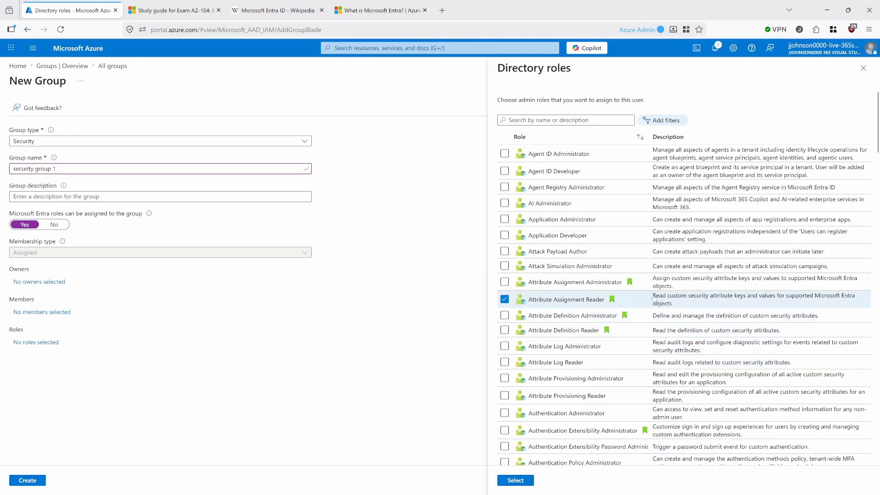
{"action": "left_click_drag", "start_coordinate": [653, 296], "coordinate": [677, 305]}
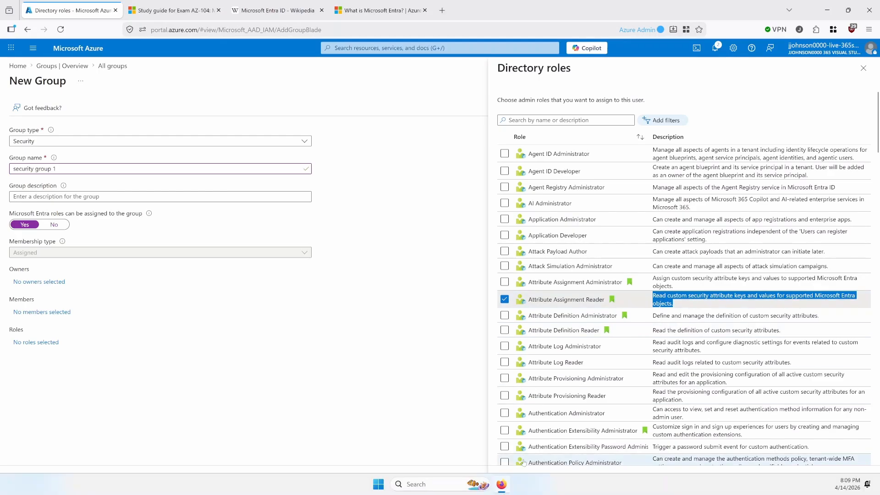
{"action": "left_click", "coordinate": [513, 480]}
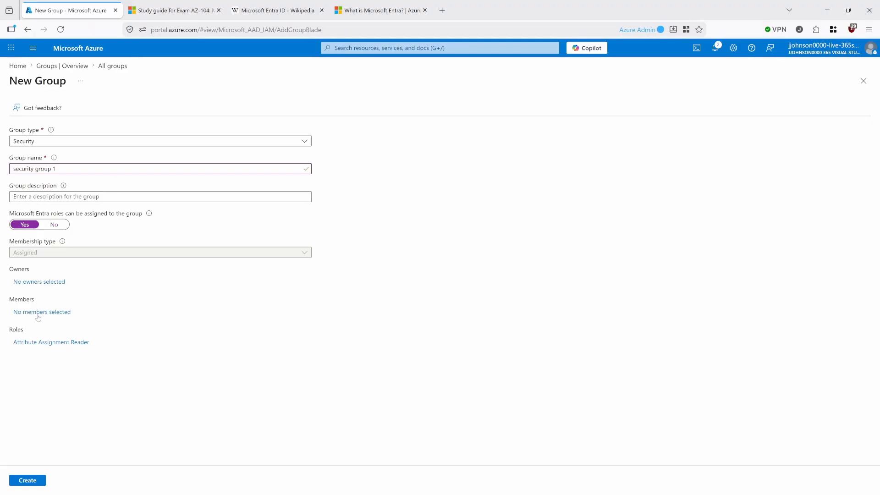
Browse the other directory roles, trying out Dynamics 365 Administrator and Entra Backup Administrator, and discard the changed selection
{"action": "left_click", "coordinate": [58, 343]}
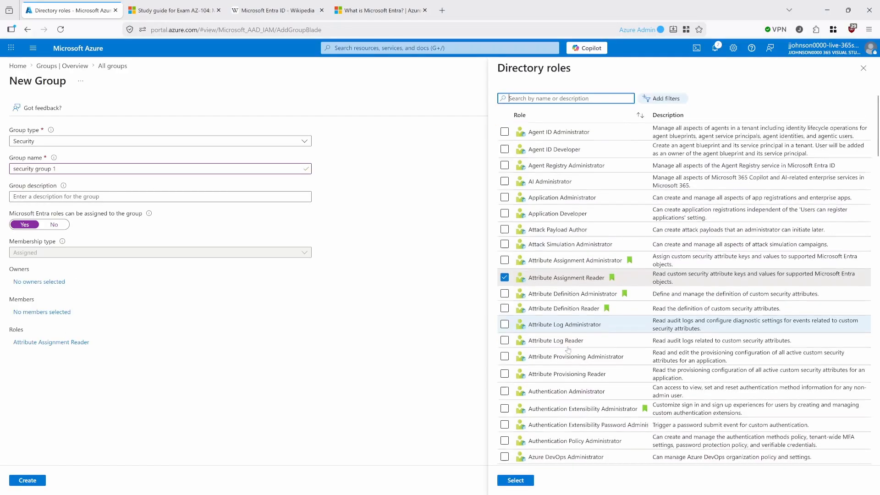
{"action": "scroll", "coordinate": [569, 349], "scroll_direction": "down", "scroll_amount": 5}
{"action": "scroll", "coordinate": [569, 349], "scroll_direction": "down", "scroll_amount": 1}
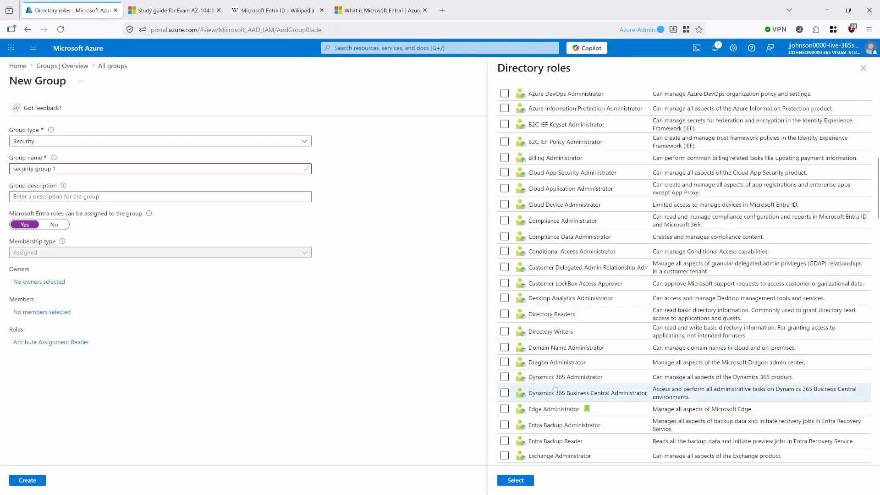
{"action": "left_click", "coordinate": [504, 377]}
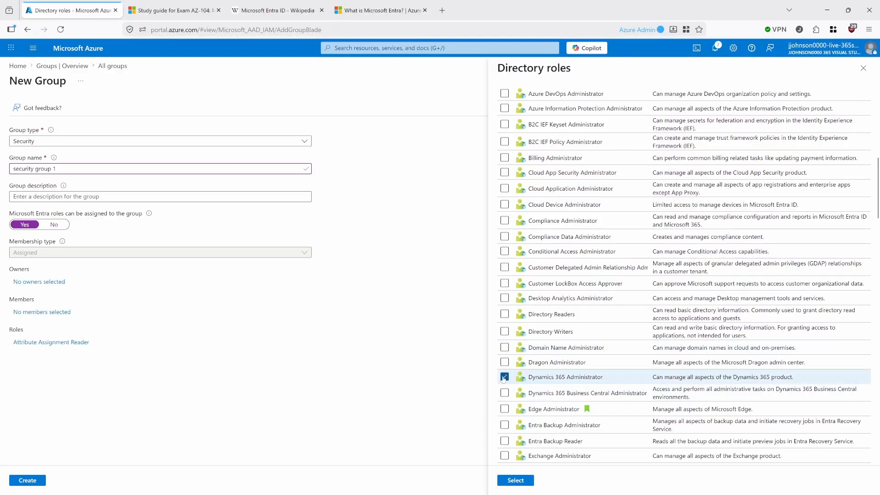
{"action": "left_click", "coordinate": [504, 377]}
{"action": "scroll", "coordinate": [506, 347], "scroll_direction": "down", "scroll_amount": 4}
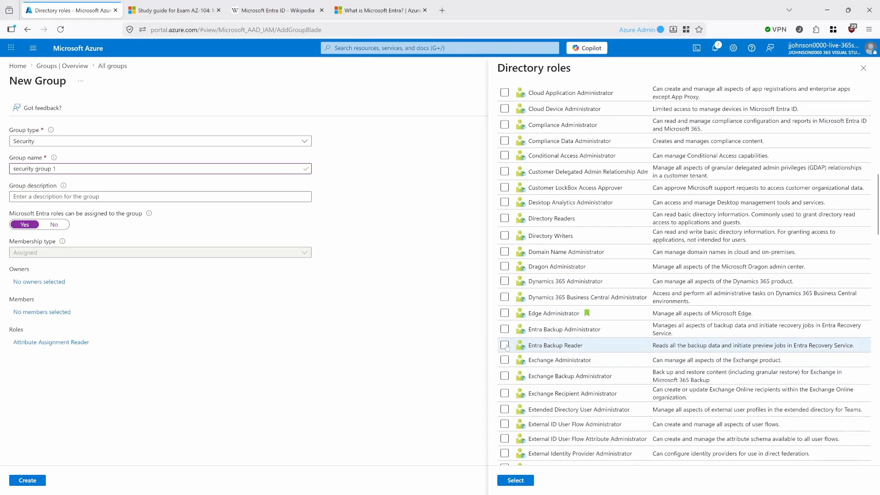
{"action": "left_click", "coordinate": [505, 329]}
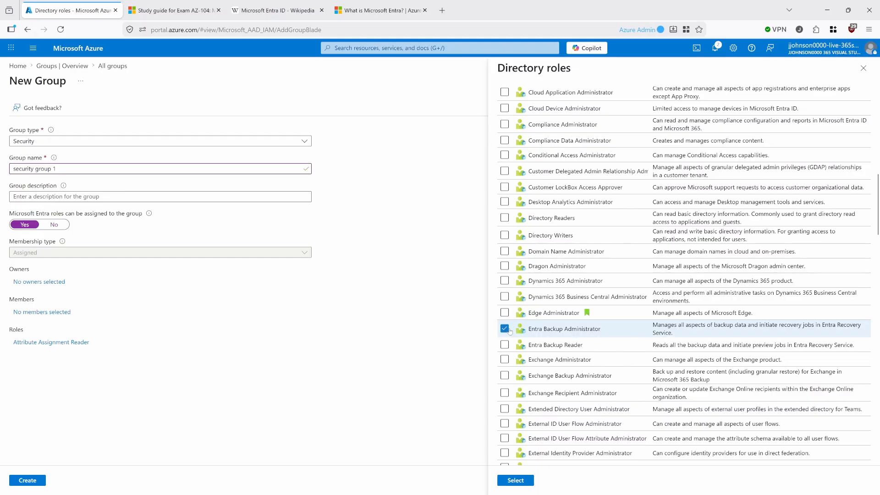
{"action": "scroll", "coordinate": [514, 366], "scroll_direction": "down", "scroll_amount": 15}
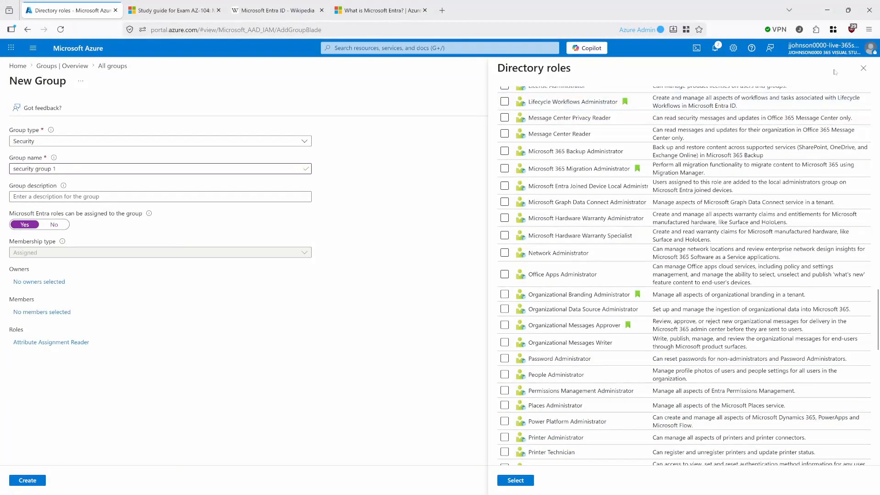
{"action": "left_click", "coordinate": [863, 68]}
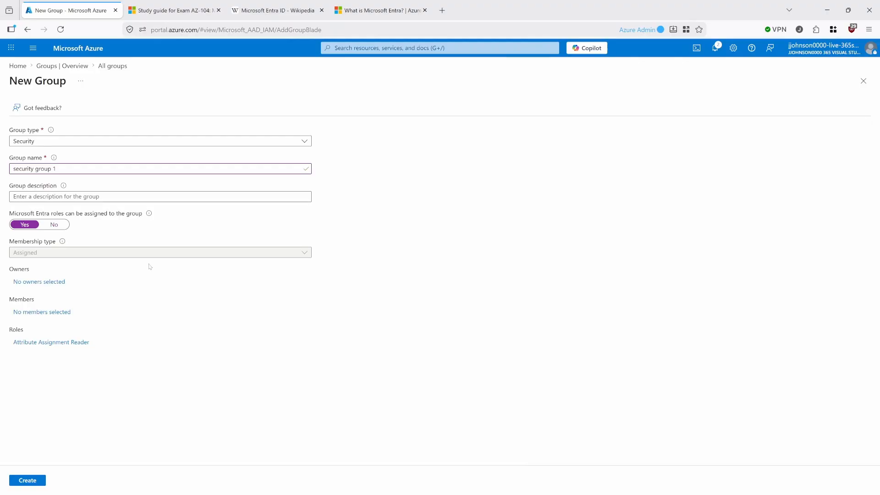
Add the administrator's own 365 sandbox account as the group's owner
{"action": "left_click", "coordinate": [37, 281]}
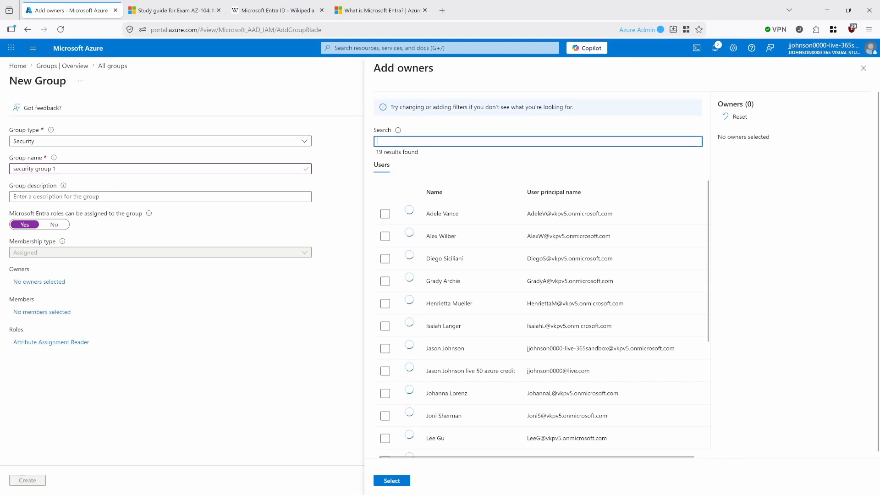
{"action": "left_click", "coordinate": [385, 348]}
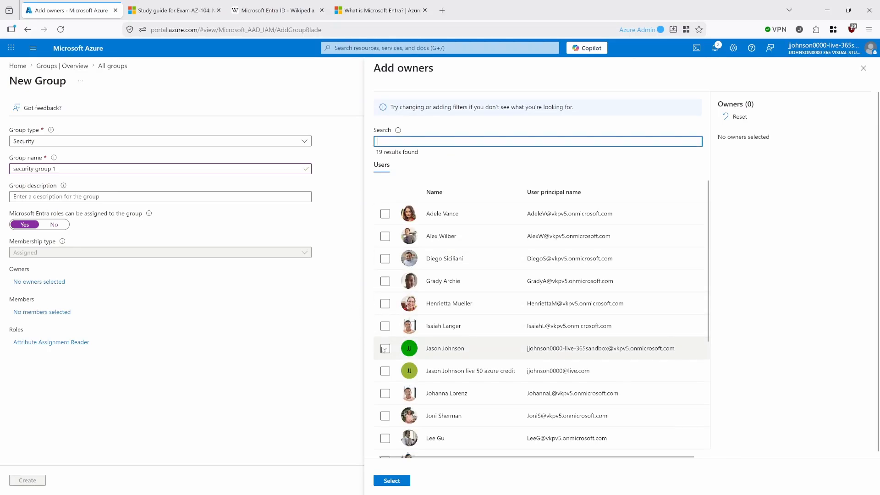
{"action": "left_click", "coordinate": [389, 481]}
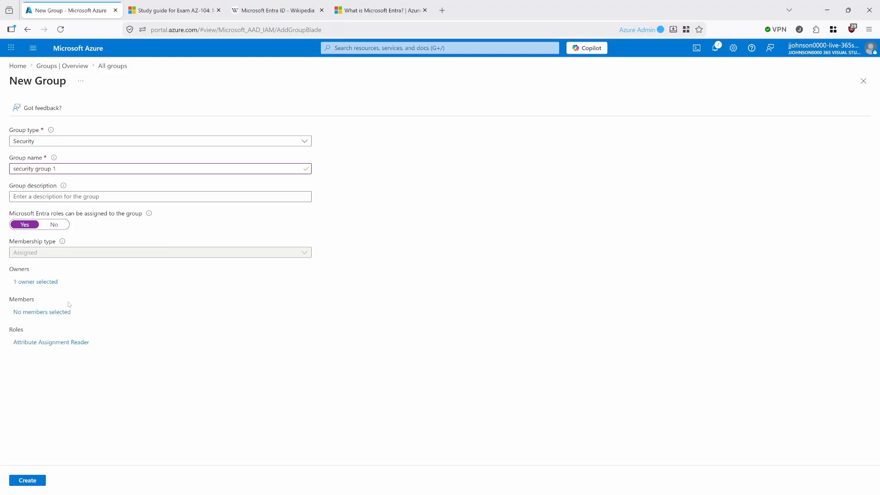
Choose the second listed user, just below App Studio for Microsoft Teams, as a member of the group
{"action": "left_click", "coordinate": [40, 313]}
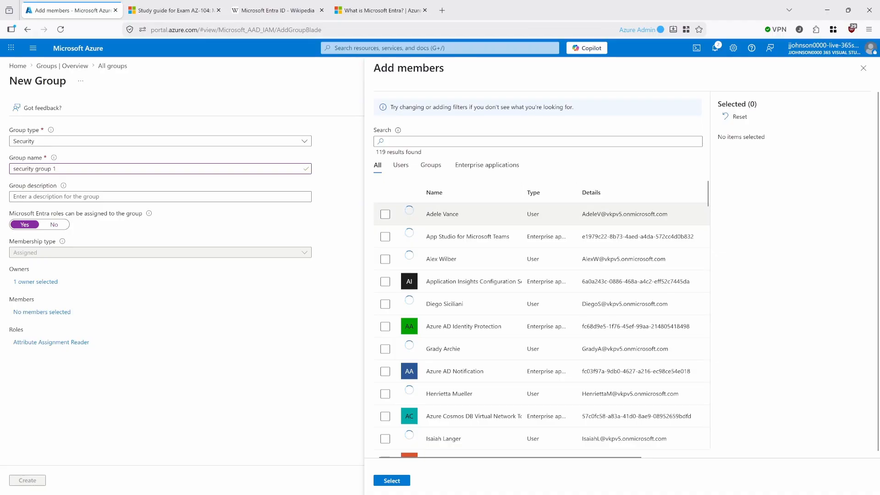
{"action": "left_click", "coordinate": [385, 260]}
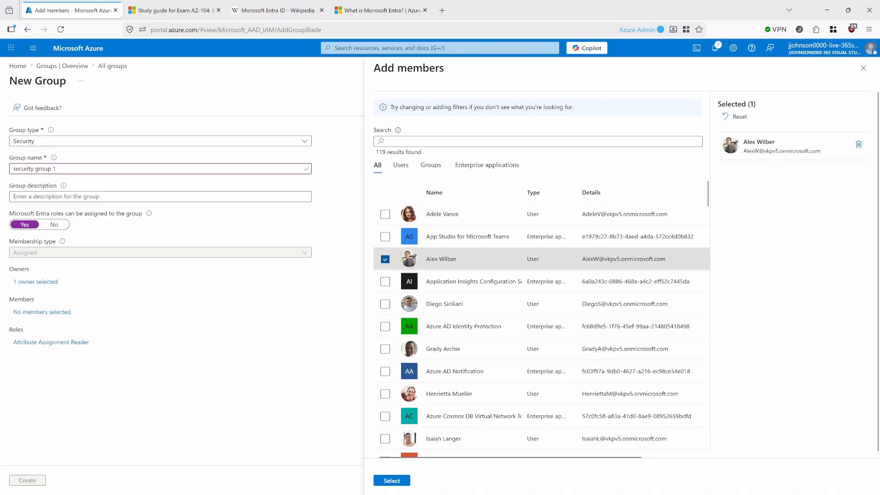
Add New User 1 as a second member of the group and confirm the member selection
{"action": "scroll", "coordinate": [385, 259], "scroll_direction": "down", "scroll_amount": 1}
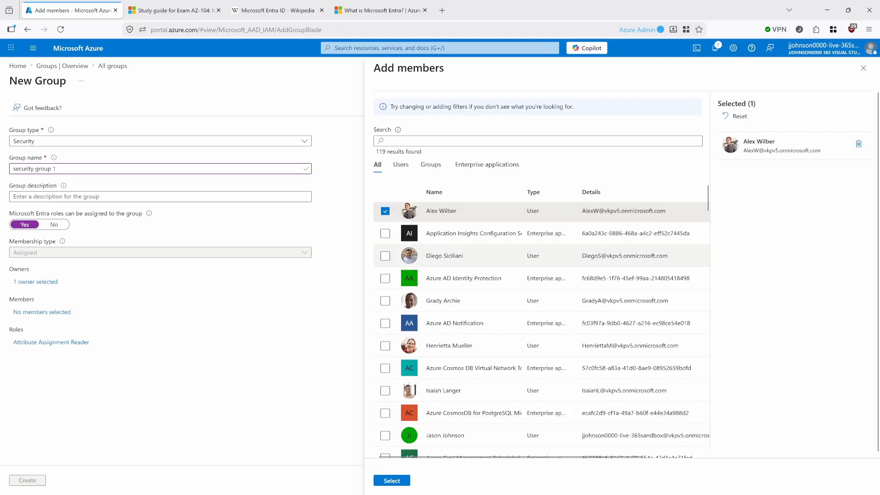
{"action": "scroll", "coordinate": [541, 330], "scroll_direction": "up", "scroll_amount": 1}
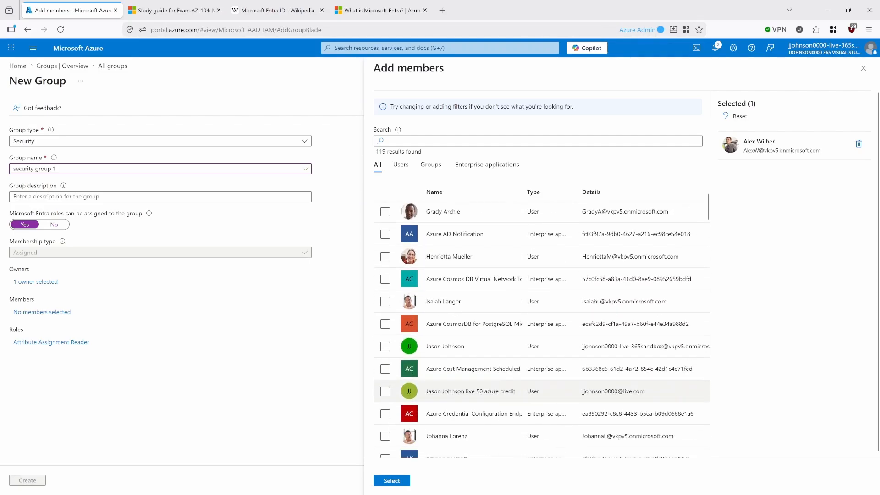
{"action": "scroll", "coordinate": [541, 390], "scroll_direction": "down", "scroll_amount": 2}
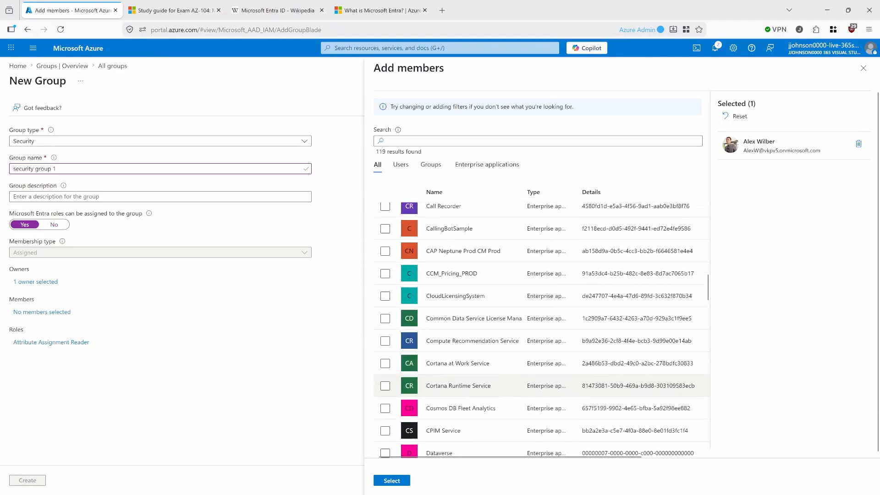
{"action": "scroll", "coordinate": [709, 324], "scroll_direction": "down", "scroll_amount": 8}
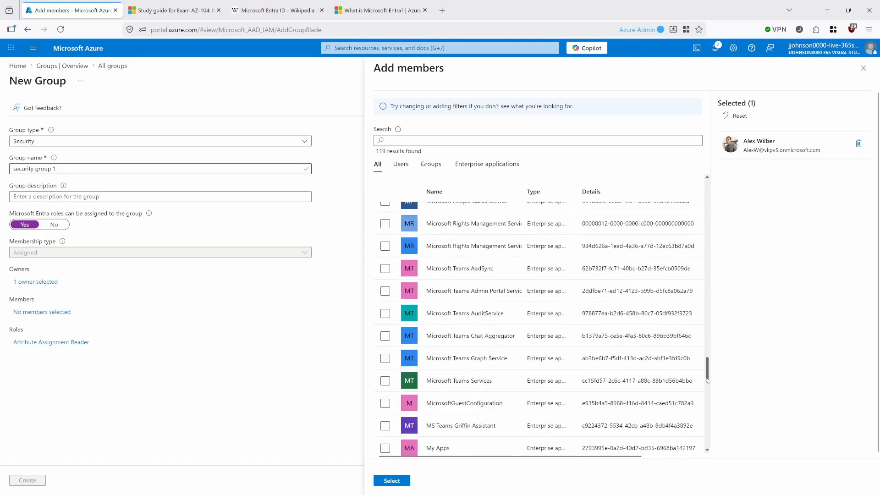
{"action": "scroll", "coordinate": [707, 380], "scroll_direction": "down", "scroll_amount": 10}
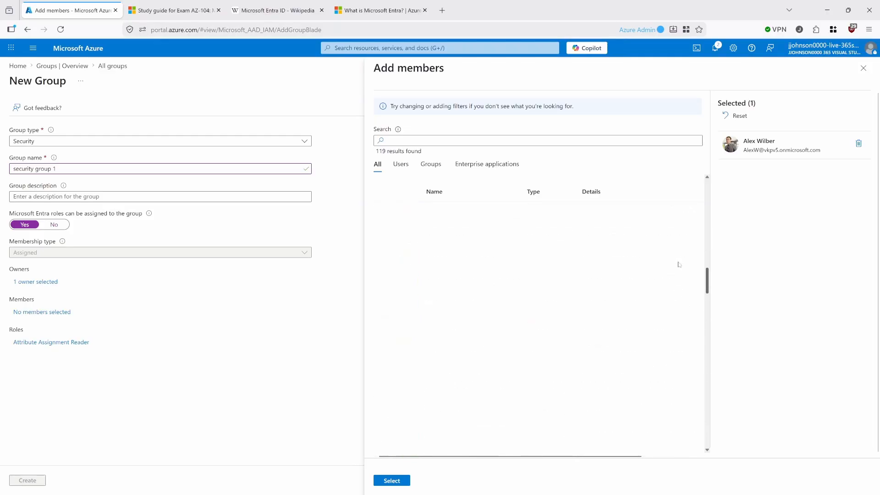
{"action": "left_click_drag", "start_coordinate": [678, 263], "coordinate": [680, 181]}
{"action": "scroll", "coordinate": [541, 394], "scroll_direction": "down", "scroll_amount": 1}
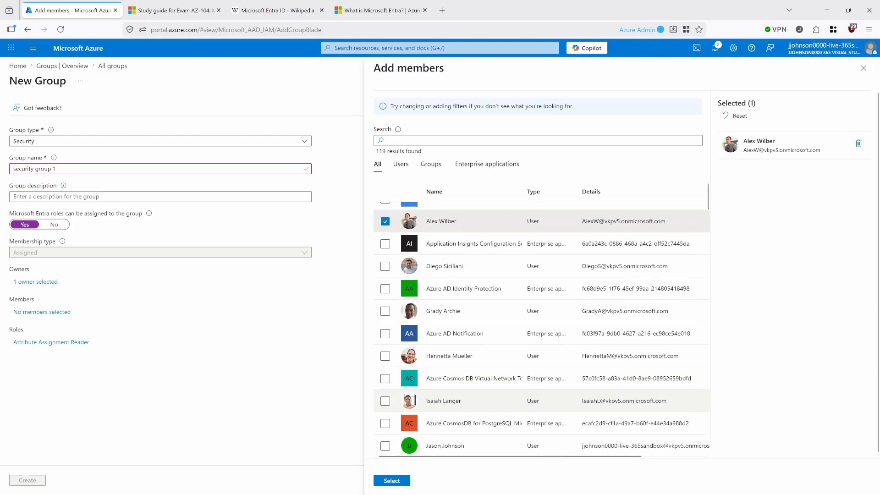
{"action": "scroll", "coordinate": [541, 394], "scroll_direction": "down", "scroll_amount": 10}
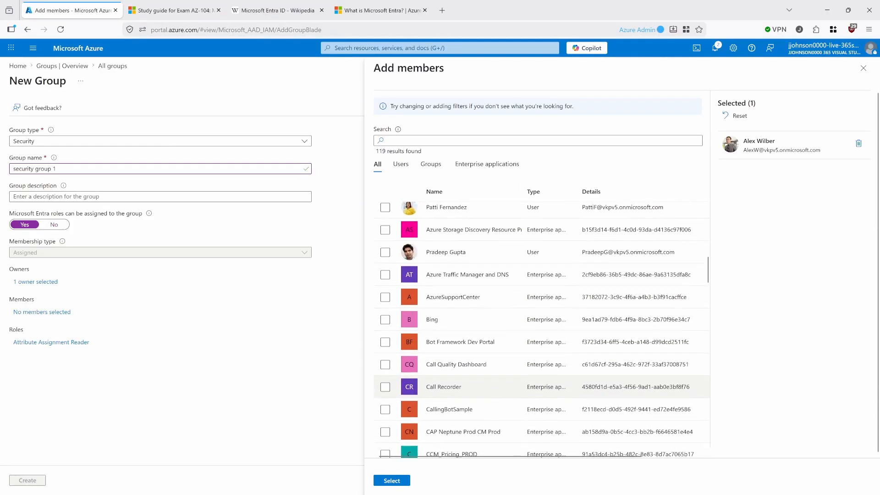
{"action": "scroll", "coordinate": [394, 389], "scroll_direction": "up", "scroll_amount": 4}
{"action": "left_click", "coordinate": [386, 354]}
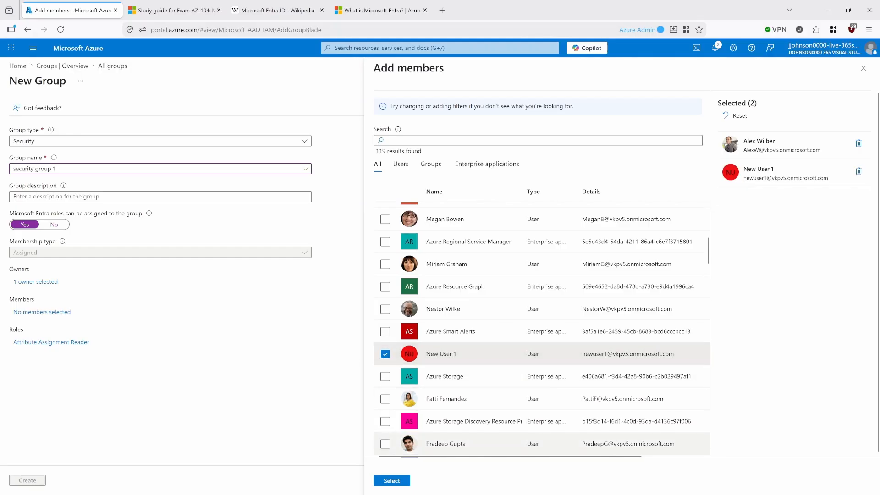
{"action": "left_click", "coordinate": [392, 480]}
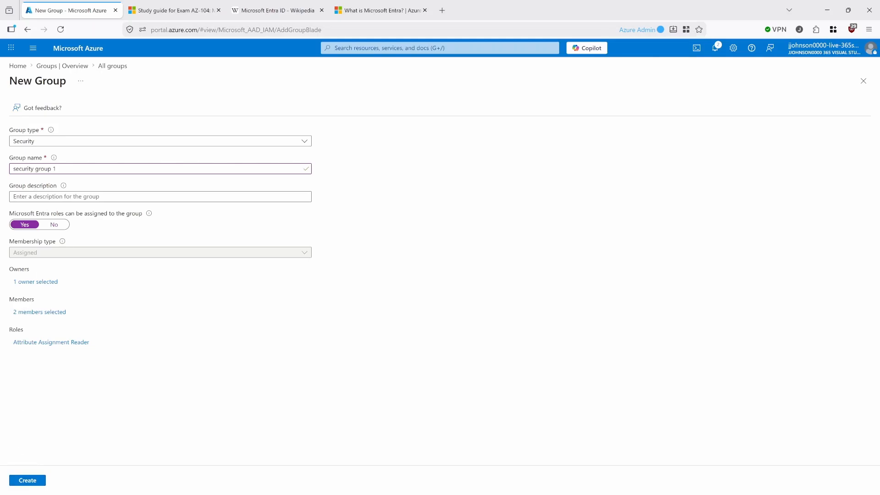
Describe the group as "Mediocre Salesman Group" and create it, confirming that Microsoft Entra roles can be assigned to it
{"action": "left_click", "coordinate": [65, 196]}
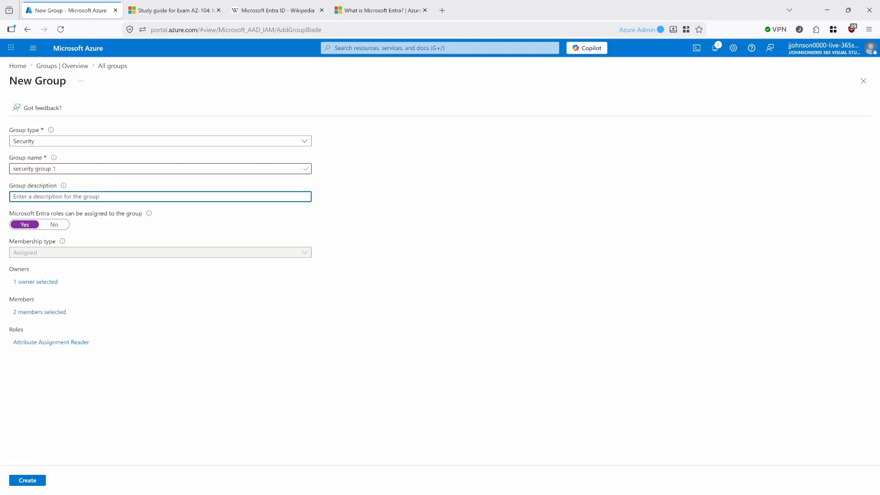
{"action": "type", "text": "Mediocre Salesman Group"}
{"action": "left_click", "coordinate": [40, 481]}
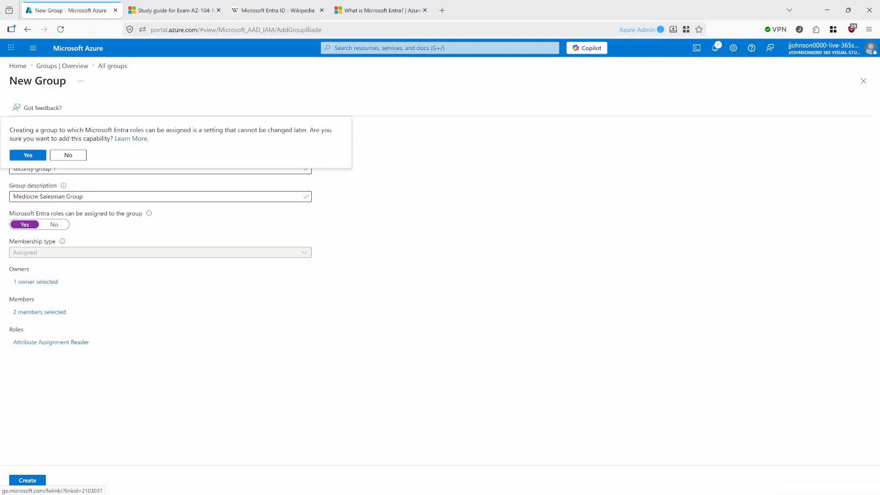
{"action": "left_click_drag", "start_coordinate": [115, 138], "coordinate": [35, 132]}
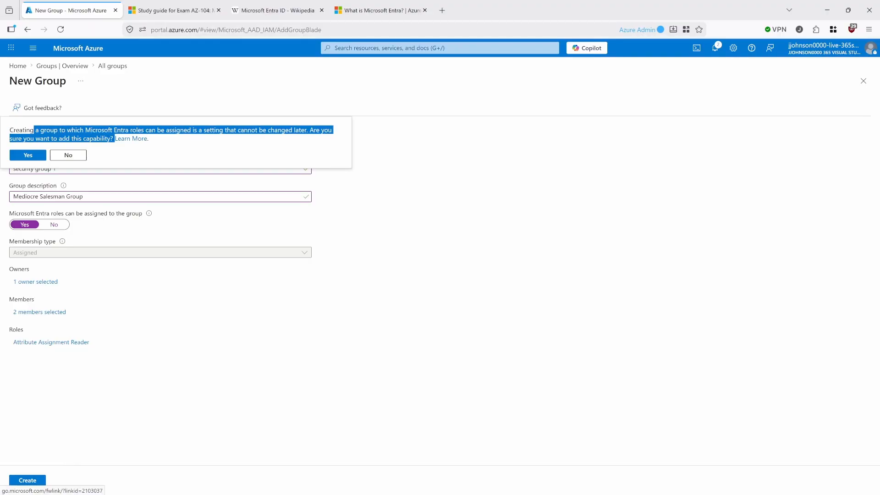
{"action": "left_click", "coordinate": [88, 155]}
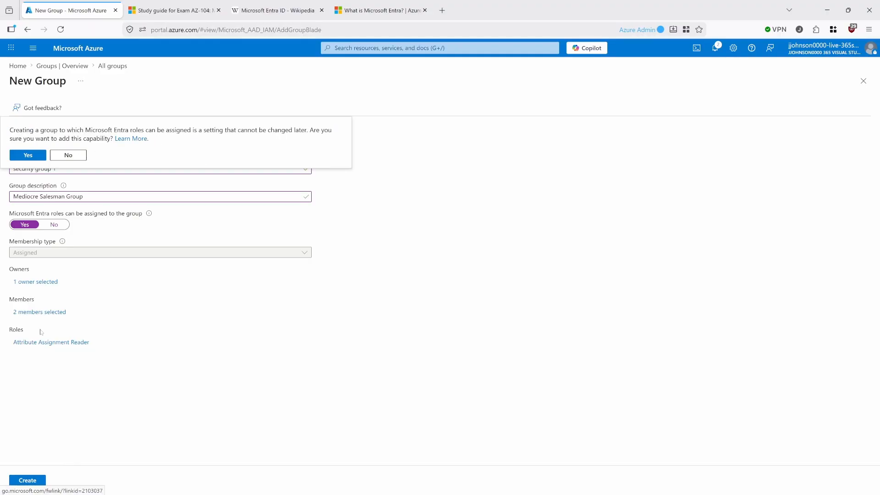
{"action": "left_click", "coordinate": [38, 158]}
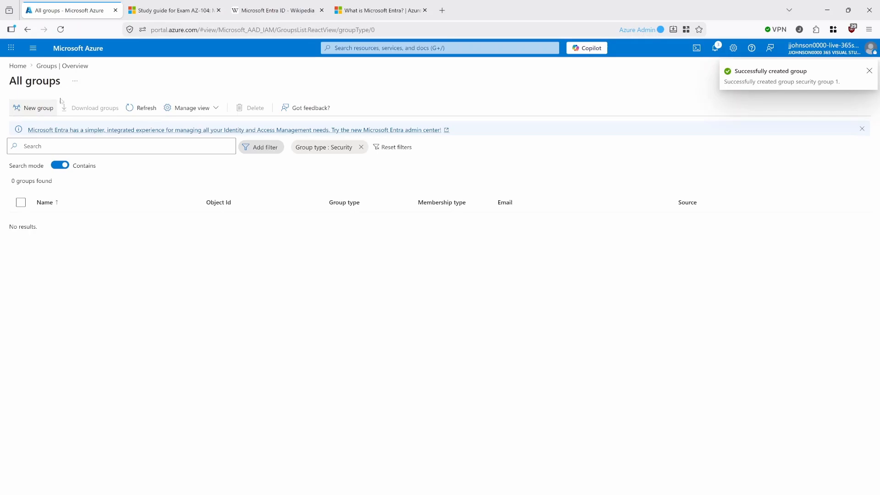
View the tenant's Microsoft 365 groups and start a new group with the group type set to Microsoft 365
{"action": "left_click", "coordinate": [51, 66]}
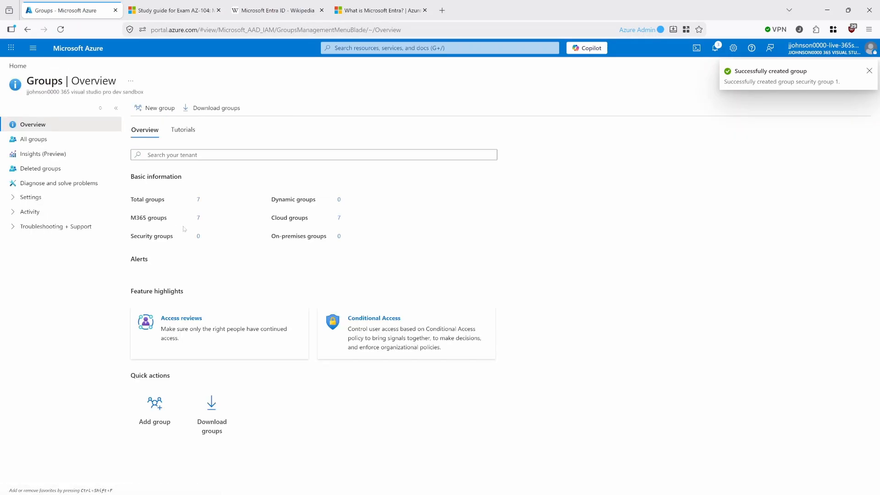
{"action": "left_click", "coordinate": [197, 219]}
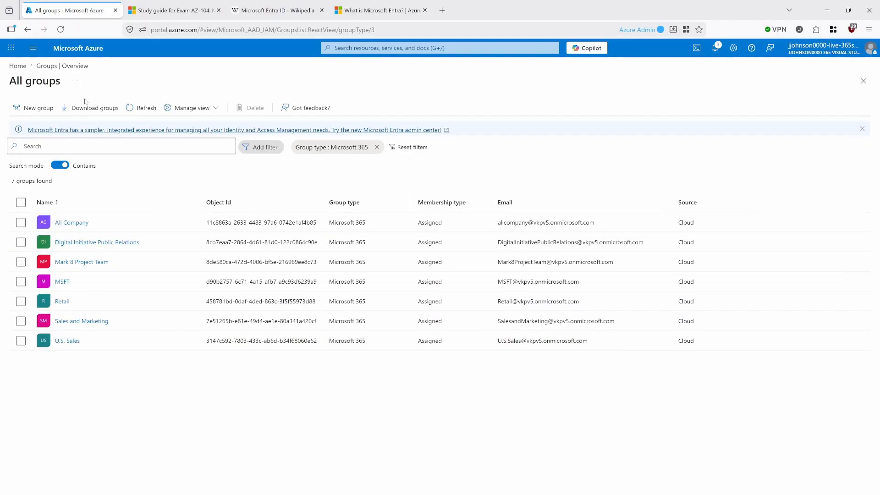
{"action": "left_click", "coordinate": [36, 108]}
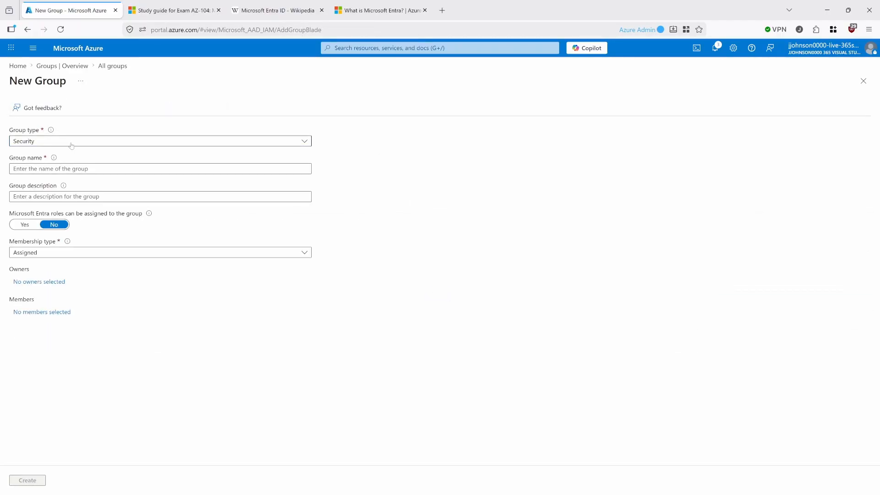
{"action": "left_click", "coordinate": [71, 146]}
{"action": "left_click", "coordinate": [44, 169]}
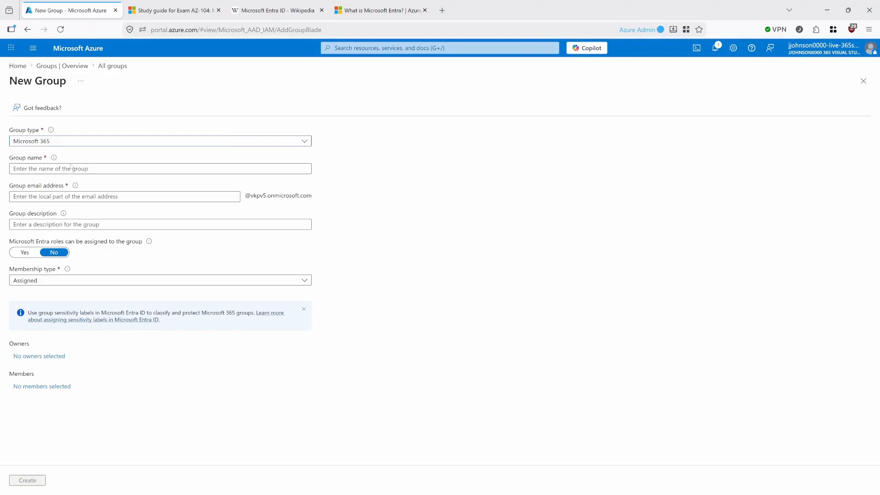
{"action": "left_click", "coordinate": [71, 168]}
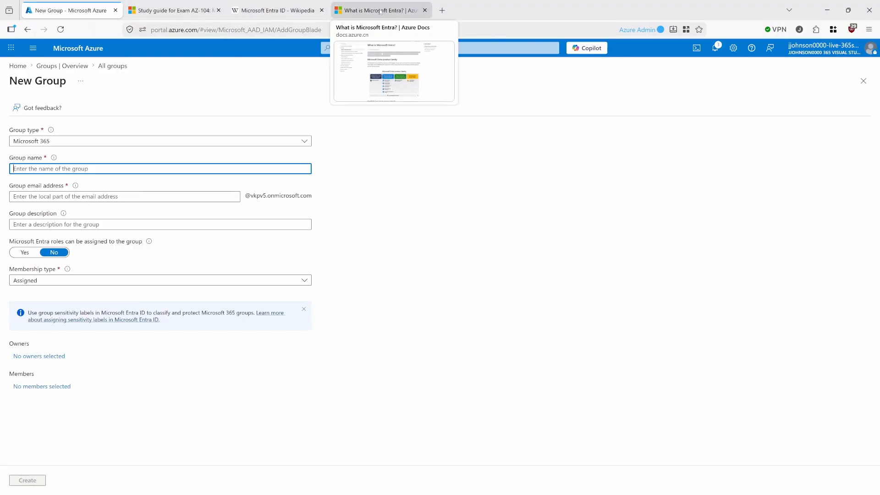
Try to find "micorosft 365 group" among the titles of the Microsoft Entra documentation in the other browser tab
{"action": "left_click", "coordinate": [359, 10]}
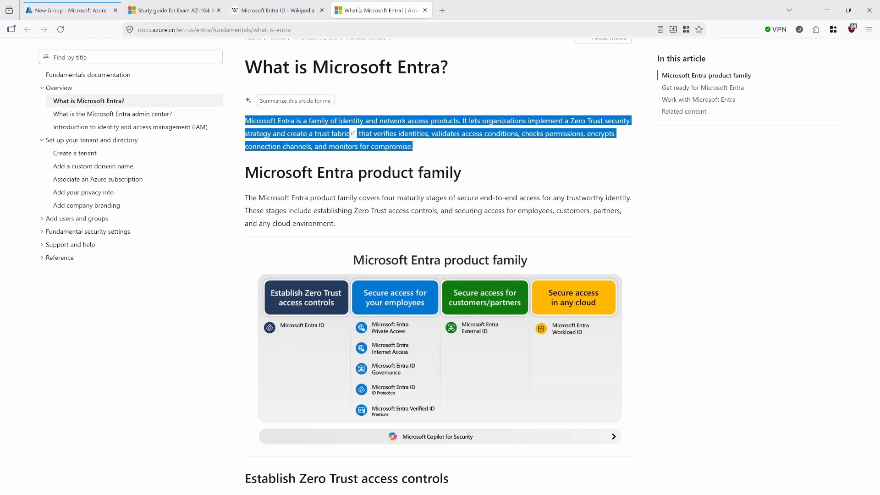
{"action": "left_click", "coordinate": [163, 6]}
{"action": "left_click", "coordinate": [362, 10]}
{"action": "left_click", "coordinate": [100, 57]}
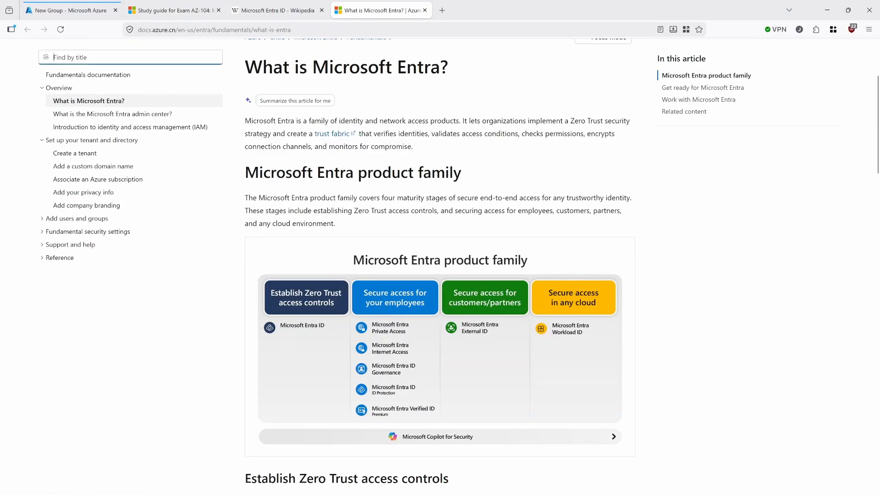
{"action": "type", "text": "micorost"}
{"action": "type", "text": "t 365 group"}
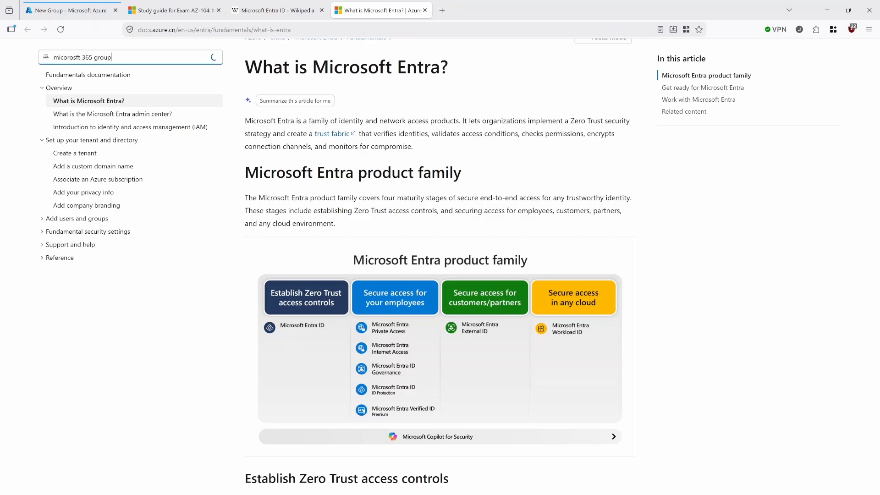
{"action": "scroll", "coordinate": [191, 71], "scroll_direction": "up", "scroll_amount": 3}
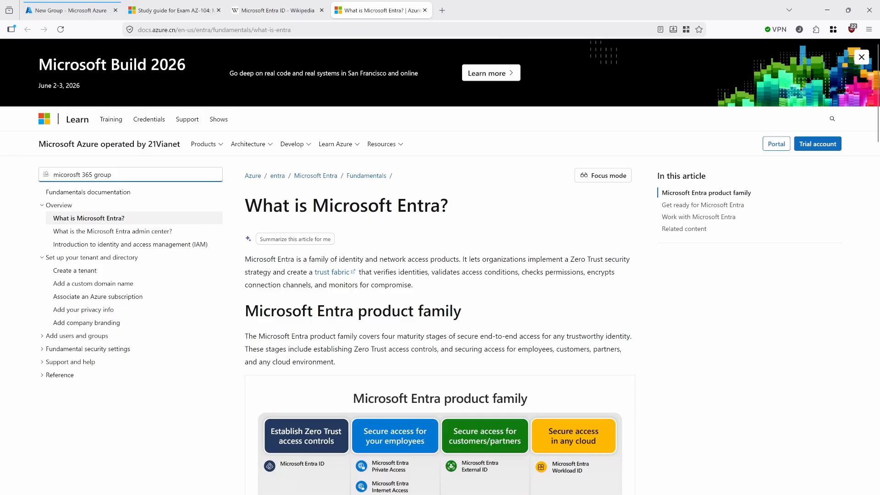
Search the web for "microsoft 365 group" and open the article Microsoft 365 Groups and Microsoft Teams
{"action": "key", "text": "ctrl+l"}
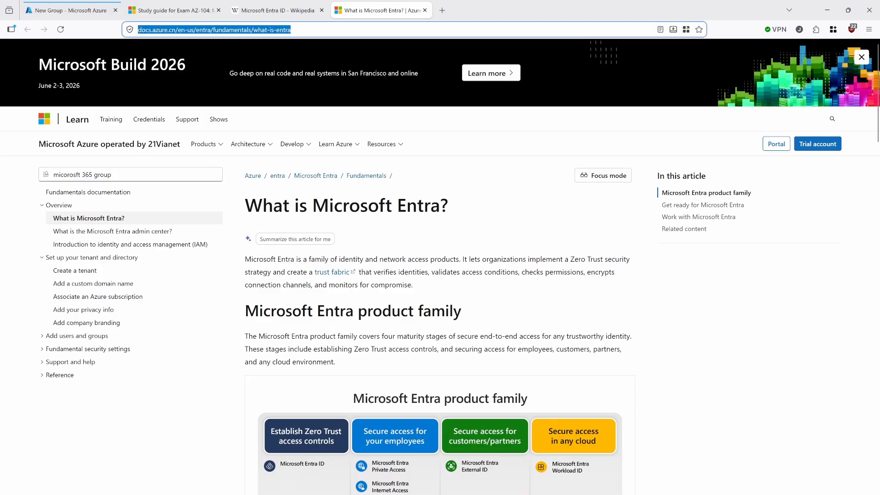
{"action": "type", "text": "365 group"}
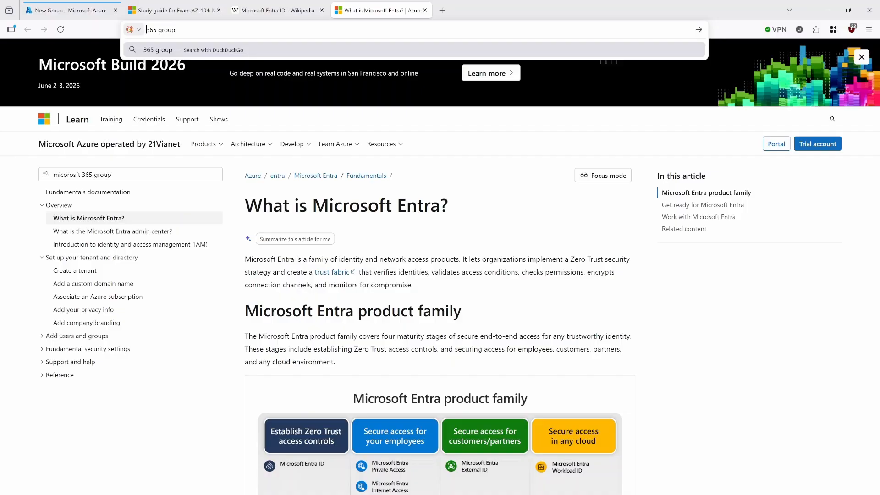
{"action": "type", "text": "microsoft"}
{"action": "key", "text": "Return"}
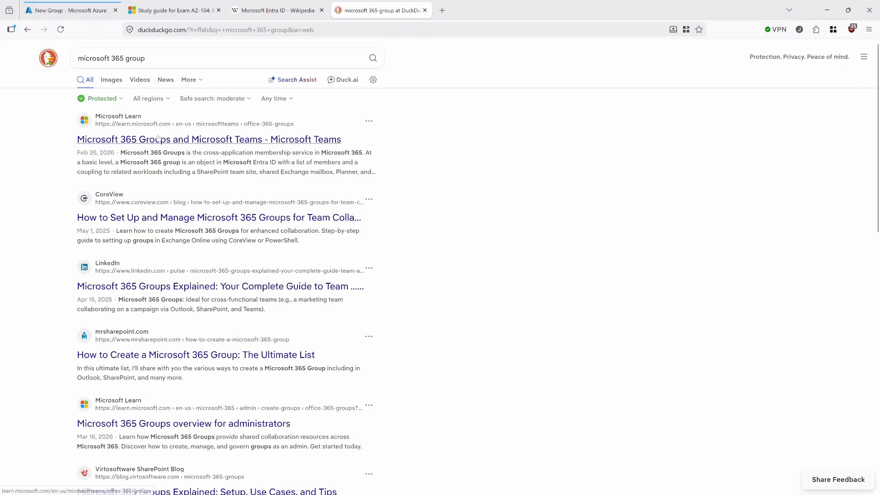
{"action": "left_click", "coordinate": [159, 137]}
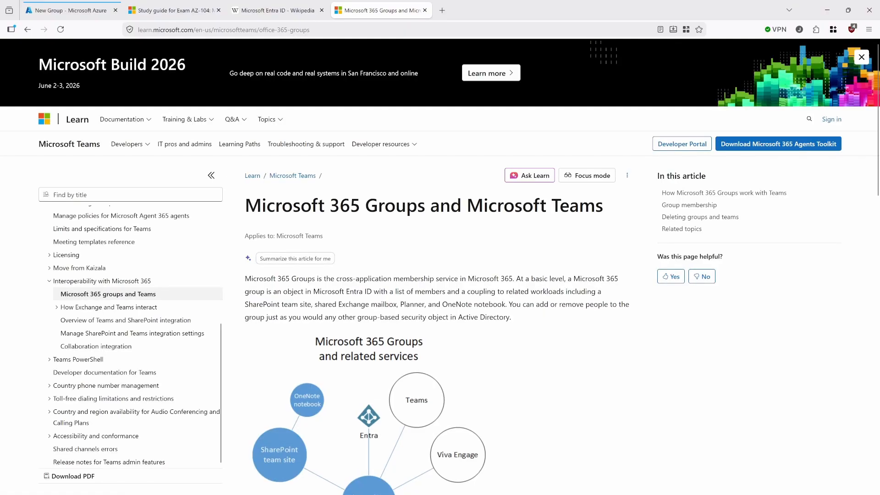
Read the article's definition of Microsoft 365 Groups, highlight the included workloads, and examine the related services diagram
{"action": "left_click_drag", "start_coordinate": [255, 278], "coordinate": [356, 291]}
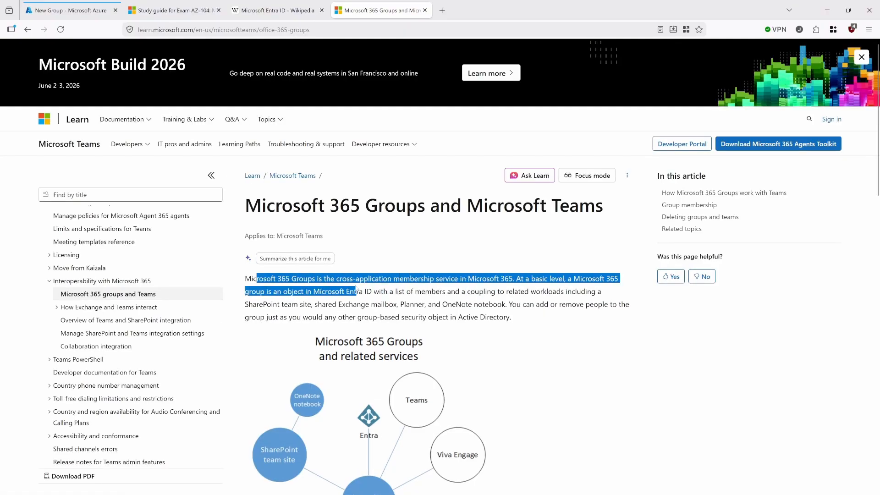
{"action": "left_click", "coordinate": [356, 292]}
{"action": "scroll", "coordinate": [439, 265], "scroll_direction": "down", "scroll_amount": 2}
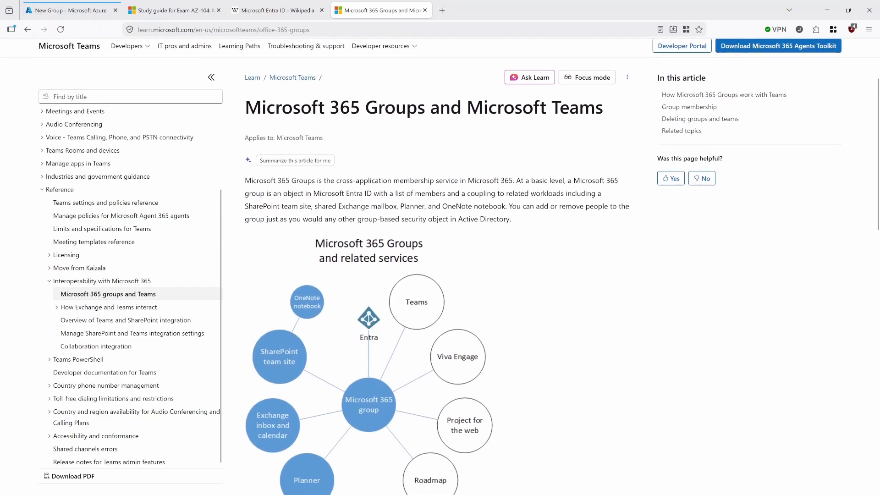
{"action": "left_click_drag", "start_coordinate": [567, 193], "coordinate": [506, 206]}
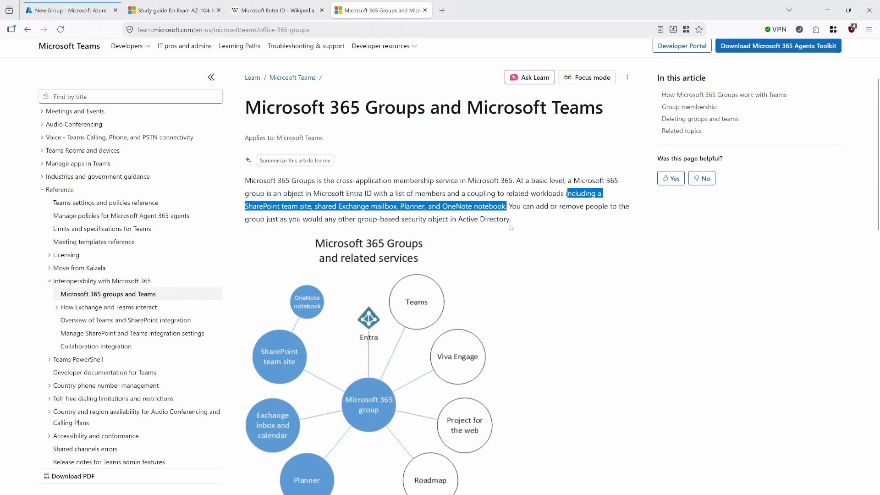
{"action": "scroll", "coordinate": [510, 227], "scroll_direction": "down", "scroll_amount": 3}
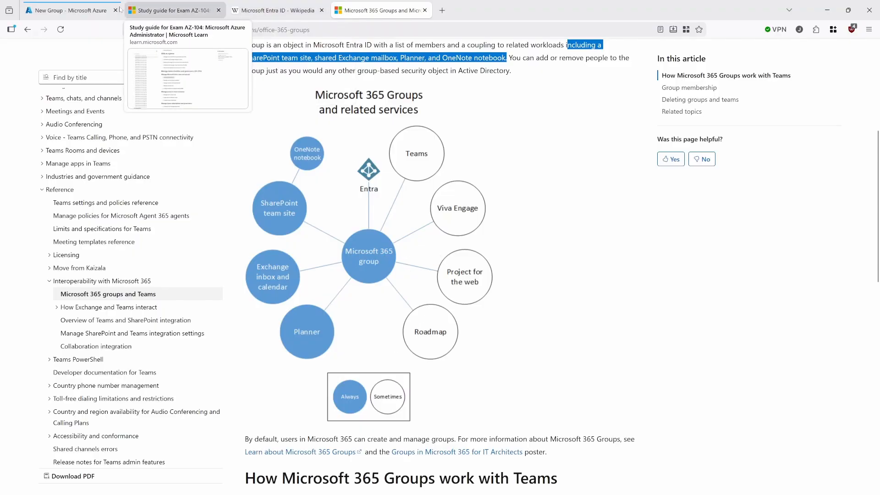
Return to the Azure new group form, name the group "Mediocre Salesguy 365 Group" and give it the description "Nah"
{"action": "left_click", "coordinate": [73, 10]}
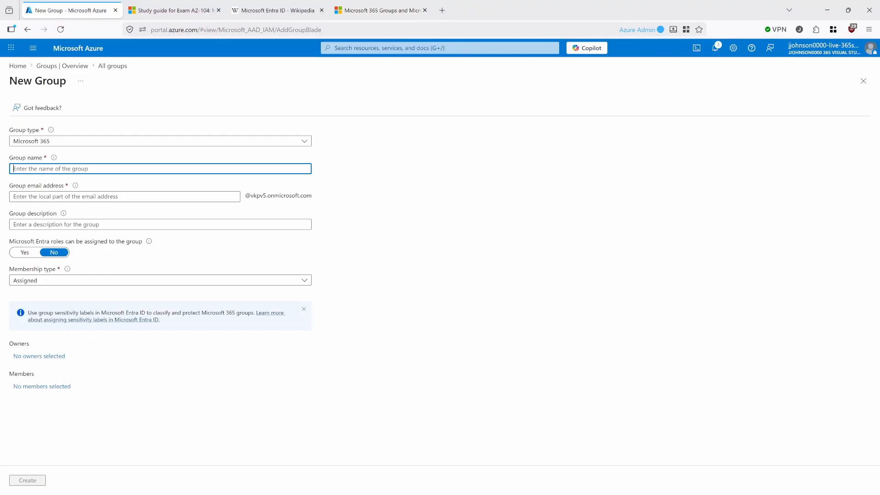
{"action": "type", "text": "M"}
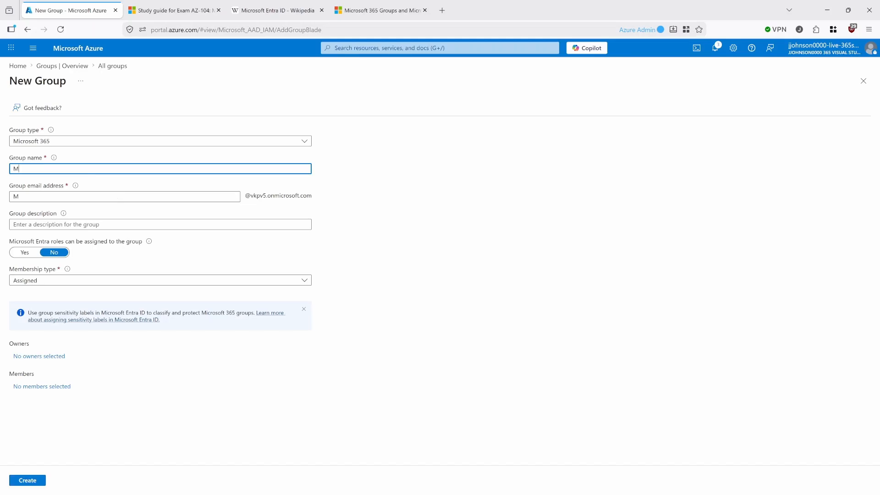
{"action": "type", "text": "ediocre Salesguy"}
{"action": "type", "text": "365 Group"}
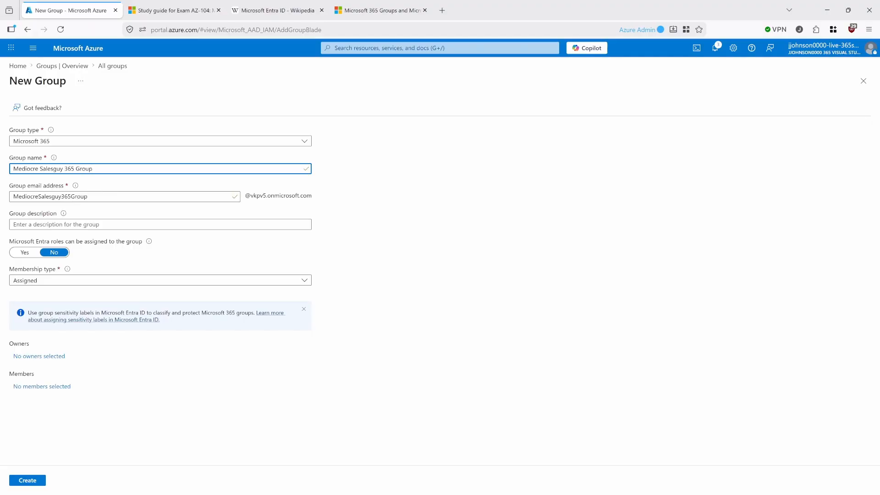
{"action": "left_click", "coordinate": [85, 224]}
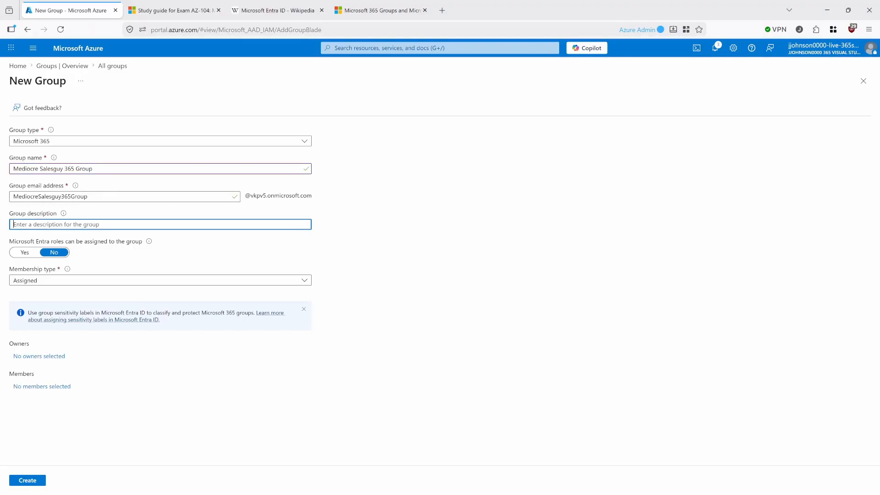
{"action": "type", "text": "Nah"}
Review the Entra role assignment setting and the available membership types, keeping the membership type on Assigned
{"action": "left_click_drag", "start_coordinate": [98, 242], "coordinate": [64, 243]}
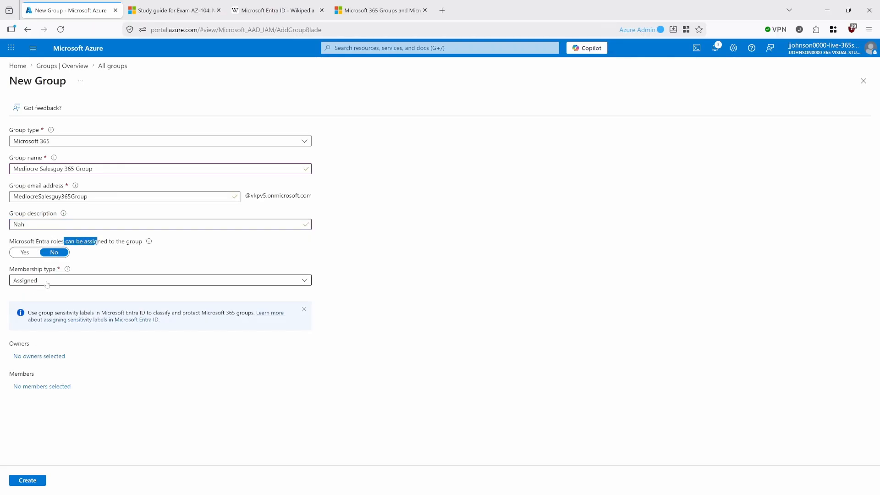
{"action": "left_click", "coordinate": [46, 283]}
{"action": "left_click", "coordinate": [47, 284]}
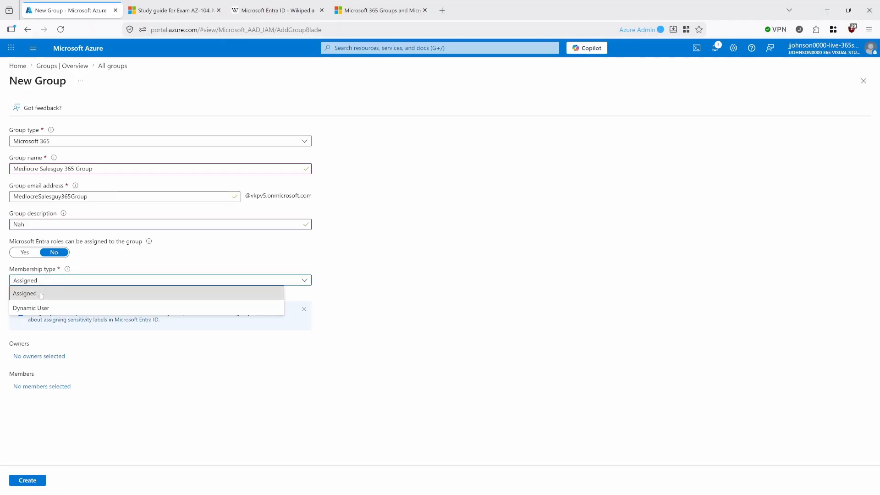
{"action": "left_click", "coordinate": [41, 294]}
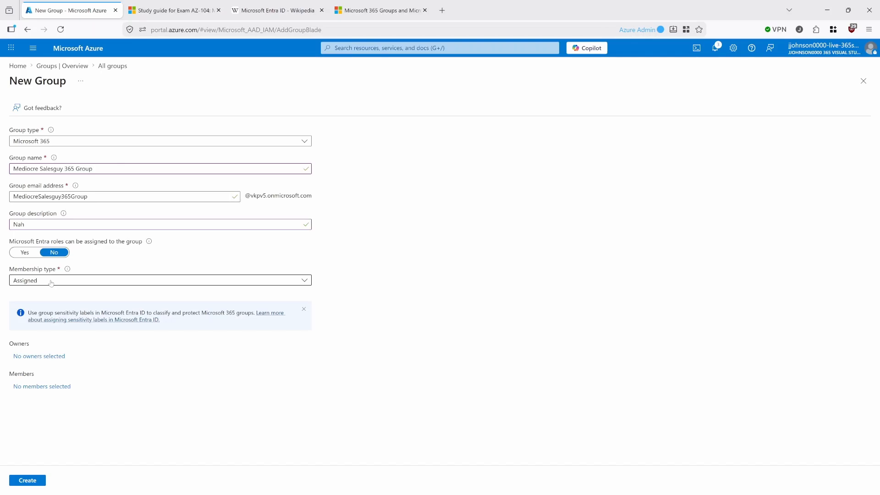
{"action": "left_click", "coordinate": [51, 283]}
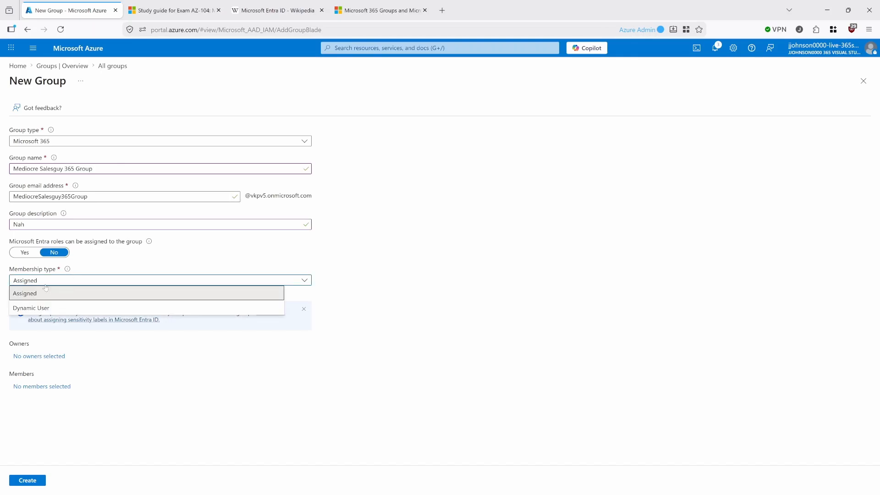
{"action": "left_click", "coordinate": [34, 297]}
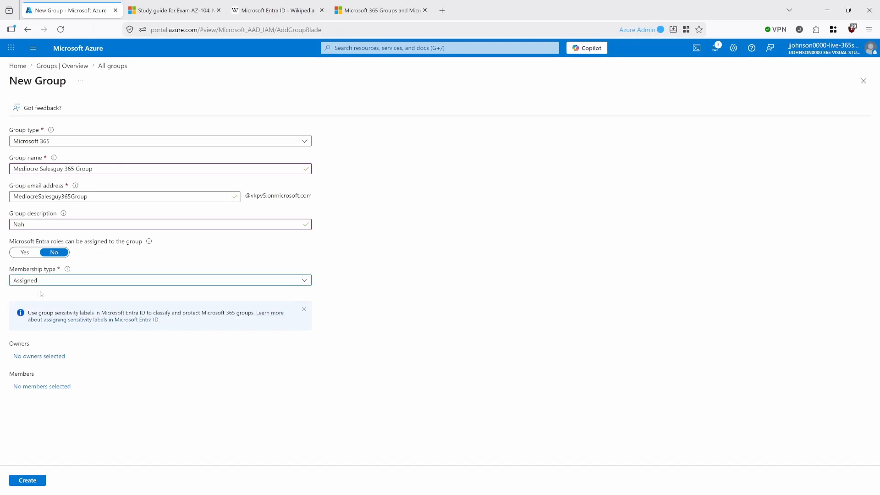
Add the second listed user and New User 1 as members of the Microsoft 365 group
{"action": "left_click", "coordinate": [35, 387]}
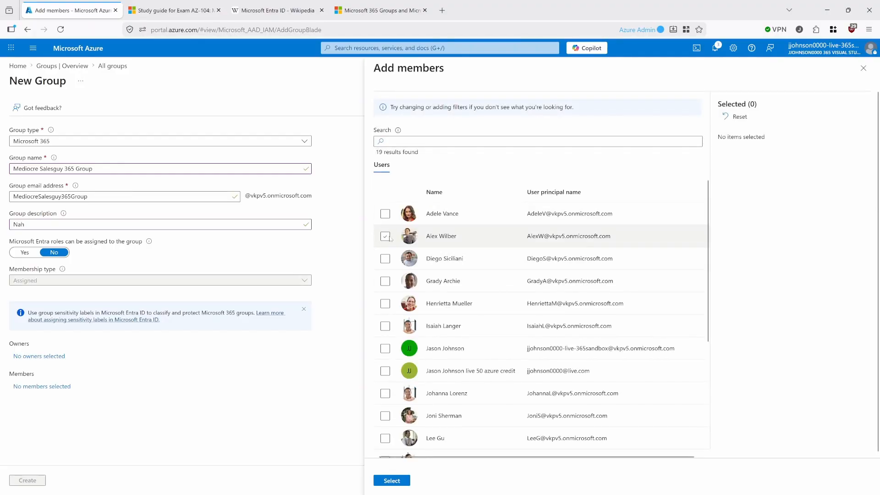
{"action": "left_click", "coordinate": [385, 236]}
{"action": "scroll", "coordinate": [385, 365], "scroll_direction": "down", "scroll_amount": 1}
{"action": "scroll", "coordinate": [385, 366], "scroll_direction": "down", "scroll_amount": 3}
{"action": "left_click", "coordinate": [385, 402]}
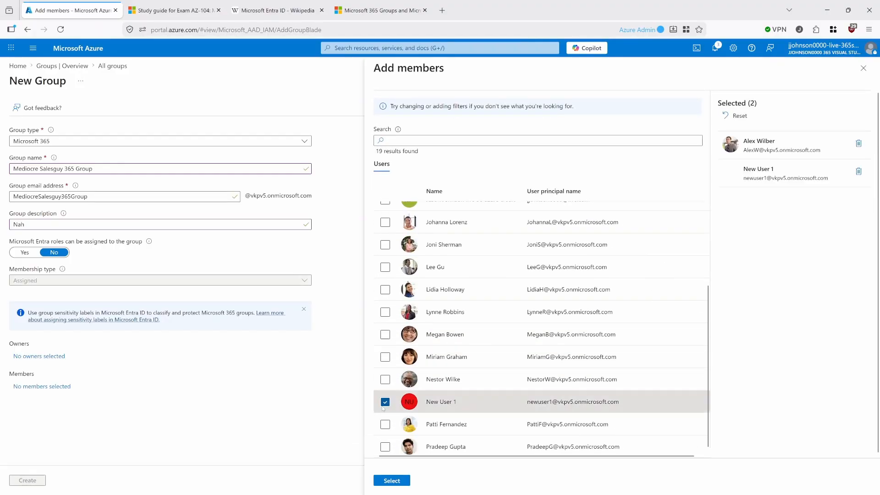
{"action": "left_click", "coordinate": [390, 480]}
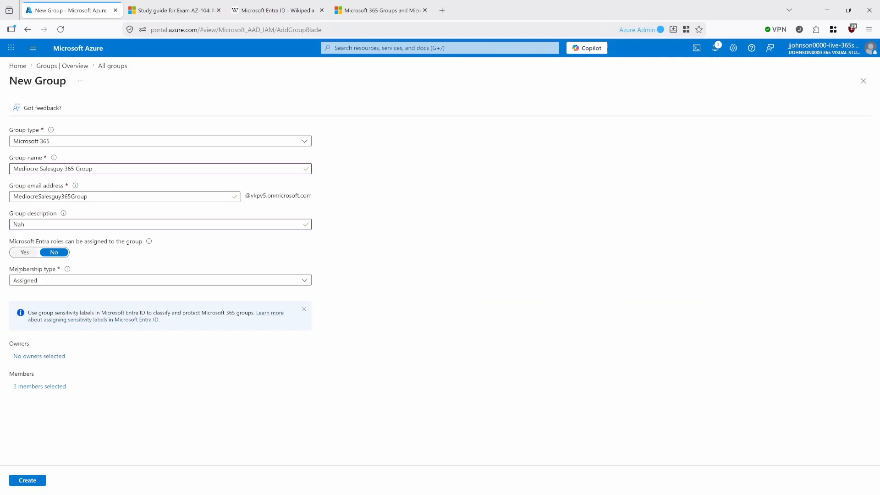
Change the group's membership type to Dynamic User and open the dynamic membership rules for its user query
{"action": "left_click", "coordinate": [38, 280]}
{"action": "left_click", "coordinate": [54, 307]}
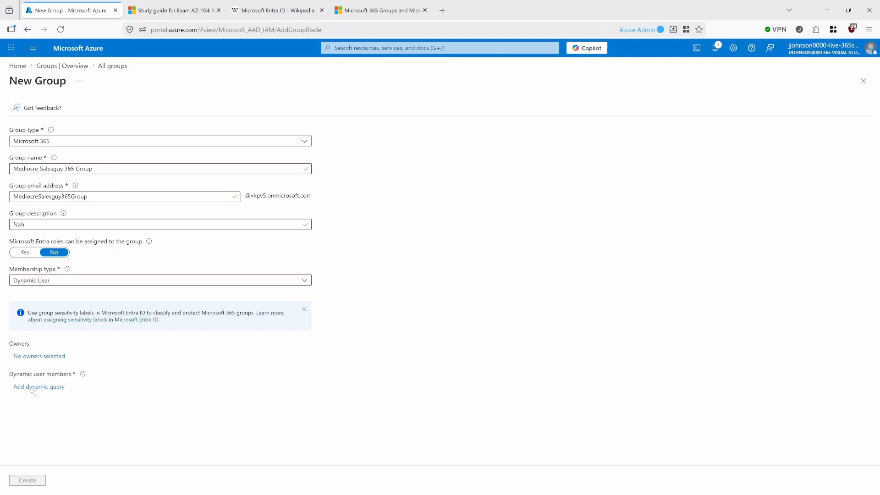
{"action": "mouse_move", "coordinate": [81, 376]}
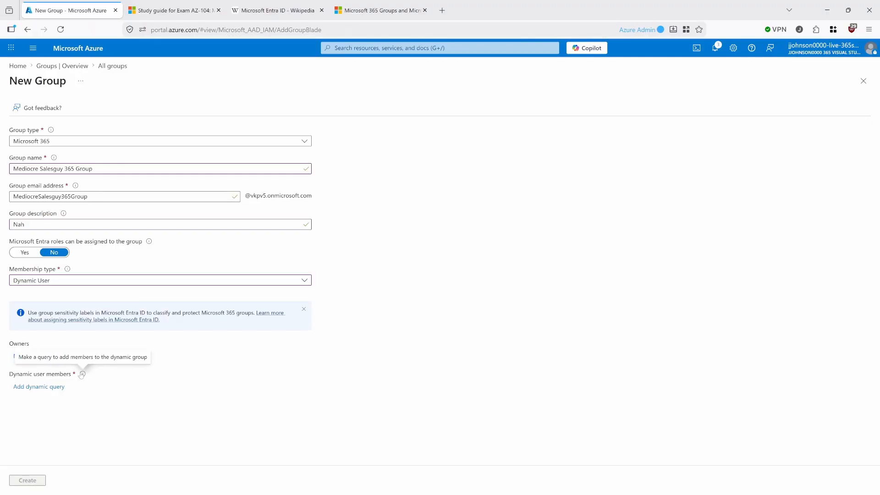
{"action": "left_click", "coordinate": [41, 388]}
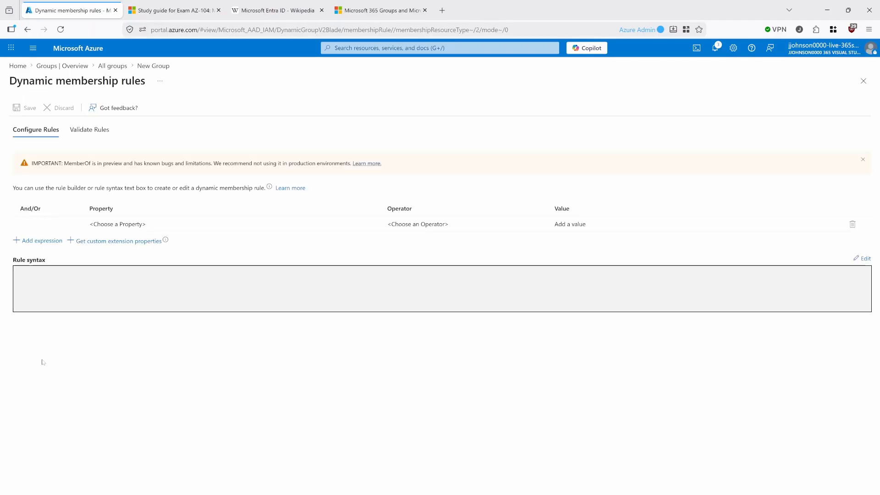
Try an additional And expression with the property accountEnabled and the operator Less Than or Equal, and delete that expression
{"action": "left_click", "coordinate": [55, 242]}
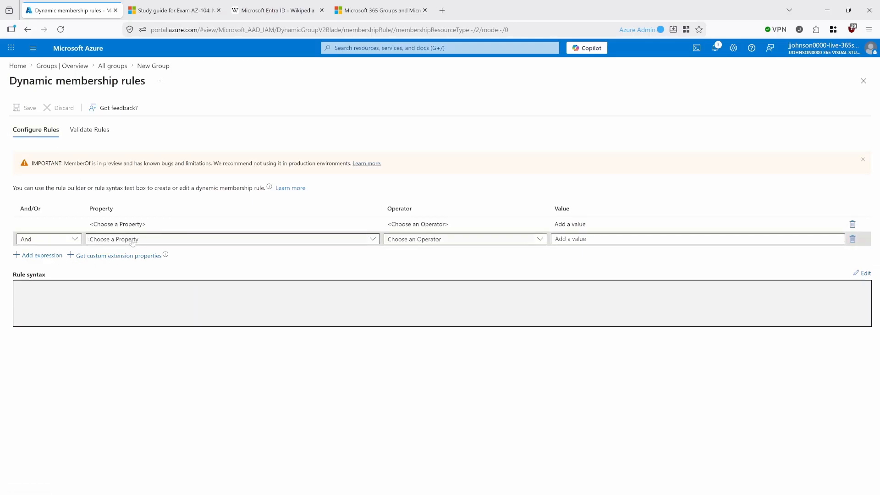
{"action": "left_click", "coordinate": [133, 239]}
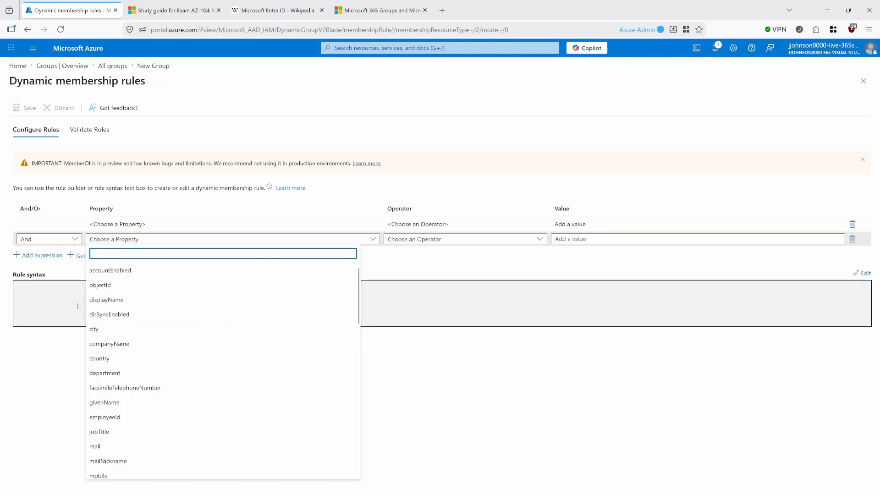
{"action": "left_click", "coordinate": [134, 276]}
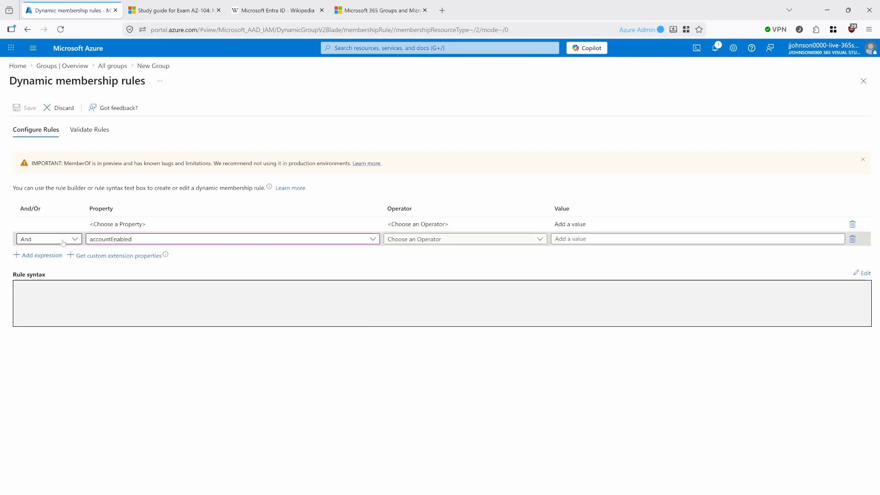
{"action": "left_click", "coordinate": [471, 239]}
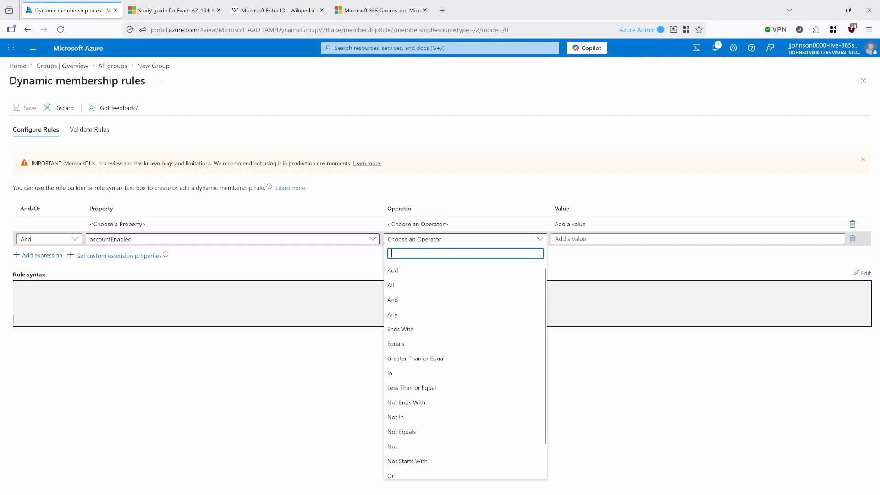
{"action": "left_click", "coordinate": [433, 388]}
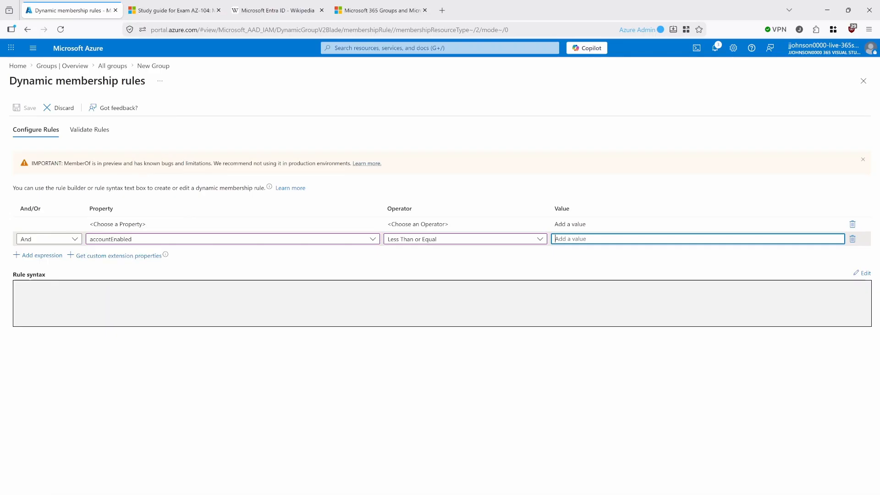
{"action": "left_click", "coordinate": [851, 239]}
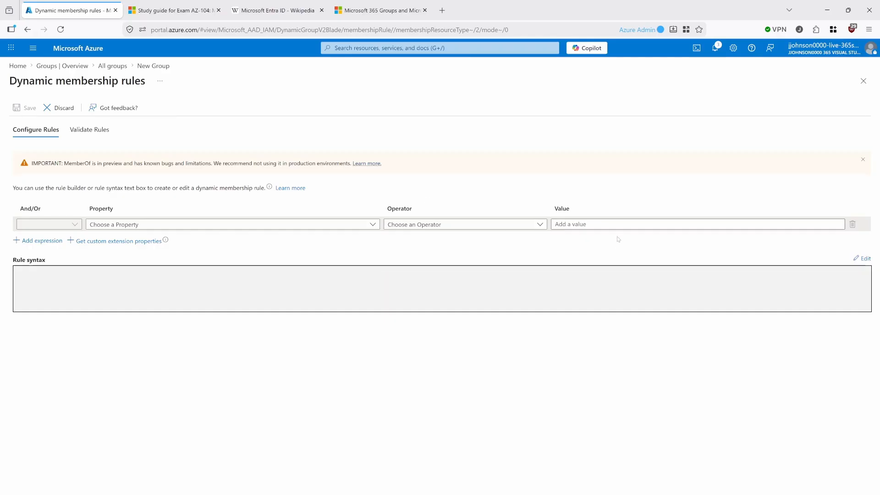
Look through the operators for the remaining expression, discard the rule changes and go back to the new group form
{"action": "left_click", "coordinate": [513, 225]}
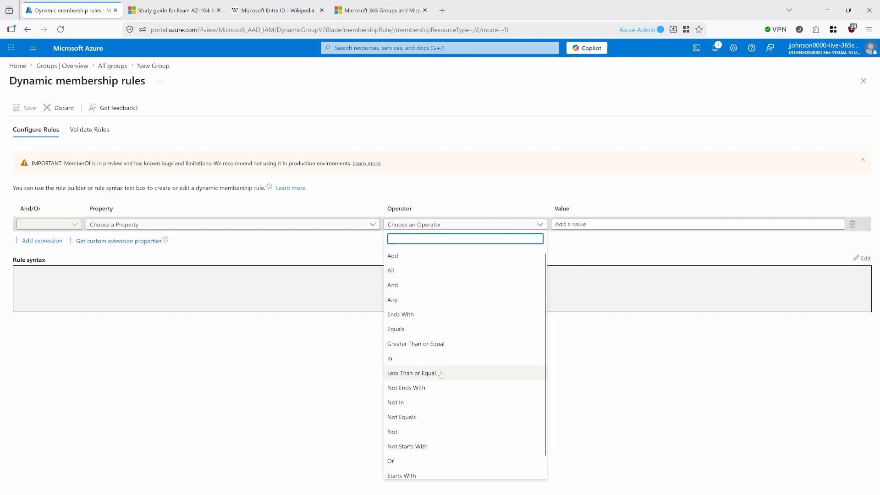
{"action": "scroll", "coordinate": [440, 375], "scroll_direction": "down", "scroll_amount": 1}
{"action": "scroll", "coordinate": [409, 326], "scroll_direction": "up", "scroll_amount": 1}
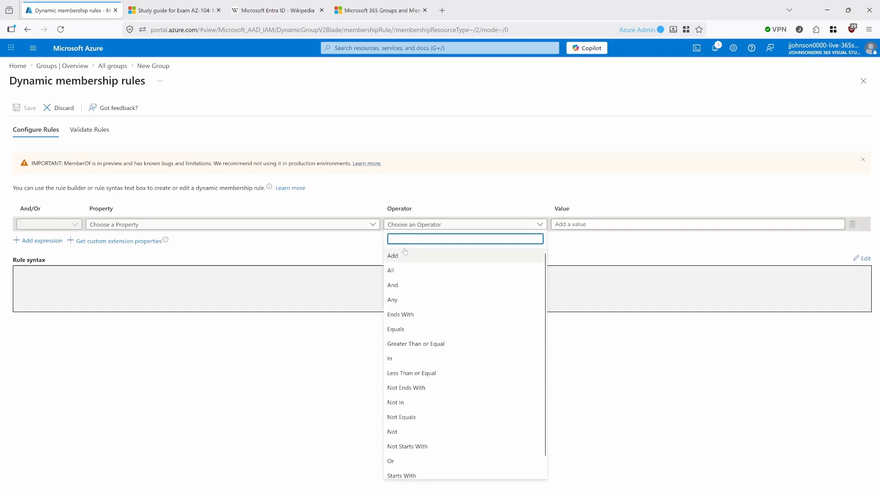
{"action": "left_click", "coordinate": [171, 377]}
{"action": "left_click", "coordinate": [59, 109]}
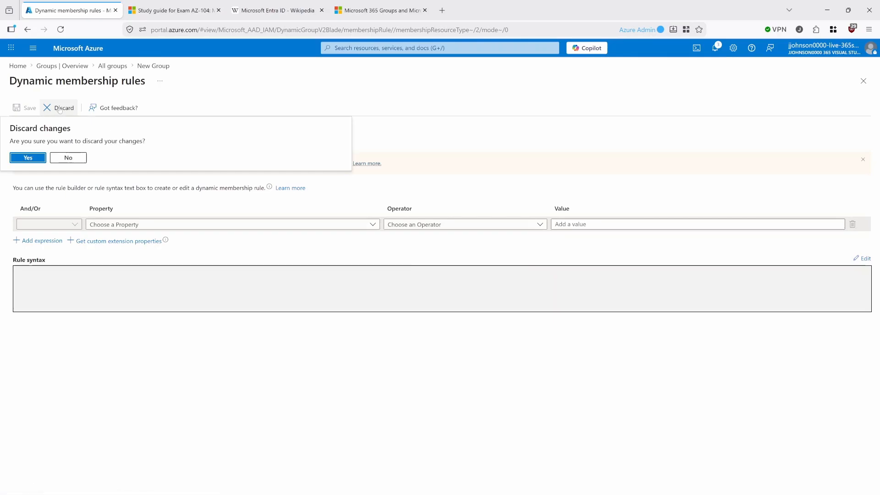
{"action": "left_click", "coordinate": [31, 158]}
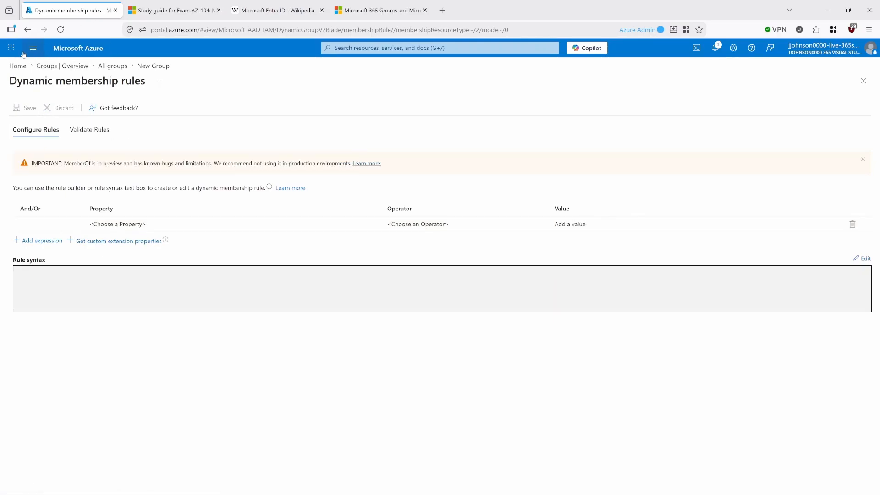
{"action": "left_click", "coordinate": [27, 29]}
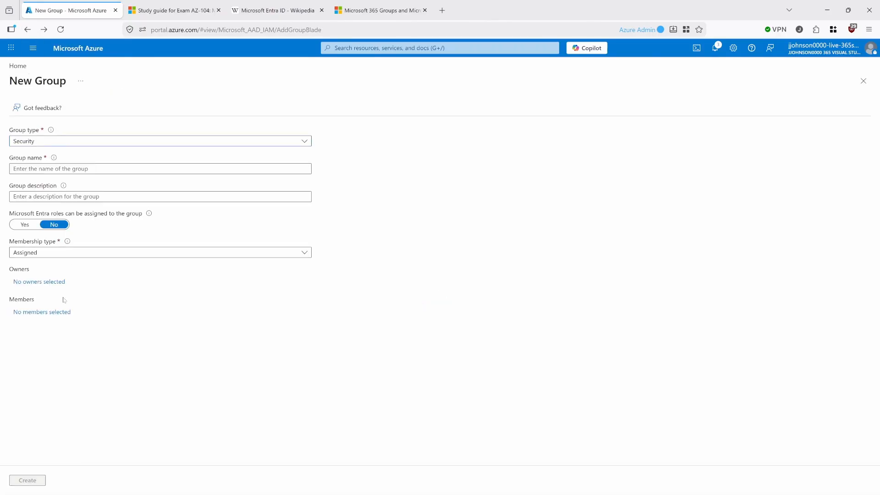
{"action": "left_click", "coordinate": [34, 312]}
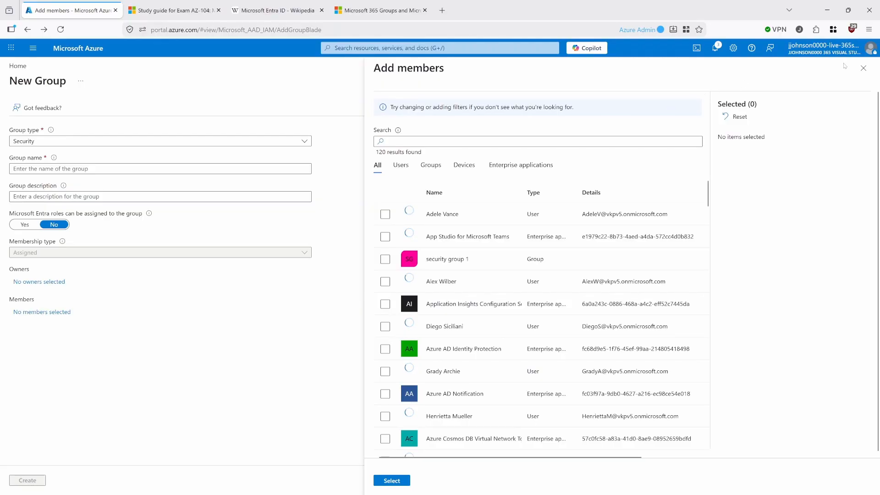
{"action": "left_click", "coordinate": [863, 69]}
Set the new group's type to Microsoft 365 and name it "Mediocre Salesguy 365Group"
{"action": "left_click", "coordinate": [66, 141]}
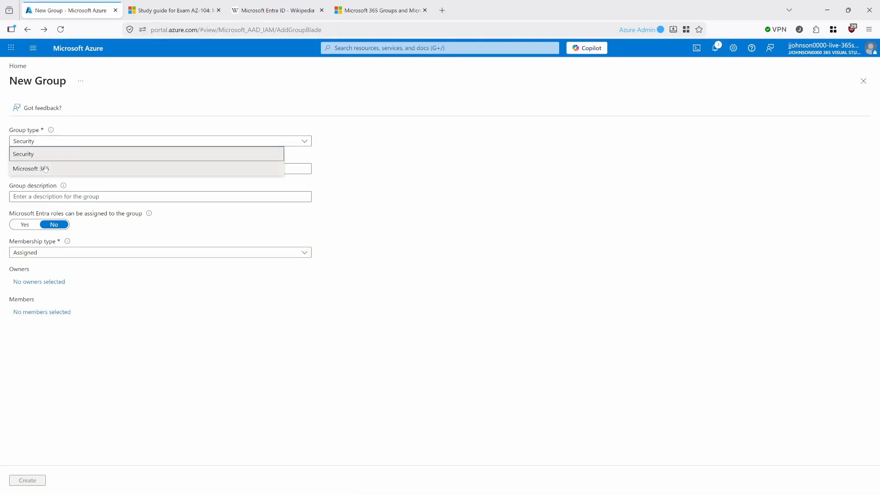
{"action": "left_click", "coordinate": [41, 168]}
{"action": "left_click", "coordinate": [77, 168]}
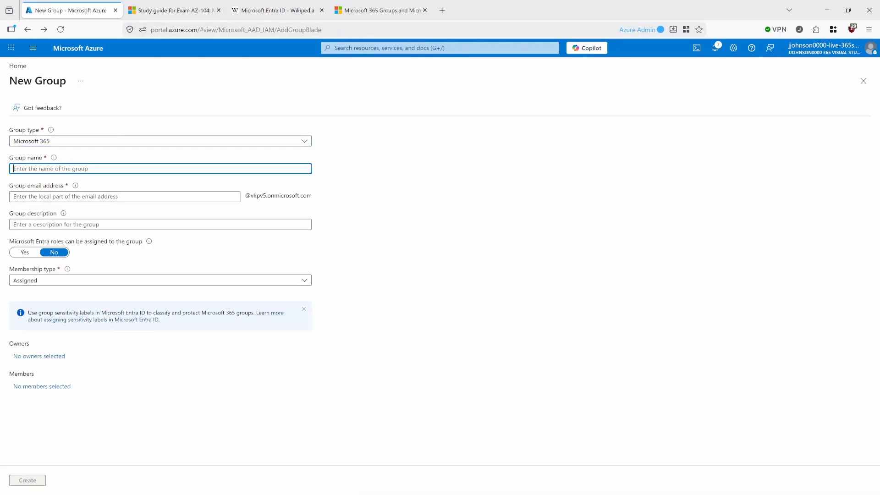
{"action": "type", "text": "Medi"}
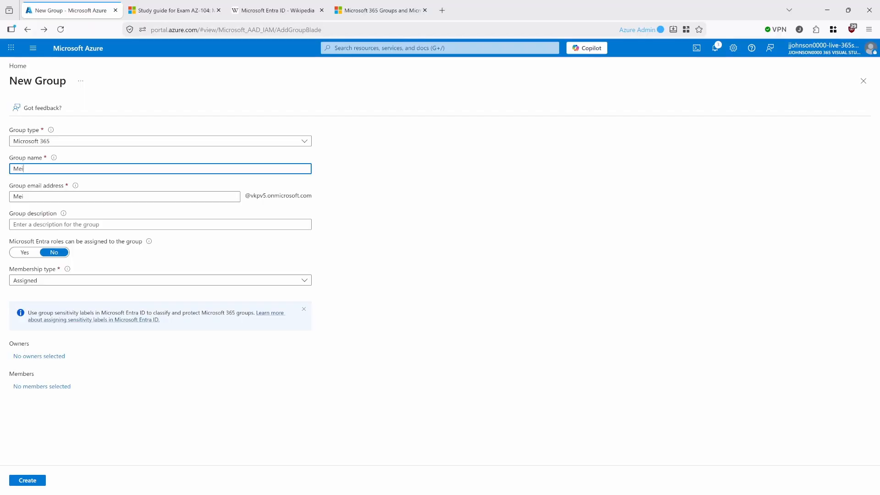
{"action": "key", "text": "BackSpace"}
{"action": "type", "text": "dio"}
{"action": "type", "text": "cre Salesguy Grou"}
{"action": "type", "text": "365Group"}
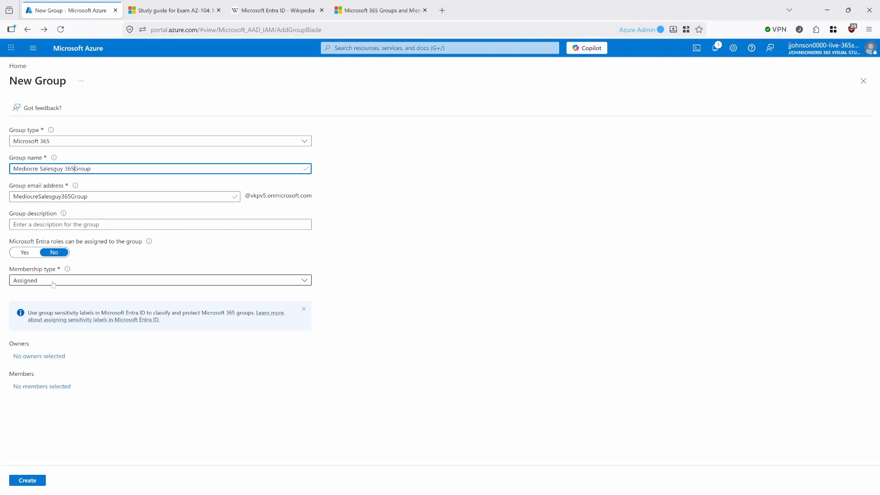
Add two members to "Mediocre Salesguy 365Group": the second listed user and New User 1, found by searching for "new"
{"action": "left_click", "coordinate": [31, 386]}
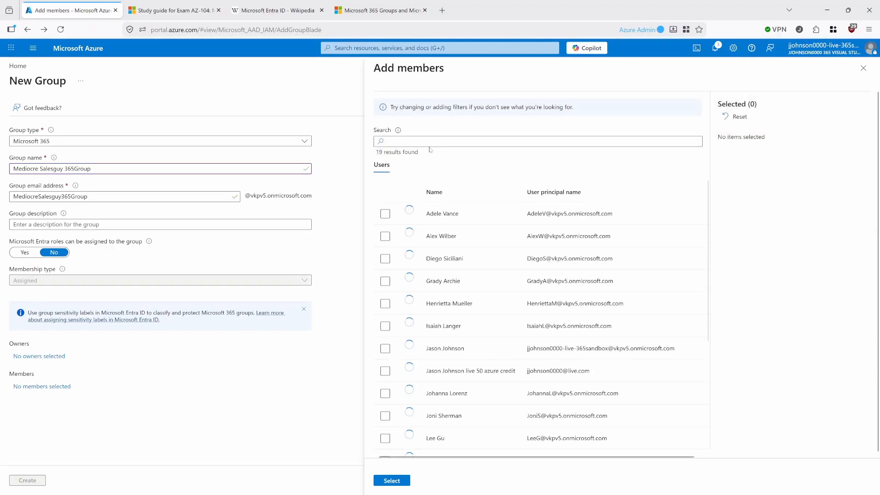
{"action": "left_click", "coordinate": [385, 236]}
{"action": "type", "text": "new"}
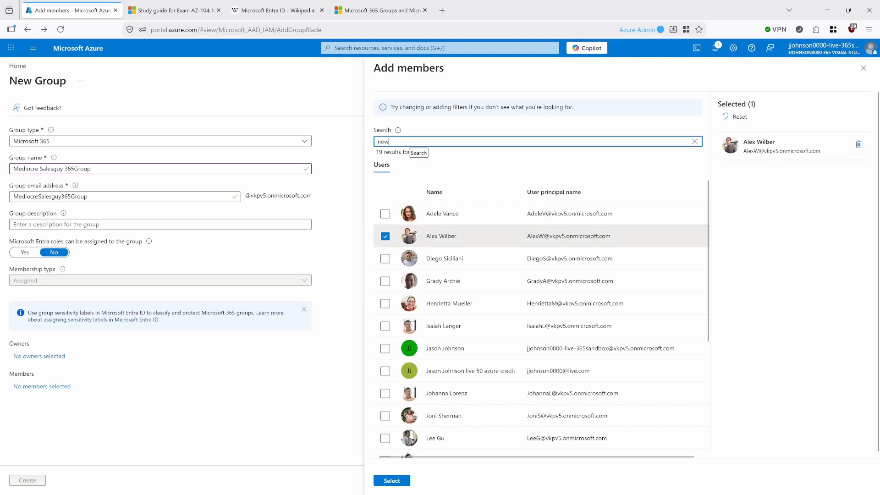
{"action": "left_click", "coordinate": [385, 213]}
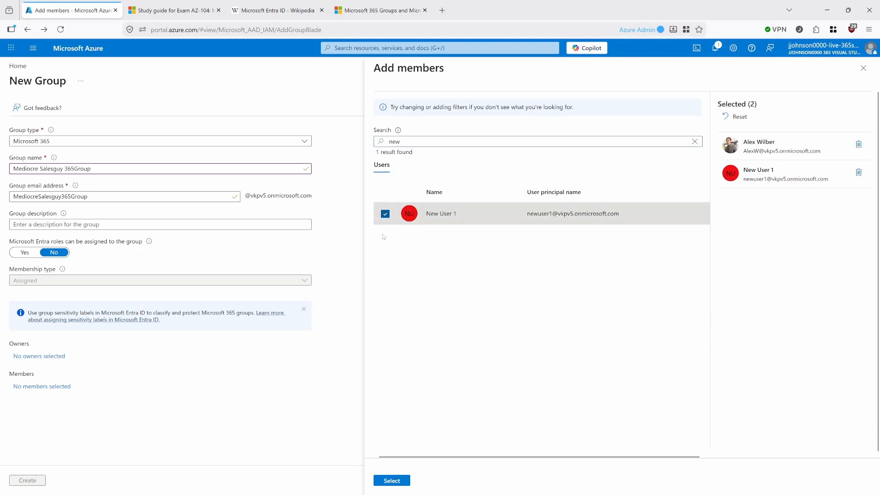
{"action": "left_click", "coordinate": [392, 481]}
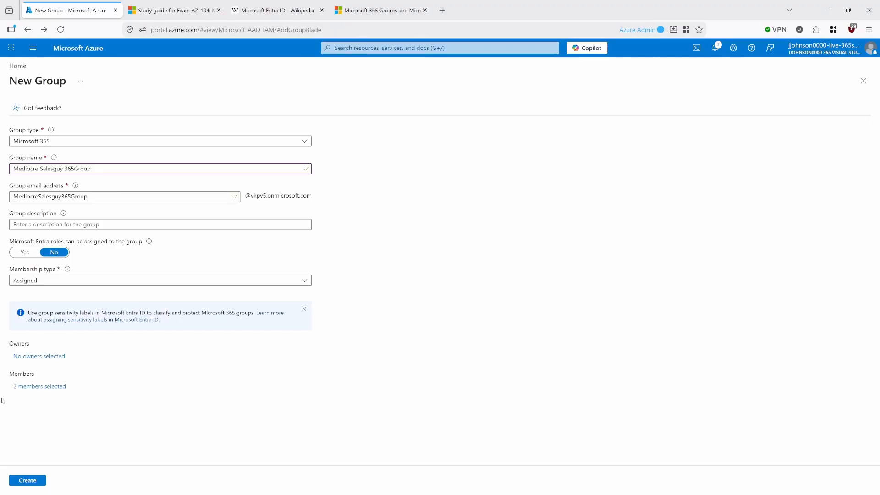
Create the group "Mediocre Salesguy 365Group" and open New User 1's profile from the Microsoft Entra user list
{"action": "left_click", "coordinate": [41, 479]}
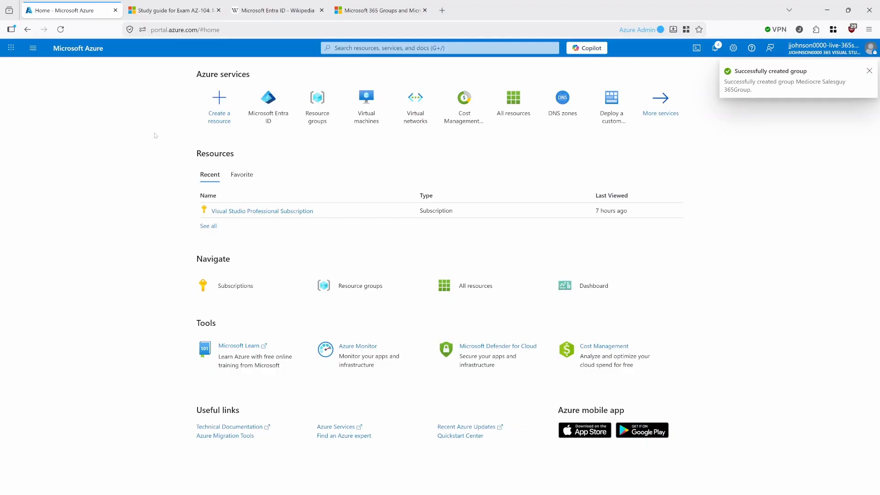
{"action": "left_click", "coordinate": [280, 113]}
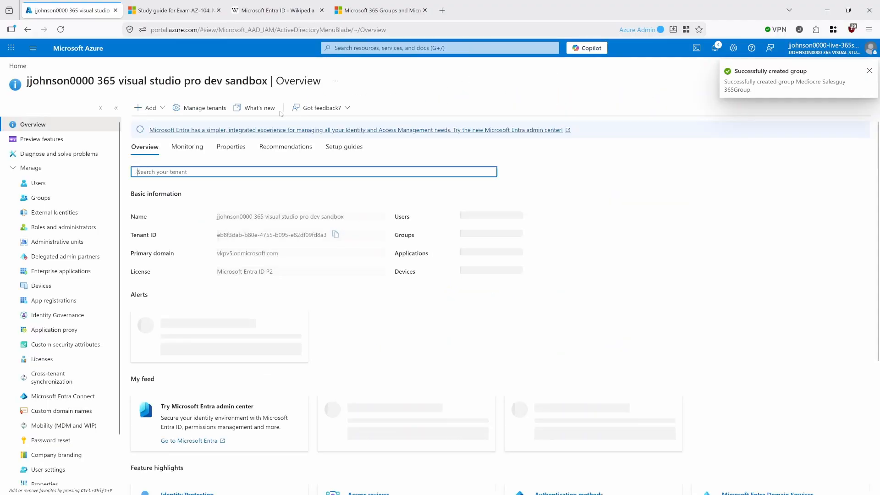
{"action": "left_click", "coordinate": [75, 183]}
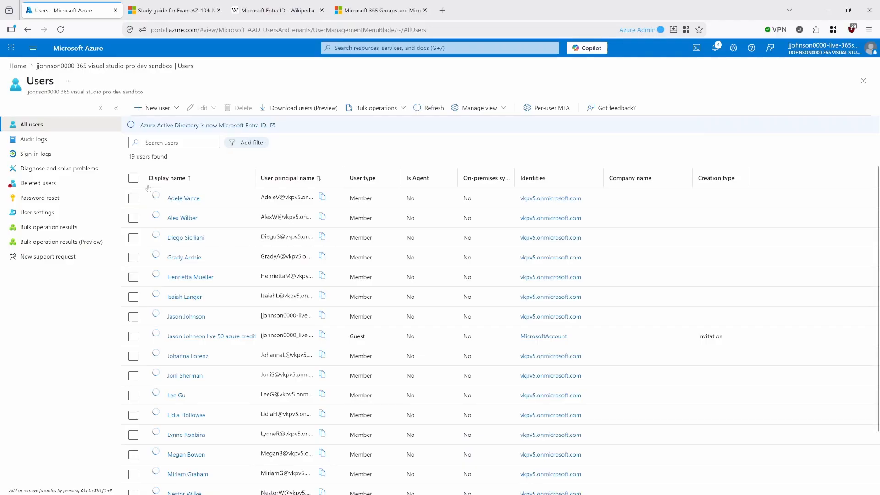
{"action": "scroll", "coordinate": [202, 327], "scroll_direction": "down", "scroll_amount": 2}
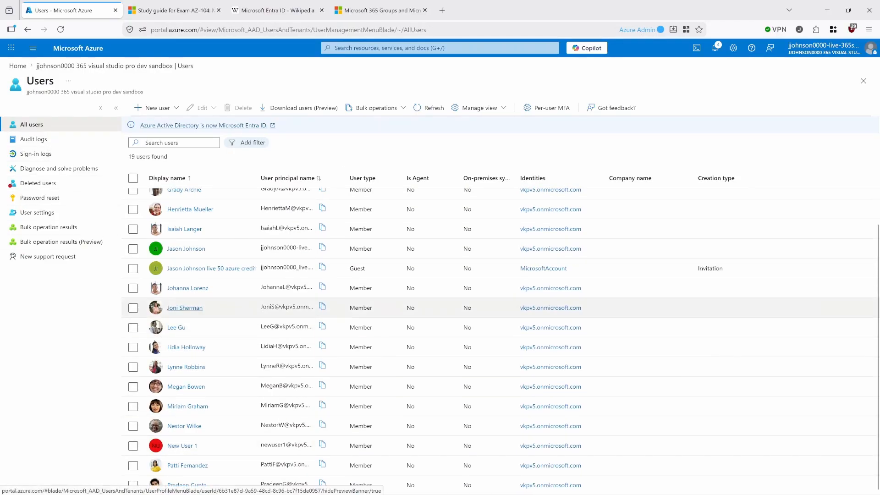
{"action": "left_click", "coordinate": [175, 446]}
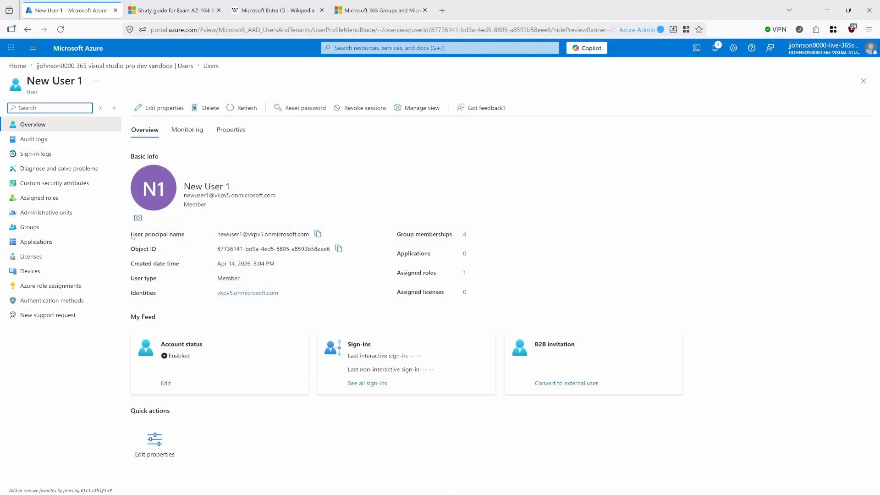
Review New User 1's basic info and open the list of groups the user belongs to
{"action": "left_click_drag", "start_coordinate": [132, 235], "coordinate": [317, 277]}
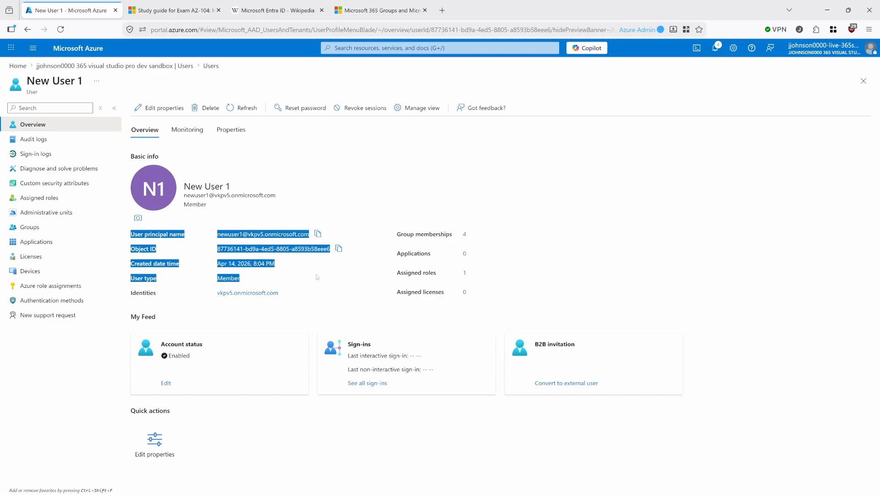
{"action": "left_click", "coordinate": [420, 246]}
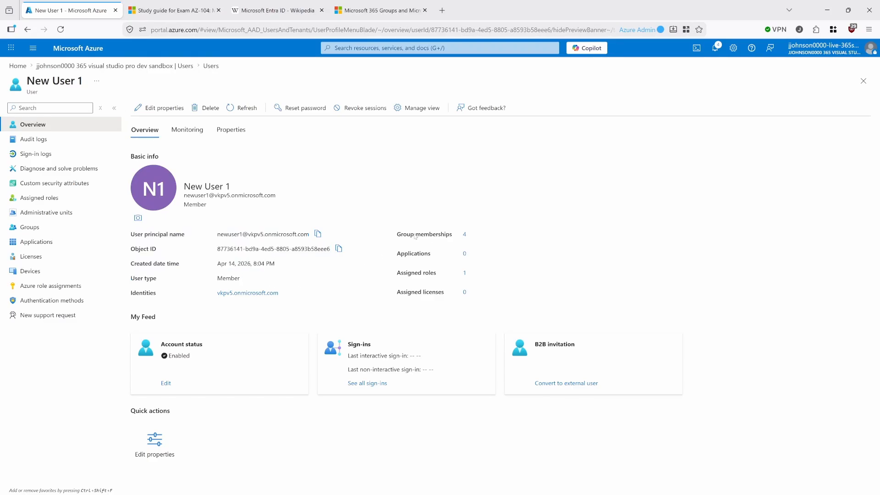
{"action": "left_click", "coordinate": [465, 235]}
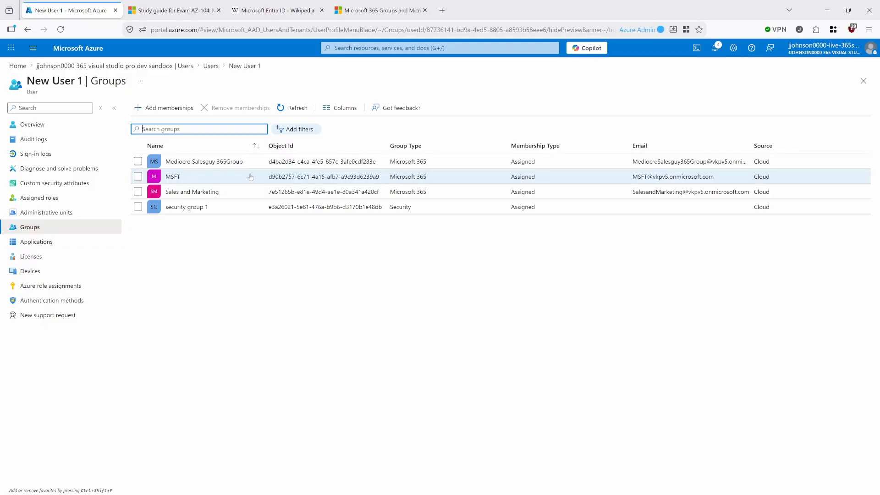
Open the MSFT group from New User 1's groups and look through its properties, members and group memberships
{"action": "left_click", "coordinate": [173, 177]}
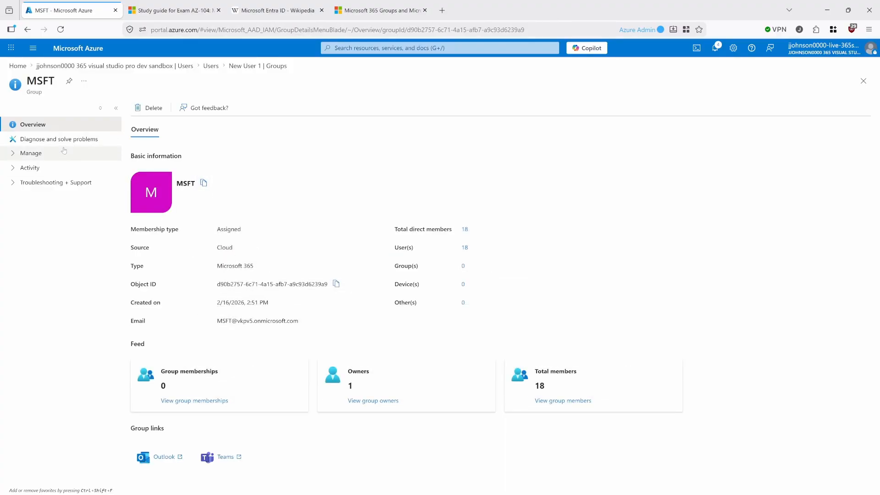
{"action": "left_click", "coordinate": [41, 155]}
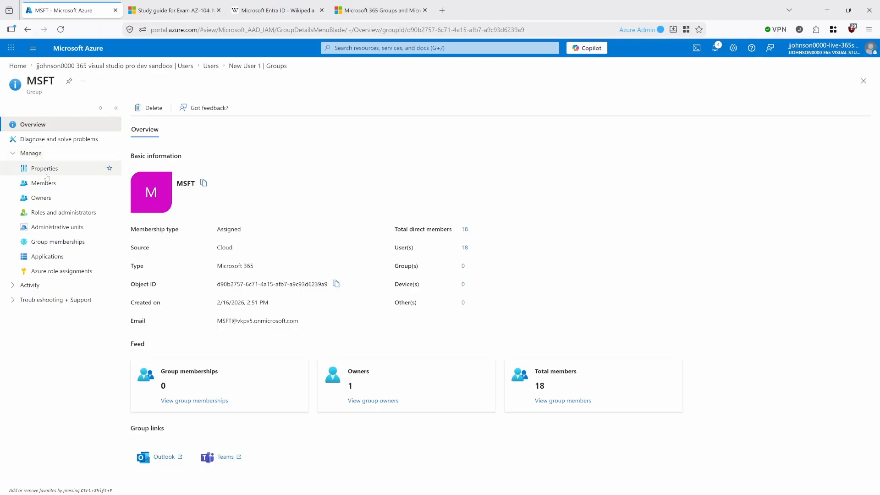
{"action": "left_click", "coordinate": [49, 170]}
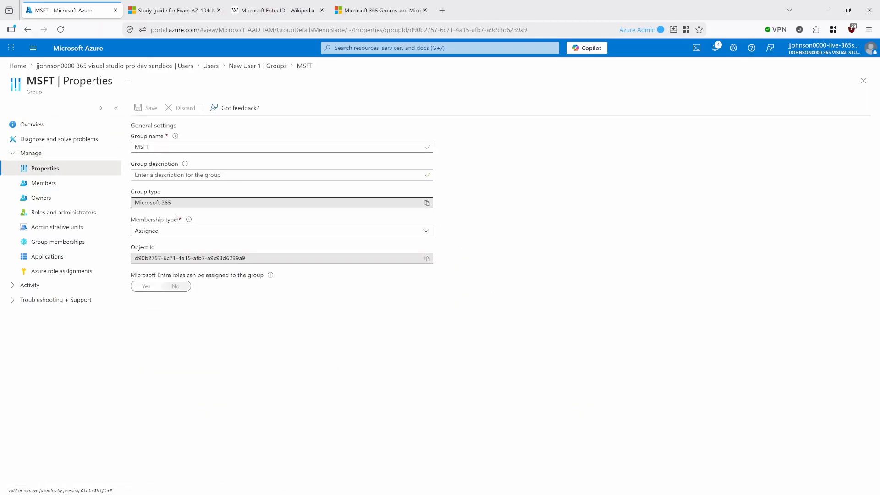
{"action": "left_click", "coordinate": [53, 184]}
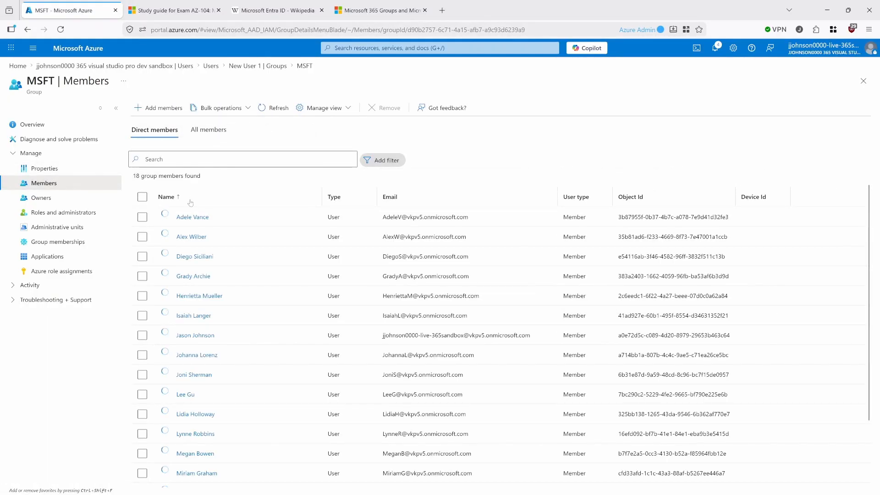
{"action": "left_click", "coordinate": [45, 169]}
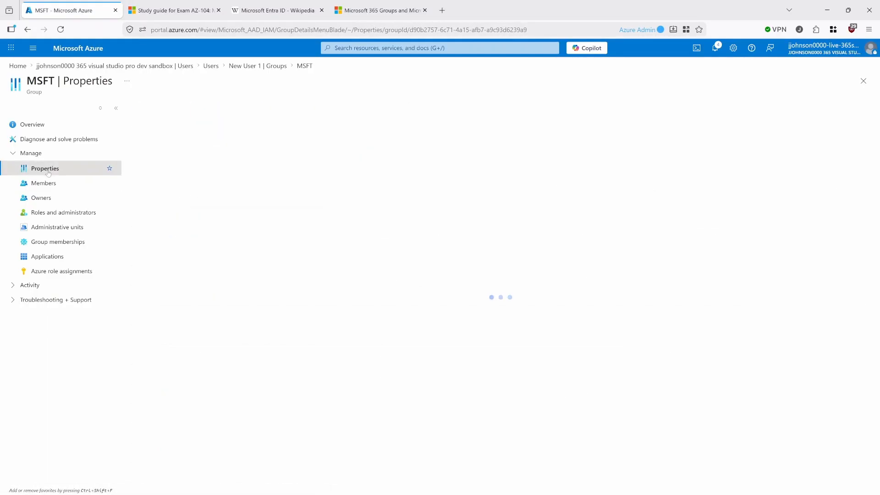
{"action": "left_click", "coordinate": [72, 243]}
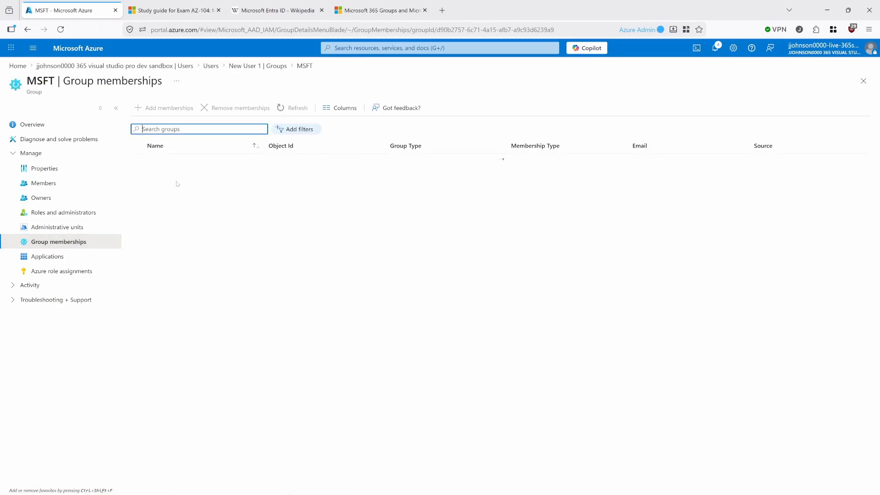
Check the MSFT group's membership type options without changing them and return to the group's overview
{"action": "left_click", "coordinate": [72, 168]}
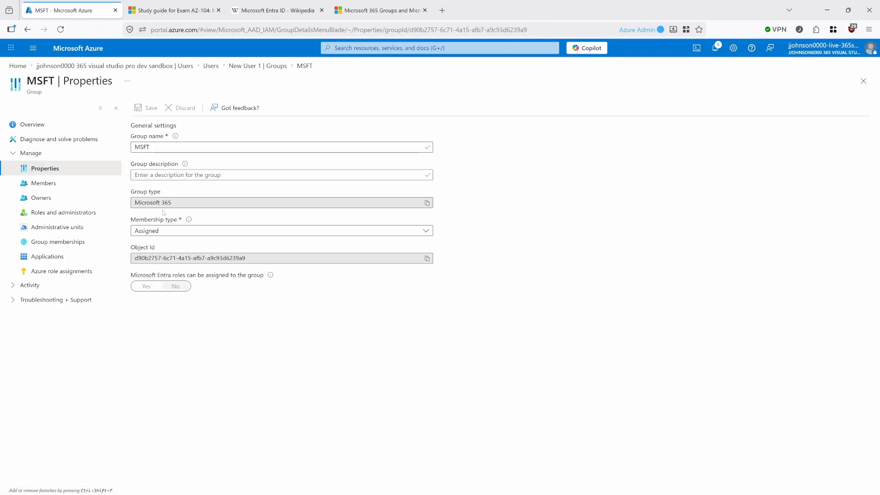
{"action": "left_click", "coordinate": [419, 230]}
{"action": "left_click", "coordinate": [509, 206]}
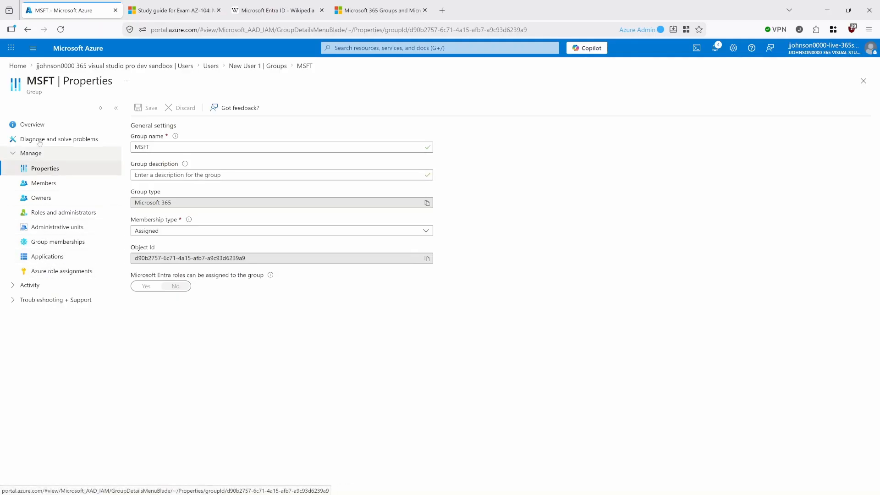
{"action": "left_click", "coordinate": [30, 124]}
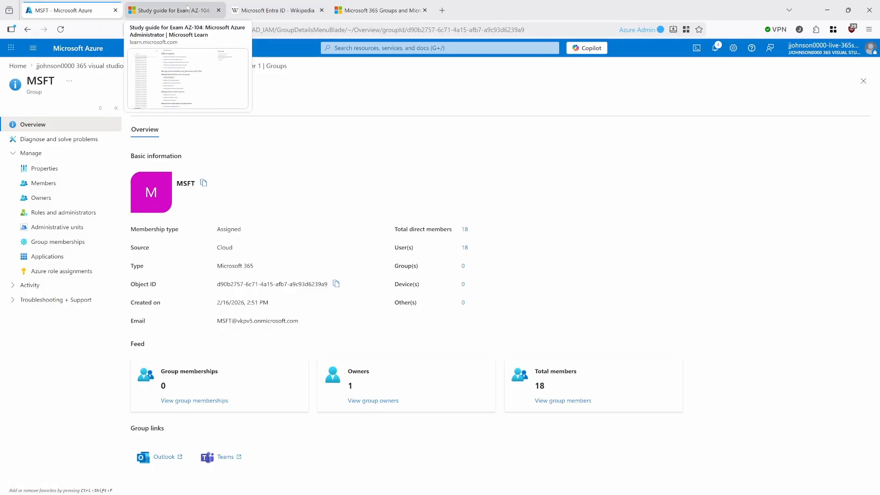
Switch to the AZ-104 study guide and highlight the skill "Create users and groups"
{"action": "left_click", "coordinate": [187, 8]}
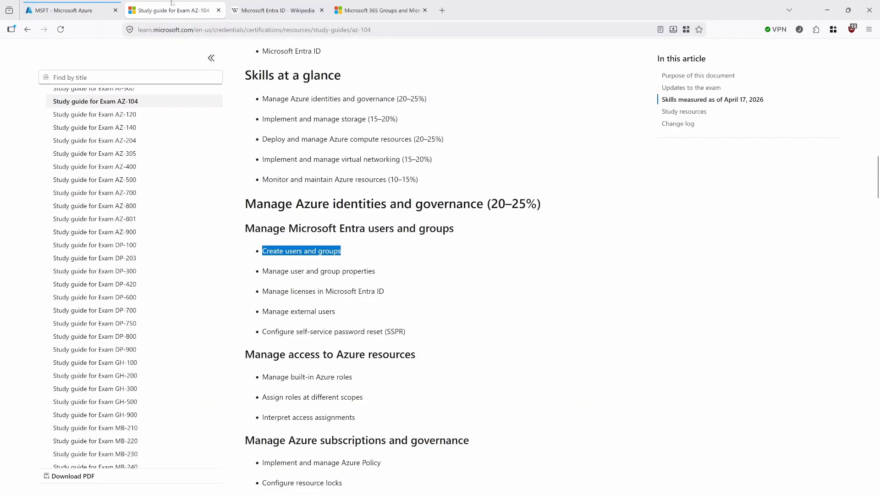
{"action": "left_click", "coordinate": [339, 266]}
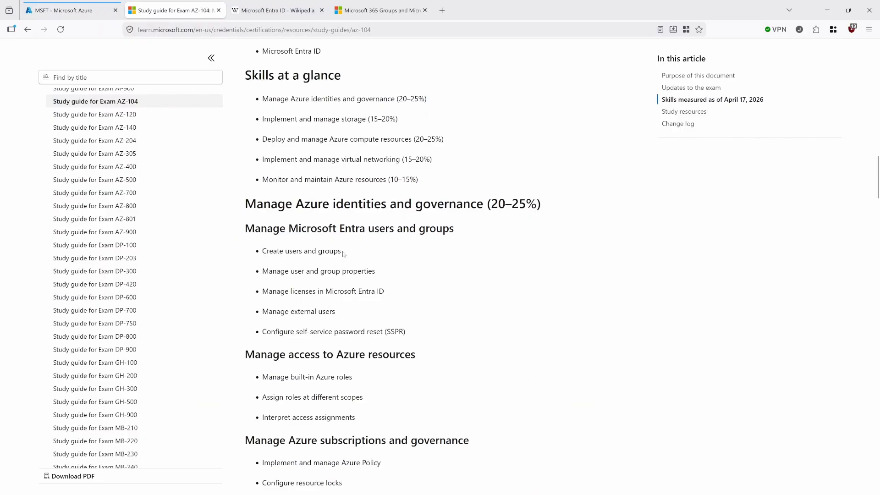
{"action": "left_click_drag", "start_coordinate": [343, 254], "coordinate": [246, 247]}
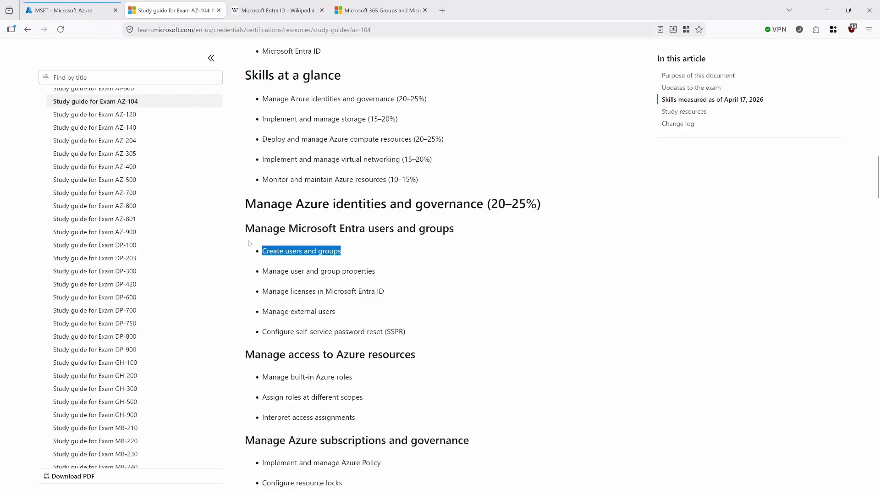
Return to the Azure portal and open a Cloud Shell session
{"action": "left_click", "coordinate": [78, 11]}
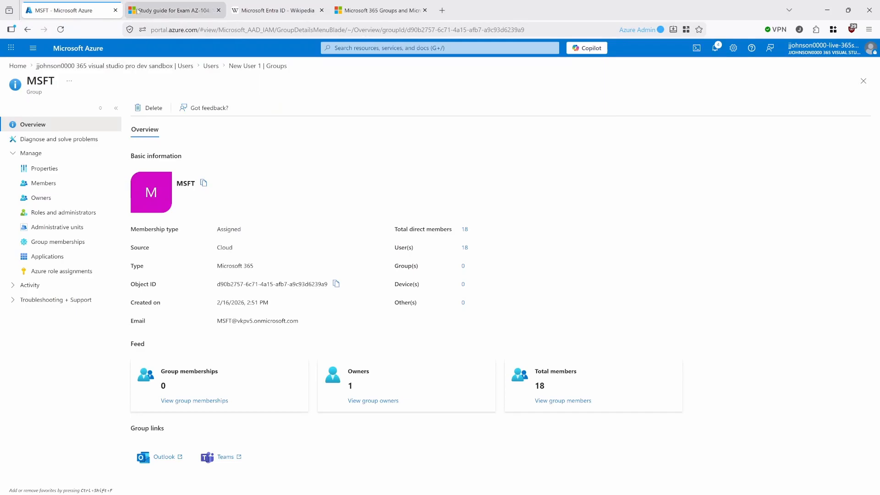
{"action": "left_click", "coordinate": [696, 48]}
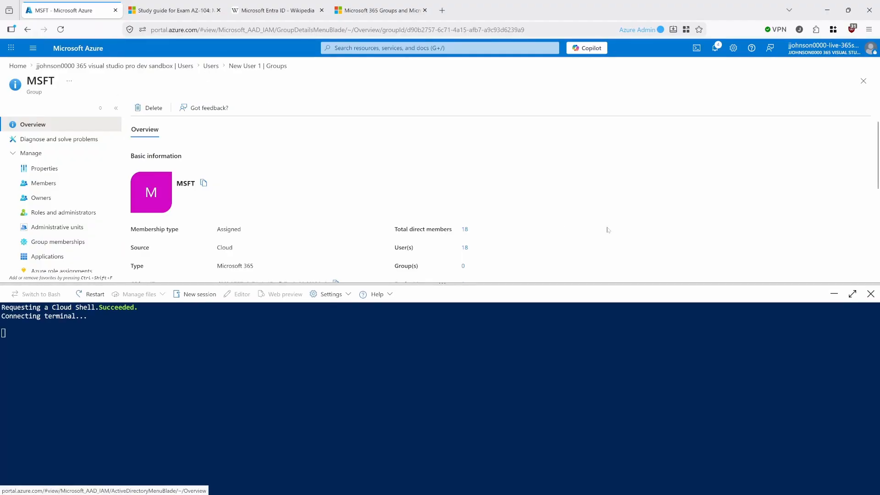
In the AZ-104 study guide, highlight the skills "Manage user and group properties" and "Manage licenses in Microsoft Entra ID"
{"action": "left_click", "coordinate": [185, 10]}
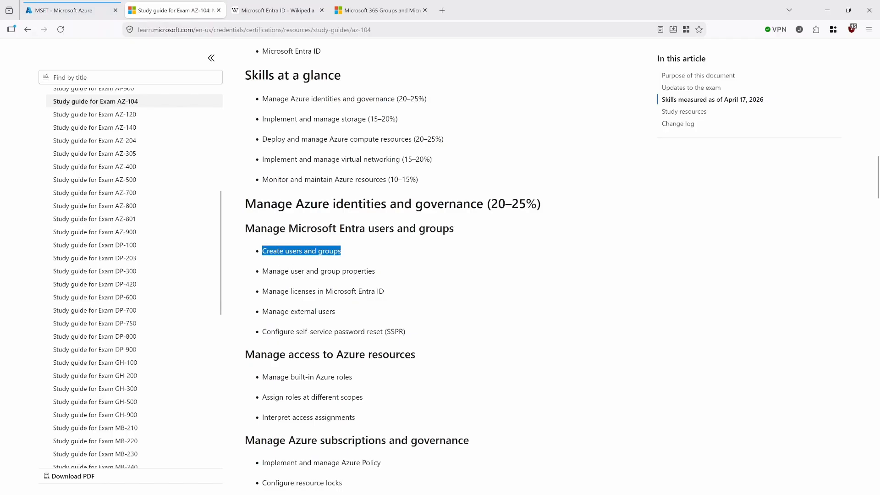
{"action": "left_click_drag", "start_coordinate": [262, 271], "coordinate": [378, 275]}
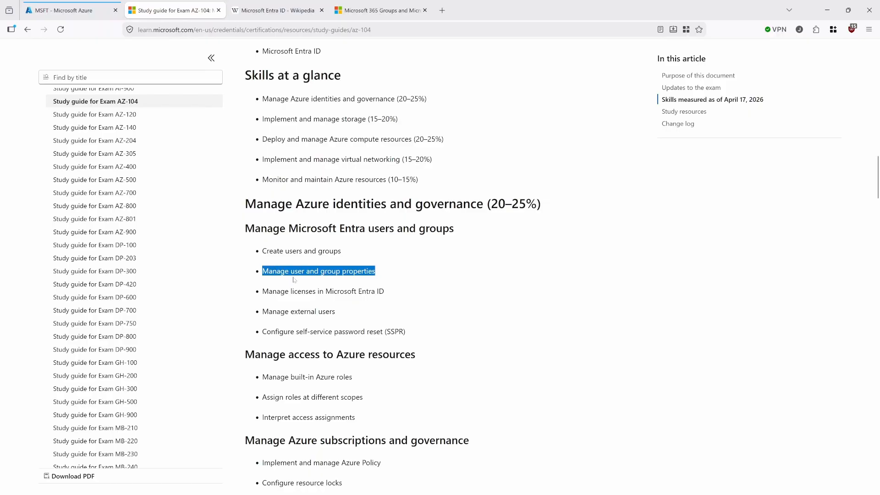
{"action": "left_click", "coordinate": [378, 275]}
{"action": "left_click_drag", "start_coordinate": [262, 292], "coordinate": [384, 292]}
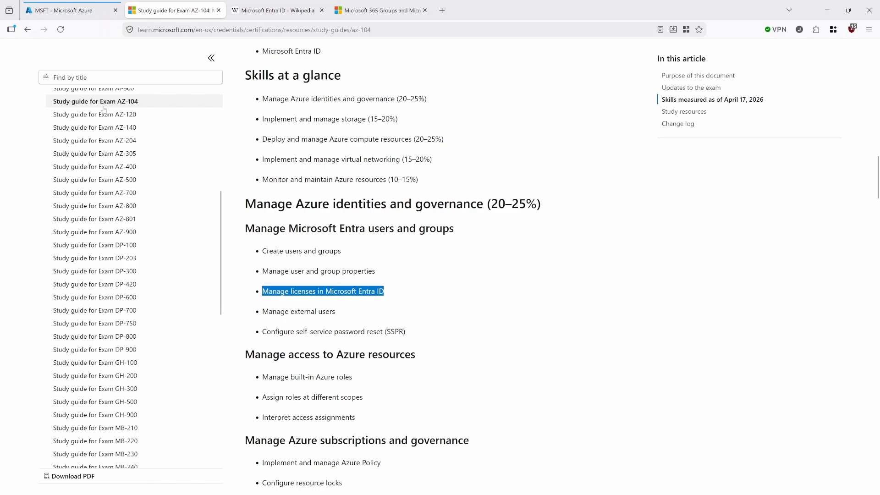
{"action": "left_click_drag", "start_coordinate": [262, 291], "coordinate": [390, 292]}
{"action": "left_click_drag", "start_coordinate": [325, 291], "coordinate": [389, 299]}
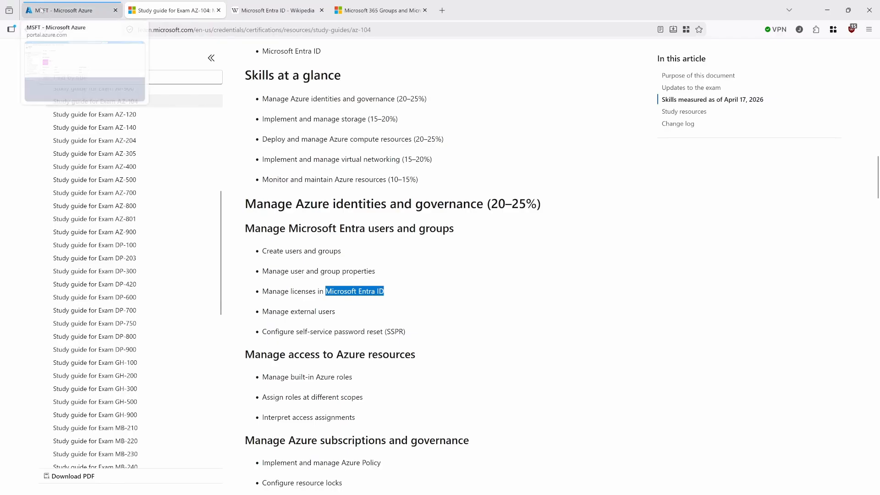
Close the Cloud Shell in the Azure portal and go back to the portal's home page
{"action": "left_click", "coordinate": [69, 10]}
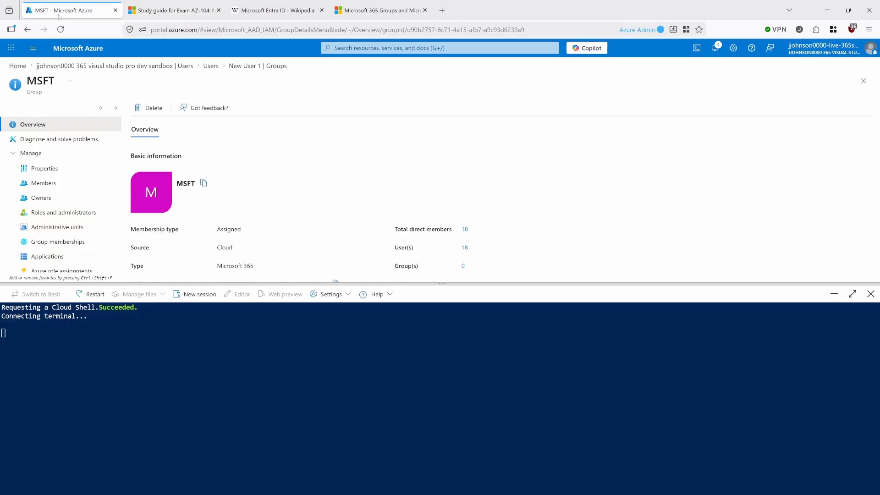
{"action": "left_click", "coordinate": [870, 294]}
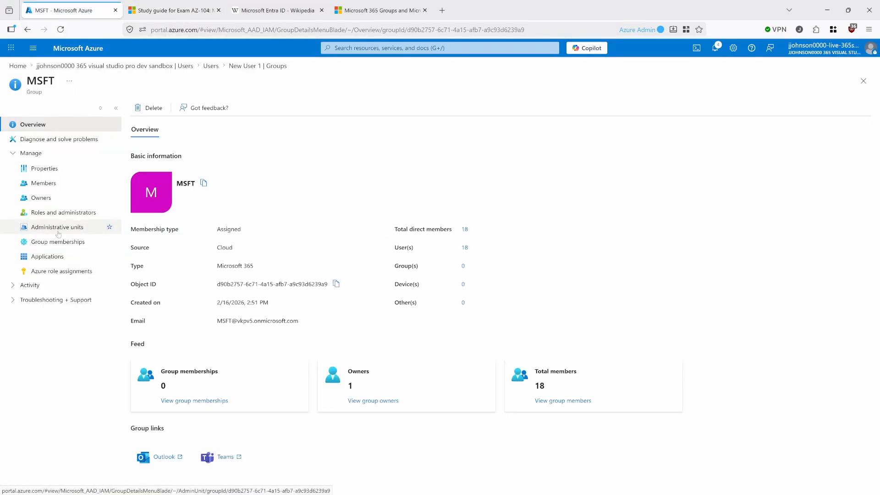
{"action": "left_click", "coordinate": [18, 66]}
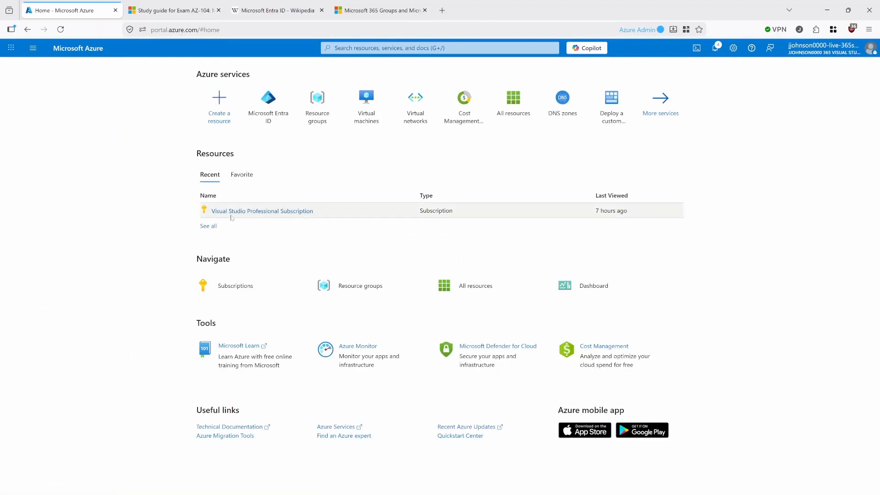
Search the web for "microsoft 365 licenses" and open the business plans from Microsoft's plan comparison page
{"action": "left_click", "coordinate": [379, 9]}
{"action": "left_click", "coordinate": [202, 30]}
{"action": "type", "text": "micr"}
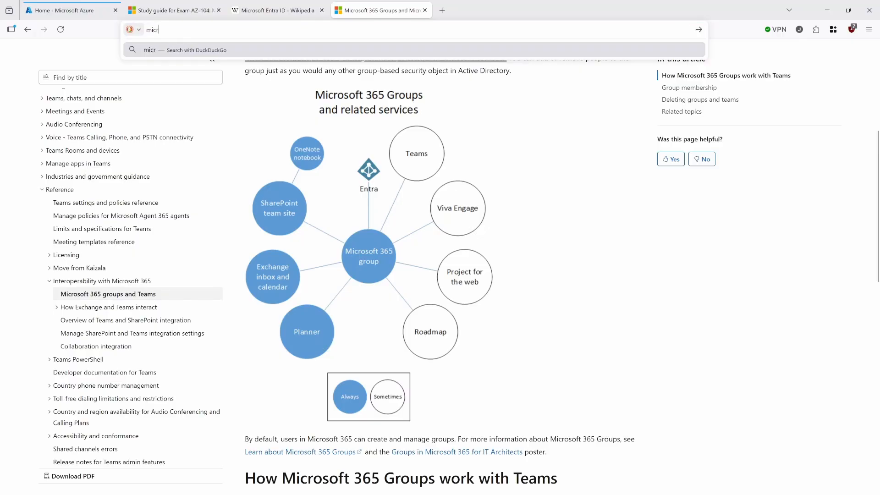
{"action": "type", "text": "osoft 365 licenses"}
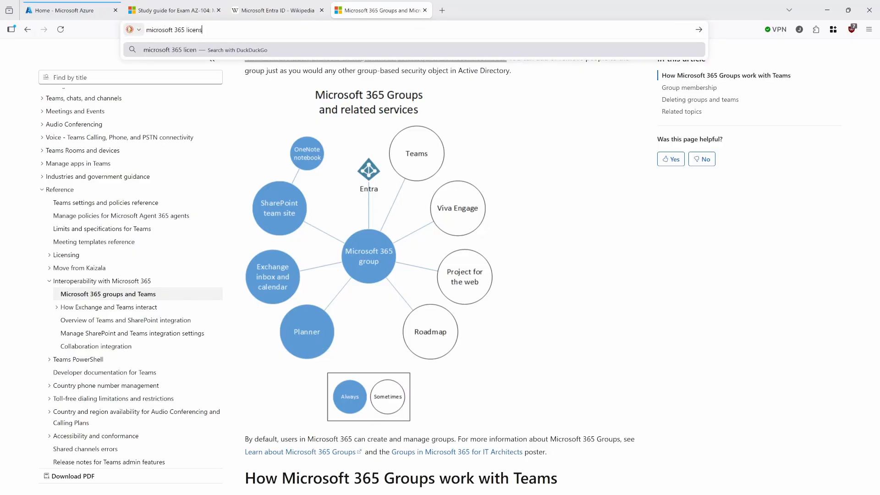
{"action": "key", "text": "Return"}
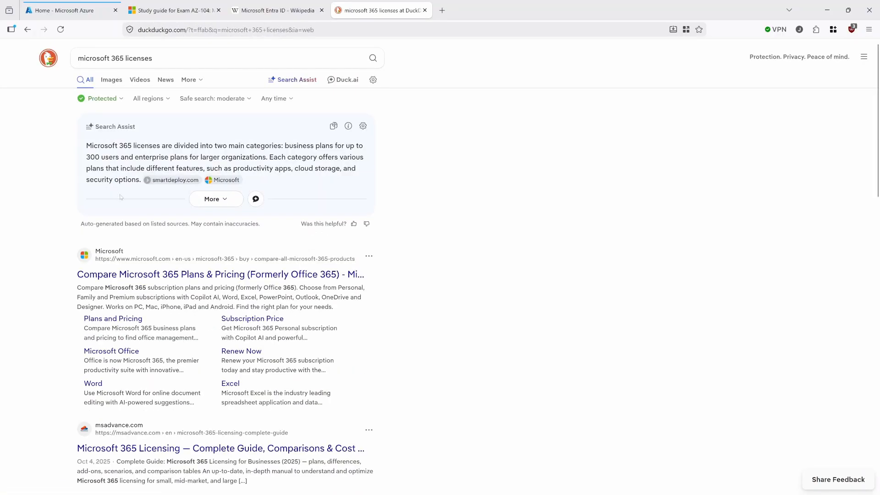
{"action": "left_click", "coordinate": [105, 277]}
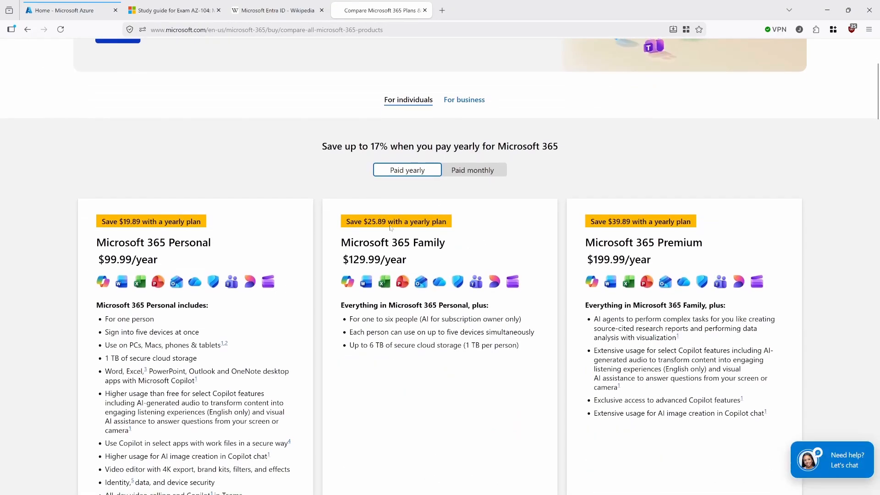
{"action": "left_click", "coordinate": [454, 102]}
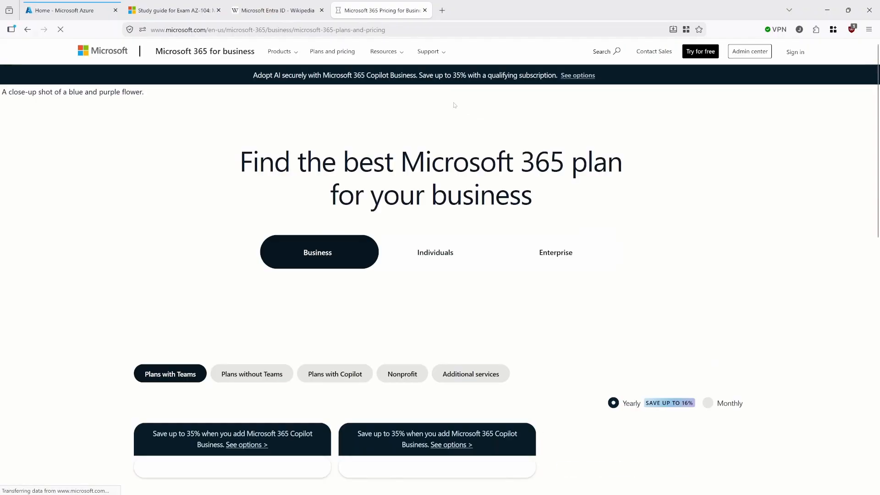
Compare the prices and plan highlights of Microsoft 365 Business Premium, Business Standard and Business Basic
{"action": "scroll", "coordinate": [295, 318], "scroll_direction": "down", "scroll_amount": 3}
{"action": "scroll", "coordinate": [294, 318], "scroll_direction": "down", "scroll_amount": 3}
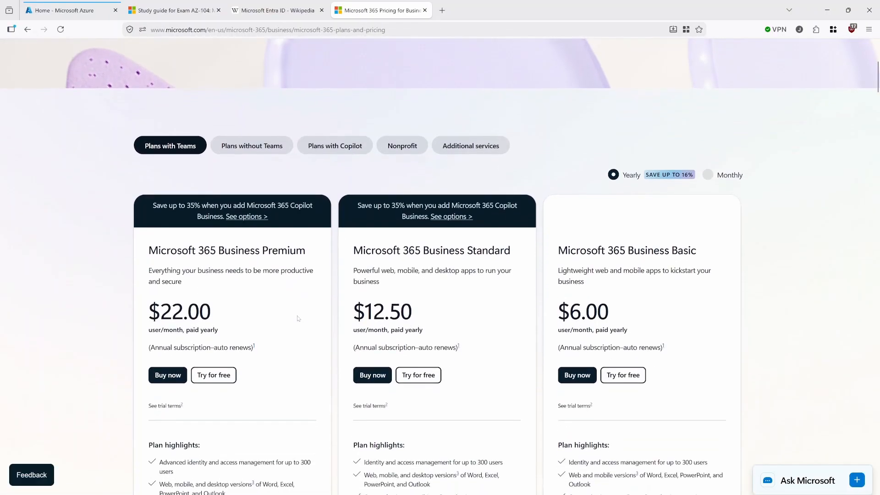
{"action": "left_click_drag", "start_coordinate": [148, 203], "coordinate": [299, 297]}
{"action": "scroll", "coordinate": [298, 297], "scroll_direction": "down", "scroll_amount": 4}
{"action": "scroll", "coordinate": [298, 296], "scroll_direction": "up", "scroll_amount": 5}
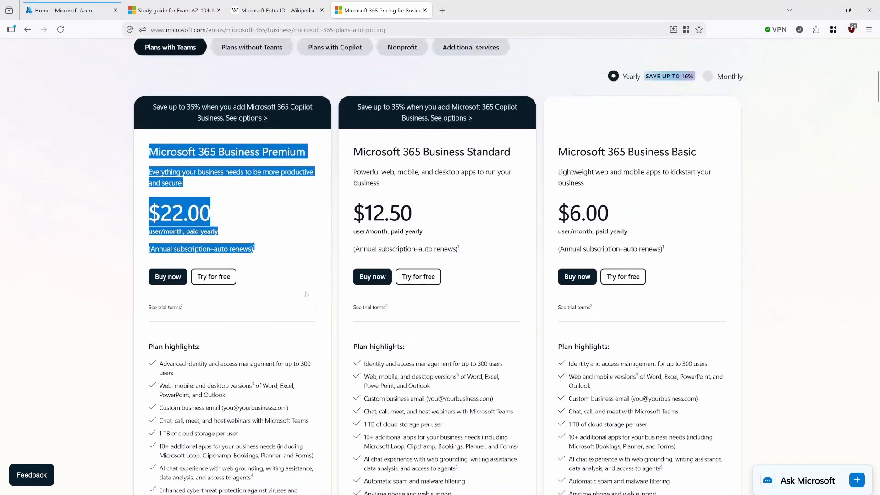
{"action": "left_click_drag", "start_coordinate": [353, 241], "coordinate": [506, 296]}
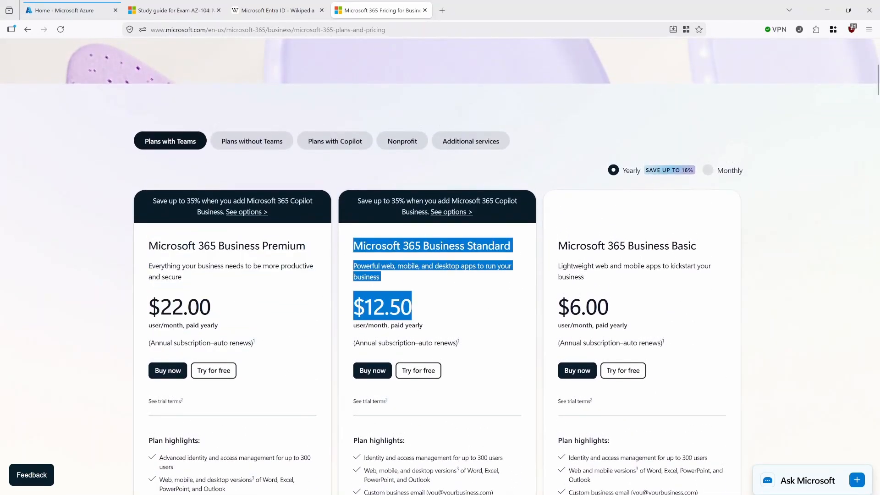
{"action": "left_click_drag", "start_coordinate": [568, 246], "coordinate": [656, 315]}
{"action": "scroll", "coordinate": [637, 341], "scroll_direction": "down", "scroll_amount": 3}
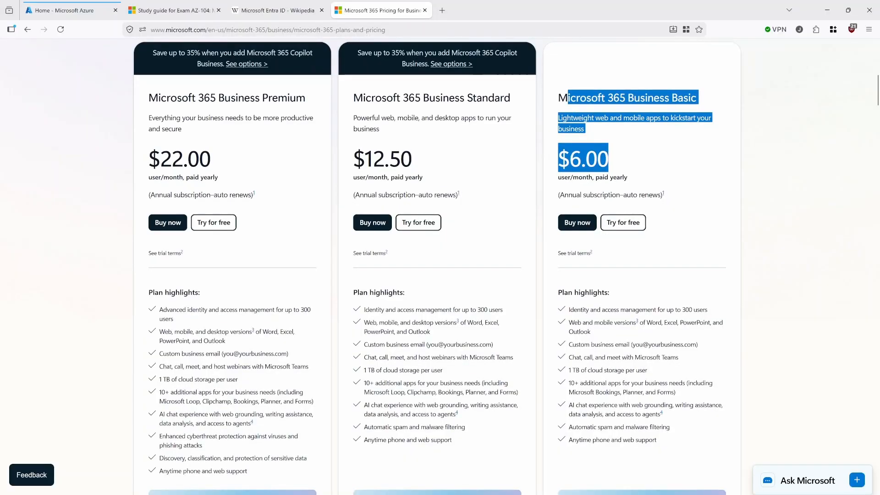
Compare the plan highlights and included apps of Microsoft 365 Business Premium, Standard and Basic on the pricing page
{"action": "left_click_drag", "start_coordinate": [592, 332], "coordinate": [561, 322]}
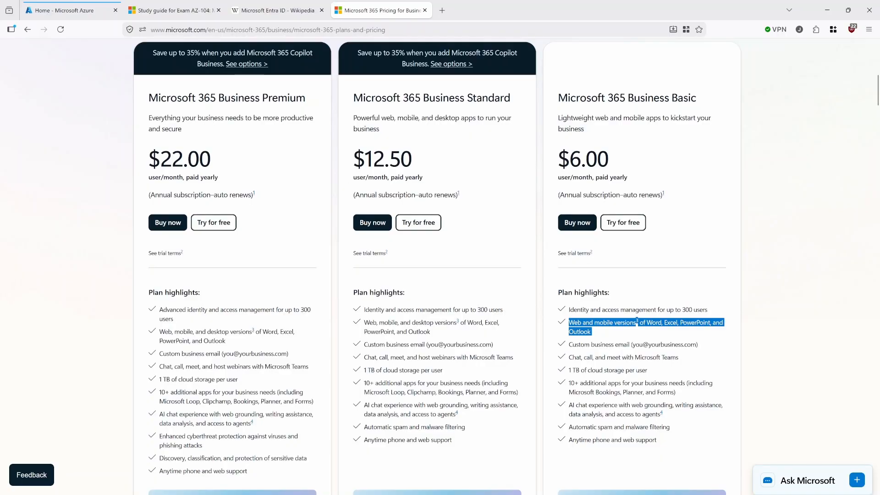
{"action": "left_click_drag", "start_coordinate": [146, 96], "coordinate": [242, 155]}
{"action": "scroll", "coordinate": [210, 303], "scroll_direction": "down", "scroll_amount": 1}
{"action": "scroll", "coordinate": [209, 303], "scroll_direction": "down", "scroll_amount": 5}
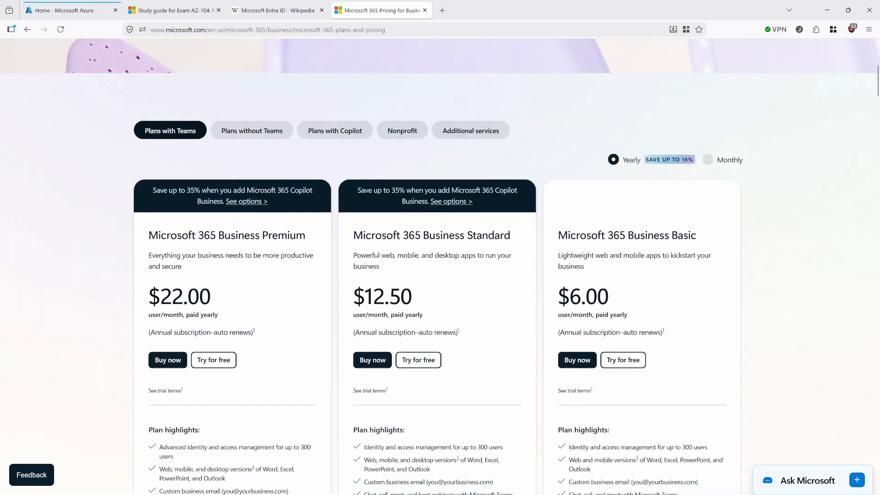
{"action": "scroll", "coordinate": [205, 372], "scroll_direction": "down", "scroll_amount": 4}
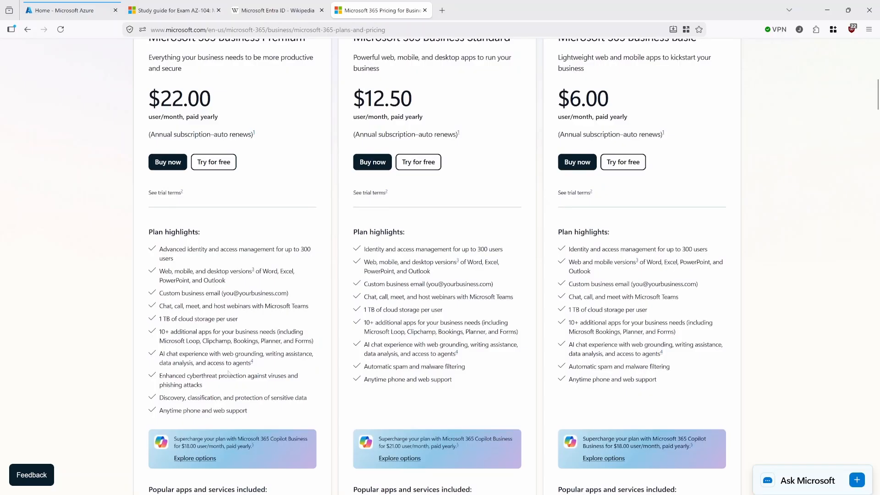
{"action": "scroll", "coordinate": [204, 400], "scroll_direction": "down", "scroll_amount": 1}
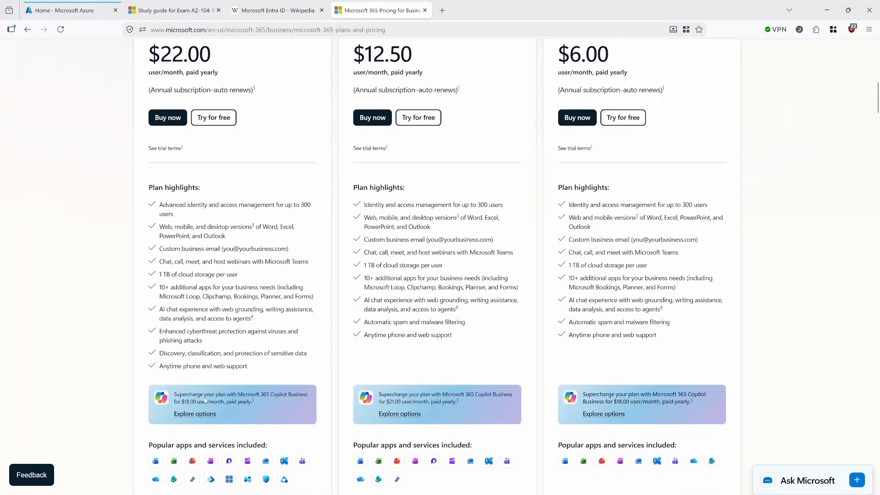
{"action": "scroll", "coordinate": [259, 248], "scroll_direction": "up", "scroll_amount": 3}
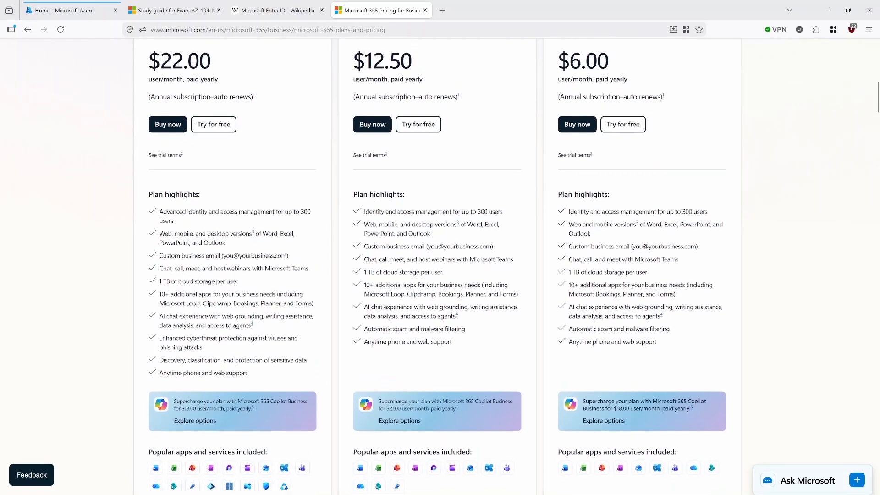
{"action": "scroll", "coordinate": [260, 248], "scroll_direction": "up", "scroll_amount": 4}
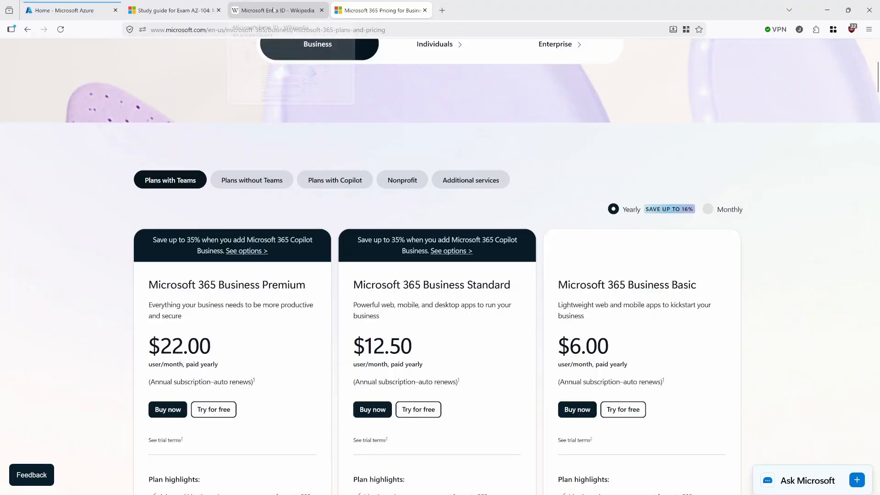
Switch to the Azure portal and open the Users list in Microsoft Entra ID
{"action": "left_click", "coordinate": [315, 10]}
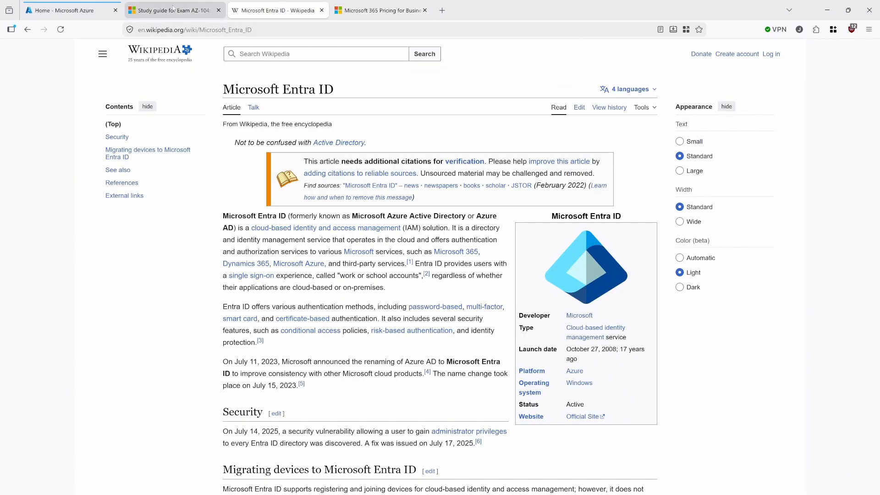
{"action": "left_click", "coordinate": [172, 11]}
{"action": "left_click", "coordinate": [73, 10]}
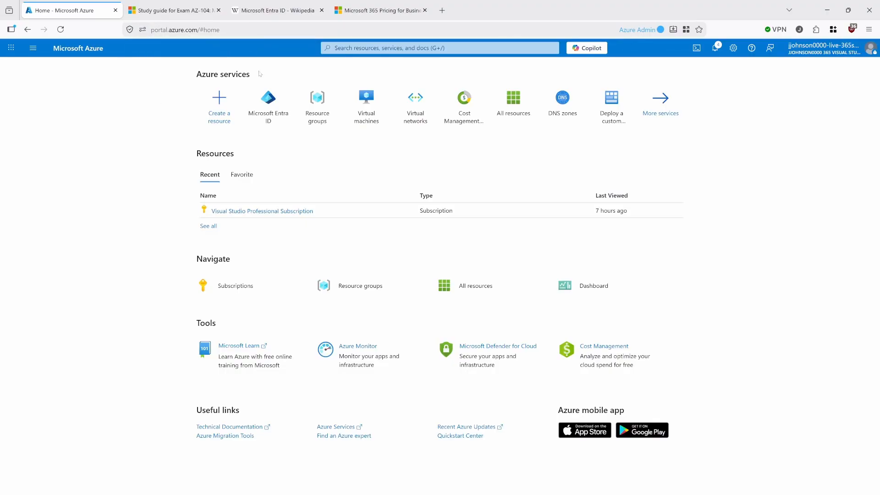
{"action": "left_click", "coordinate": [272, 101]}
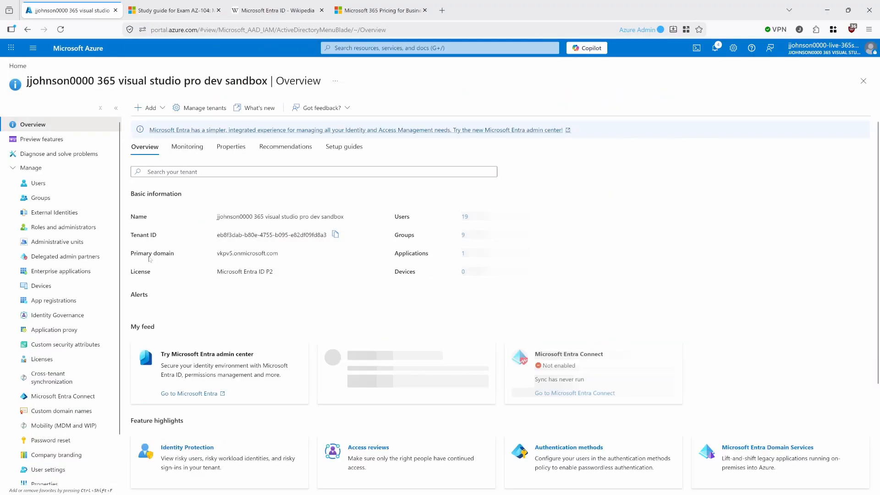
{"action": "left_click", "coordinate": [39, 184]}
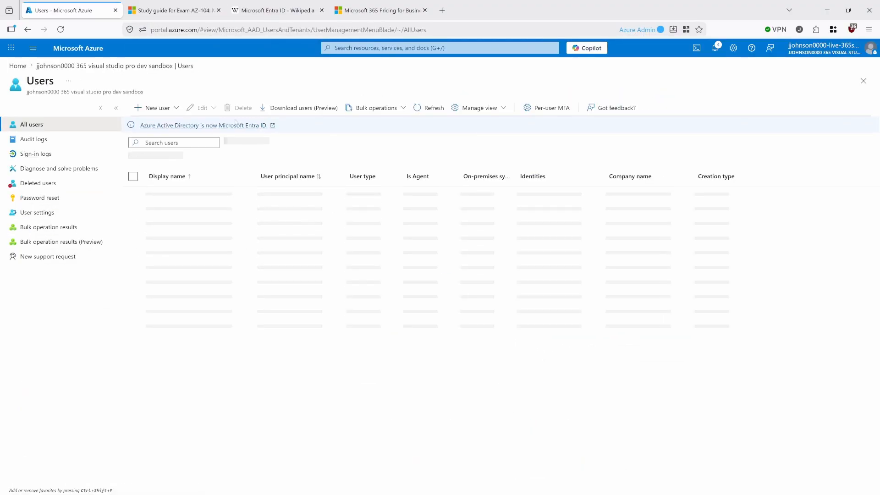
Search the users for "new" and open the license assignments of New User 1
{"action": "type", "text": "new"}
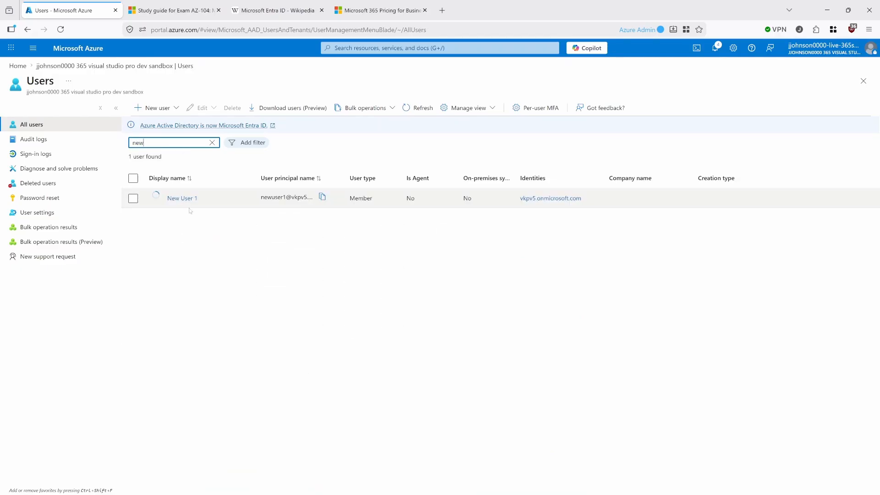
{"action": "left_click", "coordinate": [185, 198]}
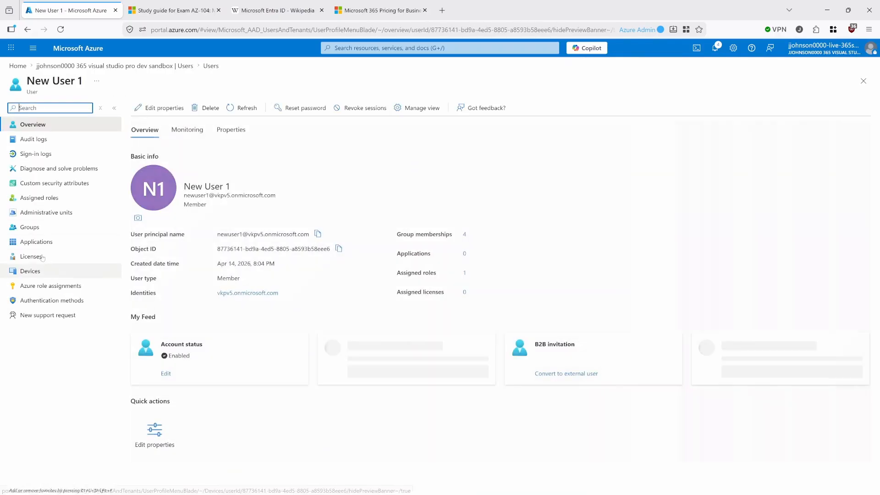
{"action": "left_click", "coordinate": [31, 256]}
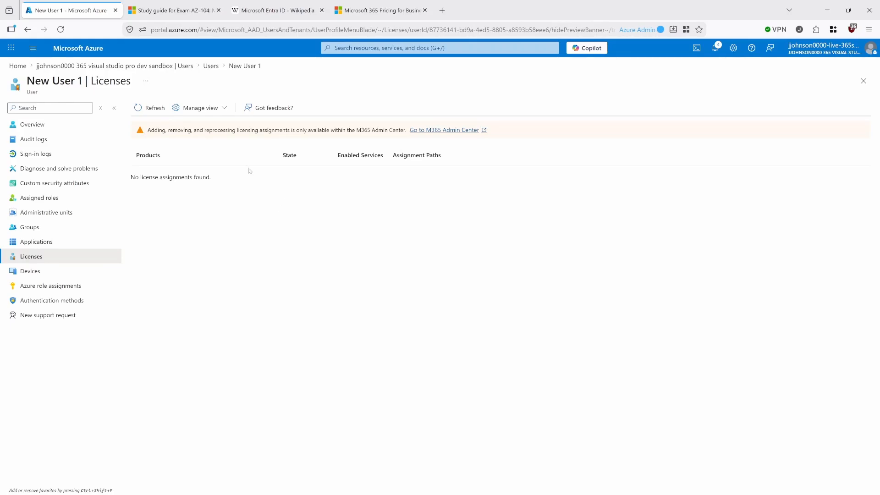
Examine New User 1's Licenses page for assignment options and read the notice about where licensing is managed
{"action": "left_click", "coordinate": [218, 111]}
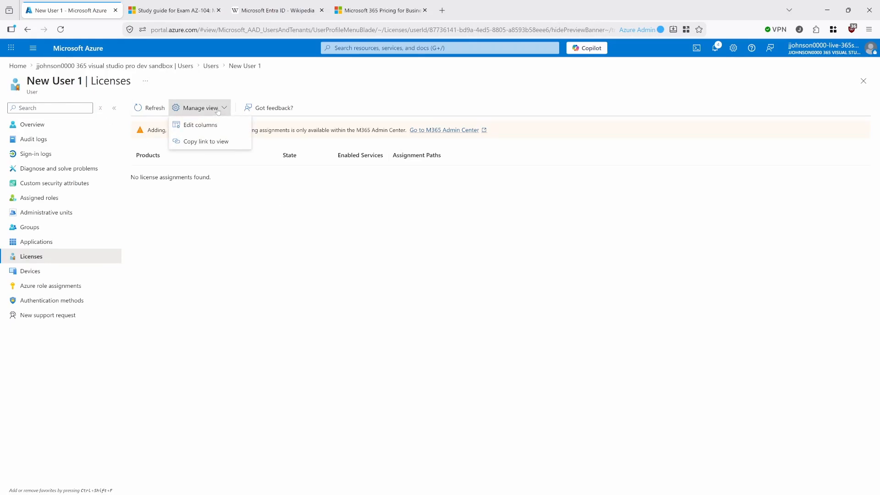
{"action": "left_click", "coordinate": [282, 227]}
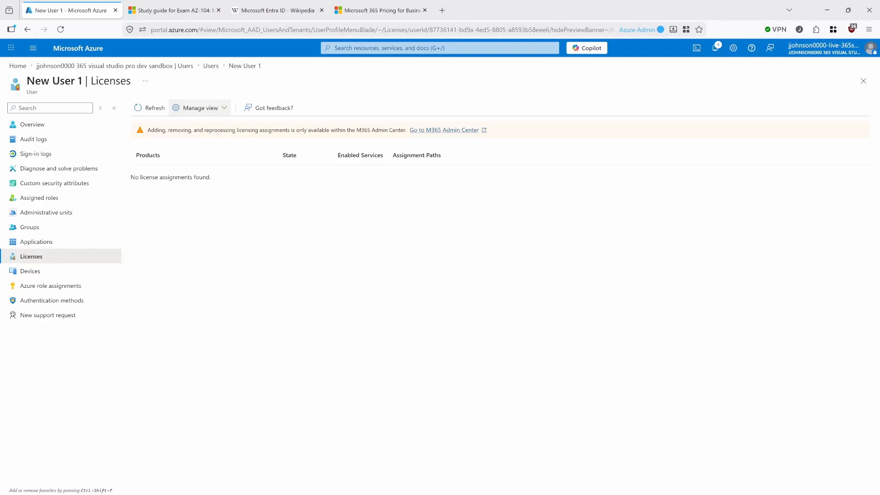
{"action": "left_click_drag", "start_coordinate": [147, 131], "coordinate": [421, 136]}
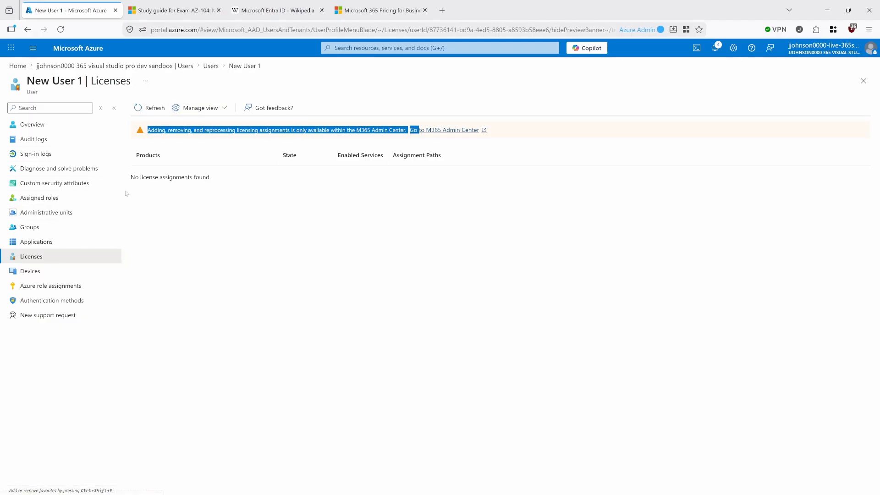
{"action": "left_click", "coordinate": [47, 243]}
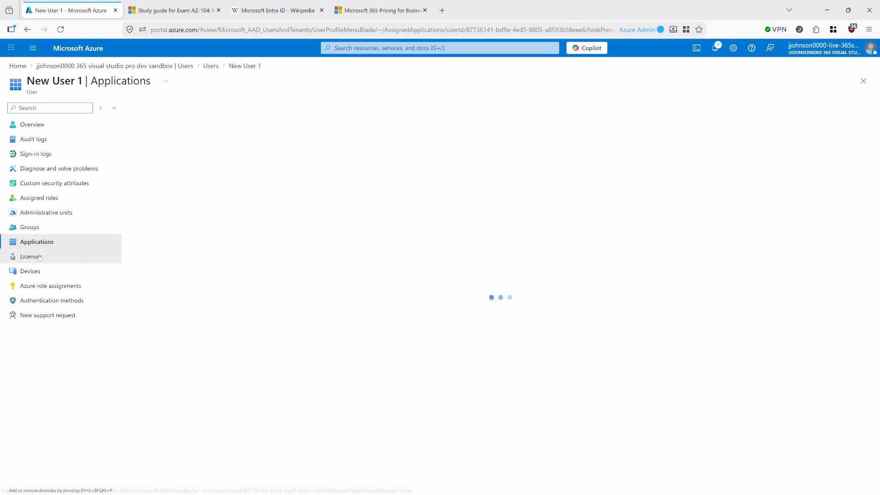
{"action": "left_click", "coordinate": [44, 255]}
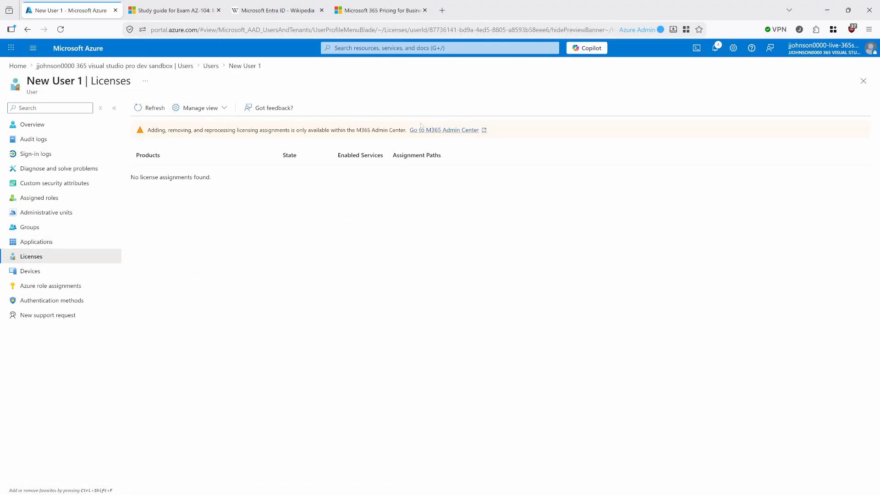
{"action": "left_click", "coordinate": [200, 107]}
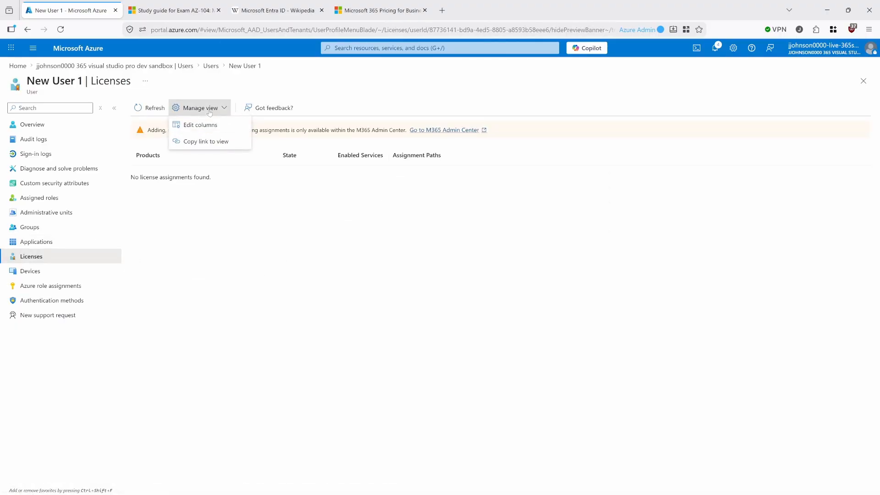
{"action": "left_click", "coordinate": [284, 154]}
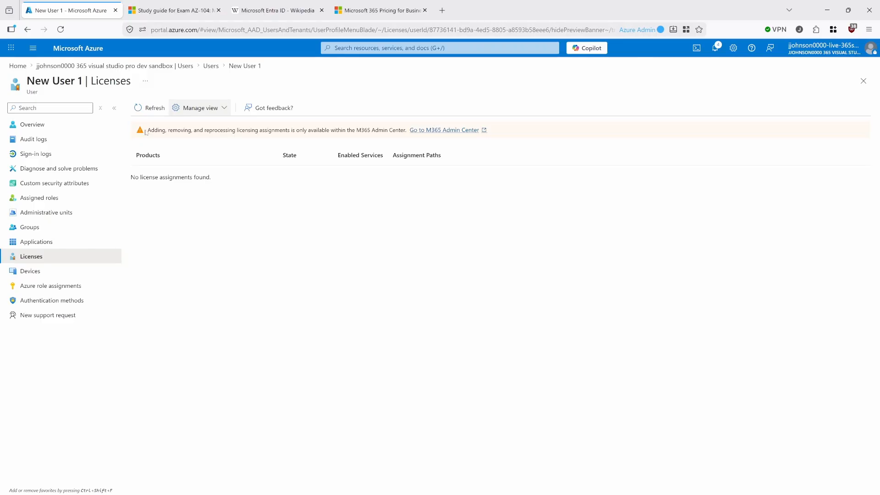
{"action": "left_click_drag", "start_coordinate": [148, 133], "coordinate": [409, 130]}
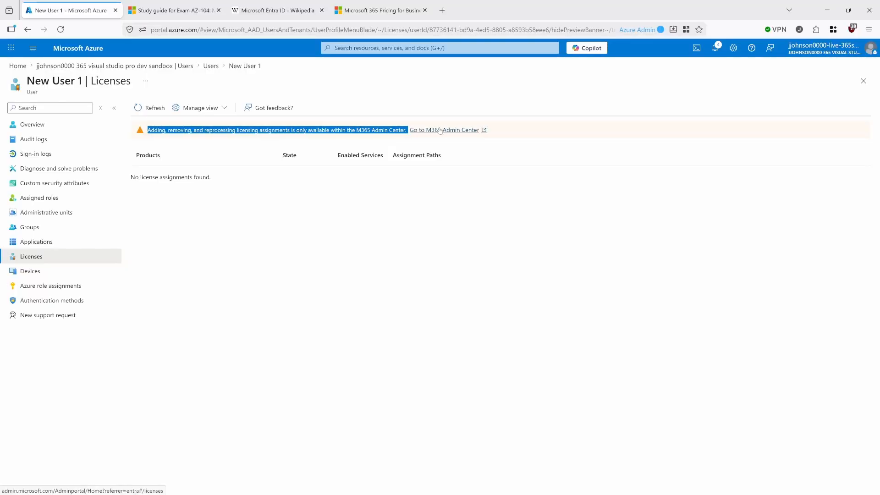
{"action": "left_click", "coordinate": [385, 140]}
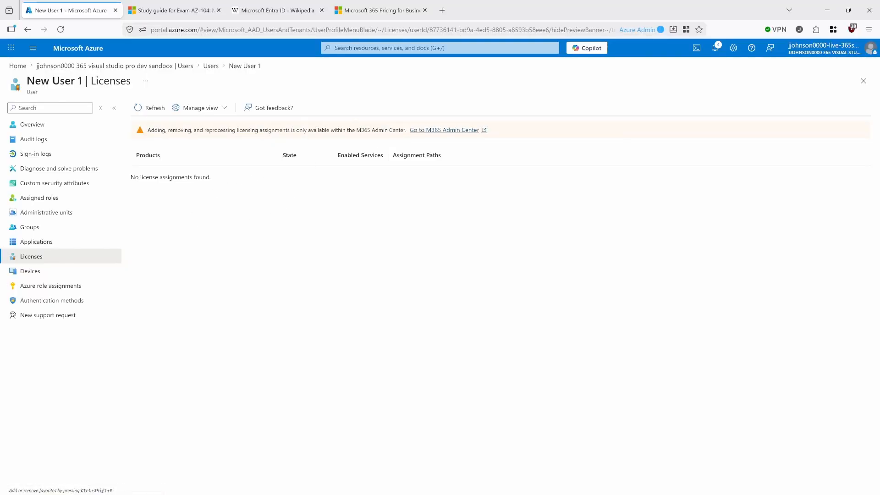
Open the Microsoft 365 admin center's Licenses page with the Users group expanded, and widen the Name column to fit the full product names
{"action": "left_click", "coordinate": [436, 131]}
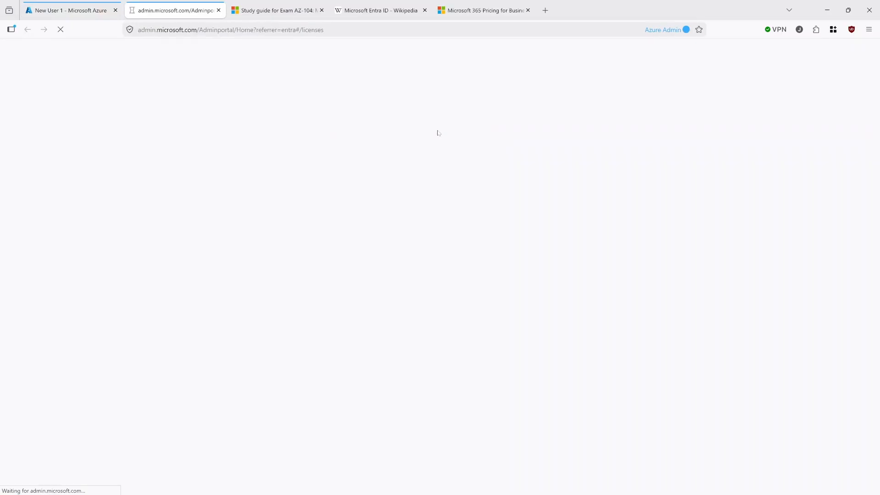
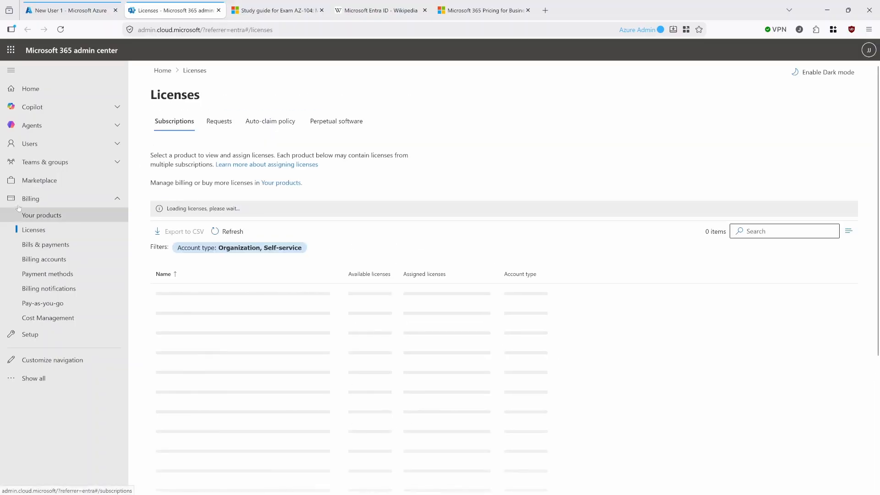
{"action": "left_click", "coordinate": [84, 143]}
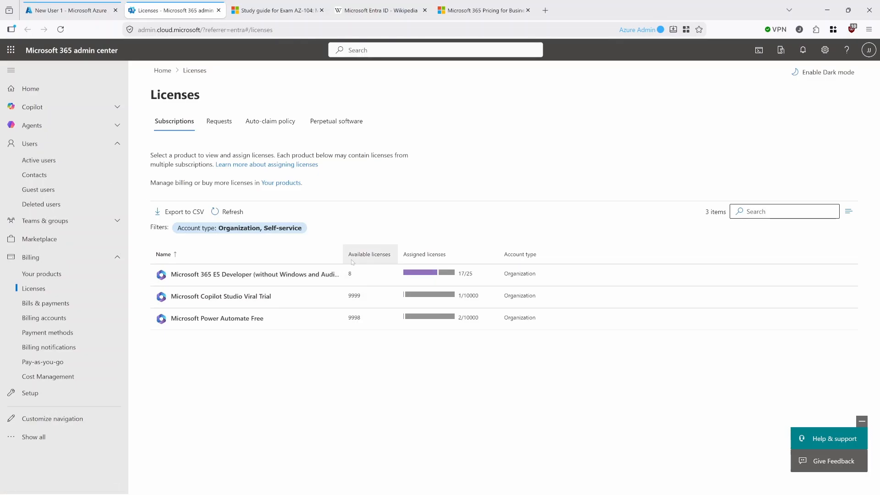
{"action": "left_click_drag", "start_coordinate": [343, 255], "coordinate": [415, 255]}
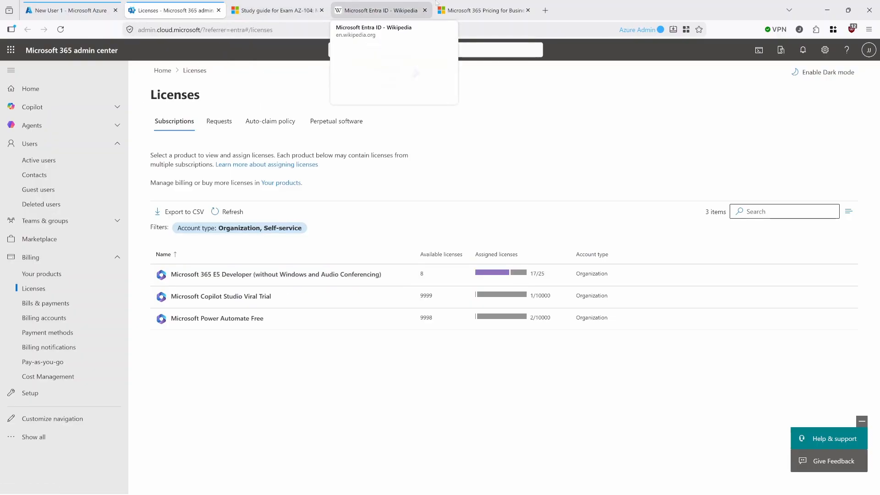
Return to the Microsoft 365 pricing page and review the plan categories and Business plan features
{"action": "left_click", "coordinate": [477, 10]}
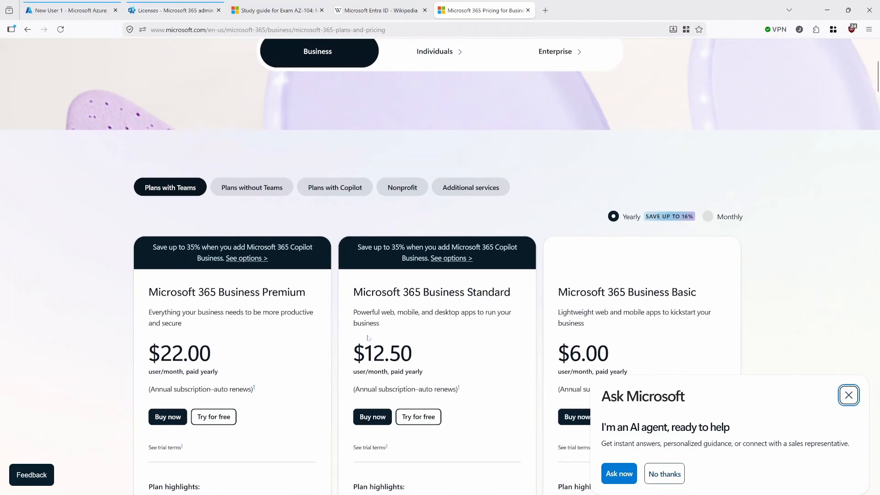
{"action": "scroll", "coordinate": [349, 342], "scroll_direction": "up", "scroll_amount": 3}
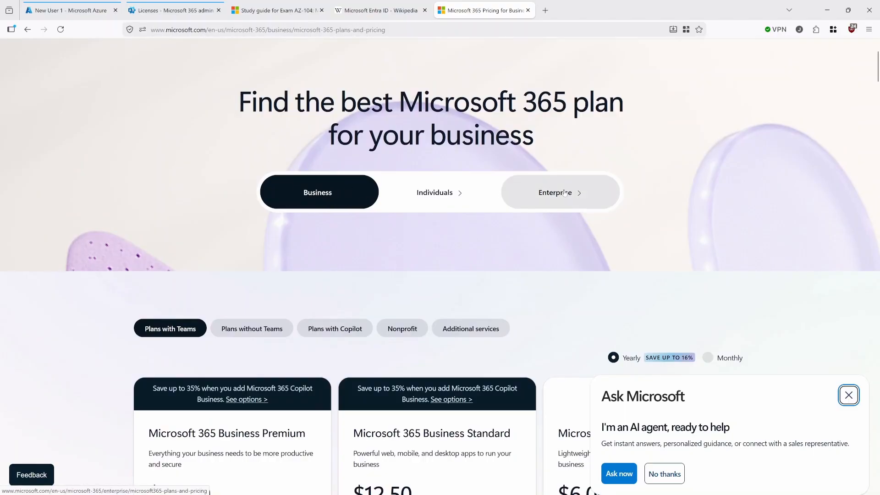
{"action": "scroll", "coordinate": [241, 361], "scroll_direction": "down", "scroll_amount": 9}
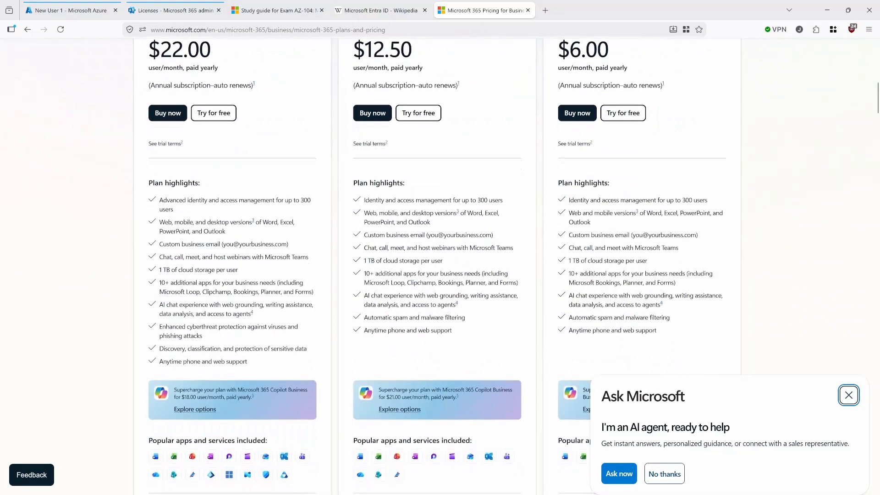
{"action": "scroll", "coordinate": [247, 312], "scroll_direction": "down", "scroll_amount": 3}
{"action": "scroll", "coordinate": [250, 316], "scroll_direction": "up", "scroll_amount": 10}
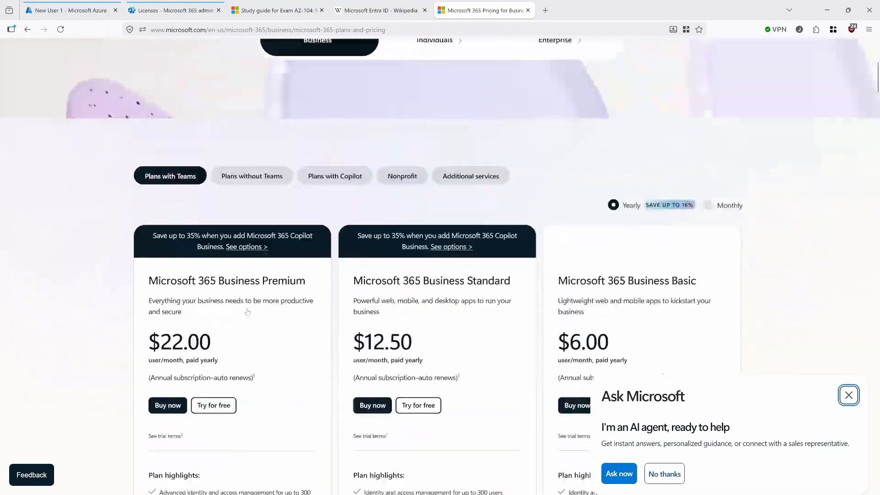
{"action": "scroll", "coordinate": [251, 320], "scroll_direction": "down", "scroll_amount": 5}
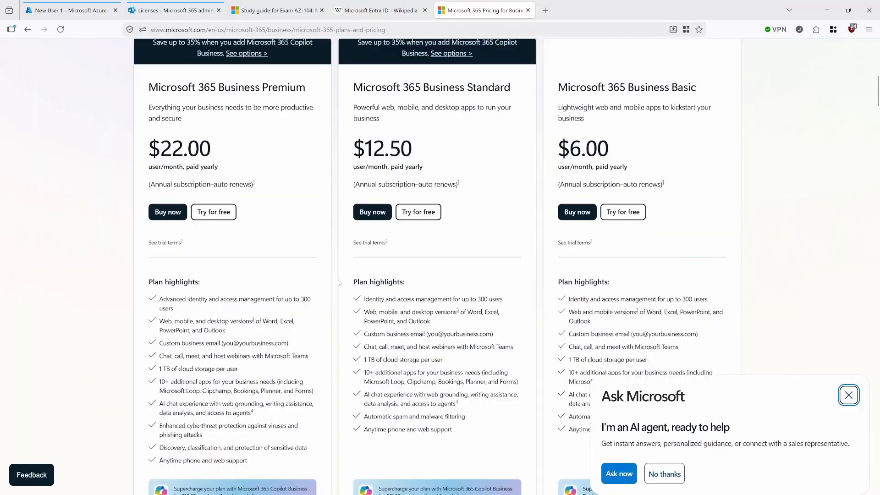
{"action": "scroll", "coordinate": [273, 318], "scroll_direction": "down", "scroll_amount": 3}
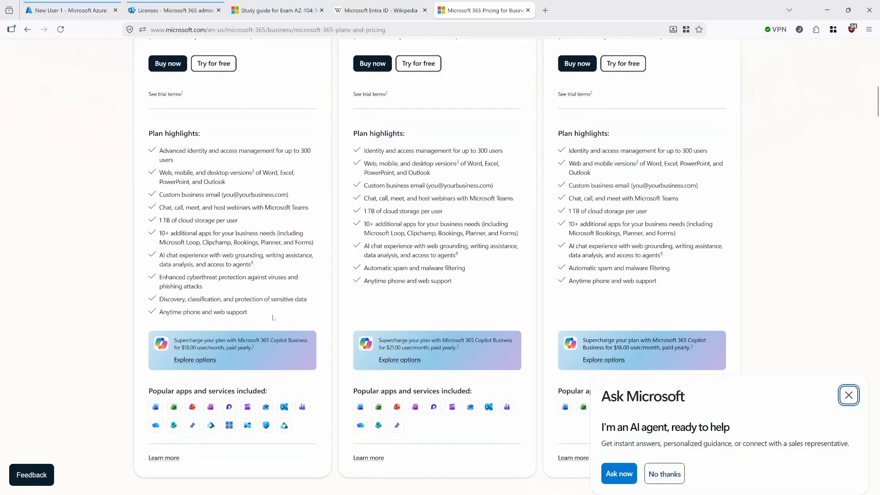
{"action": "scroll", "coordinate": [273, 318], "scroll_direction": "up", "scroll_amount": 7}
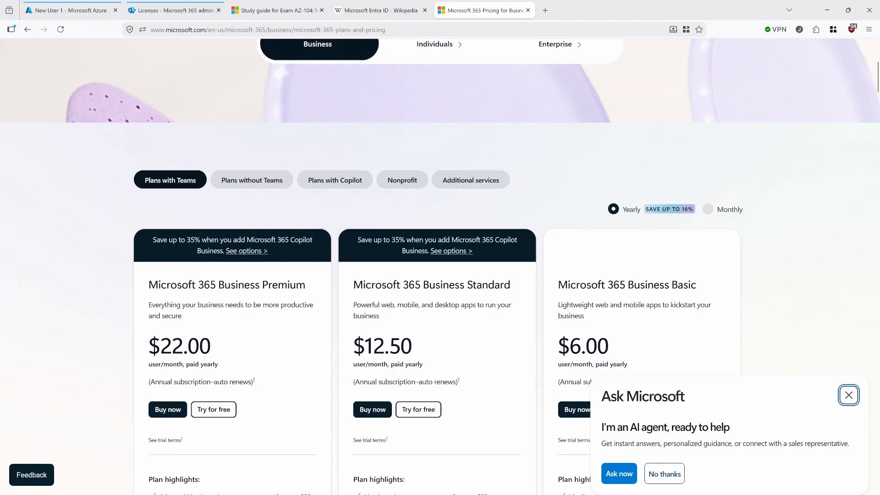
Start a chat with the Ask Microsoft AI agent from its pop-up on the pricing page
{"action": "left_click_drag", "start_coordinate": [602, 427], "coordinate": [738, 429]}
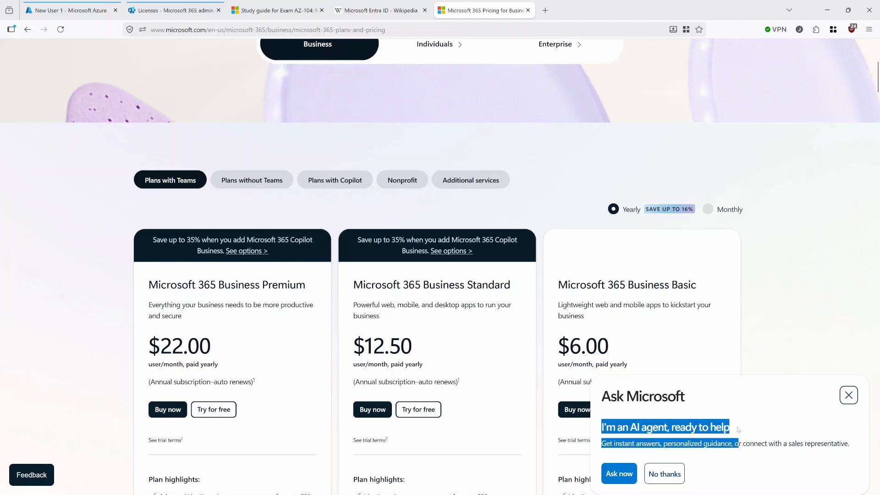
{"action": "left_click", "coordinate": [619, 473]}
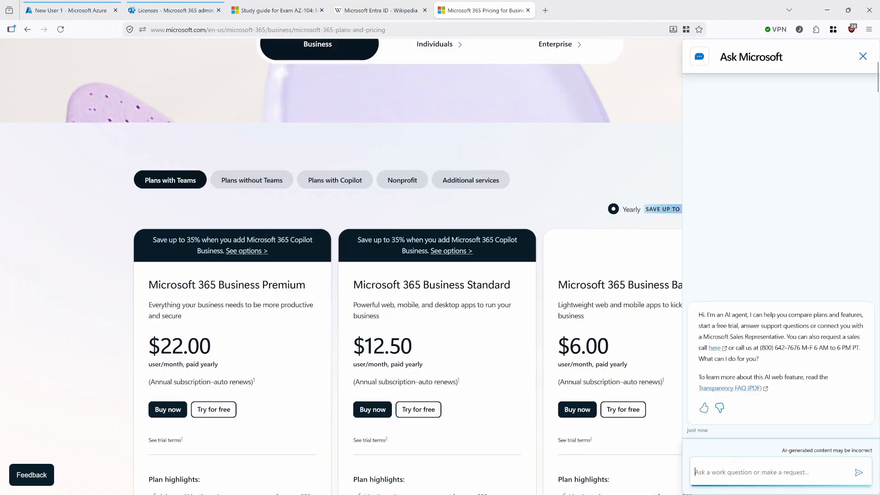
Ask the AI agent "how many total licenses can you use on business premium"
{"action": "type", "text": "w"}
{"action": "key", "text": "BackSpace"}
{"action": "type", "text": "how"}
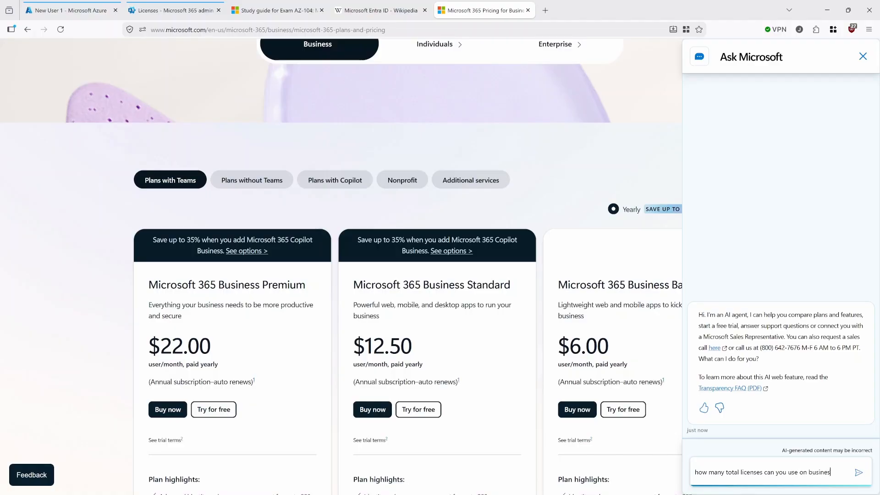
{"action": "type", "text": "s premium"}
{"action": "key", "text": "Return"}
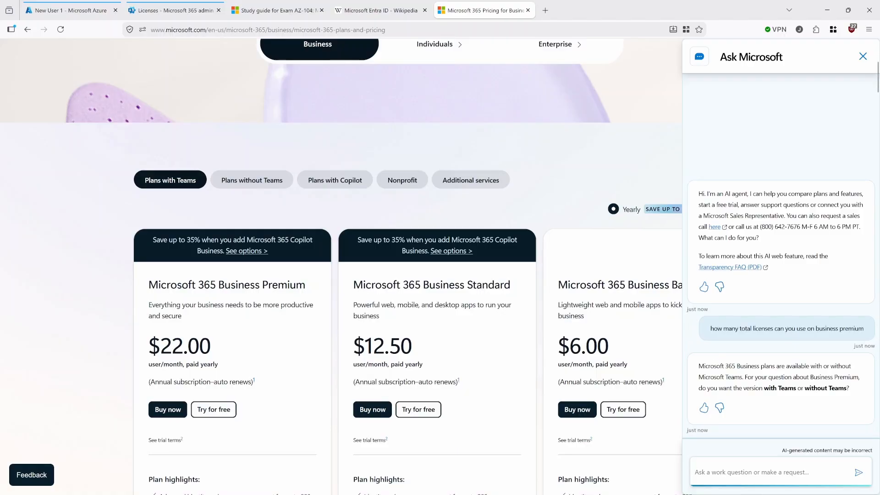
Read the agent's follow-up question, check the Business Premium plan highlights, and reply "with teams"
{"action": "left_click_drag", "start_coordinate": [705, 366], "coordinate": [796, 388]}
{"action": "scroll", "coordinate": [341, 266], "scroll_direction": "down", "scroll_amount": 2}
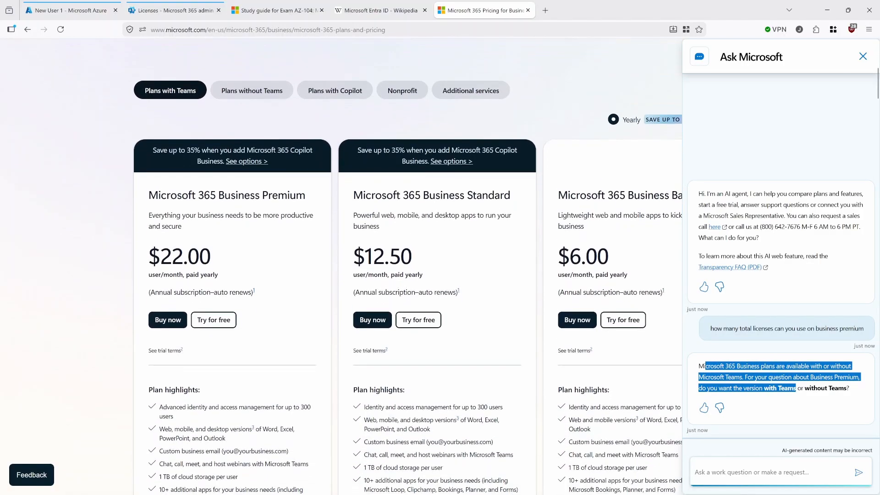
{"action": "left_click", "coordinate": [293, 403]}
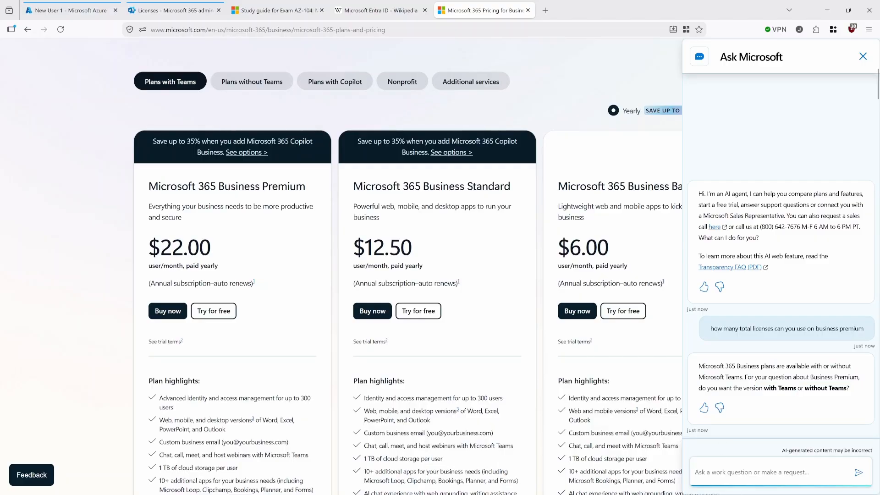
{"action": "type", "text": "without"}
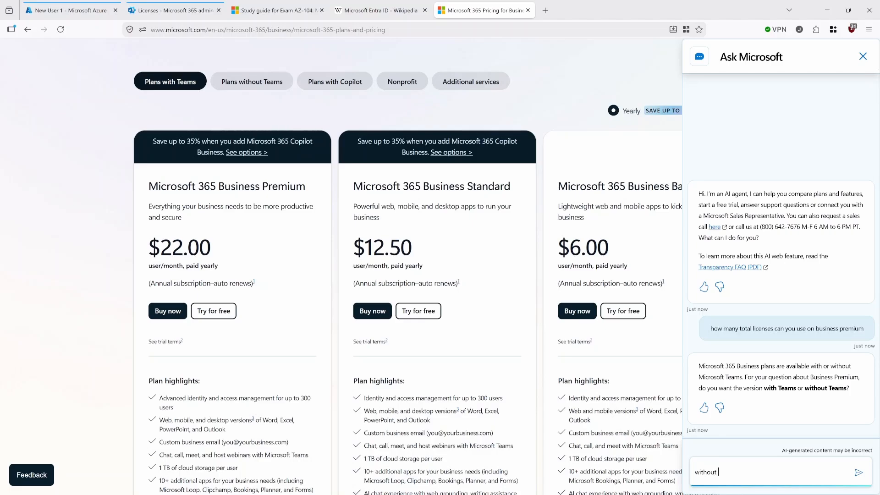
{"action": "key", "text": "BackSpace"}
{"action": "key", "text": "BackSpace"}
{"action": "key", "text": "BackSpace"}
{"action": "type", "text": "te"}
{"action": "key", "text": "Return"}
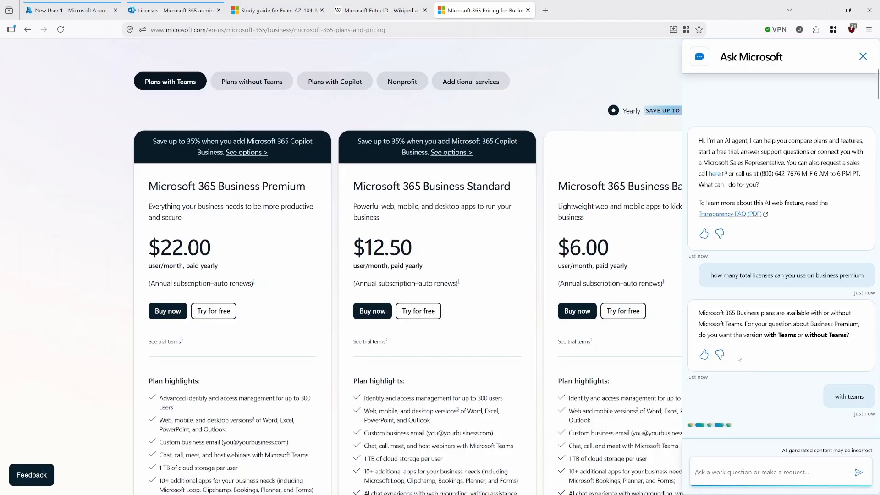
Read the agent's answer about the Business Premium user limit and close the Ask Microsoft chat
{"action": "left_click_drag", "start_coordinate": [859, 451], "coordinate": [782, 449]}
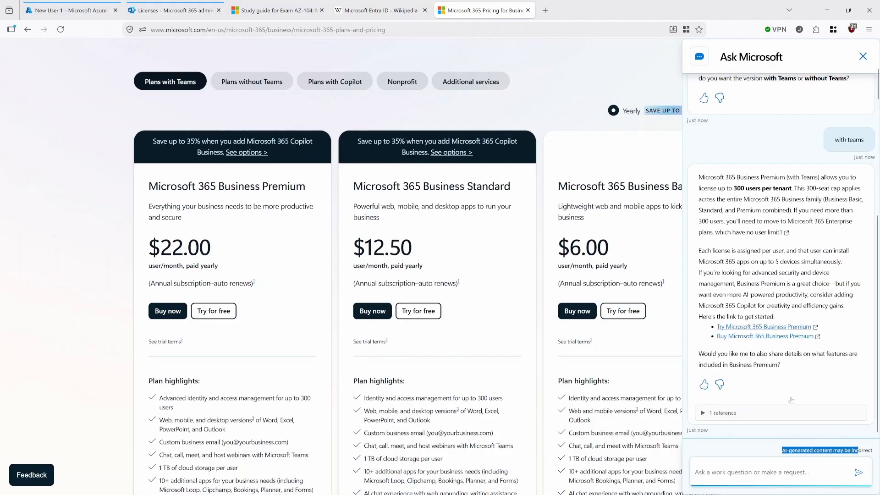
{"action": "left_click_drag", "start_coordinate": [732, 189], "coordinate": [791, 188]}
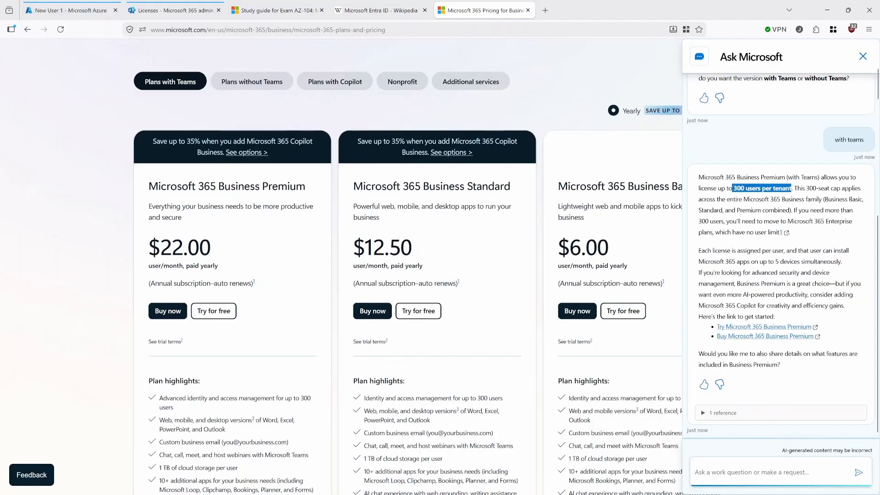
{"action": "scroll", "coordinate": [825, 67], "scroll_direction": "up", "scroll_amount": 6}
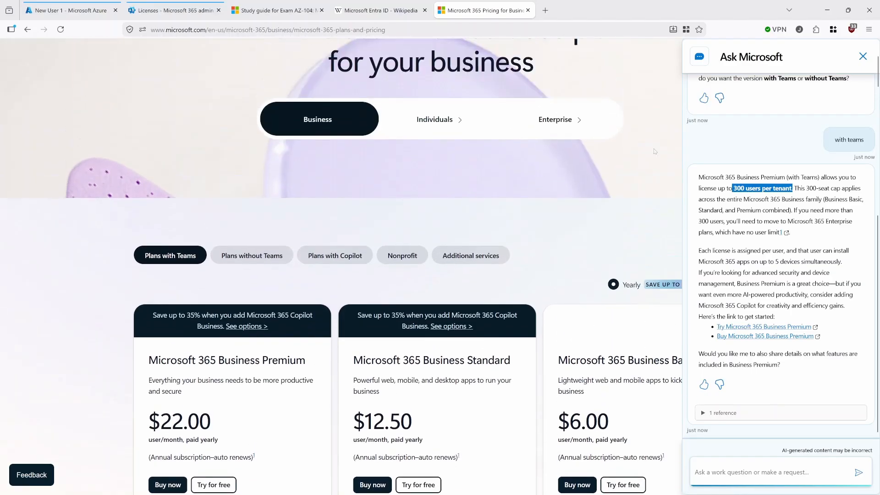
{"action": "left_click", "coordinate": [861, 56]}
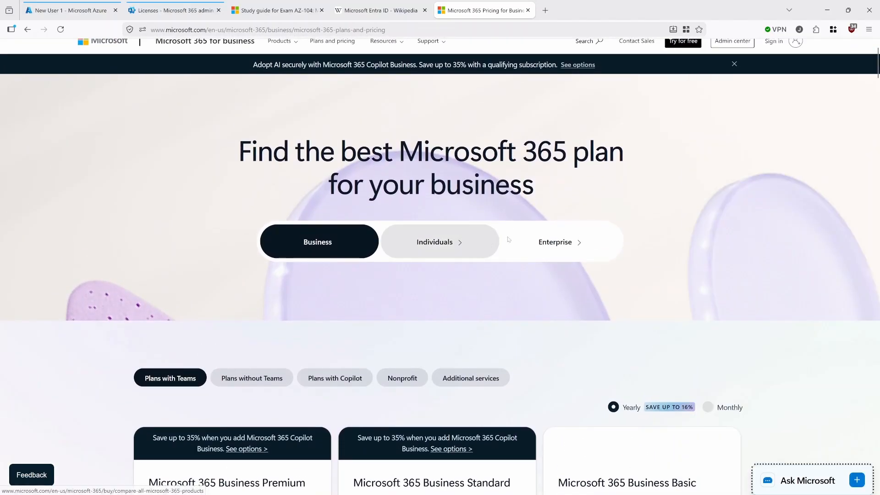
Open the Enterprise plans and examine the Microsoft 365 E5 description, price and included features
{"action": "left_click", "coordinate": [557, 244]}
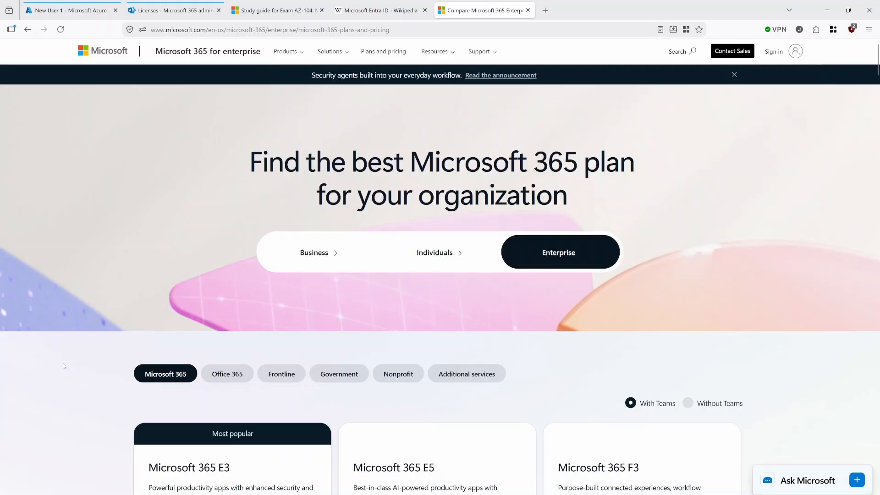
{"action": "scroll", "coordinate": [481, 271], "scroll_direction": "down", "scroll_amount": 3}
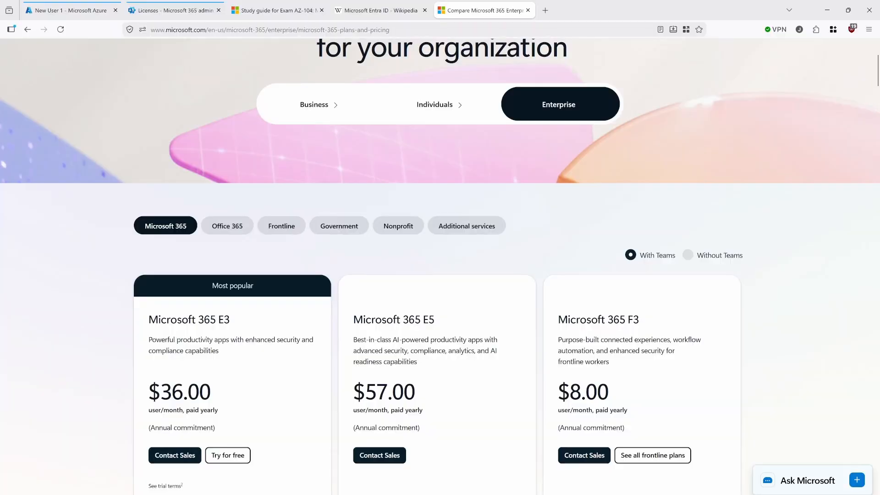
{"action": "left_click_drag", "start_coordinate": [353, 319], "coordinate": [428, 340]}
{"action": "left_click", "coordinate": [429, 341]}
{"action": "left_click_drag", "start_coordinate": [354, 320], "coordinate": [434, 350]}
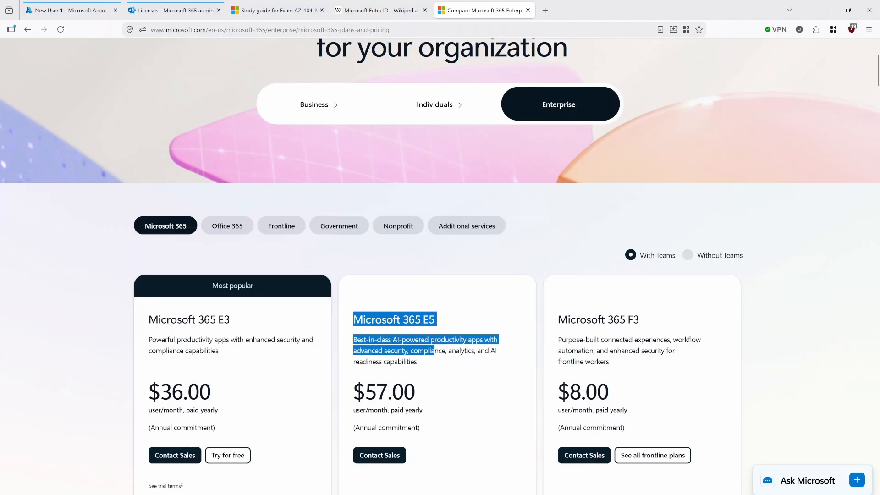
{"action": "scroll", "coordinate": [434, 351], "scroll_direction": "down", "scroll_amount": 3}
{"action": "left_click", "coordinate": [357, 192]}
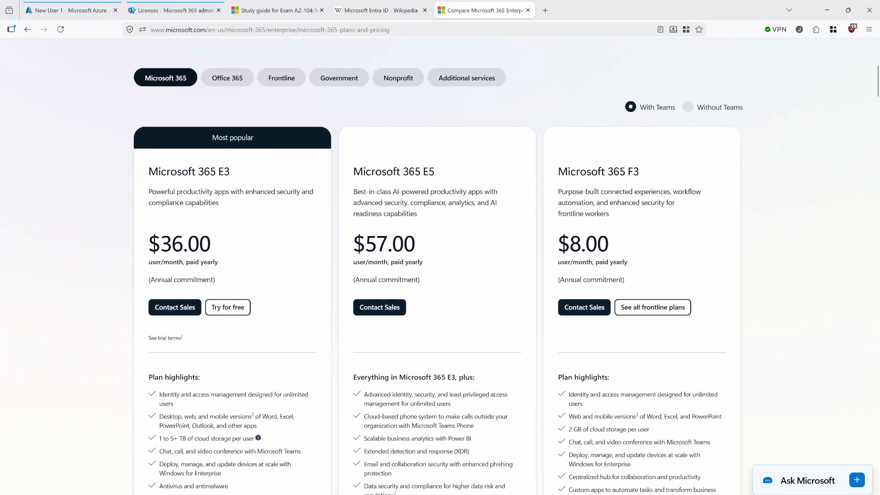
{"action": "left_click_drag", "start_coordinate": [357, 192], "coordinate": [432, 307]}
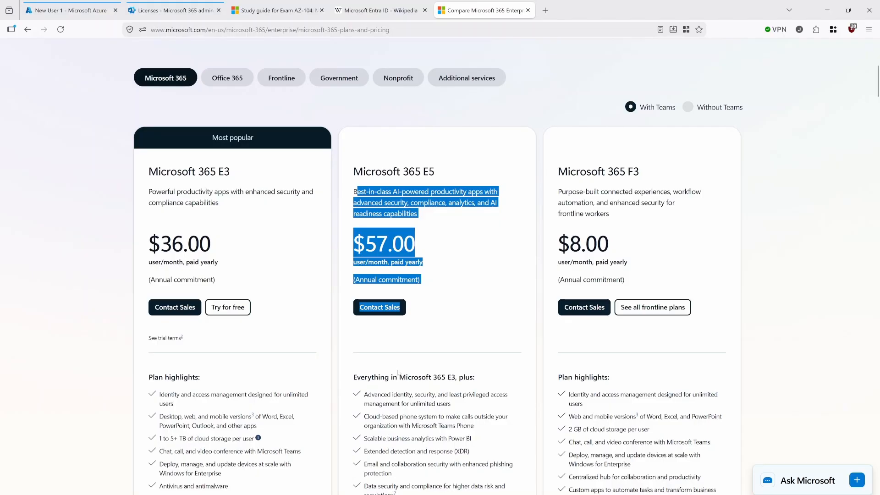
{"action": "scroll", "coordinate": [433, 307], "scroll_direction": "down", "scroll_amount": 3}
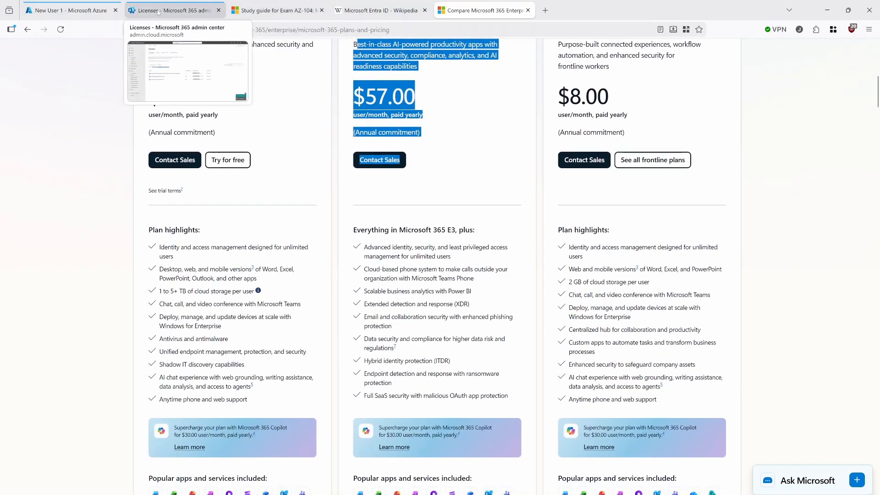
Switch to the Microsoft 365 admin center and review the Microsoft 365 E5 Developer license's assigned users and assignment total
{"action": "left_click", "coordinate": [175, 10]}
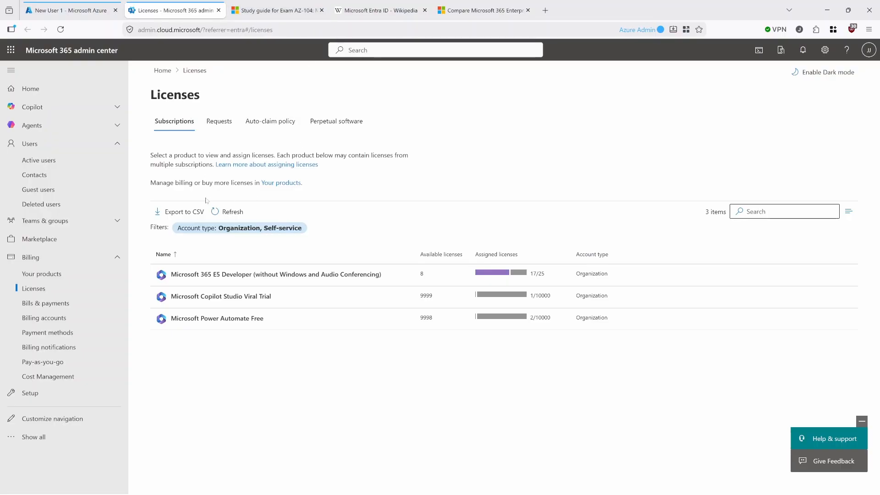
{"action": "left_click", "coordinate": [223, 274]}
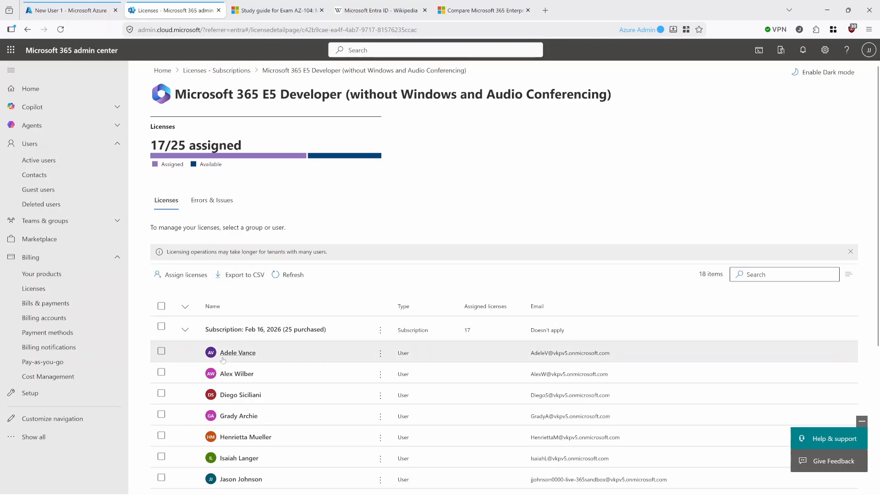
{"action": "scroll", "coordinate": [228, 362], "scroll_direction": "down", "scroll_amount": 4}
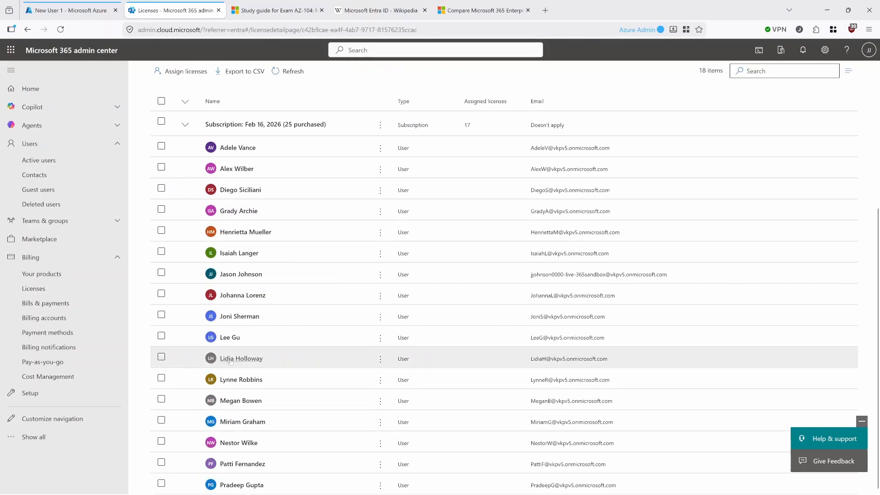
{"action": "scroll", "coordinate": [230, 361], "scroll_direction": "up", "scroll_amount": 4}
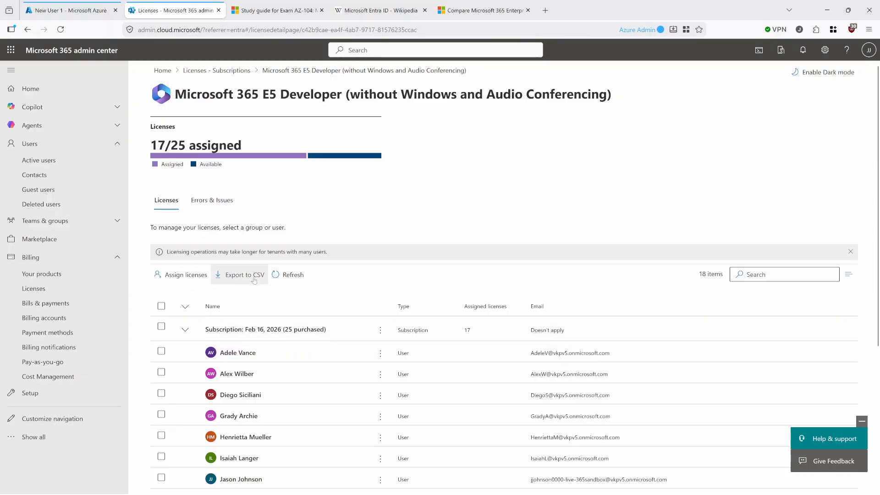
{"action": "scroll", "coordinate": [207, 366], "scroll_direction": "down", "scroll_amount": 4}
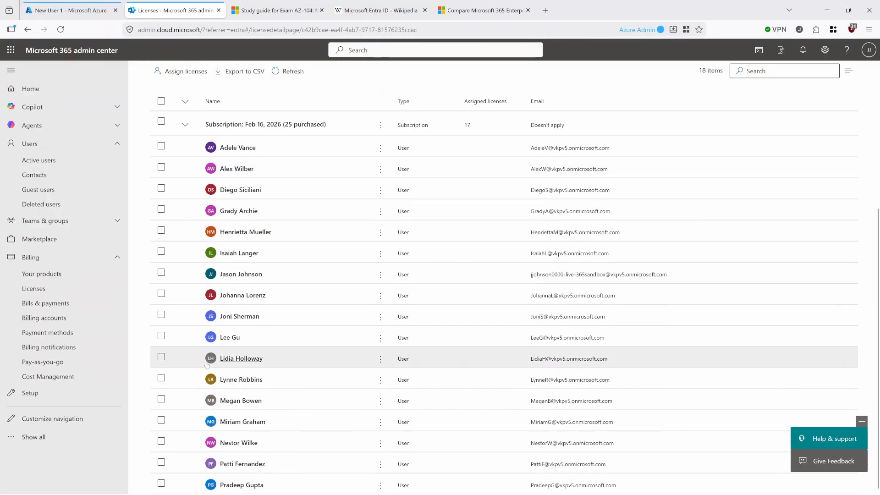
{"action": "scroll", "coordinate": [224, 387], "scroll_direction": "up", "scroll_amount": 4}
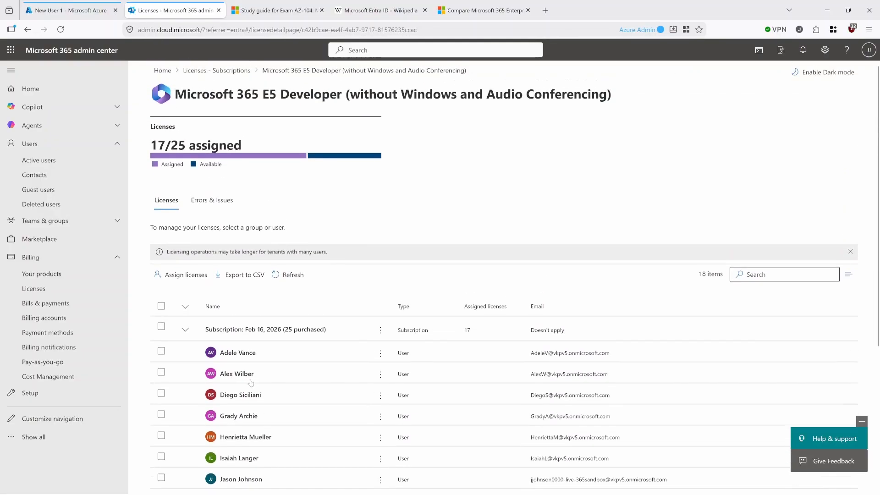
{"action": "scroll", "coordinate": [225, 352], "scroll_direction": "down", "scroll_amount": 4}
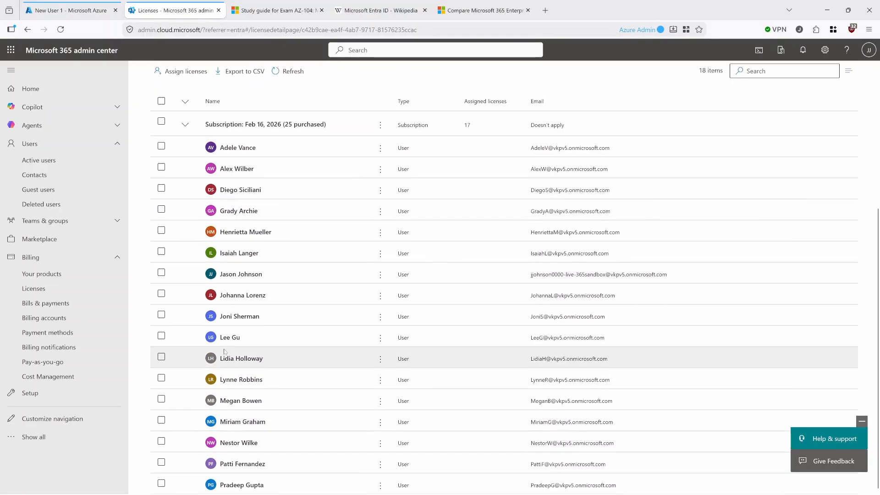
{"action": "scroll", "coordinate": [225, 352], "scroll_direction": "up", "scroll_amount": 4}
{"action": "left_click_drag", "start_coordinate": [151, 144], "coordinate": [251, 154]}
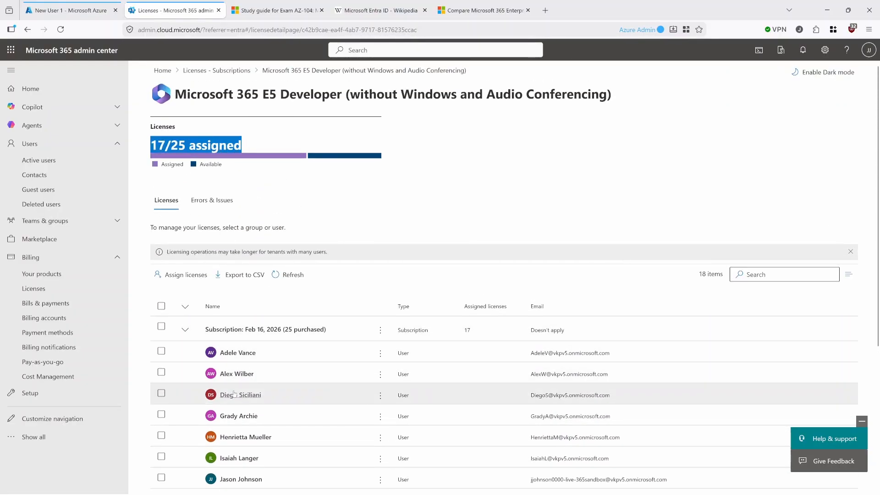
{"action": "scroll", "coordinate": [232, 393], "scroll_direction": "down", "scroll_amount": 2}
{"action": "scroll", "coordinate": [234, 393], "scroll_direction": "up", "scroll_amount": 2}
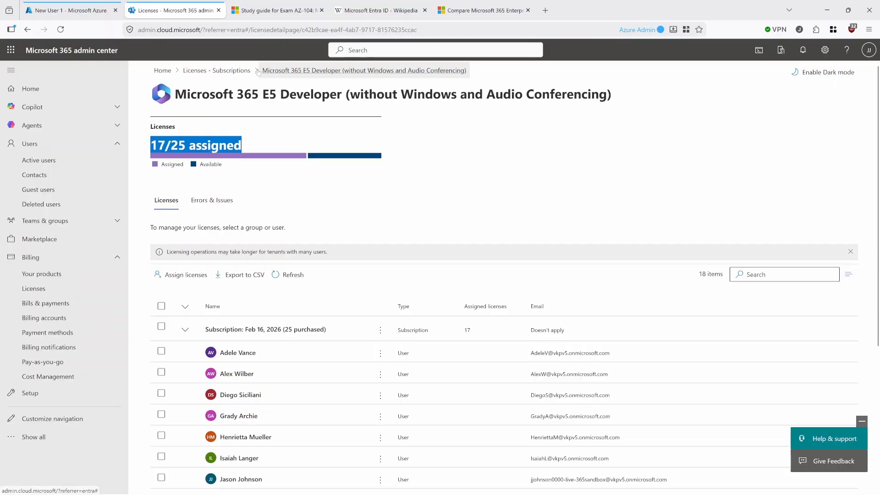
Open New User 1 from the active users, assign the Microsoft 365 E5 Developer (without Windows and Audio Conferencing) license, and save the change
{"action": "left_click", "coordinate": [238, 72]}
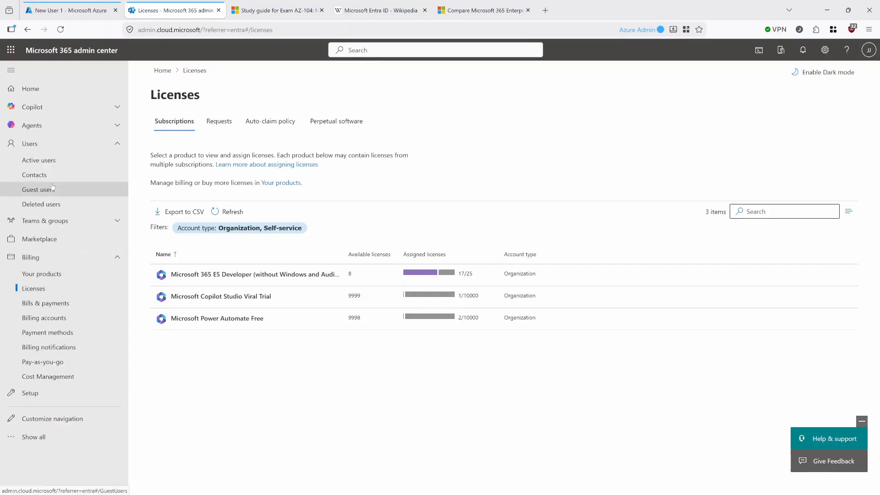
{"action": "left_click", "coordinate": [46, 160]}
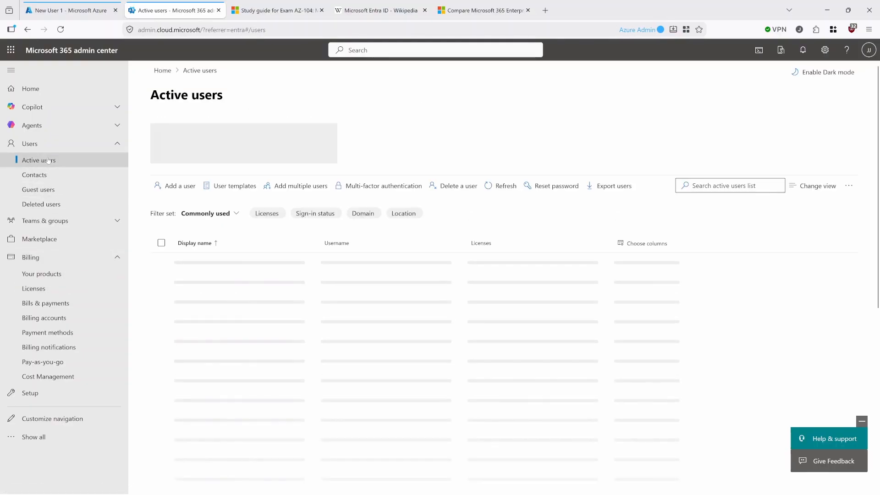
{"action": "scroll", "coordinate": [289, 362], "scroll_direction": "down", "scroll_amount": 8}
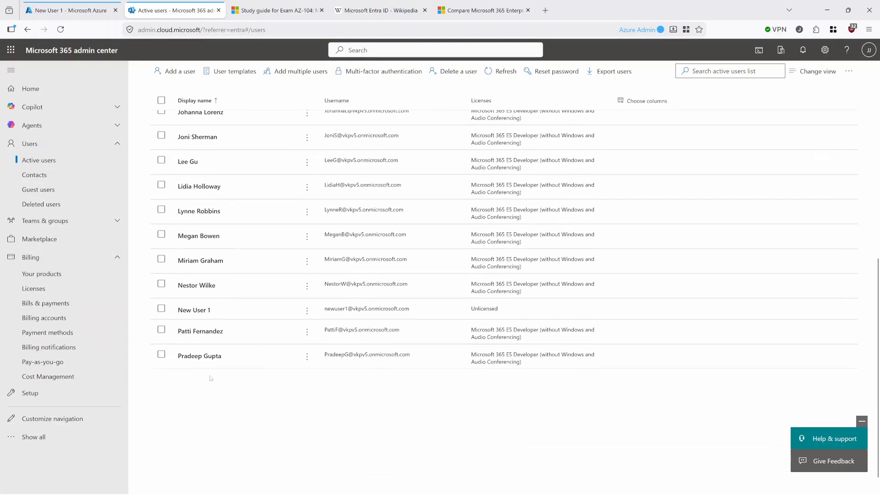
{"action": "left_click", "coordinate": [207, 311]}
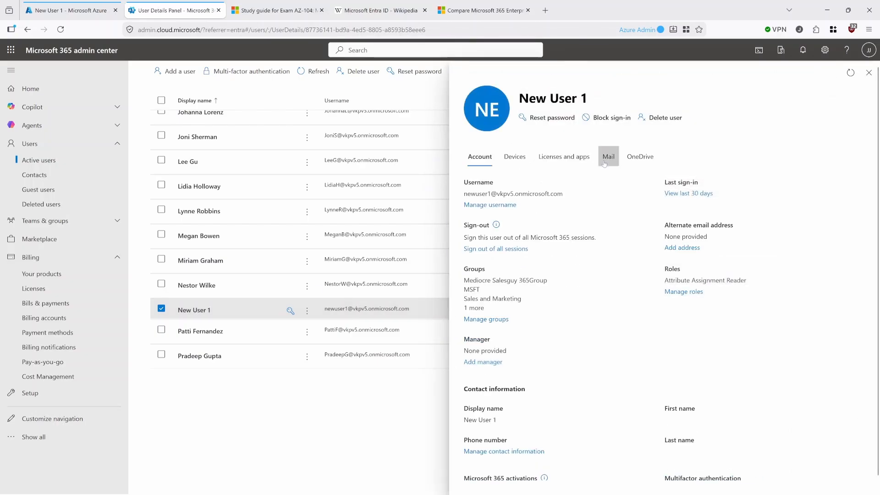
{"action": "left_click", "coordinate": [545, 159]}
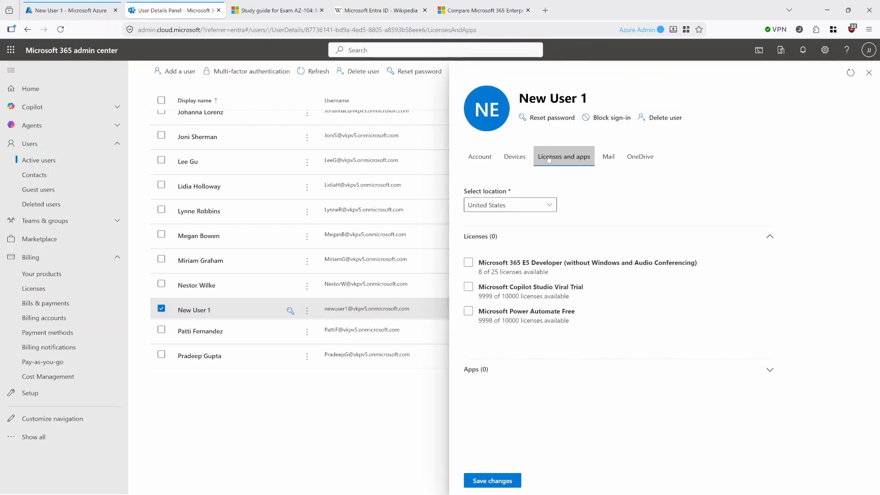
{"action": "left_click", "coordinate": [468, 262]}
{"action": "left_click", "coordinate": [483, 479]}
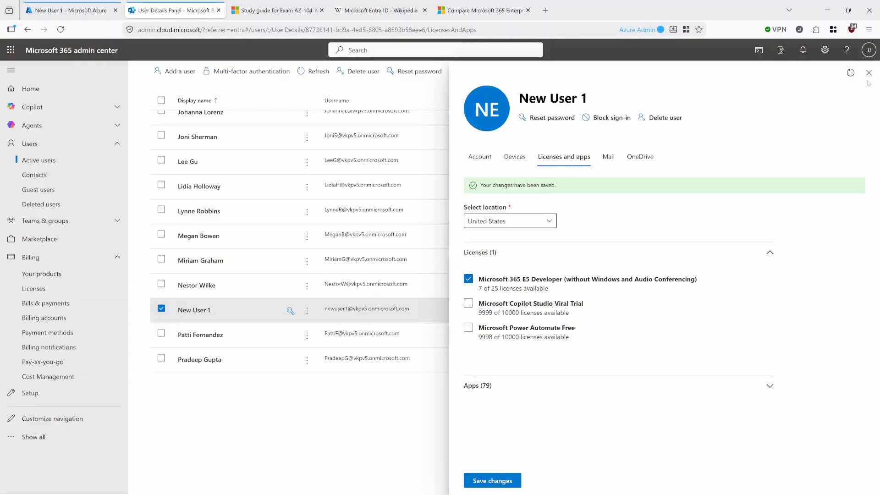
Review New User 1's account details, and return to the user's Licenses page in the Azure portal
{"action": "left_click", "coordinate": [480, 156]}
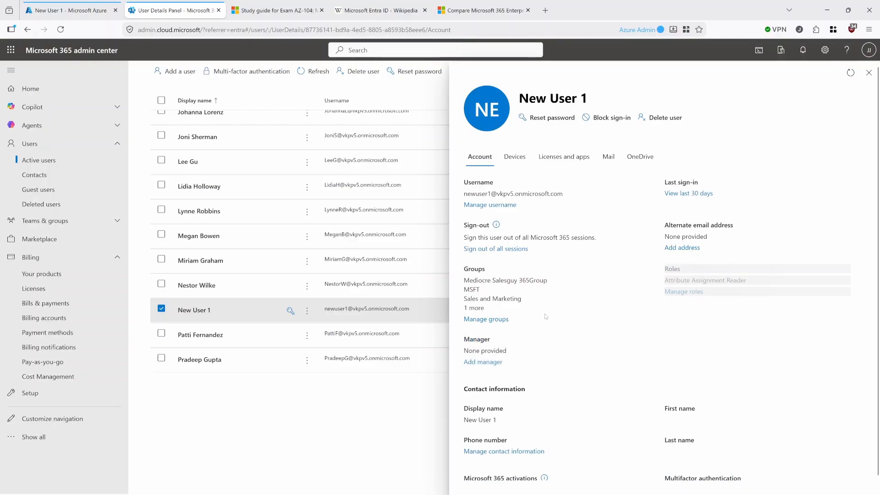
{"action": "scroll", "coordinate": [533, 300], "scroll_direction": "down", "scroll_amount": 1}
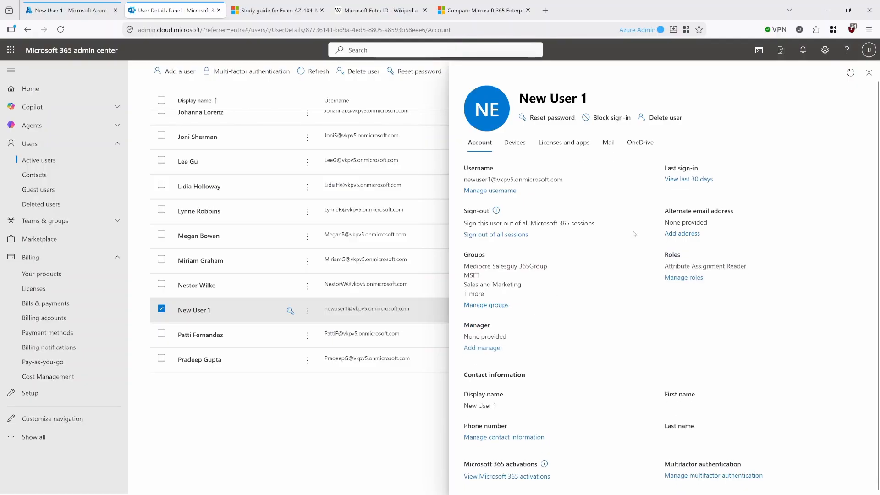
{"action": "left_click", "coordinate": [868, 72]}
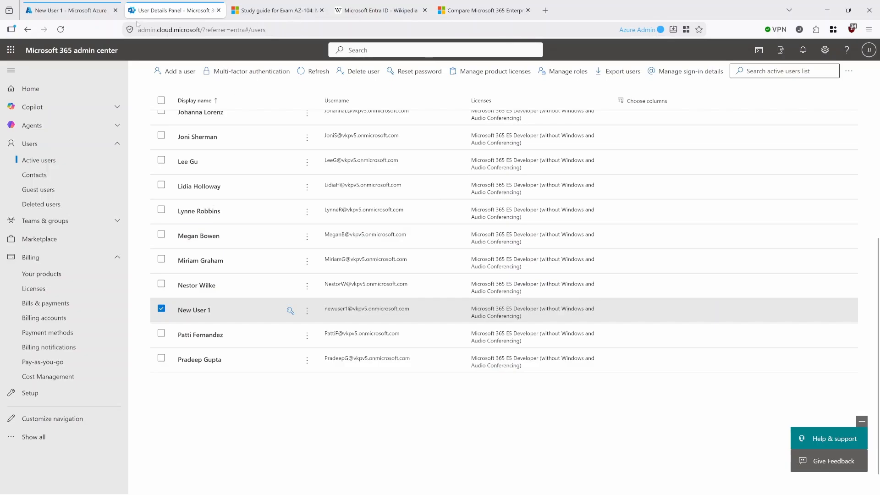
{"action": "left_click", "coordinate": [86, 14]}
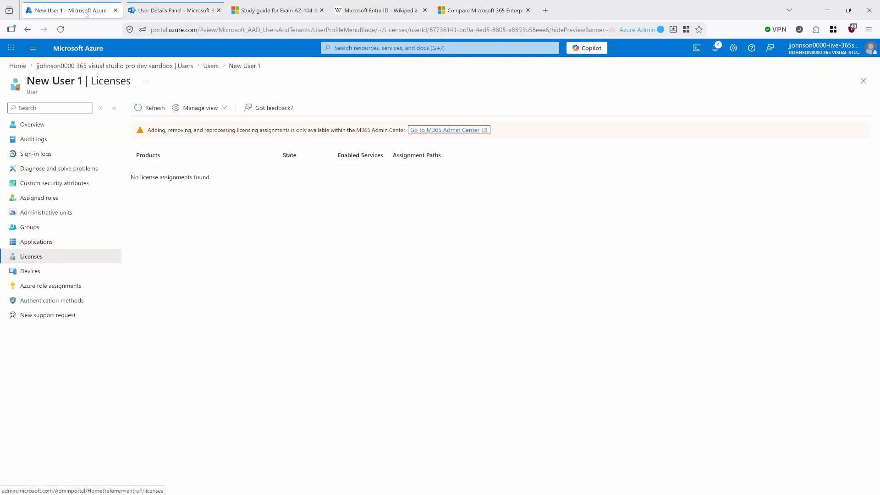
Refresh New User 1's license assignments and review the service plans included in the Microsoft 365 E5 Developer license
{"action": "left_click", "coordinate": [146, 110]}
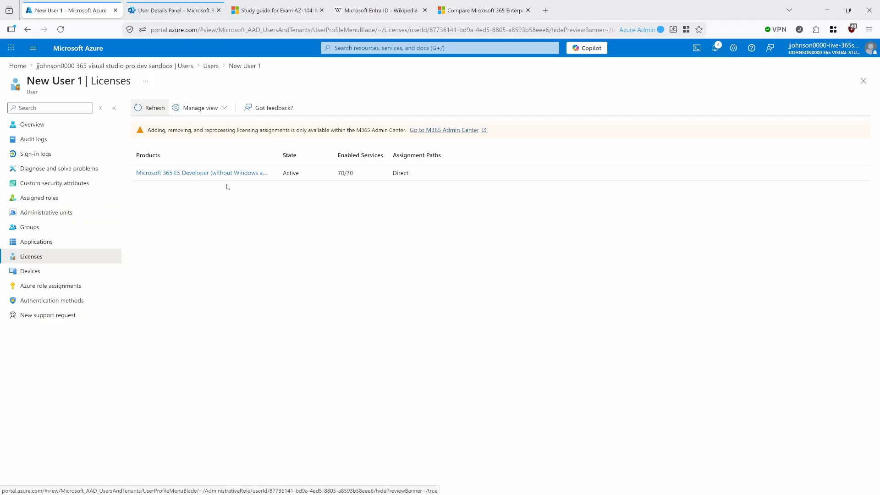
{"action": "left_click", "coordinate": [215, 175]}
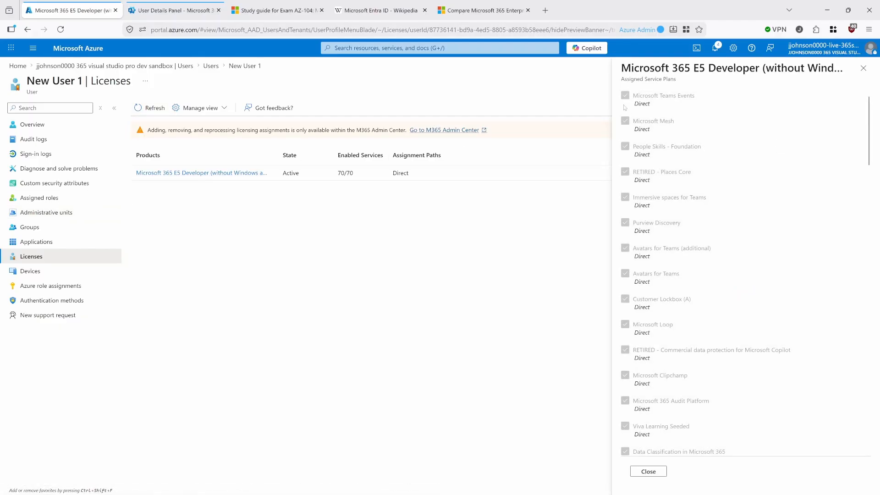
{"action": "scroll", "coordinate": [667, 229], "scroll_direction": "down", "scroll_amount": 15}
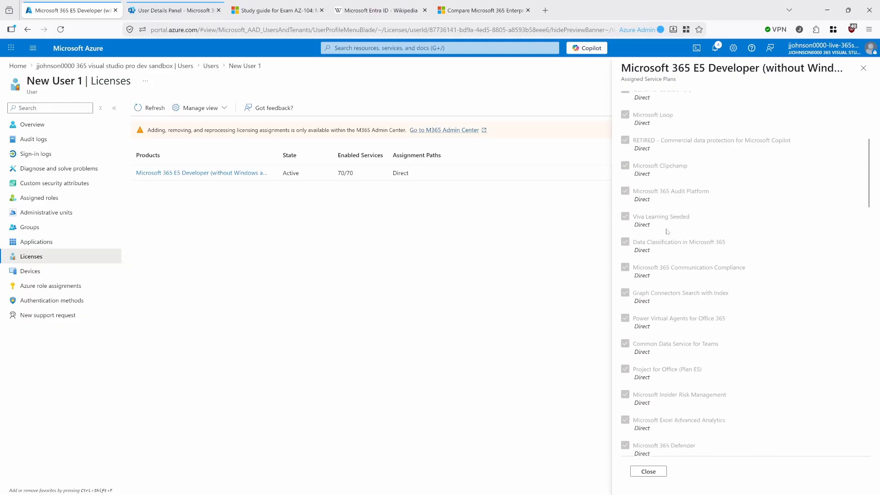
{"action": "left_click", "coordinate": [662, 475]}
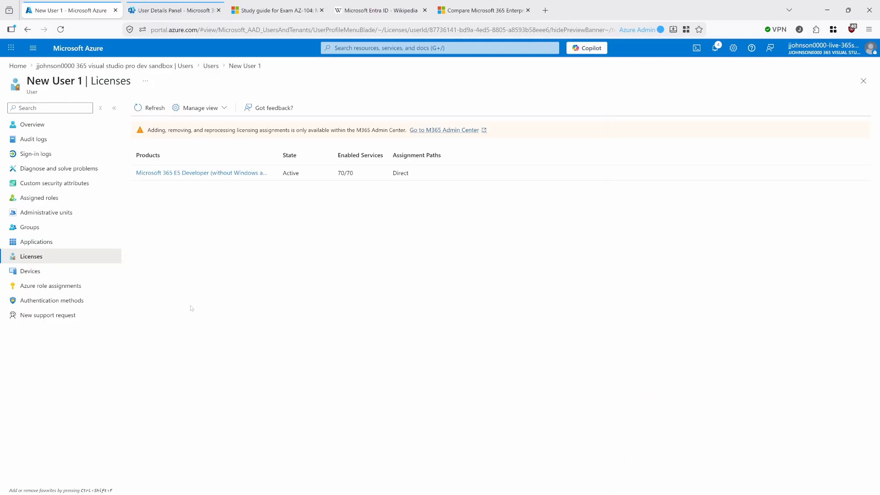
Switch to the AZ-104 study guide and review the objectives on managing licenses in Microsoft Entra ID and managing external users
{"action": "left_click", "coordinate": [267, 13]}
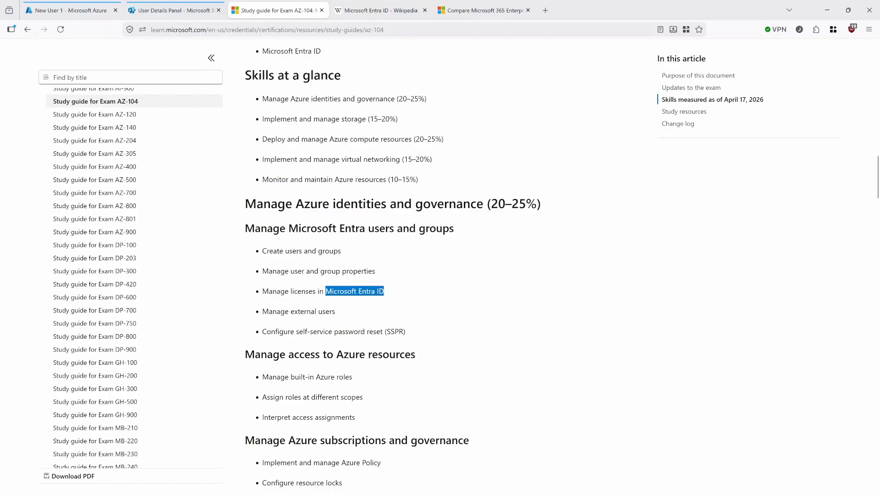
{"action": "left_click_drag", "start_coordinate": [262, 291], "coordinate": [390, 296]}
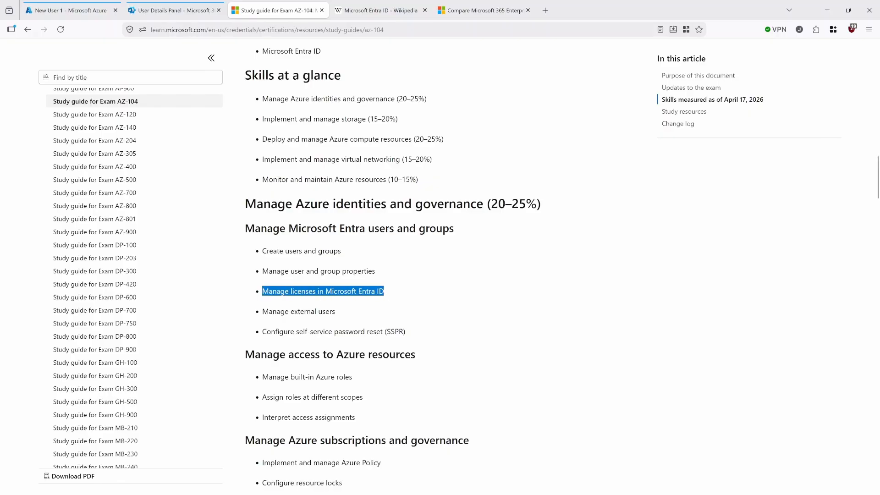
{"action": "left_click", "coordinate": [391, 296]}
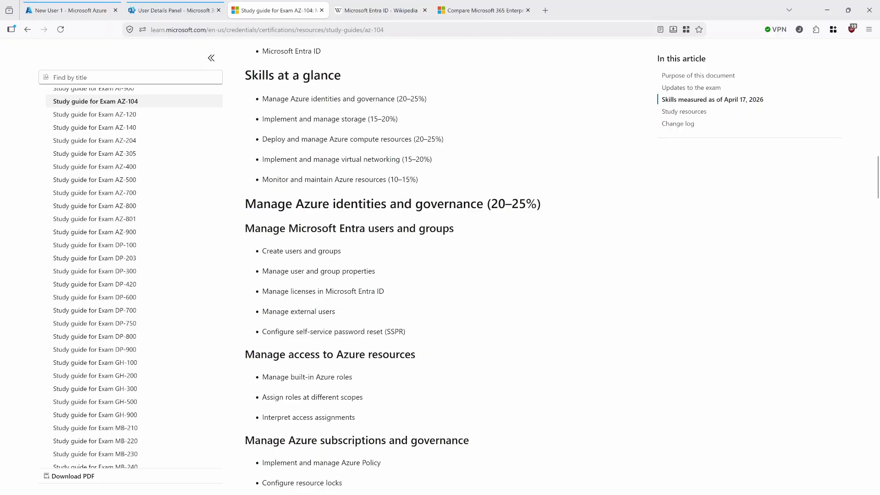
{"action": "left_click_drag", "start_coordinate": [332, 292], "coordinate": [395, 295]}
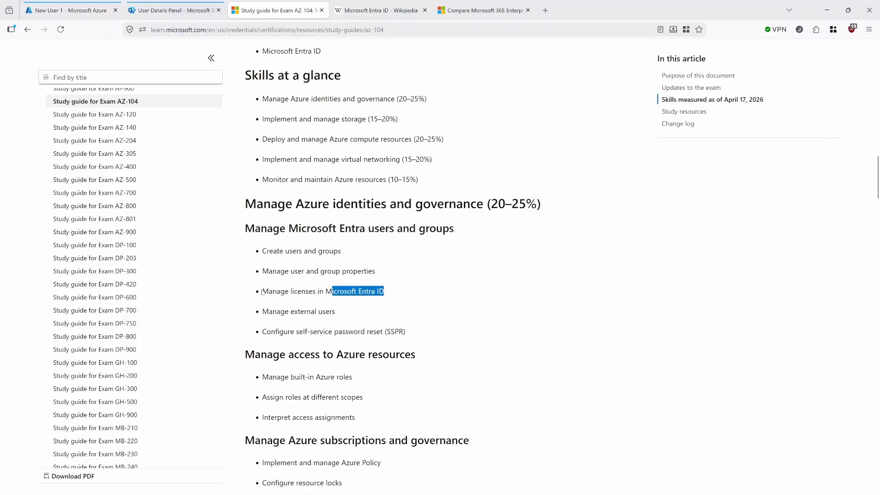
{"action": "left_click", "coordinate": [394, 296]}
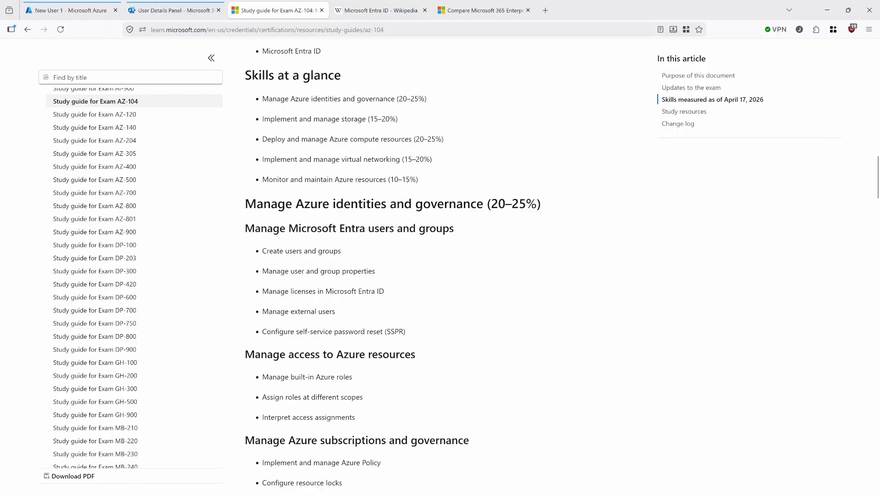
{"action": "mouse_move", "coordinate": [385, 293]}
{"action": "left_mouse_down"}
{"action": "mouse_move", "coordinate": [261, 292]}
{"action": "mouse_move", "coordinate": [384, 292]}
{"action": "left_mouse_up"}
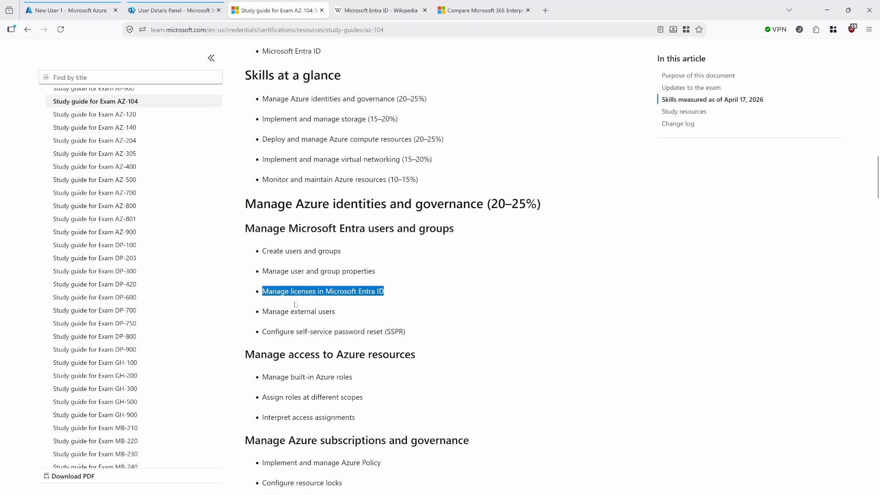
{"action": "scroll", "coordinate": [298, 305], "scroll_direction": "down", "scroll_amount": 1}
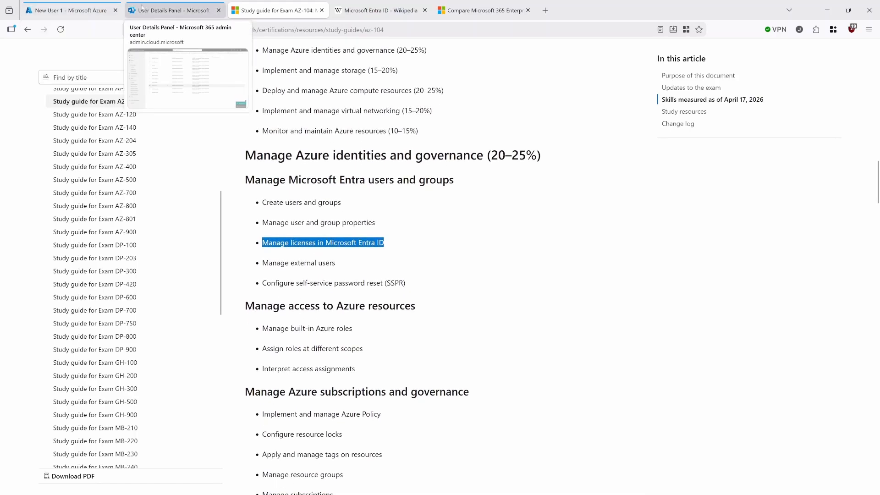
{"action": "left_click", "coordinate": [142, 10]}
{"action": "left_click", "coordinate": [275, 10]}
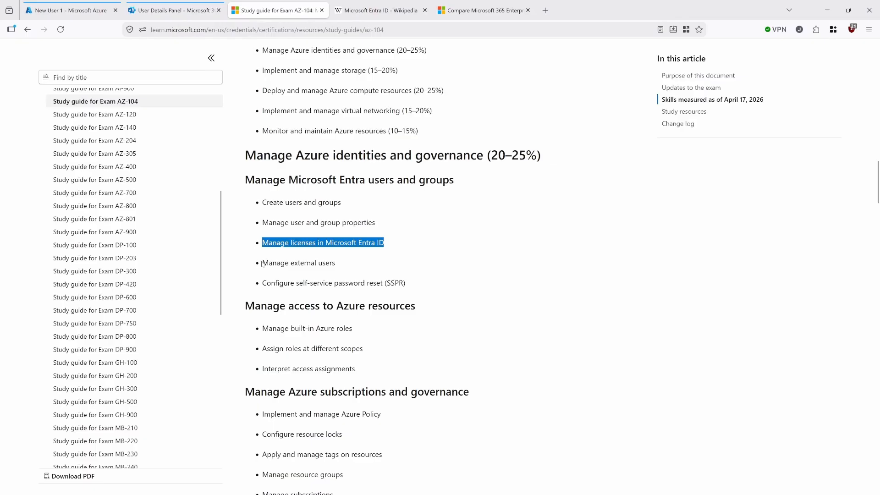
{"action": "left_click", "coordinate": [348, 263]}
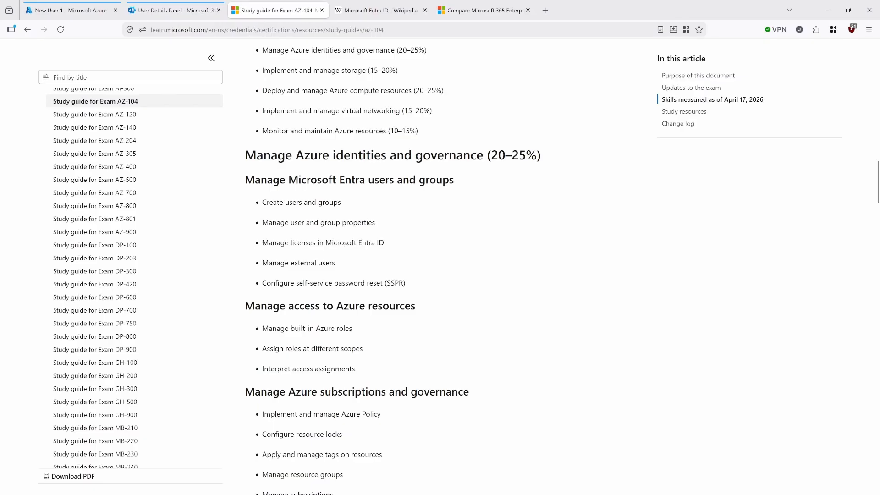
{"action": "mouse_move", "coordinate": [336, 263]}
{"action": "left_mouse_down"}
{"action": "mouse_move", "coordinate": [269, 263]}
{"action": "mouse_move", "coordinate": [339, 266]}
{"action": "left_mouse_up"}
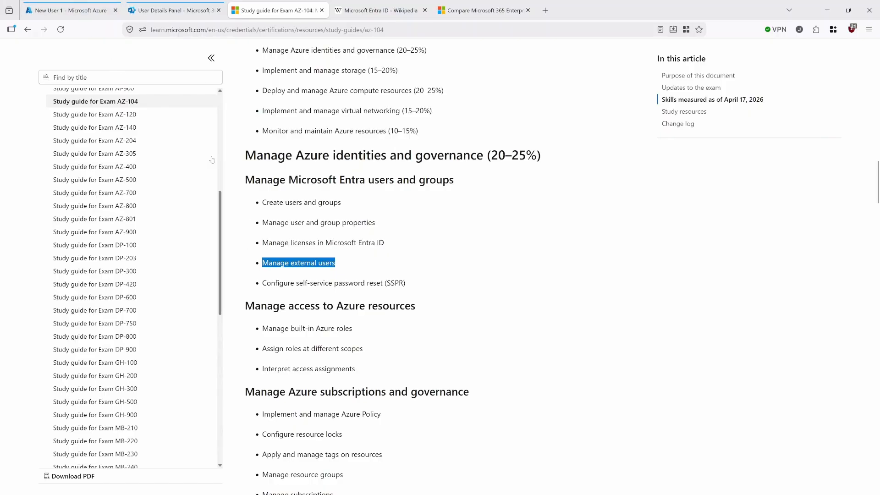
Return to the Azure portal, go to the Entra ID tenant's users, and start an invitation for an external user
{"action": "left_click", "coordinate": [69, 10]}
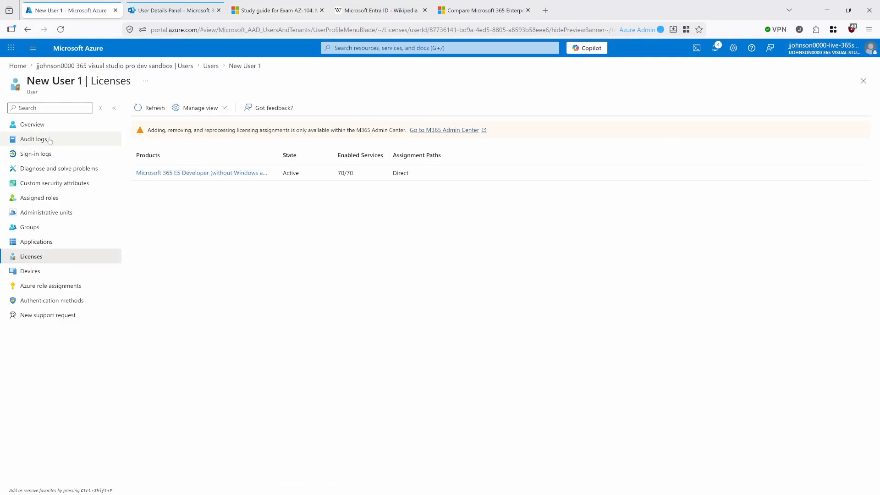
{"action": "left_click", "coordinate": [18, 65]}
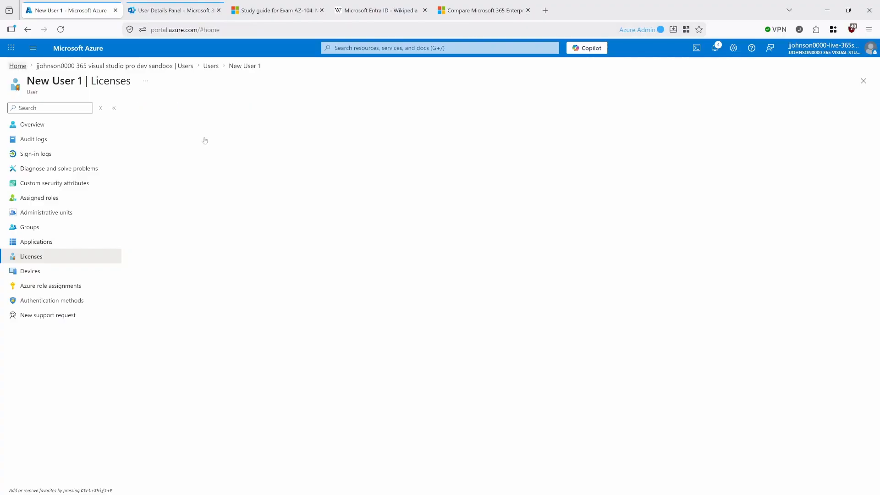
{"action": "left_click", "coordinate": [269, 106]}
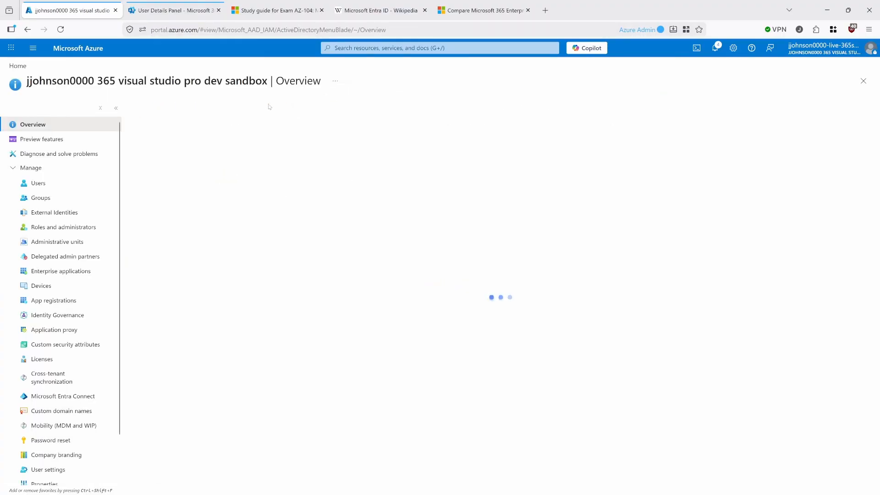
{"action": "left_click", "coordinate": [37, 183]}
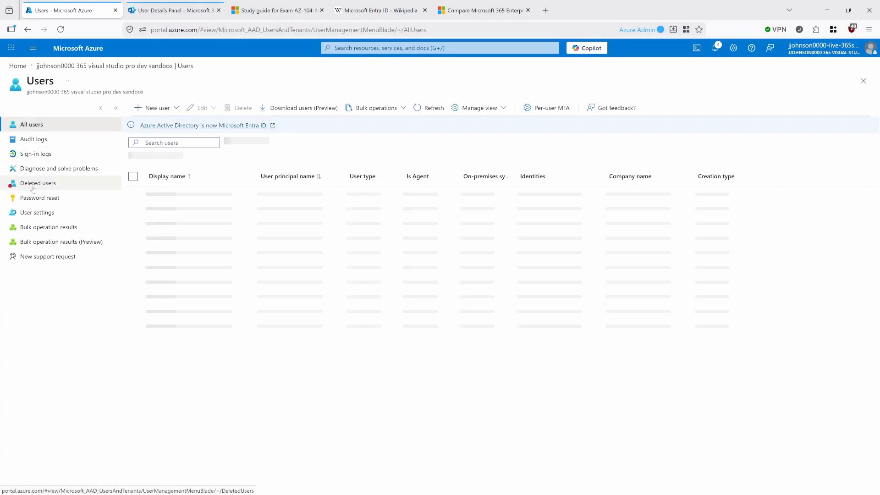
{"action": "left_click", "coordinate": [173, 110]}
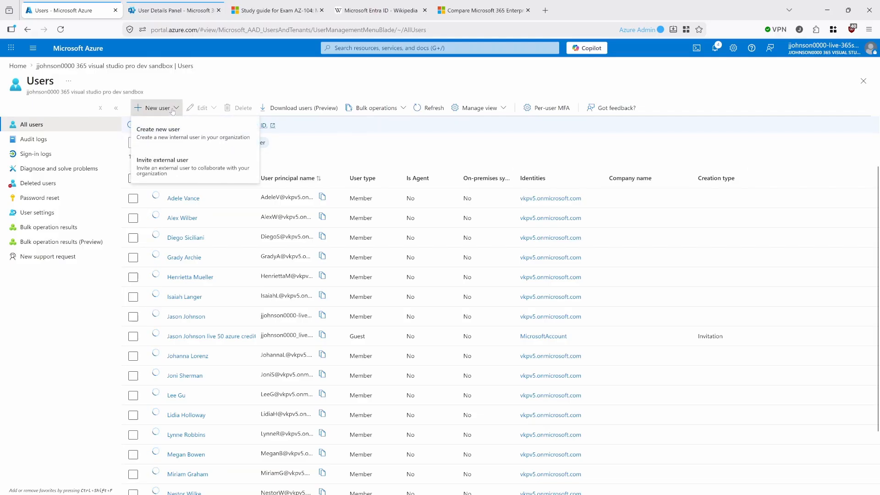
{"action": "left_click", "coordinate": [165, 168]}
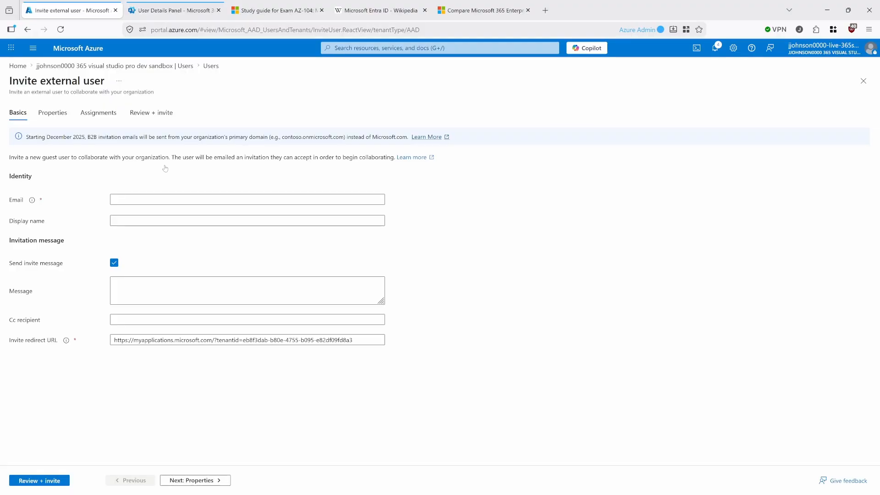
Enter "new user 2" as the external user's email in the invitation
{"action": "left_click", "coordinate": [141, 199]}
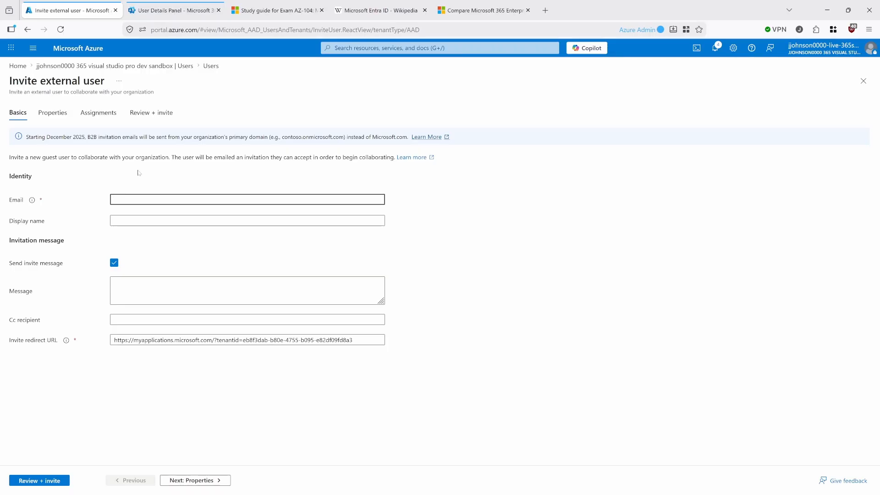
{"action": "type", "text": "new user 2"}
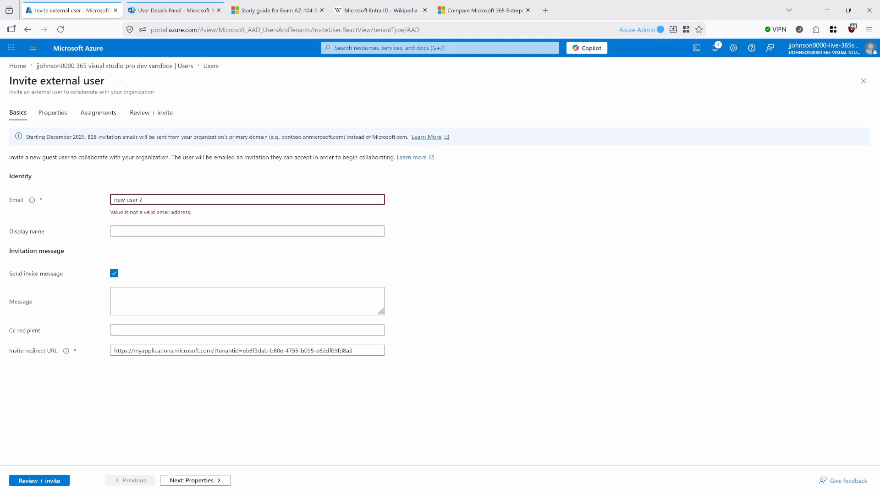
{"action": "left_click_drag", "start_coordinate": [143, 200], "coordinate": [81, 207]}
{"action": "left_click", "coordinate": [144, 200]}
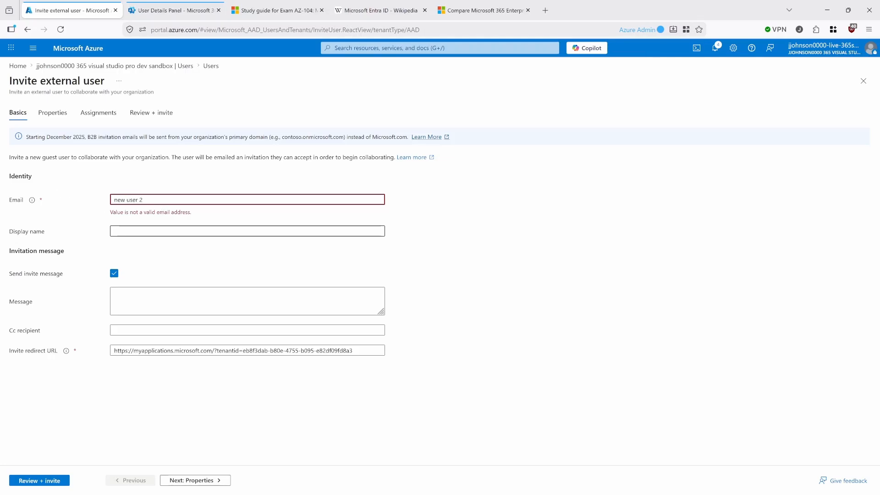
Set the display name to NewUser2 and write the invitation message "Hey join we'll hire you soon"
{"action": "left_click", "coordinate": [118, 227]}
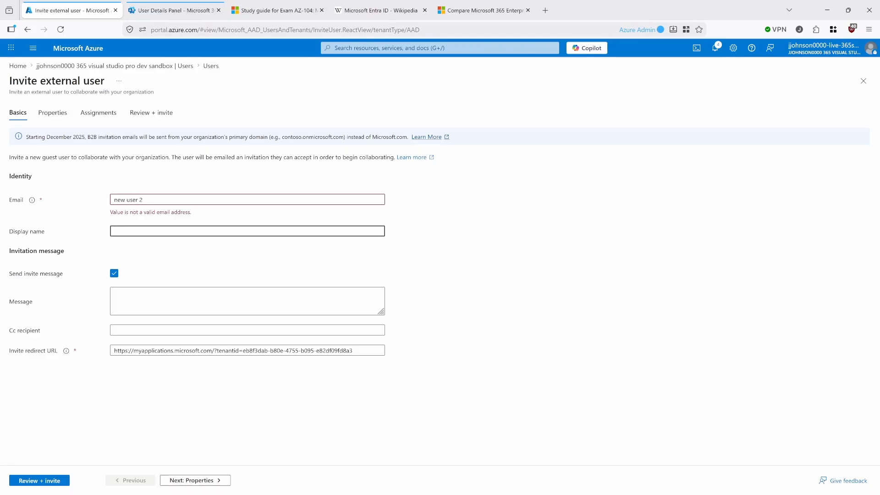
{"action": "type", "text": "NewUser2"}
{"action": "key", "text": "ctrl+a"}
{"action": "left_click", "coordinate": [133, 300]}
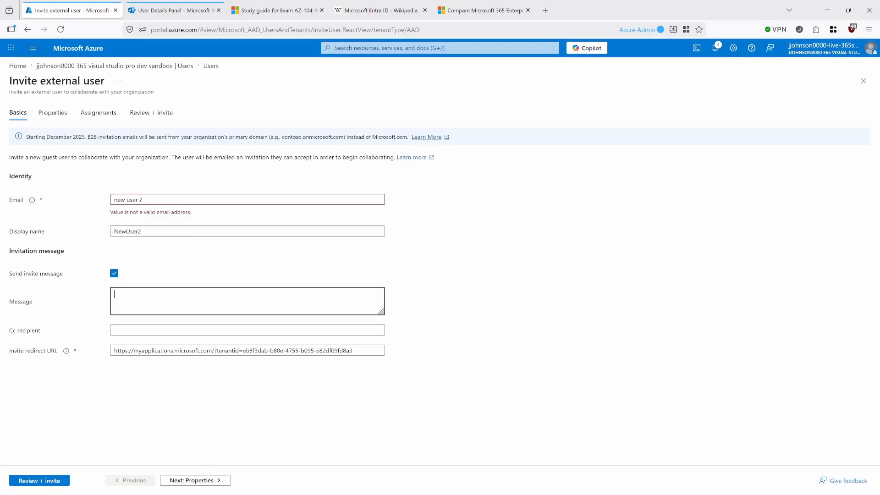
{"action": "type", "text": "Hey join we'll hire you soon"}
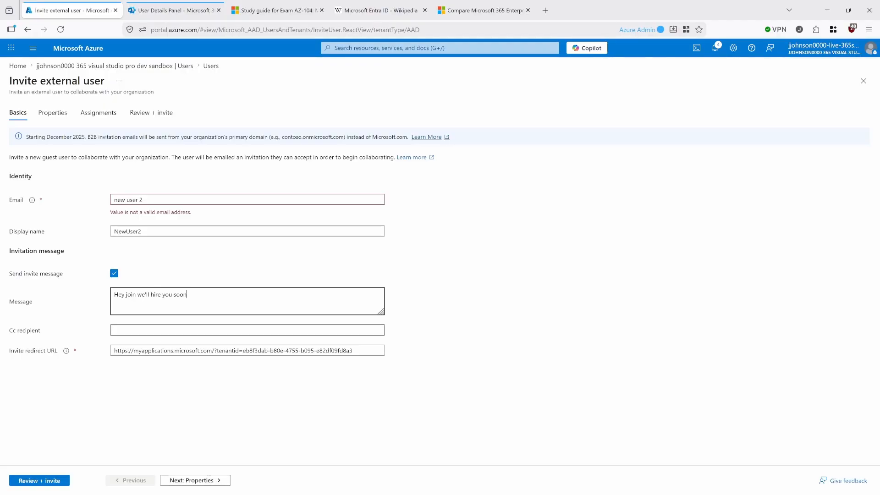
Copy New User 1's email address from the Microsoft 365 admin center and set it as the invitation's Cc recipient
{"action": "left_click", "coordinate": [184, 330]}
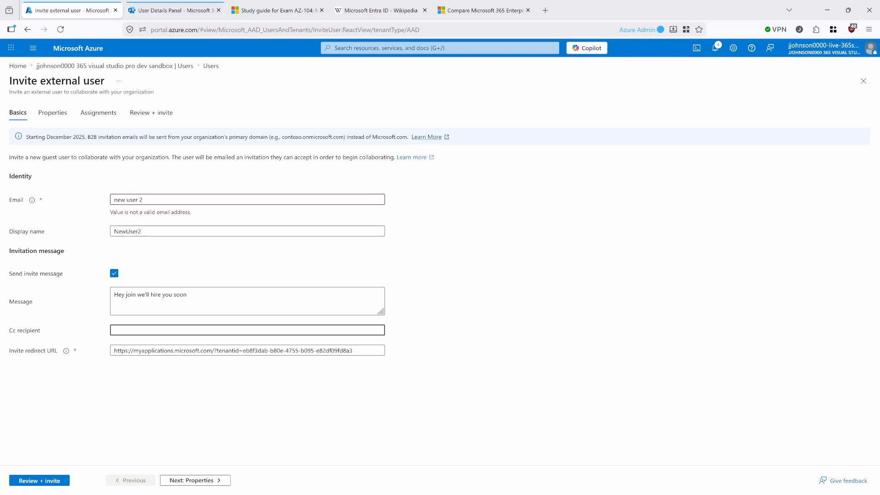
{"action": "type", "text": "new"}
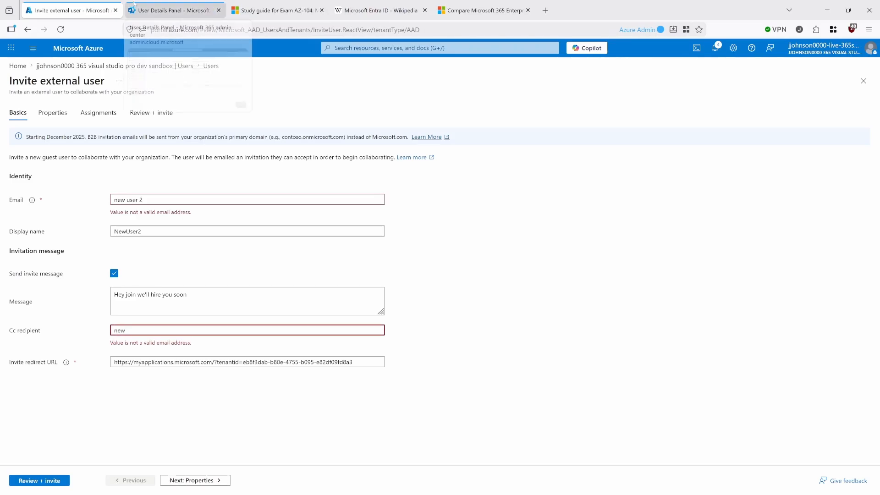
{"action": "left_click", "coordinate": [155, 11]}
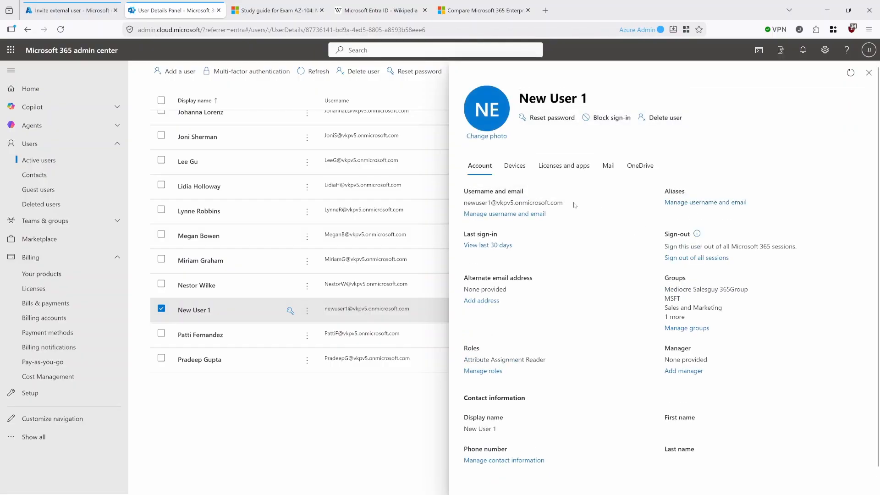
{"action": "left_click_drag", "start_coordinate": [573, 205], "coordinate": [462, 203]}
{"action": "right_click", "coordinate": [476, 204]}
{"action": "left_click", "coordinate": [490, 212]}
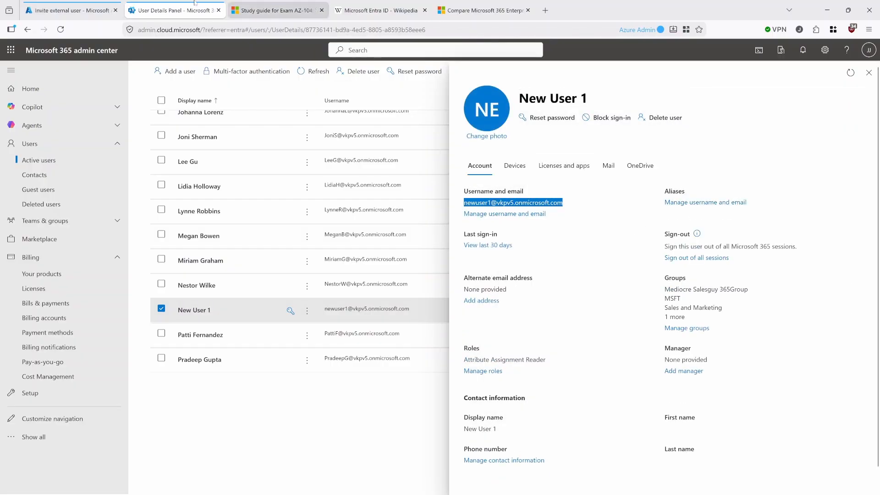
{"action": "left_click", "coordinate": [69, 10]}
{"action": "key", "text": "ctrl+a"}
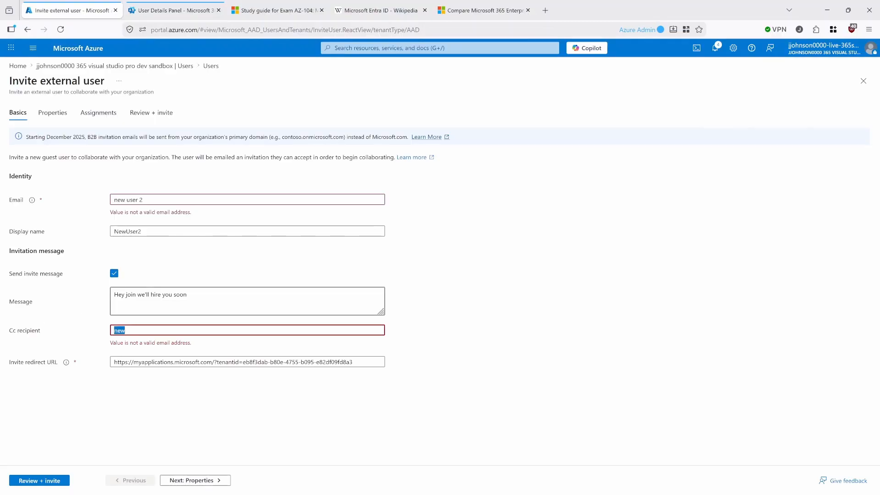
{"action": "key", "text": "ctrl+v"}
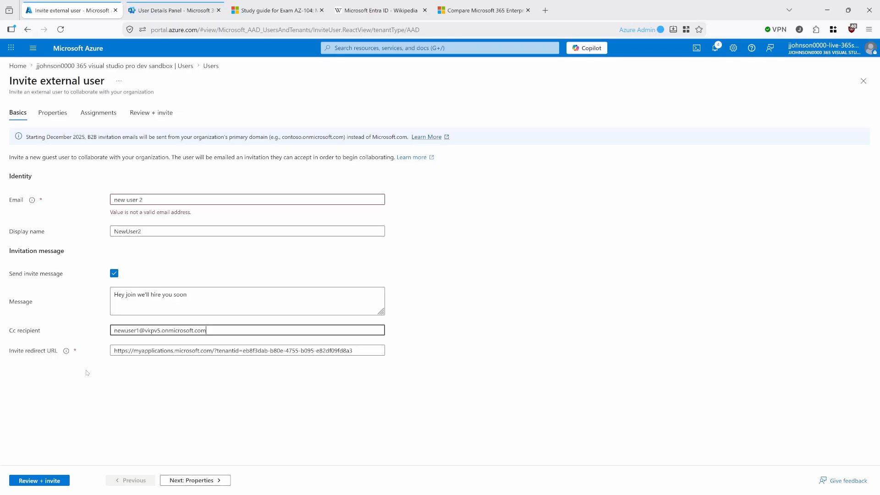
End the invitation message with a period, and advance past the user properties to the group and role assignments
{"action": "left_click", "coordinate": [188, 295]}
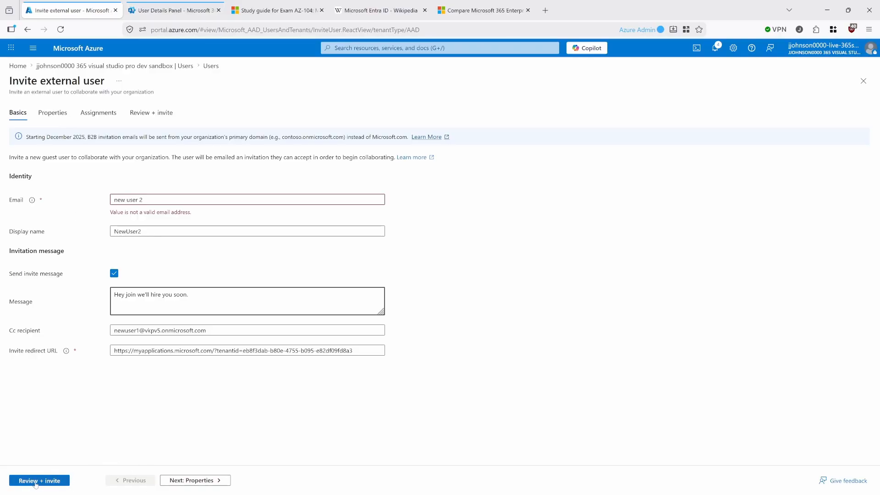
{"action": "left_click", "coordinate": [194, 480]}
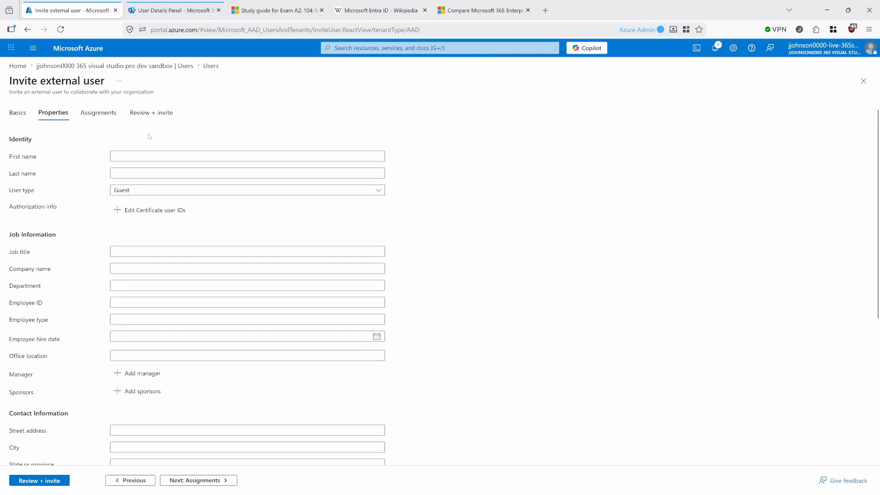
{"action": "left_click", "coordinate": [204, 480]}
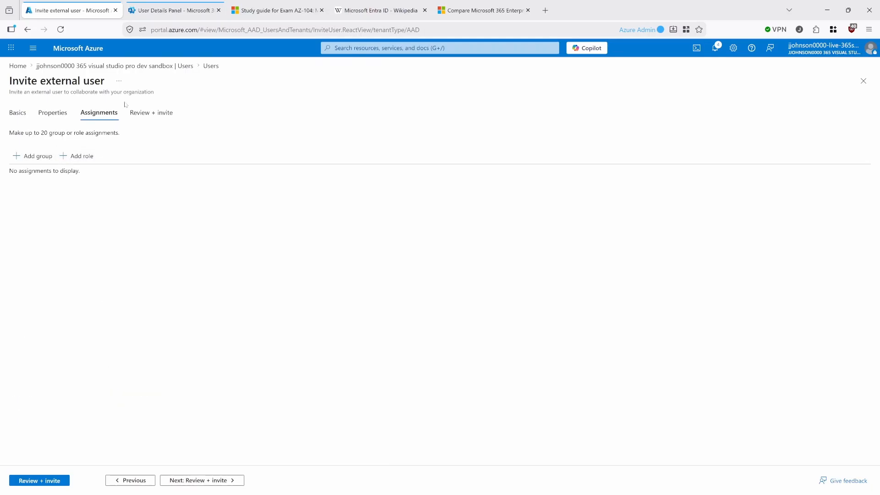
Go to the invitation's review stage, highlight the validation message, and return to the user properties to check for missing required fields
{"action": "left_click", "coordinate": [195, 480]}
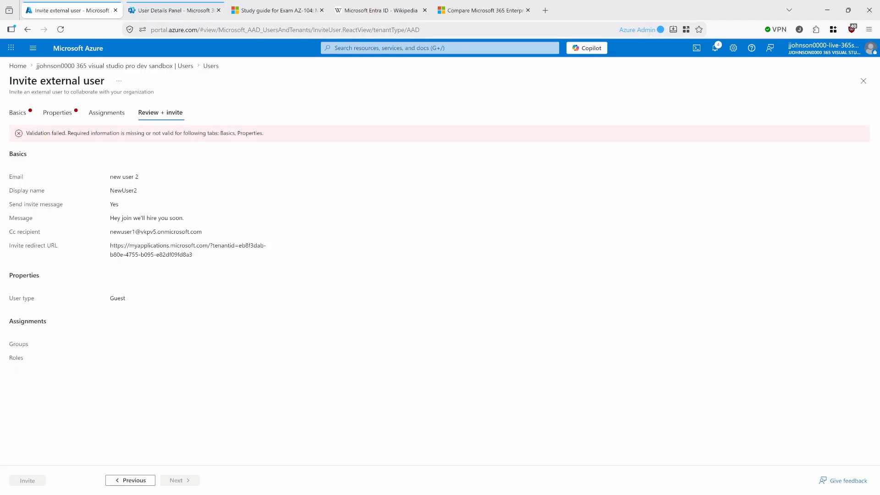
{"action": "left_click_drag", "start_coordinate": [26, 132], "coordinate": [263, 132]}
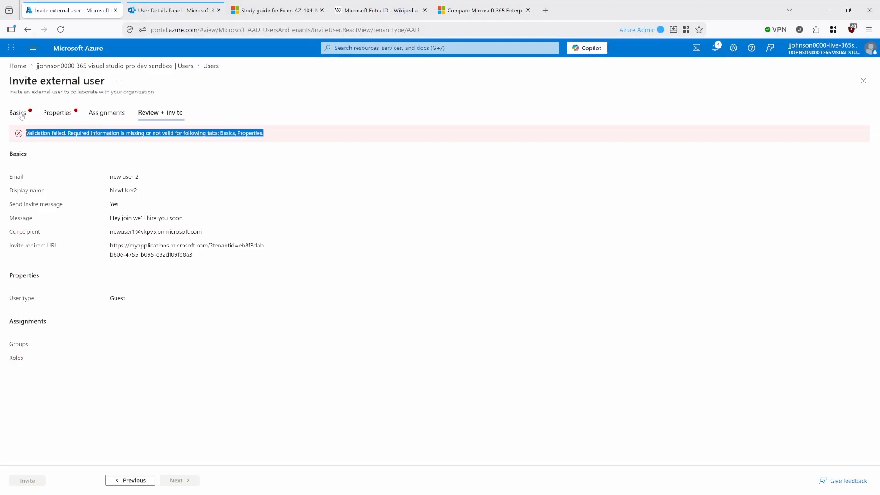
{"action": "left_click", "coordinate": [76, 115]}
{"action": "scroll", "coordinate": [136, 224], "scroll_direction": "down", "scroll_amount": 3}
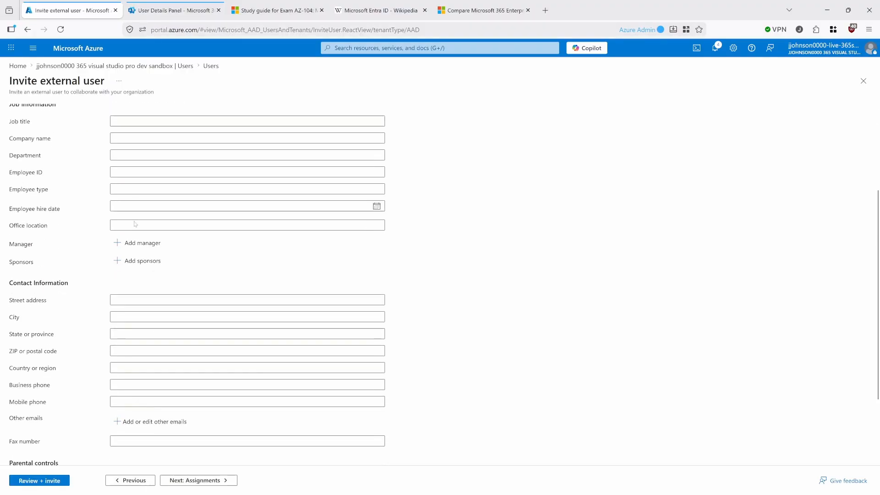
{"action": "scroll", "coordinate": [135, 224], "scroll_direction": "up", "scroll_amount": 3}
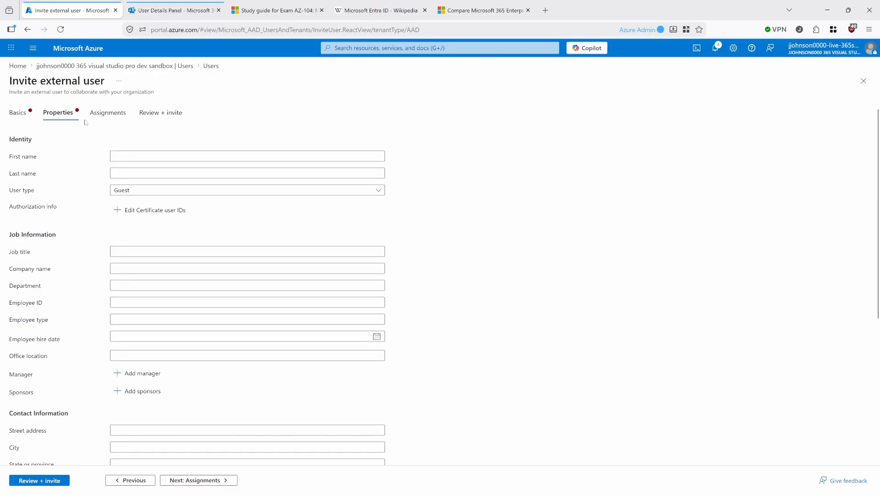
Try Member as the external user's user type, and set it back to Guest
{"action": "left_click", "coordinate": [141, 192]}
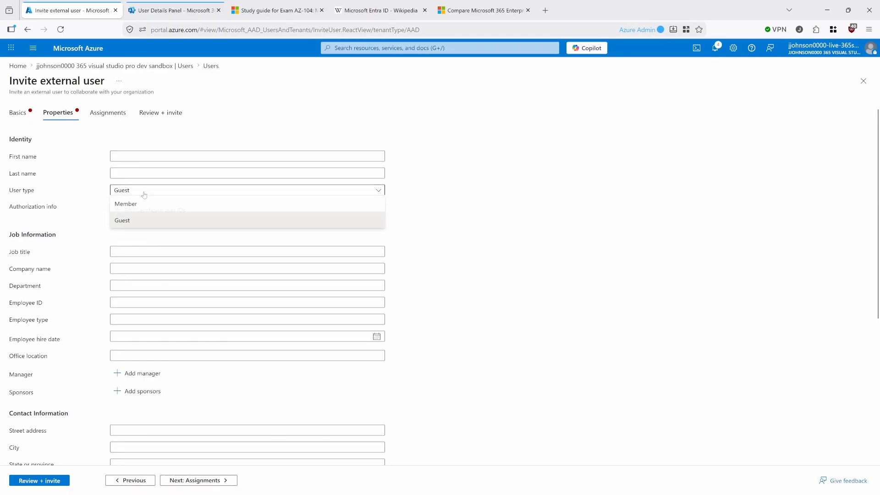
{"action": "left_click", "coordinate": [138, 220]}
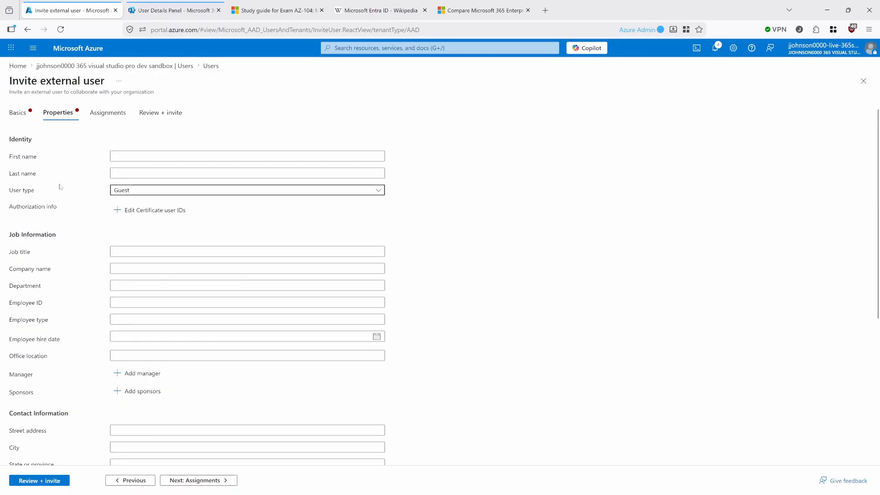
{"action": "left_click", "coordinate": [154, 194]}
{"action": "left_click", "coordinate": [147, 203]}
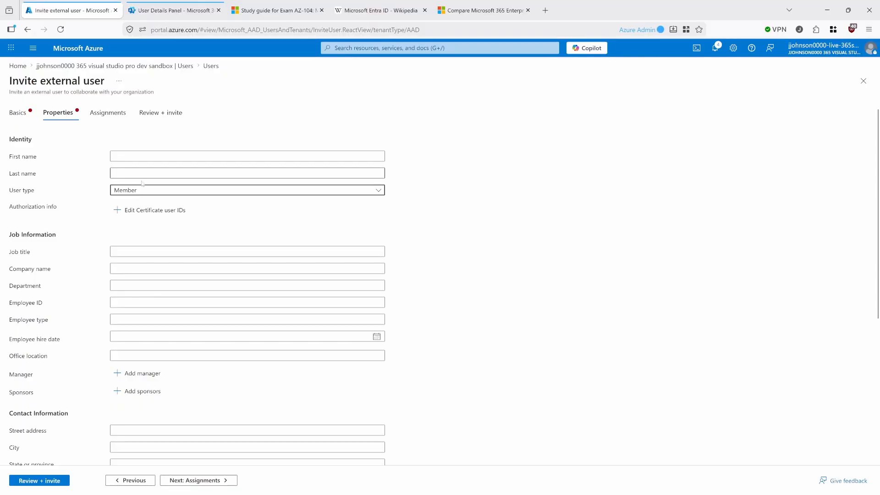
{"action": "left_click", "coordinate": [192, 191]}
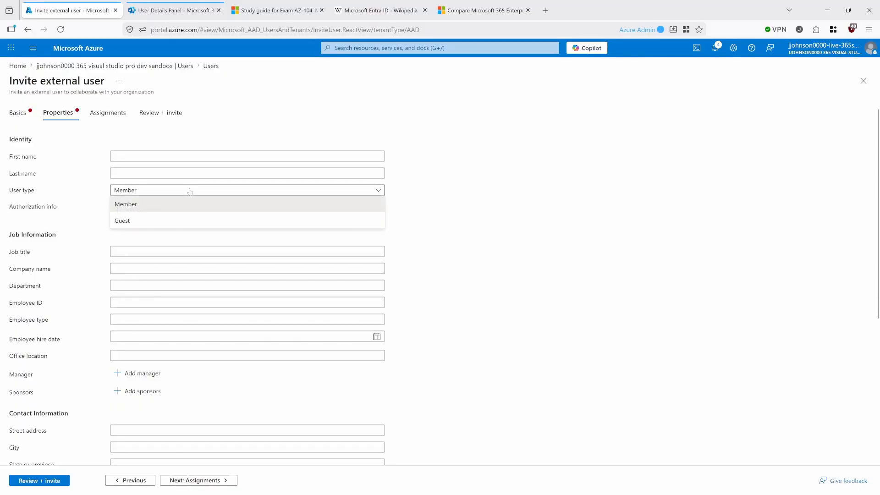
{"action": "left_click", "coordinate": [162, 220]}
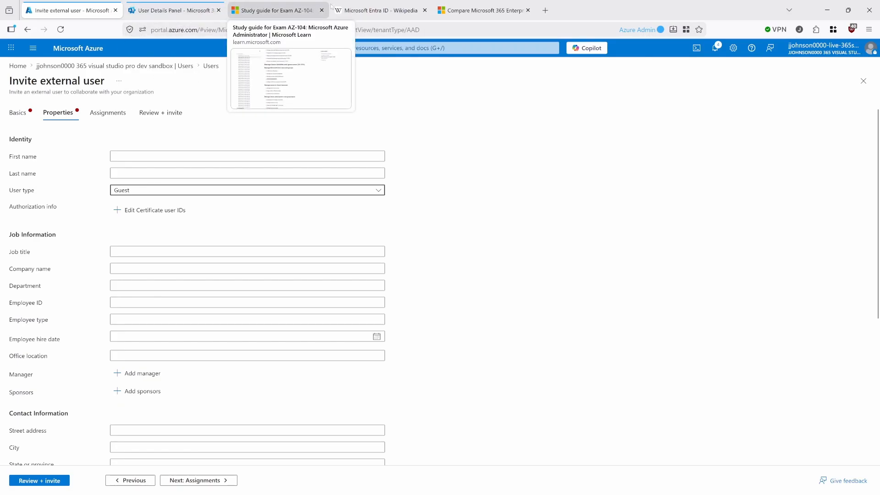
Search the web for "external user member vs guest" and open the Microsoft Learn answer on guest and member user types in Entra ID
{"action": "left_click", "coordinate": [482, 10]}
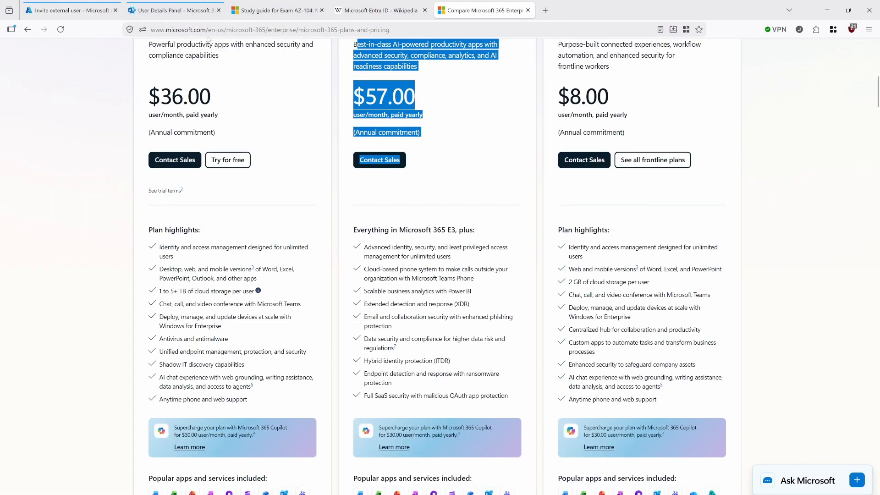
{"action": "left_click", "coordinate": [174, 10]}
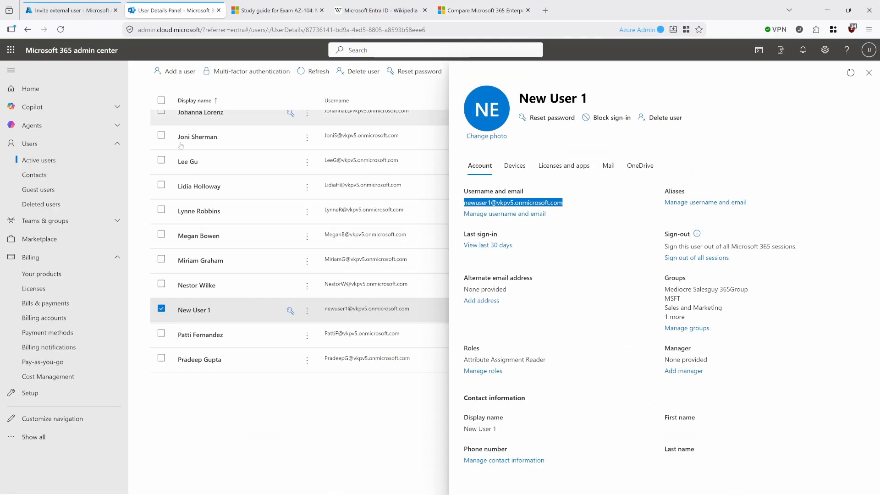
{"action": "left_click", "coordinate": [449, 10]}
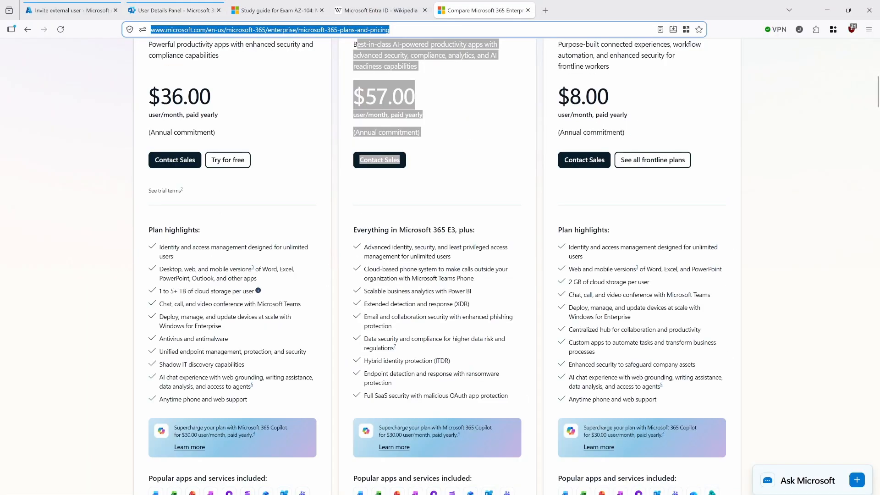
{"action": "type", "text": "external user"}
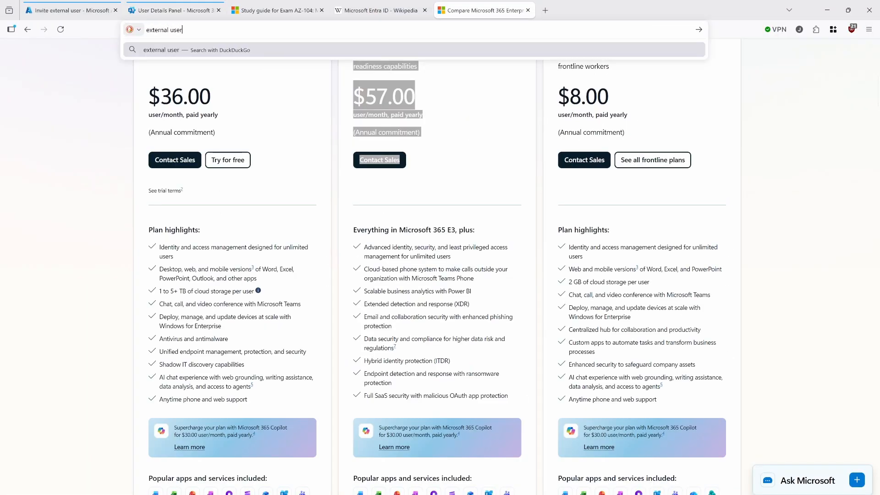
{"action": "type", "text": " member vs guest"}
{"action": "key", "text": "Return"}
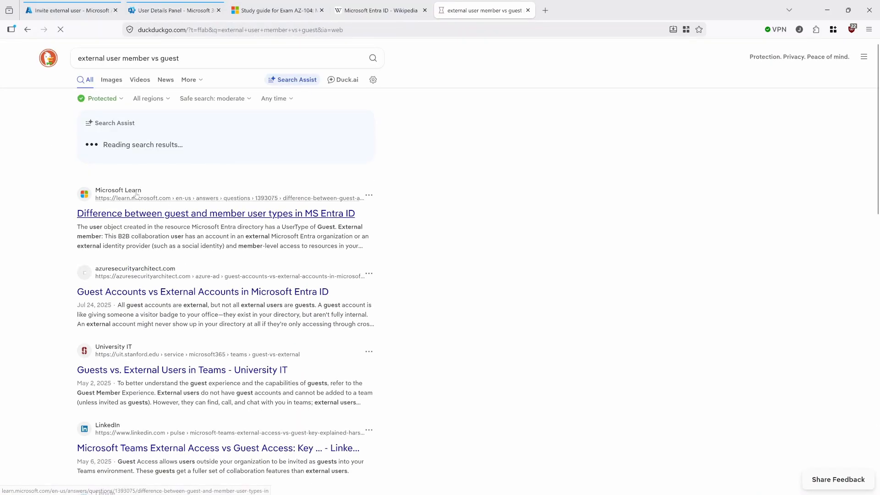
{"action": "left_click", "coordinate": [136, 195]}
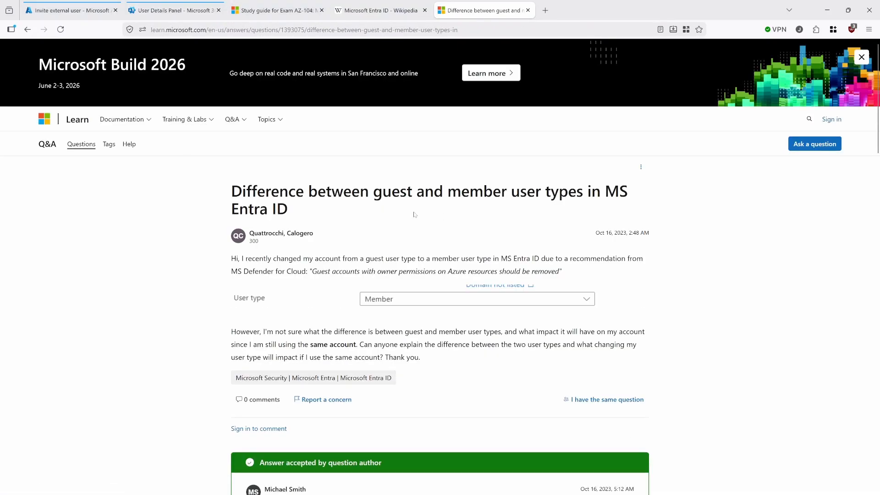
Read the accepted answer's definitions of external guest and external member, highlighting their account and permission descriptions
{"action": "scroll", "coordinate": [283, 287], "scroll_direction": "down", "scroll_amount": 5}
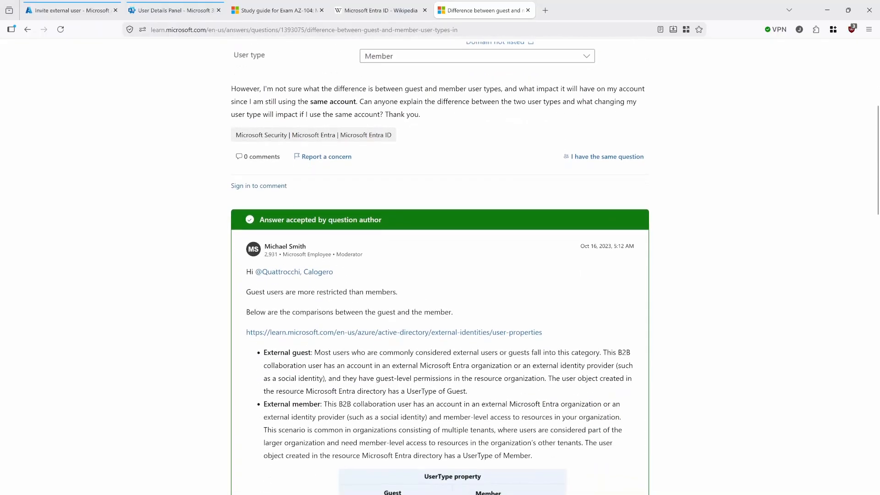
{"action": "scroll", "coordinate": [256, 109], "scroll_direction": "down", "scroll_amount": 3}
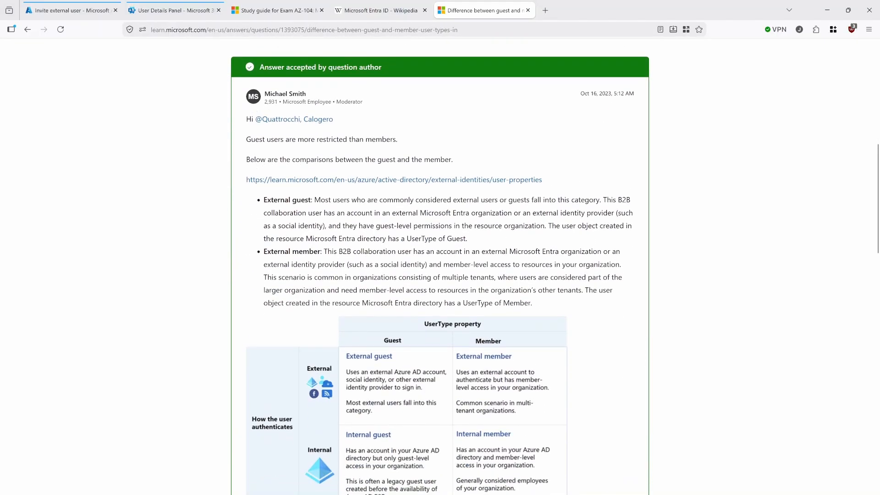
{"action": "left_click_drag", "start_coordinate": [271, 200], "coordinate": [614, 212]}
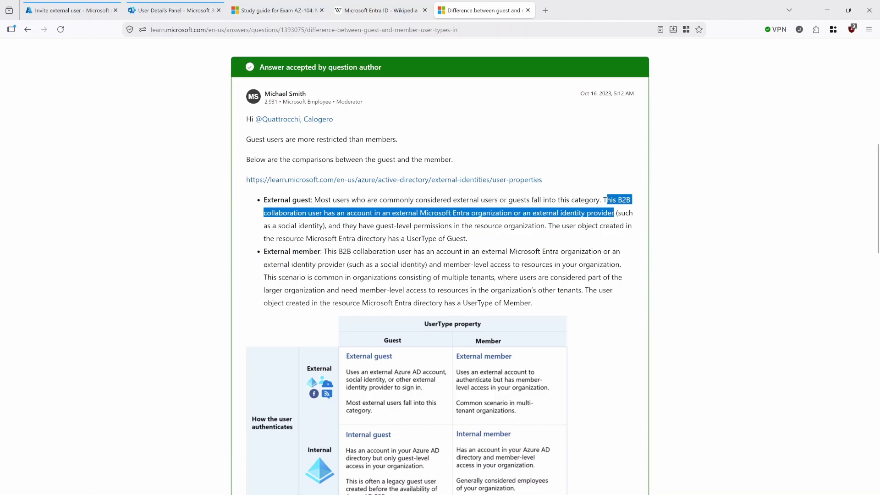
{"action": "left_click", "coordinate": [613, 213]}
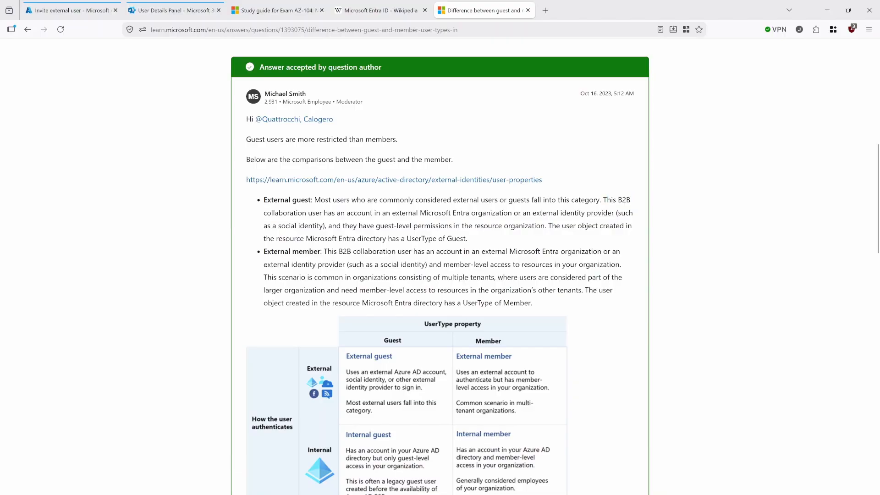
{"action": "left_click_drag", "start_coordinate": [331, 225], "coordinate": [546, 226]}
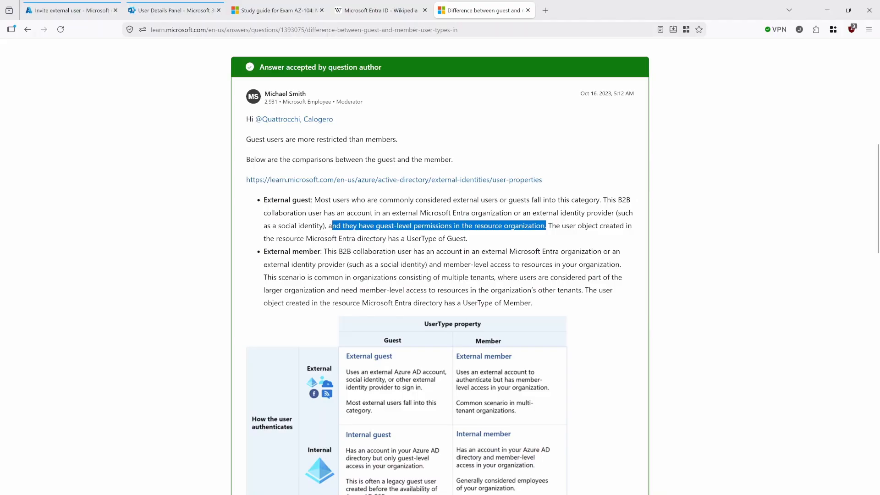
{"action": "left_click_drag", "start_coordinate": [264, 200], "coordinate": [536, 213]}
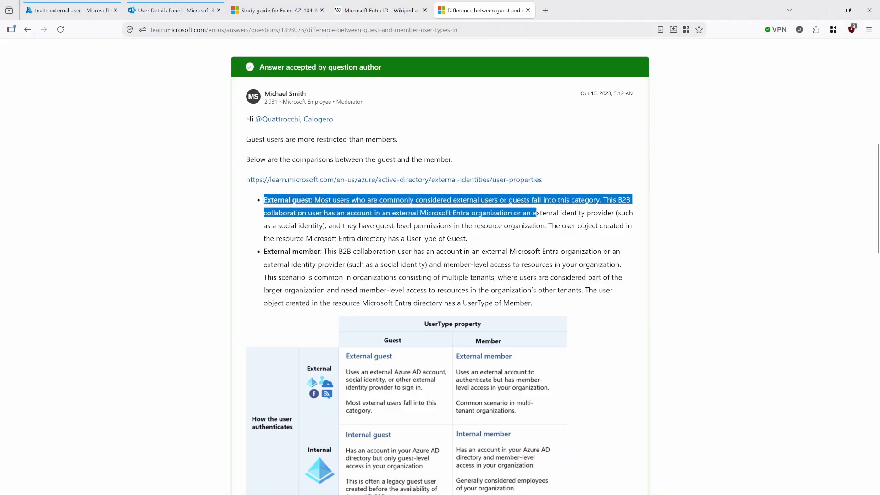
{"action": "left_click_drag", "start_coordinate": [324, 251], "coordinate": [399, 290]}
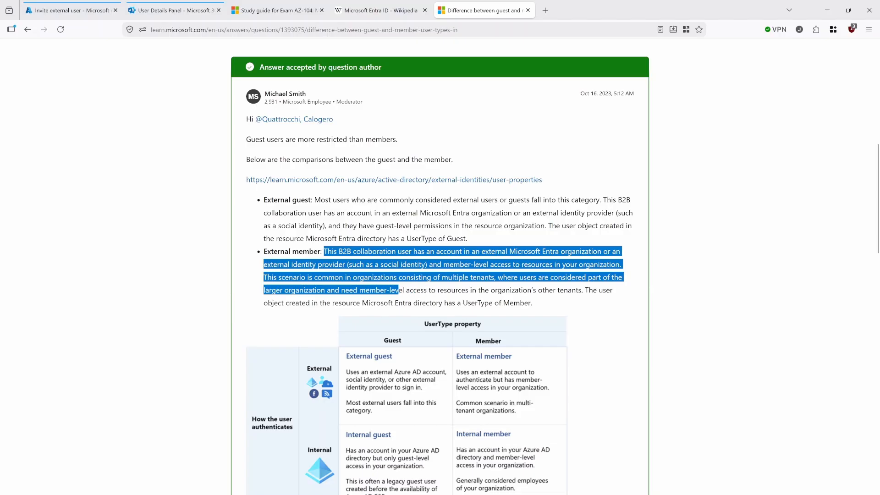
Examine the UserType property matrix and the table comparing member and guest default permissions
{"action": "scroll", "coordinate": [440, 265], "scroll_direction": "down", "scroll_amount": 2}
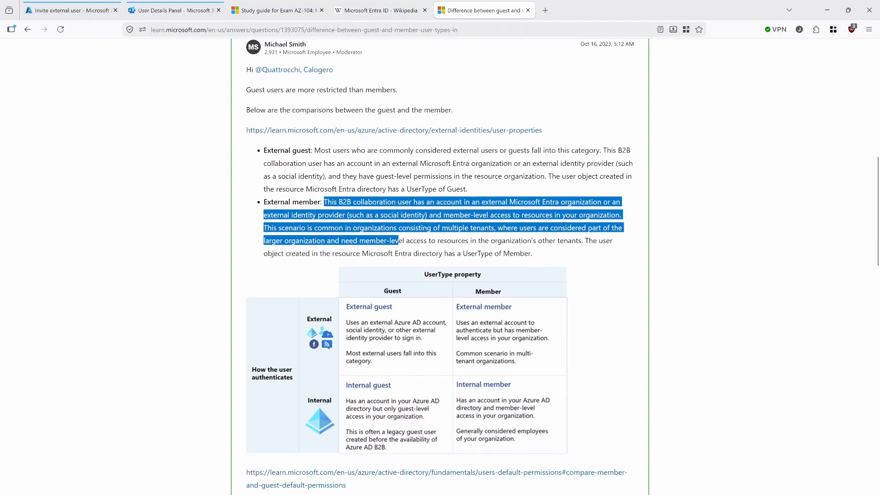
{"action": "left_click", "coordinate": [399, 290]}
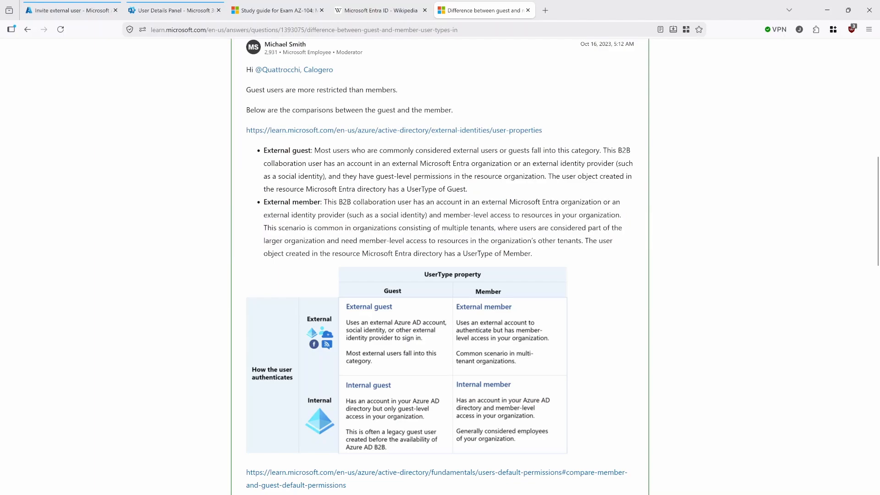
{"action": "scroll", "coordinate": [417, 271], "scroll_direction": "down", "scroll_amount": 3}
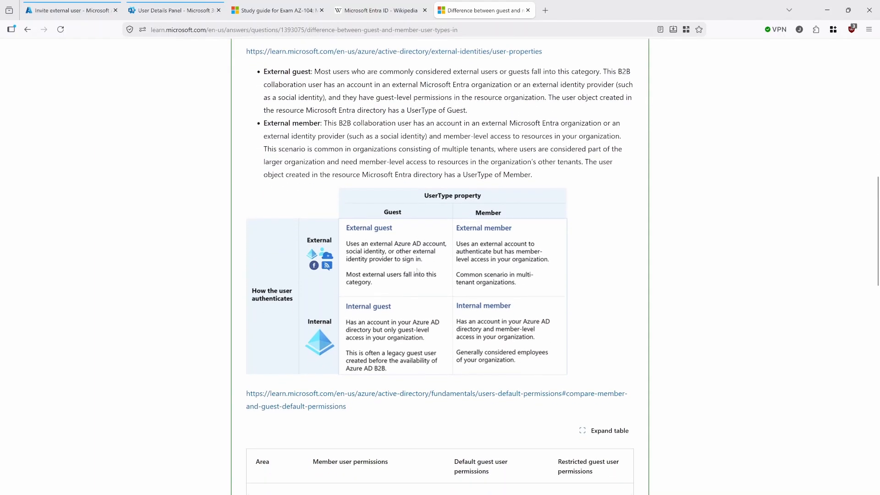
{"action": "scroll", "coordinate": [417, 271], "scroll_direction": "down", "scroll_amount": 3}
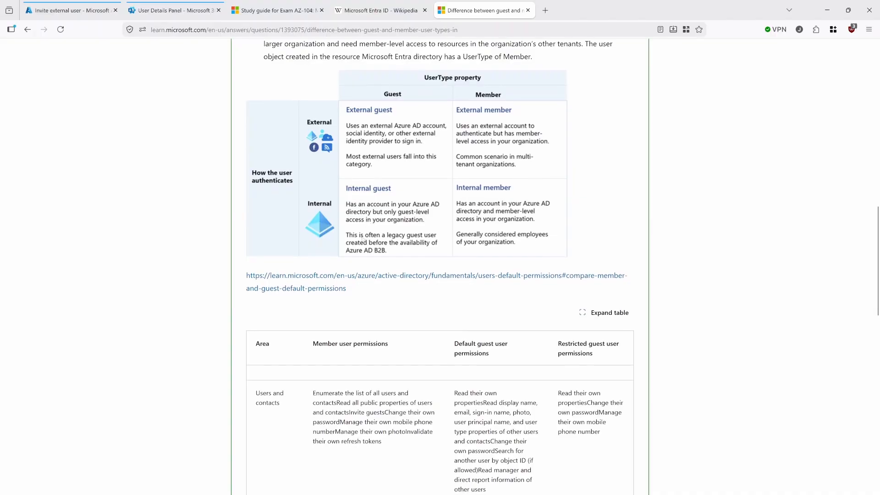
{"action": "scroll", "coordinate": [362, 240], "scroll_direction": "up", "scroll_amount": 3}
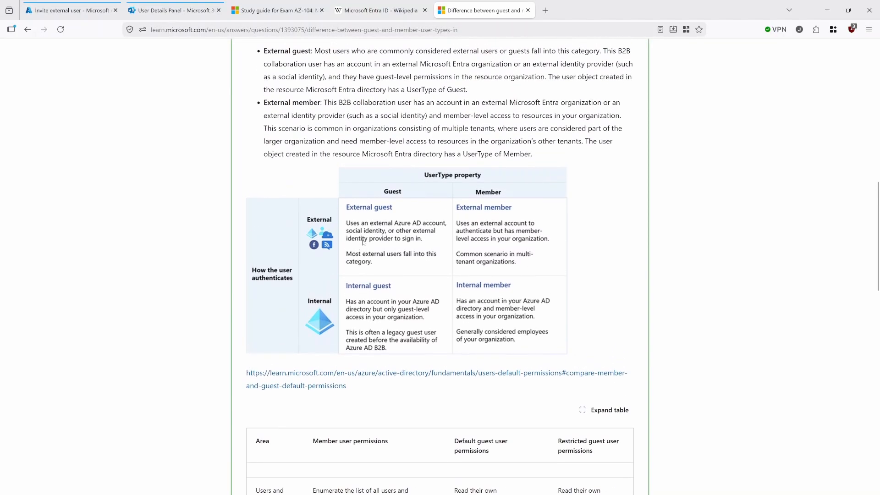
{"action": "scroll", "coordinate": [363, 242], "scroll_direction": "up", "scroll_amount": 3}
Switch to the AZ-104 study guide and highlight the "Manage external users" objective
{"action": "left_click", "coordinate": [69, 10]}
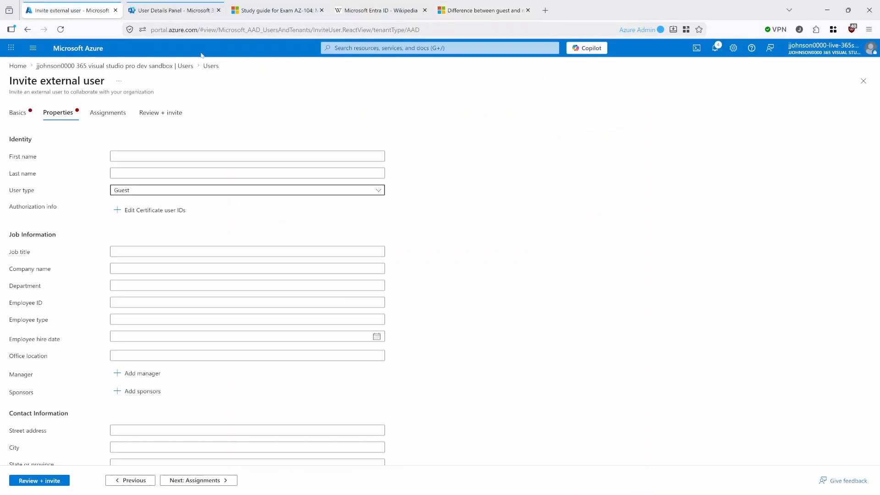
{"action": "left_click", "coordinate": [184, 10]}
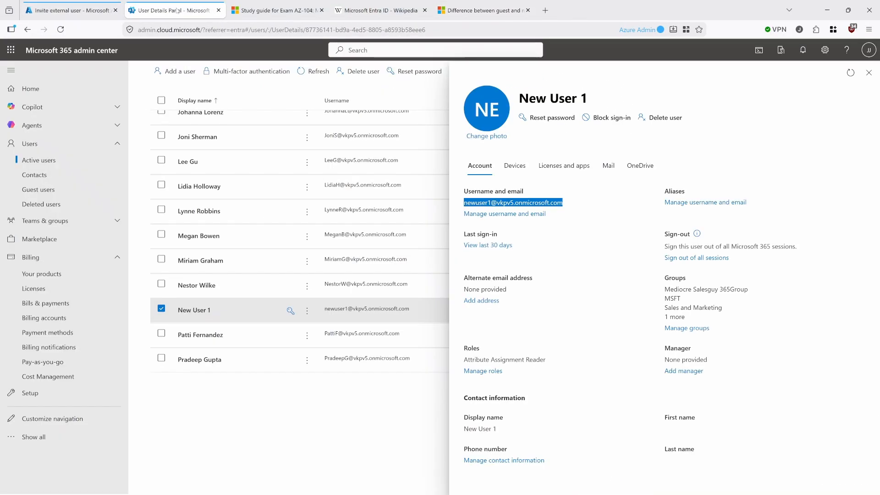
{"action": "left_click", "coordinate": [291, 6]}
{"action": "key", "text": "ctrl+Tab"}
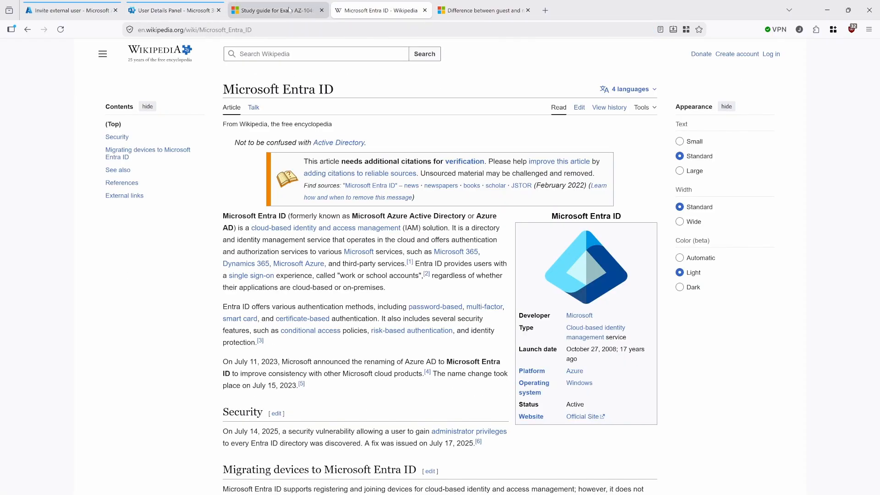
{"action": "left_click", "coordinate": [290, 9]}
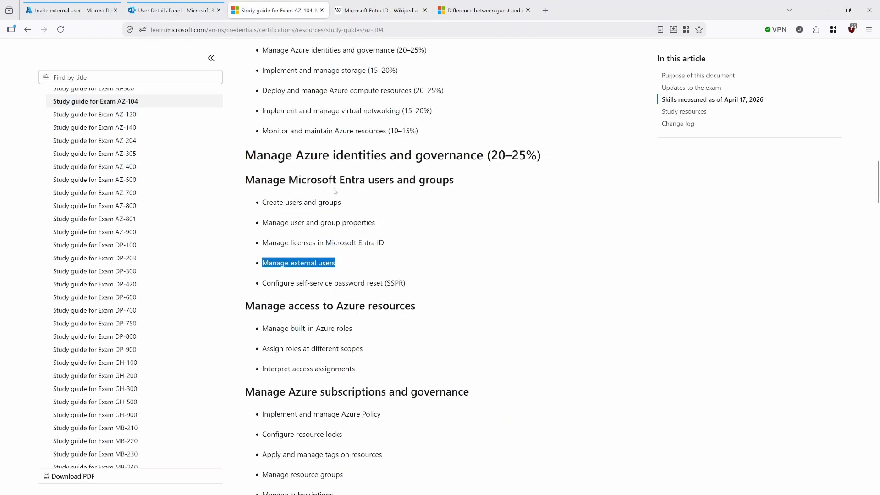
{"action": "left_click", "coordinate": [356, 263]}
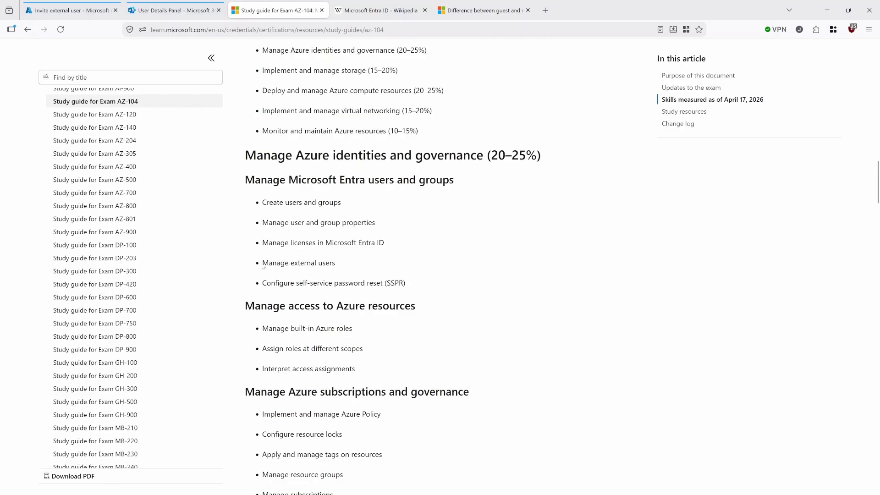
{"action": "left_click_drag", "start_coordinate": [339, 264], "coordinate": [252, 254]}
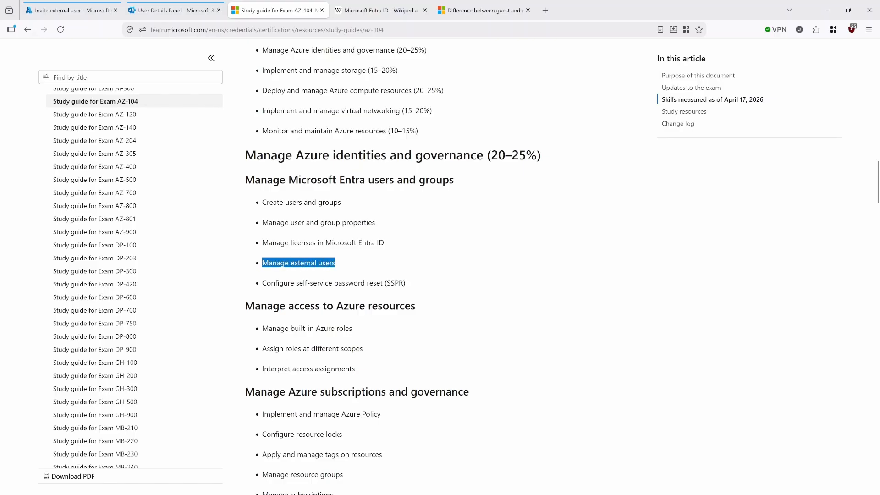
Switch back to the external user invitation in Azure, run its review, and inspect the email field's validation in the basic details
{"action": "left_click", "coordinate": [71, 11]}
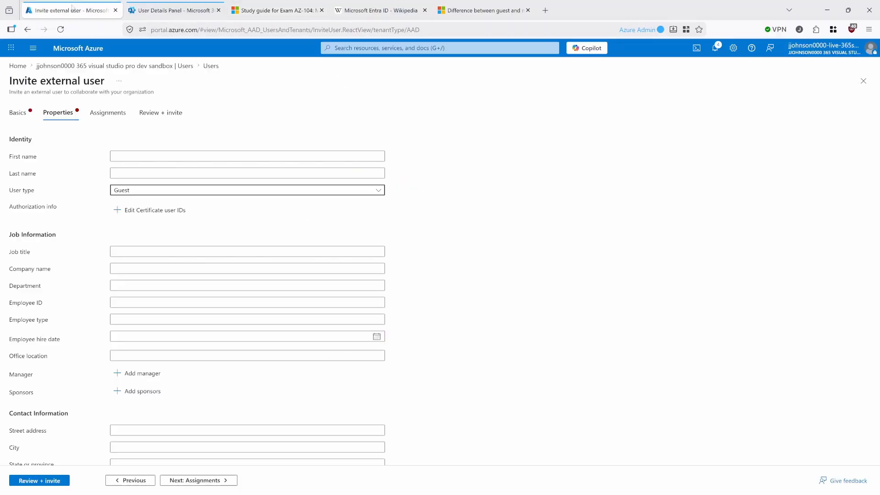
{"action": "scroll", "coordinate": [216, 383], "scroll_direction": "down", "scroll_amount": 5}
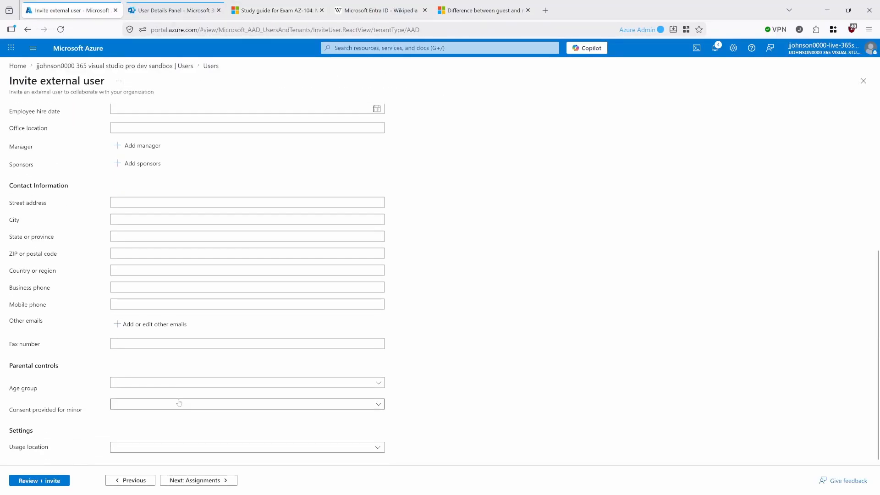
{"action": "left_click", "coordinate": [46, 481]}
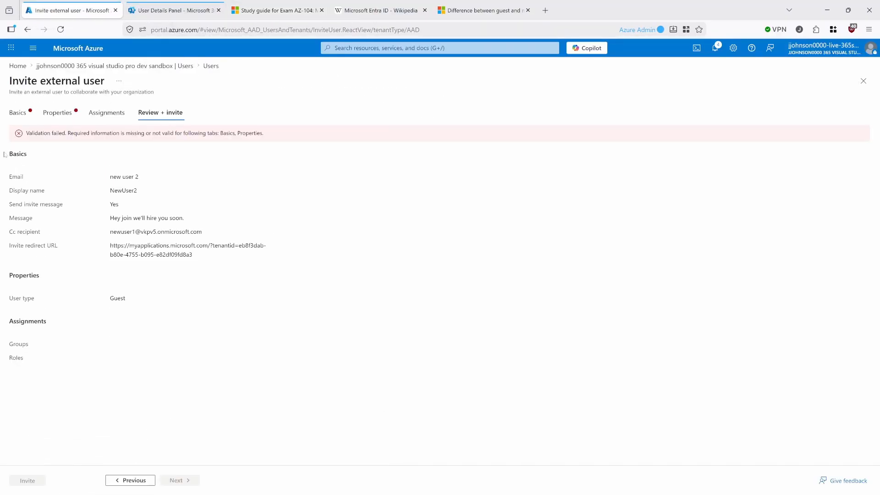
{"action": "left_click", "coordinate": [19, 114]}
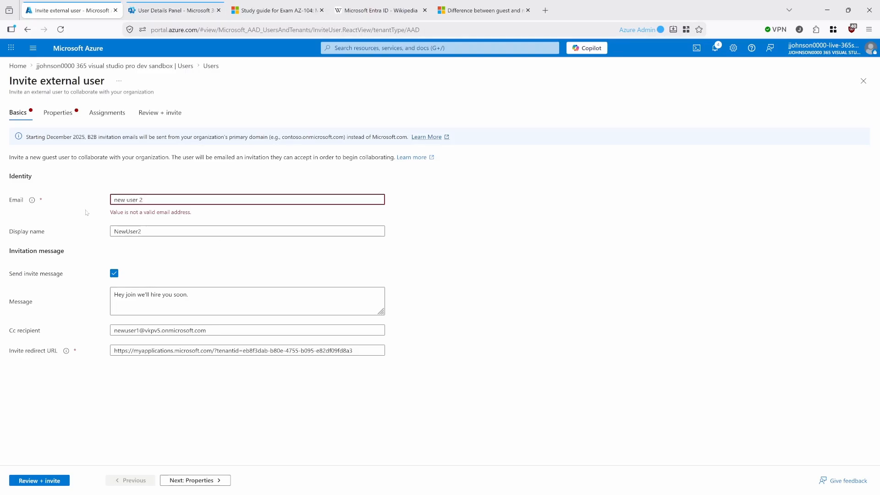
{"action": "left_click_drag", "start_coordinate": [110, 212], "coordinate": [191, 214]}
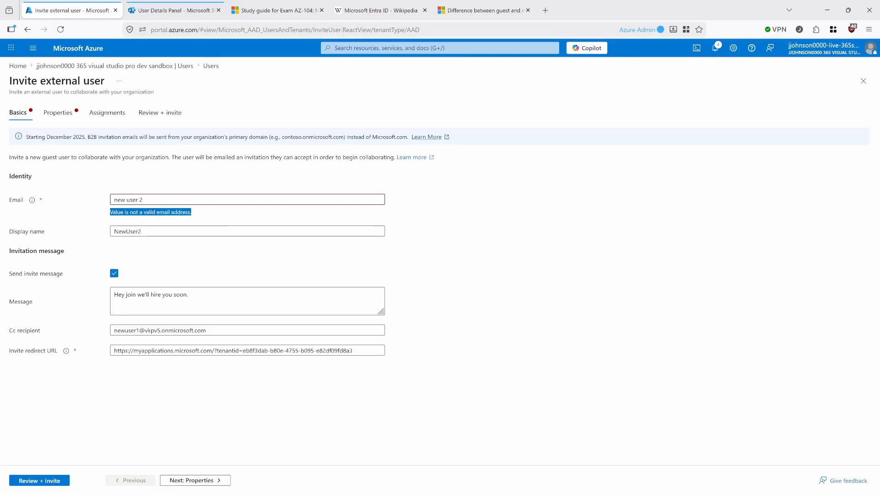
Replace the invitation's email with a correctly formatted address, review the details, and send the invitation to NewUser2
{"action": "left_click", "coordinate": [165, 200]}
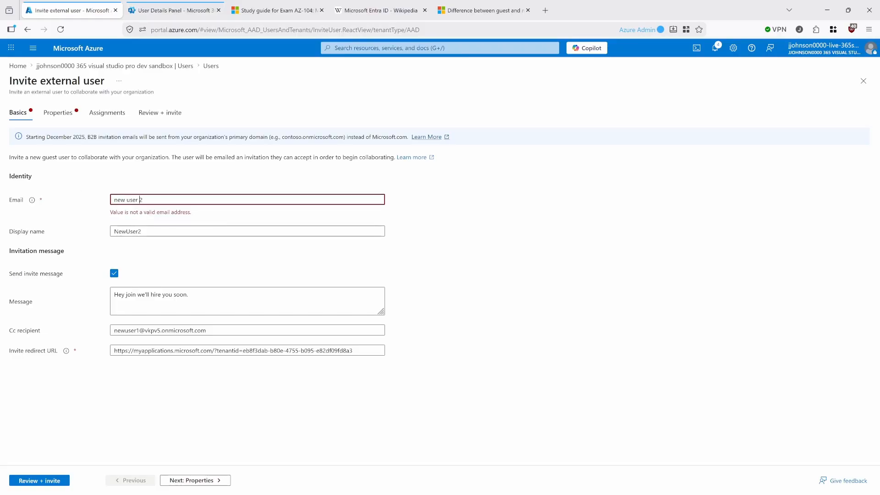
{"action": "left_click", "coordinate": [126, 199]}
{"action": "key", "text": "BackSpace"}
{"action": "left_click", "coordinate": [136, 200]}
{"action": "key", "text": "BackSpace"}
{"action": "type", "text": "newuser2"}
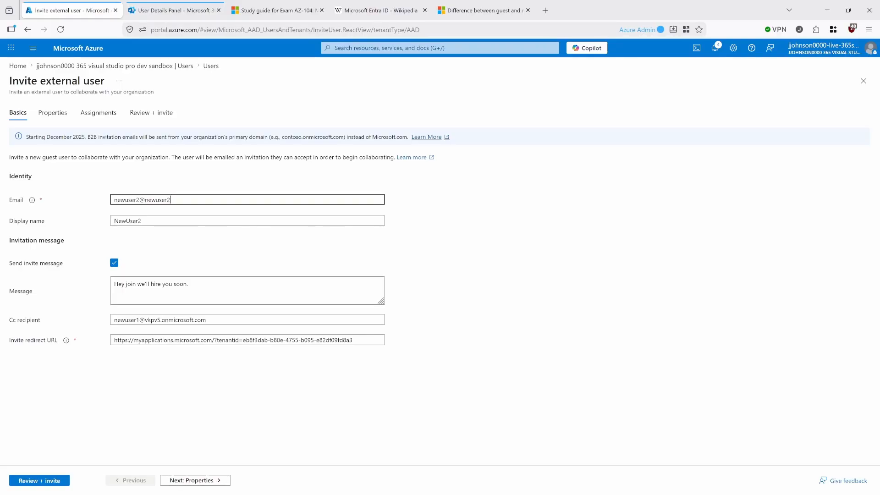
{"action": "type", "text": ".com"}
{"action": "left_click", "coordinate": [33, 480]}
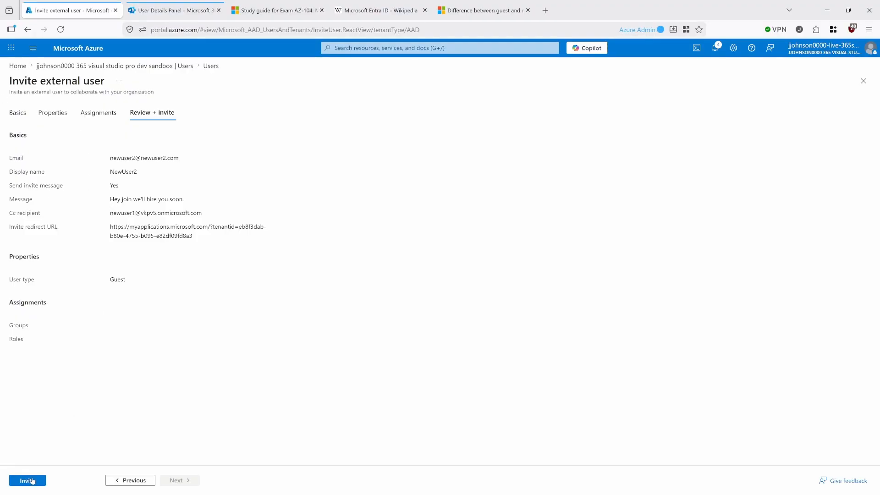
{"action": "left_click", "coordinate": [28, 481]}
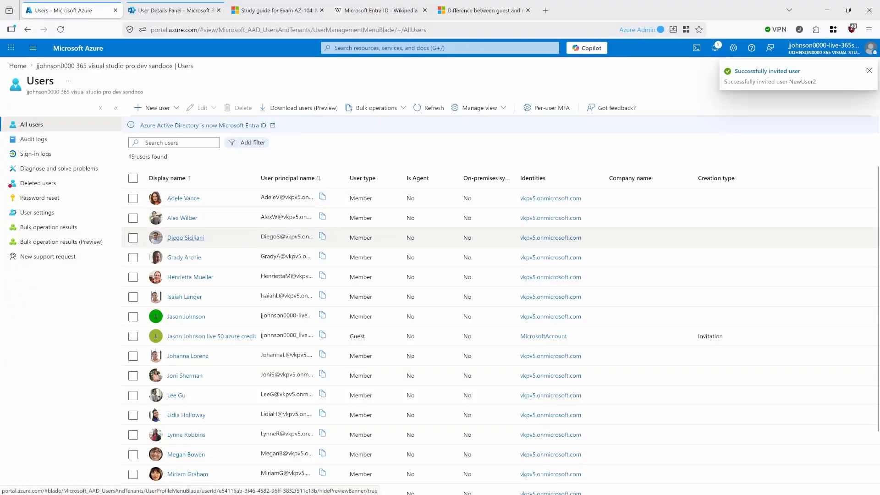
Reload the Entra ID user list from the portal home, search it for "new", and open NewUser2's profile
{"action": "scroll", "coordinate": [156, 266], "scroll_direction": "down", "scroll_amount": 2}
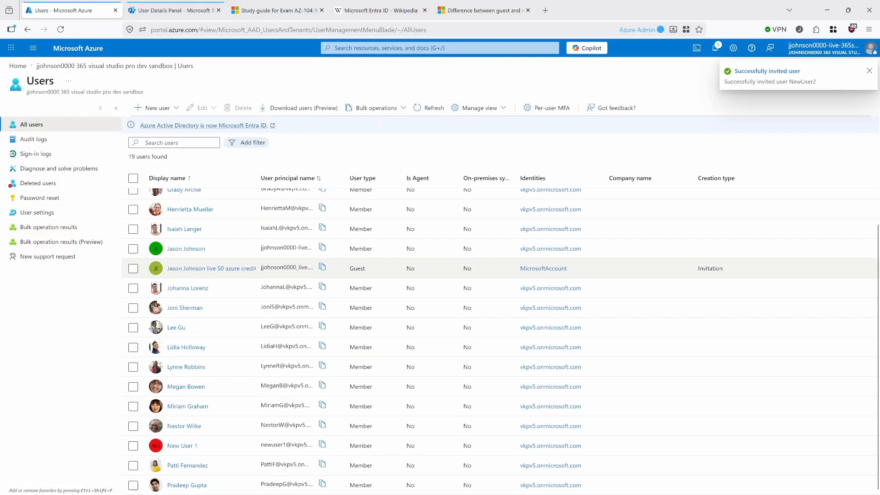
{"action": "left_click", "coordinate": [17, 65]}
{"action": "left_click", "coordinate": [268, 106]}
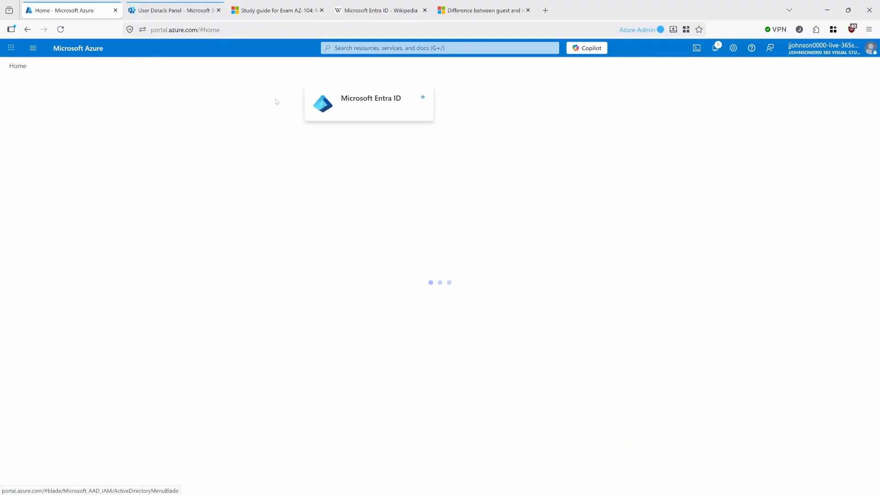
{"action": "left_click", "coordinate": [37, 188]}
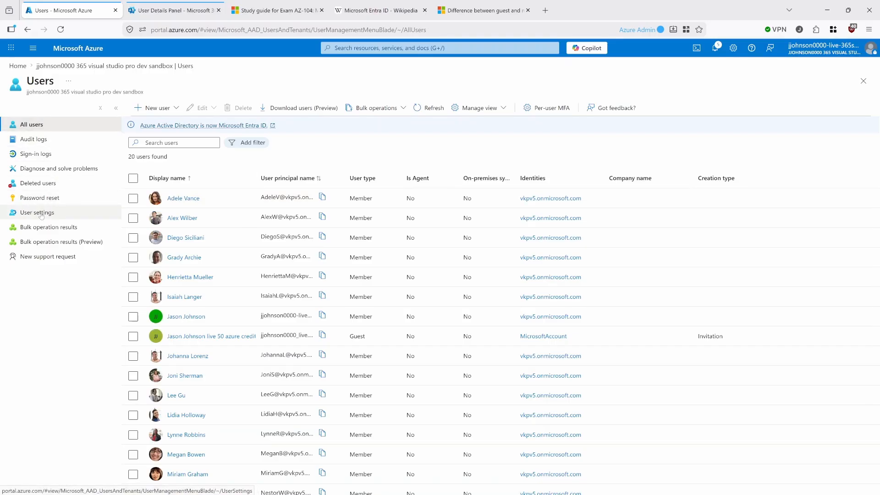
{"action": "left_click", "coordinate": [132, 143]}
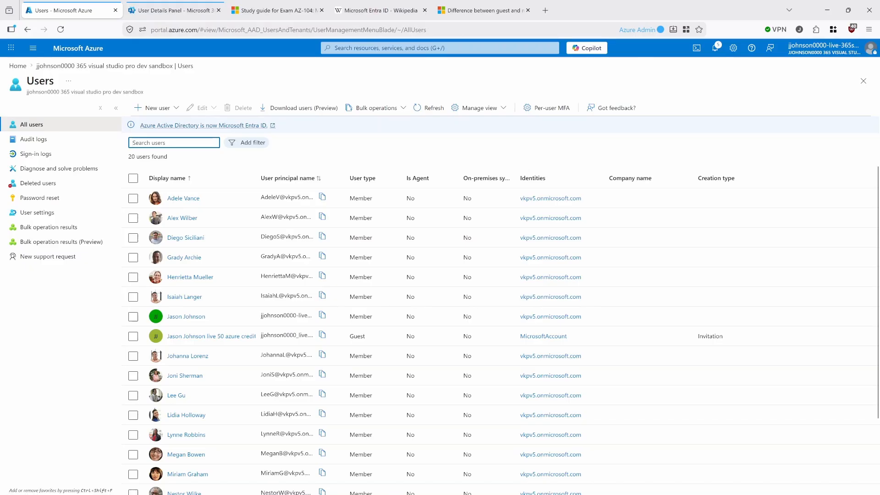
{"action": "type", "text": "new"}
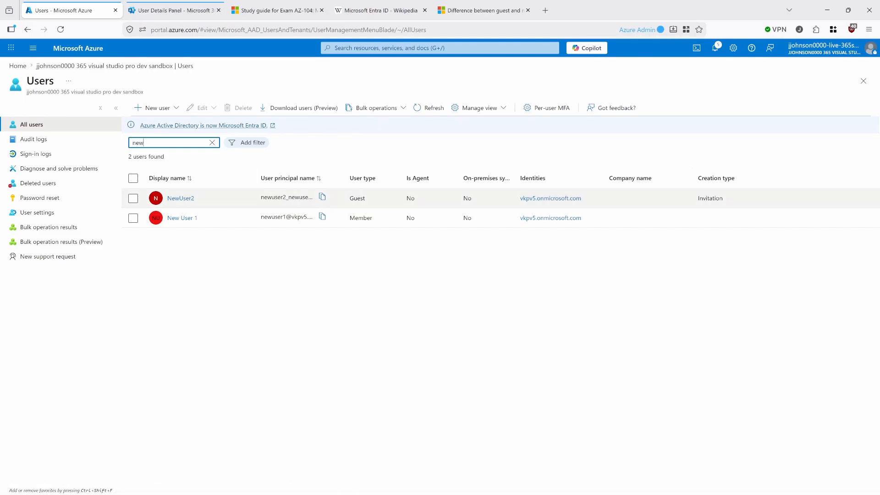
{"action": "left_click", "coordinate": [187, 200]}
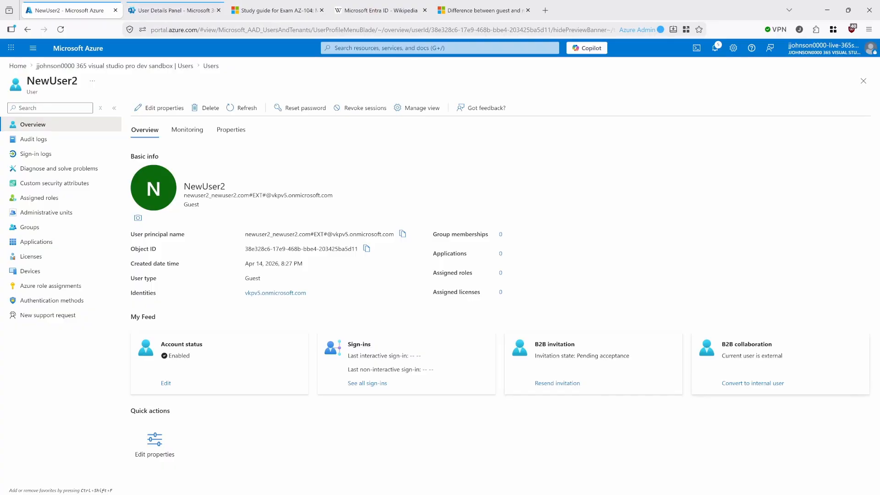
Highlight NewUser2's B2B collaboration and invitation states, and view the editable identity properties without changing them
{"action": "left_click_drag", "start_coordinate": [721, 355], "coordinate": [793, 358]}
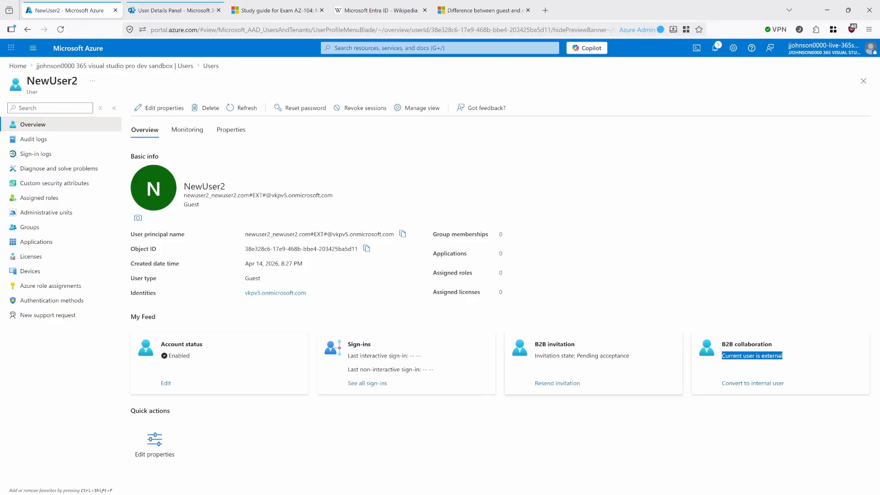
{"action": "left_click_drag", "start_coordinate": [535, 356], "coordinate": [630, 357]}
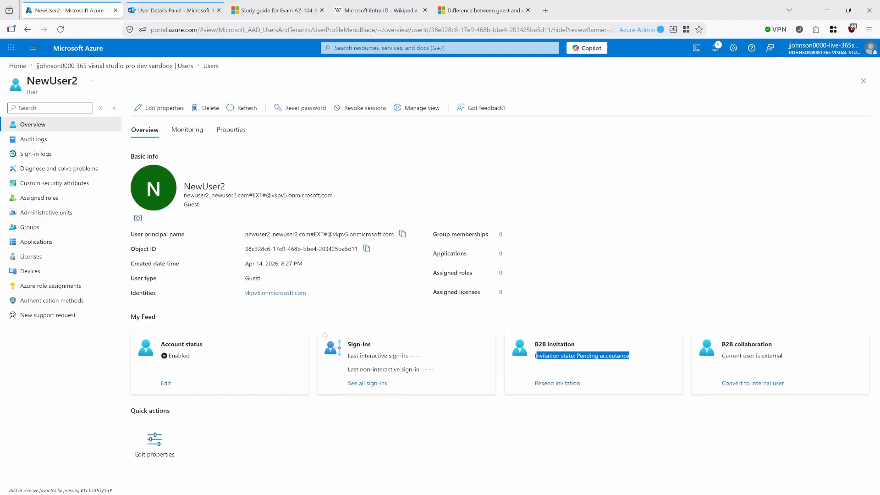
{"action": "left_click", "coordinate": [154, 443]}
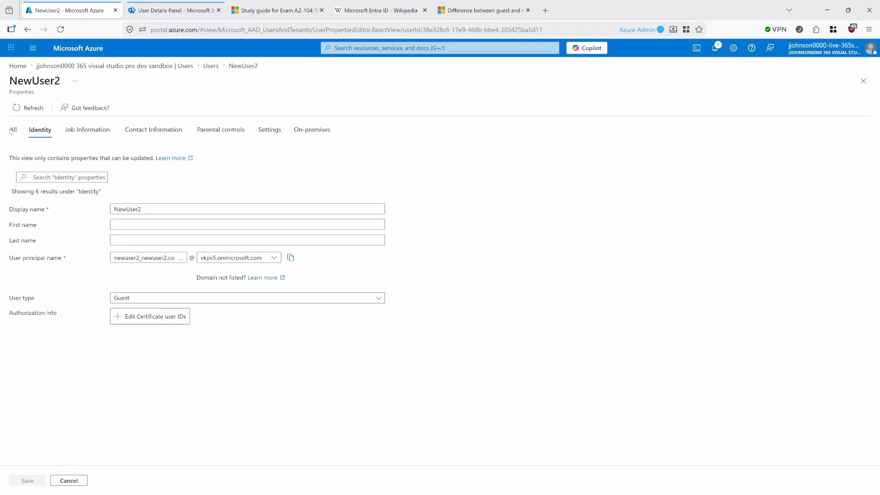
{"action": "left_click", "coordinate": [69, 481]}
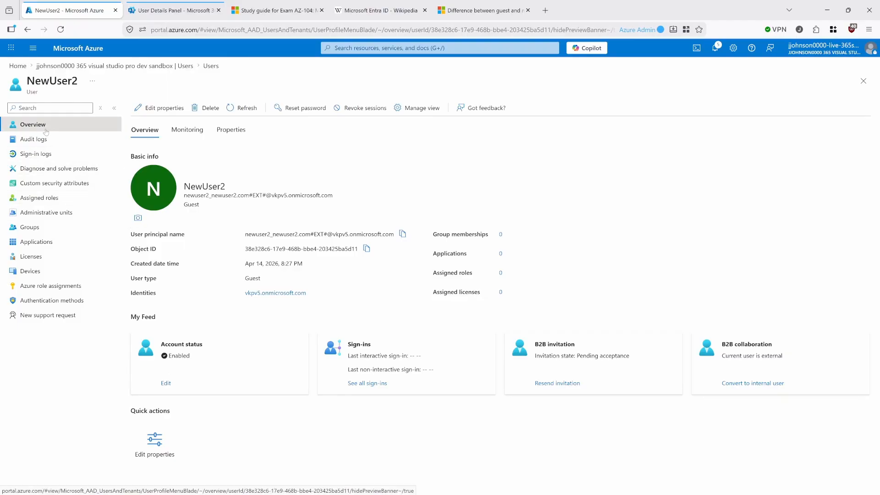
Switch to the AZ-104 study guide and highlight the "Configure self-service password reset (SSPR)" objective
{"action": "left_click", "coordinate": [260, 10]}
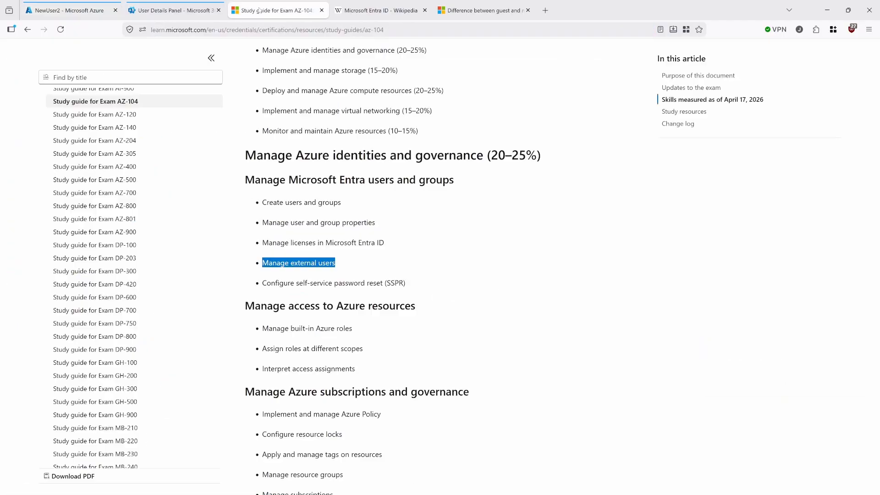
{"action": "left_click", "coordinate": [69, 10]}
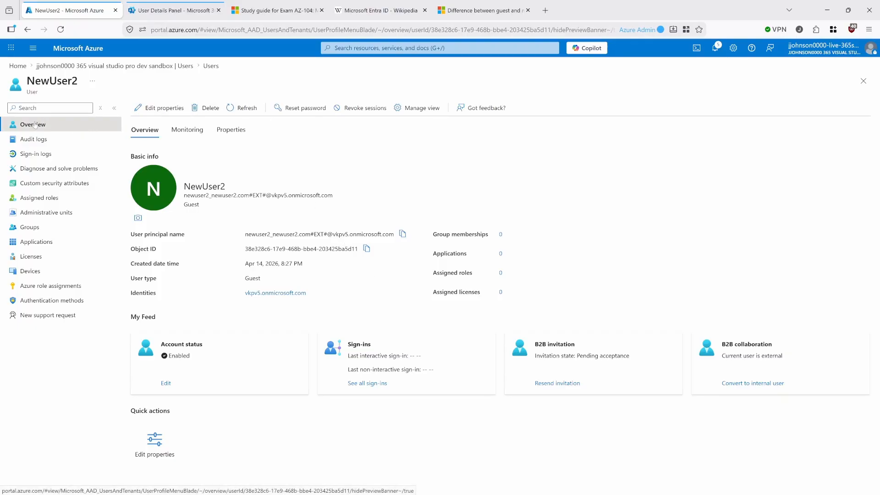
{"action": "left_click", "coordinate": [288, 8]}
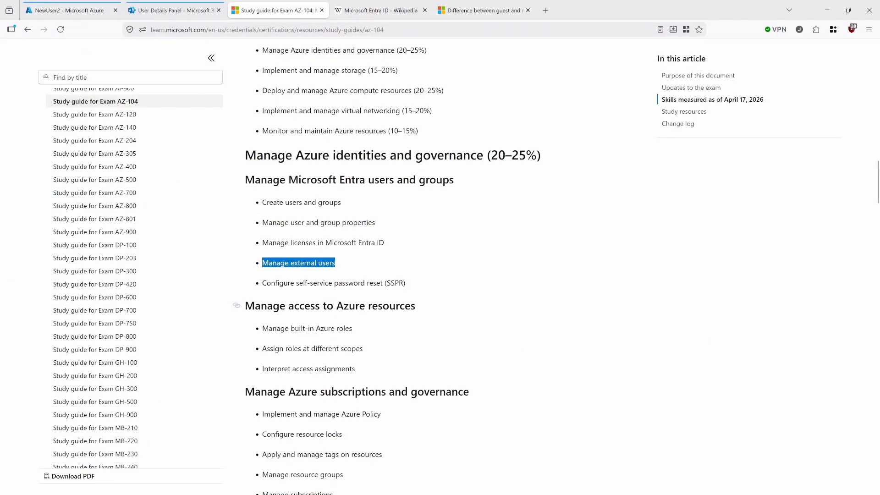
{"action": "left_click_drag", "start_coordinate": [262, 283], "coordinate": [424, 283]}
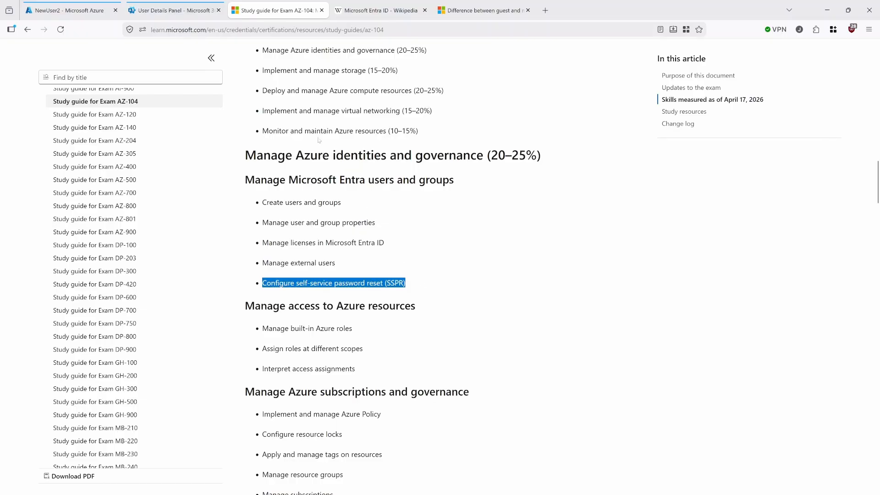
Return to the Entra ID tenant overview in Azure and look through the Manage options for password reset settings
{"action": "left_click", "coordinate": [70, 12]}
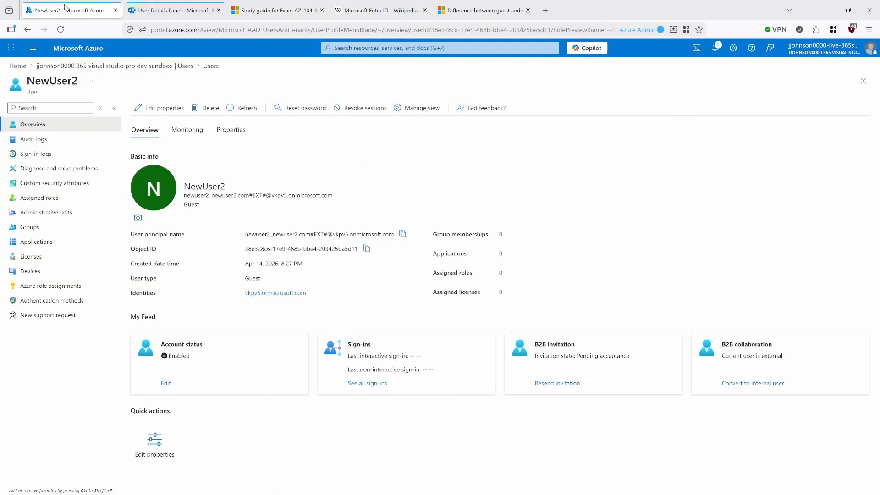
{"action": "left_click", "coordinate": [17, 68]}
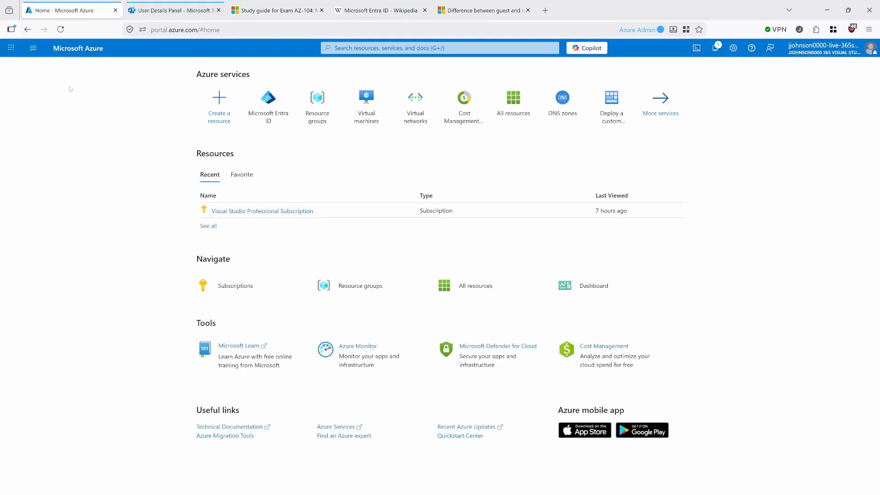
{"action": "left_click", "coordinate": [268, 103]}
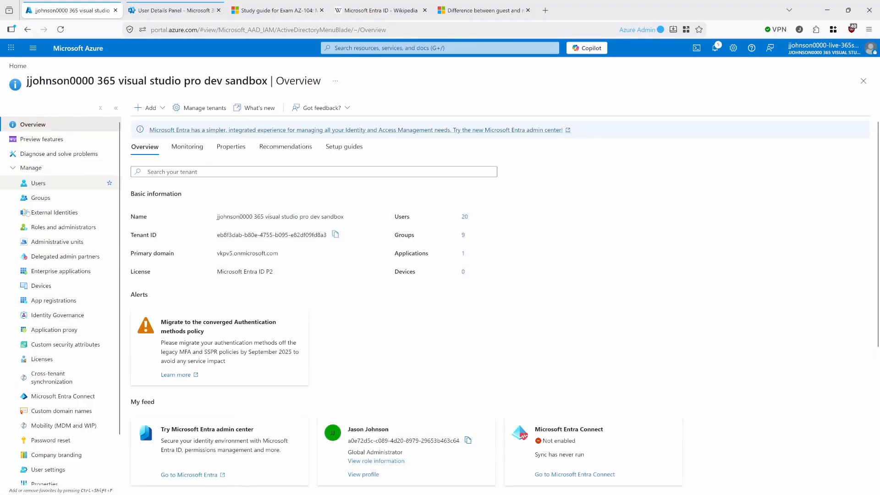
{"action": "scroll", "coordinate": [46, 275], "scroll_direction": "down", "scroll_amount": 2}
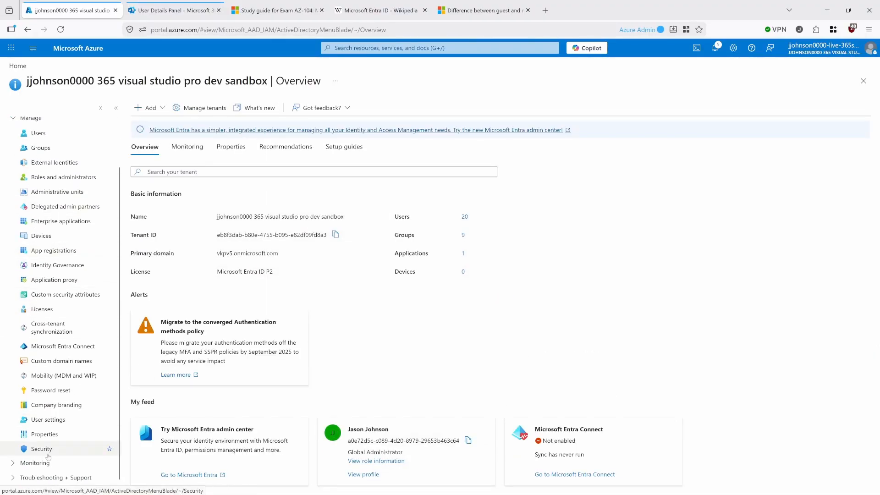
{"action": "scroll", "coordinate": [46, 207], "scroll_direction": "up", "scroll_amount": 3}
{"action": "left_click", "coordinate": [13, 169]}
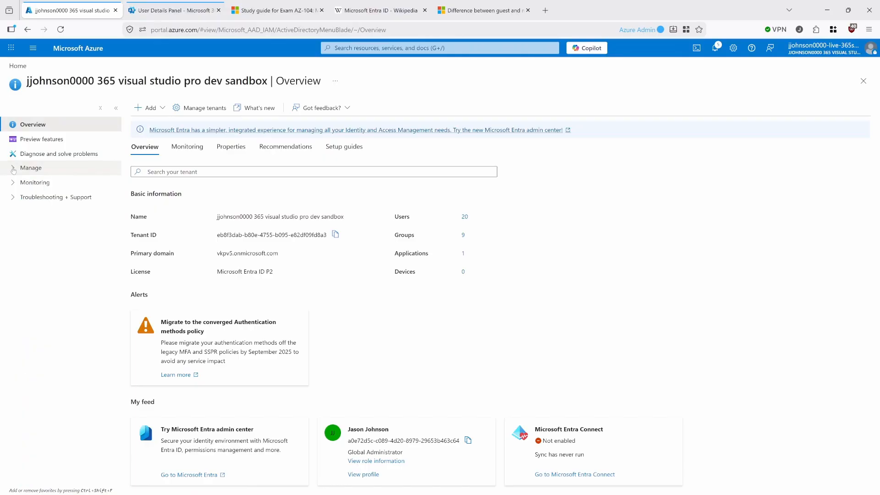
{"action": "left_click", "coordinate": [14, 169]}
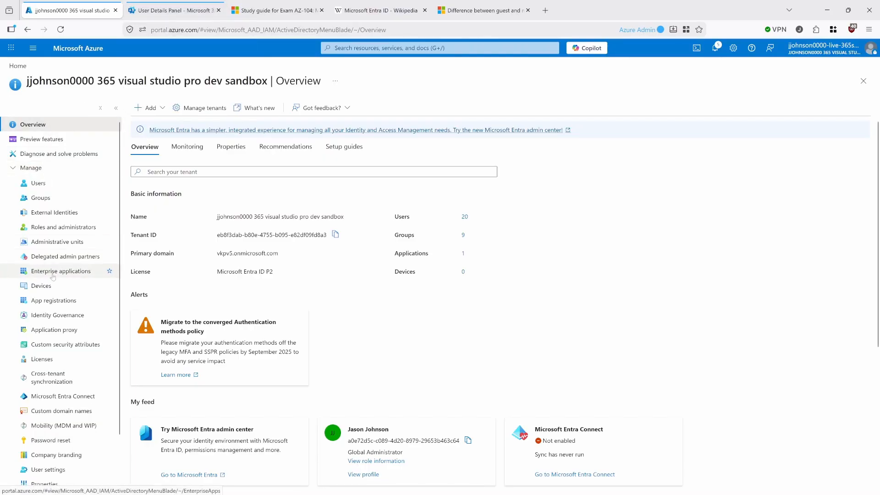
{"action": "scroll", "coordinate": [53, 277], "scroll_direction": "down", "scroll_amount": 1}
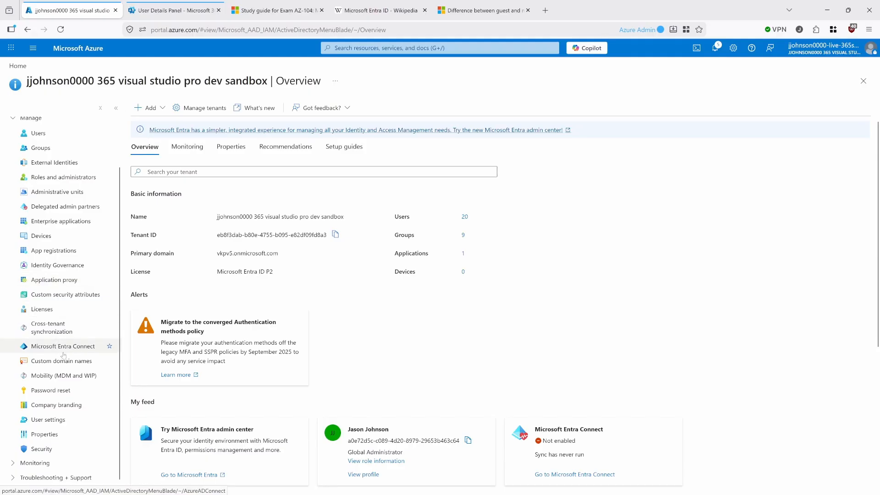
{"action": "scroll", "coordinate": [46, 386], "scroll_direction": "up", "scroll_amount": 1}
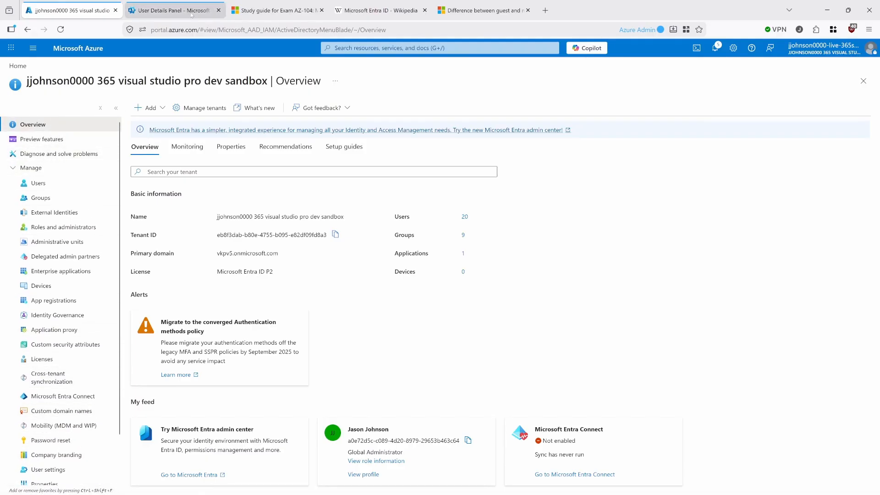
Switch to the Microsoft 365 admin center, close New User 1's details, and open the Identity admin center from the full navigation list
{"action": "left_click", "coordinate": [169, 13]}
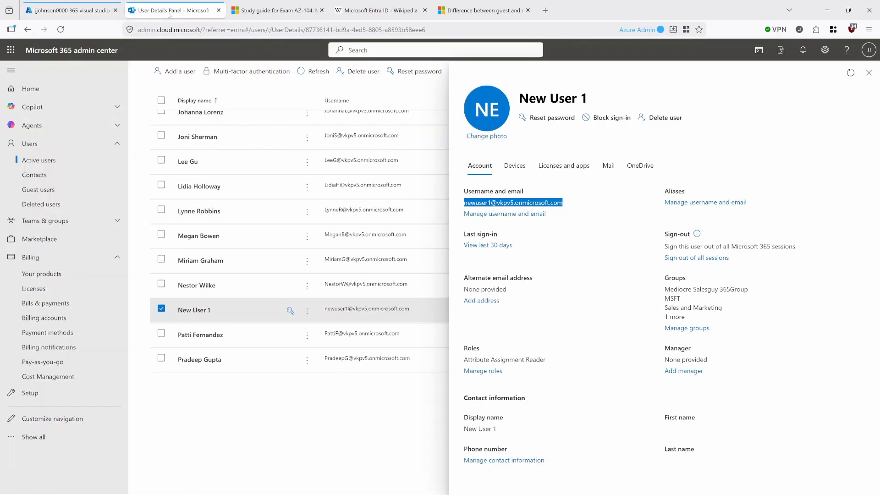
{"action": "left_click", "coordinate": [868, 73]}
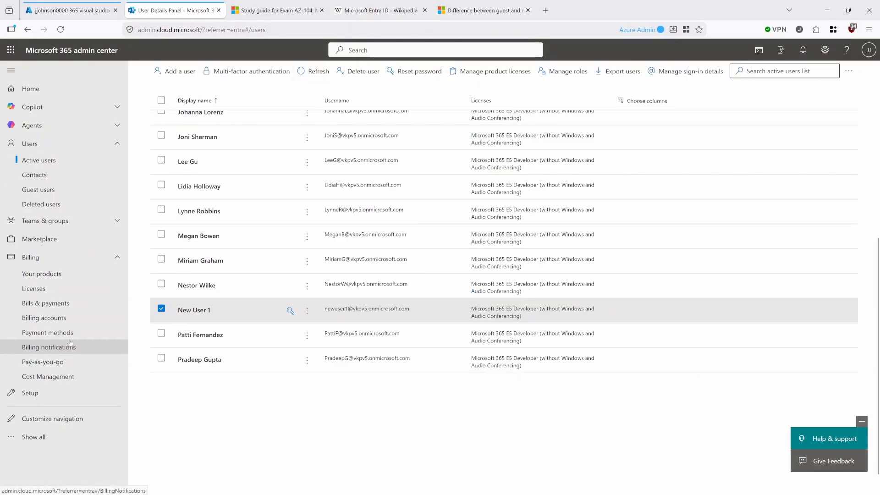
{"action": "left_click", "coordinate": [36, 435]}
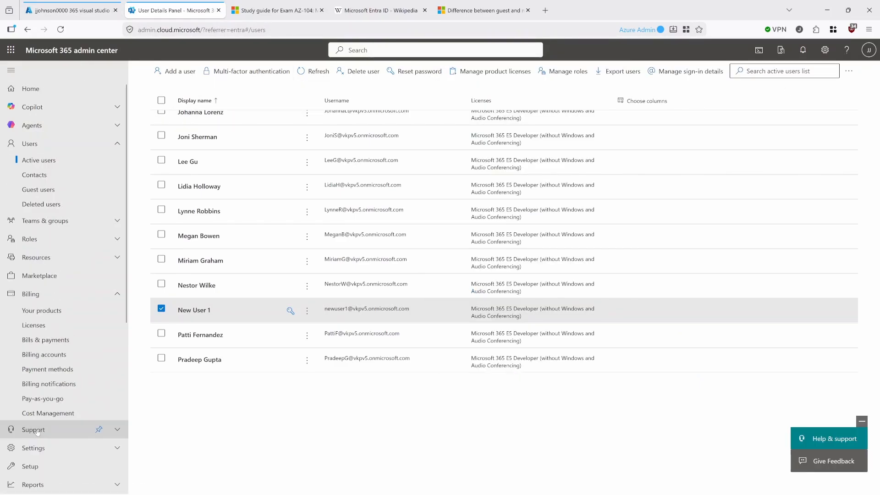
{"action": "scroll", "coordinate": [39, 389], "scroll_direction": "down", "scroll_amount": 5}
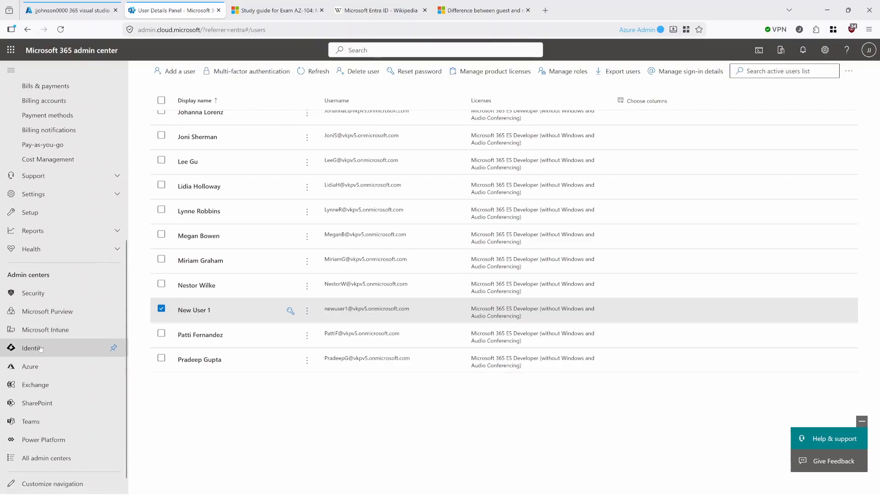
{"action": "left_click", "coordinate": [40, 351]}
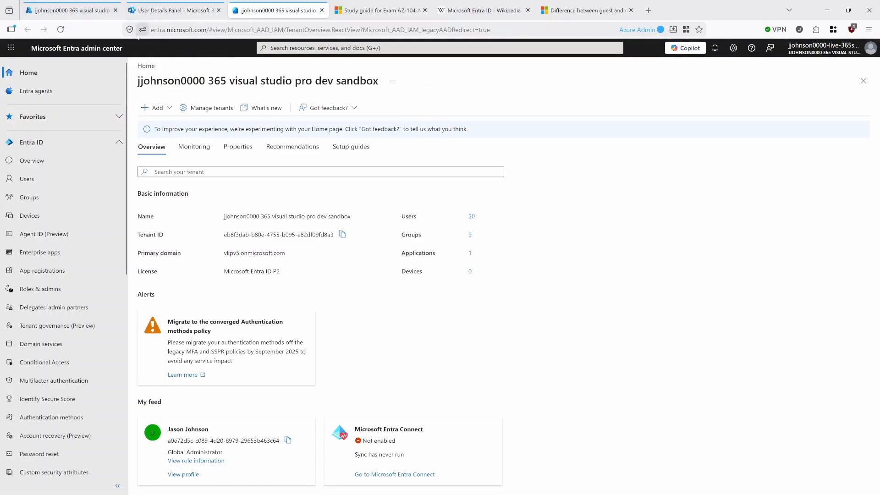
Compare the Azure portal's Entra ID Manage options with the Microsoft Entra admin center's navigation, including the Monitoring & health entries
{"action": "left_click", "coordinate": [71, 10]}
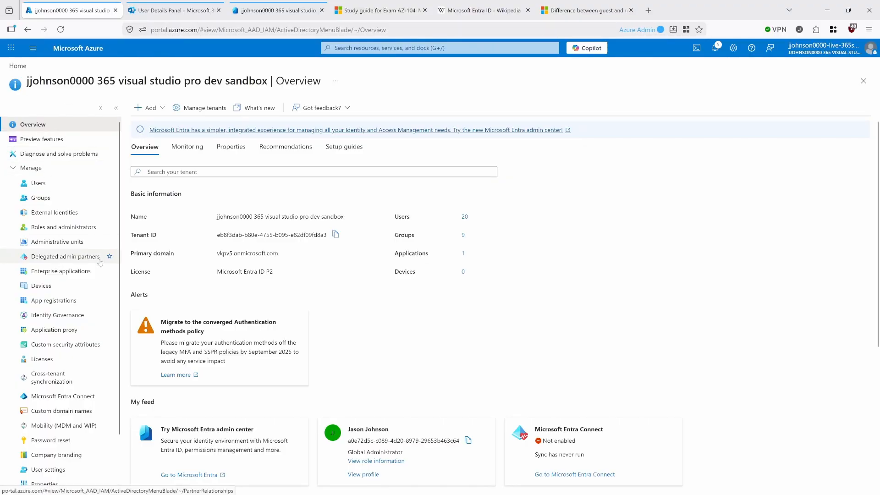
{"action": "scroll", "coordinate": [102, 261], "scroll_direction": "down", "scroll_amount": 1}
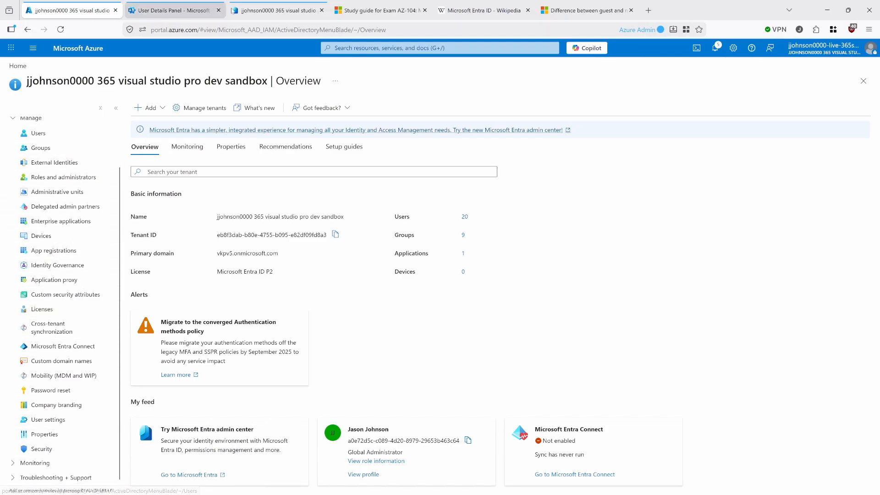
{"action": "left_click", "coordinate": [275, 10]}
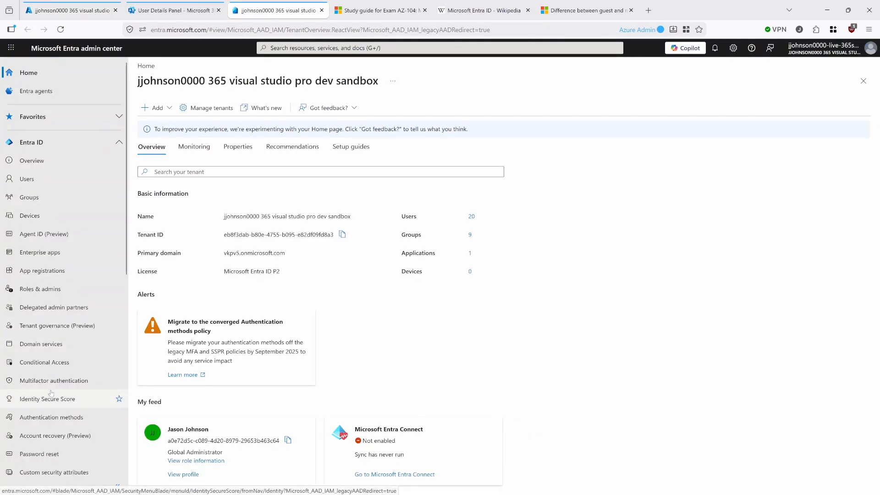
{"action": "scroll", "coordinate": [64, 300], "scroll_direction": "down", "scroll_amount": 2}
{"action": "scroll", "coordinate": [63, 300], "scroll_direction": "down", "scroll_amount": 5}
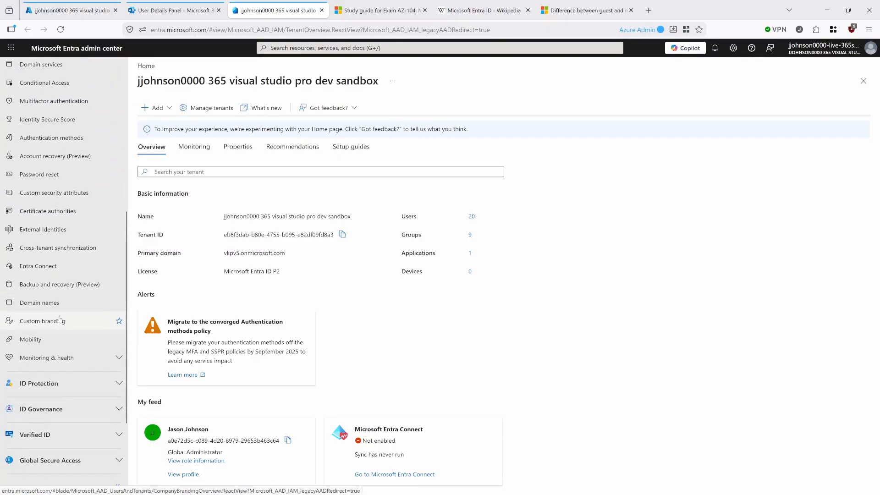
{"action": "left_click", "coordinate": [75, 349]}
{"action": "scroll", "coordinate": [57, 344], "scroll_direction": "down", "scroll_amount": 5}
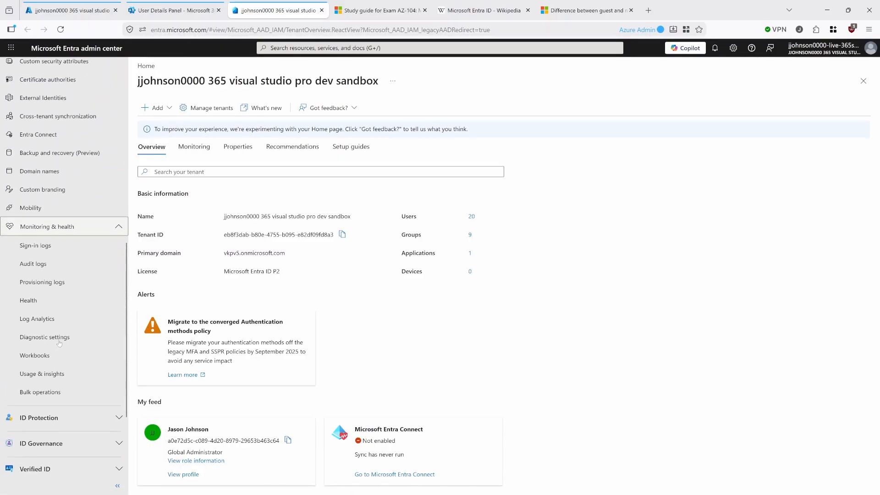
{"action": "scroll", "coordinate": [59, 343], "scroll_direction": "up", "scroll_amount": 12}
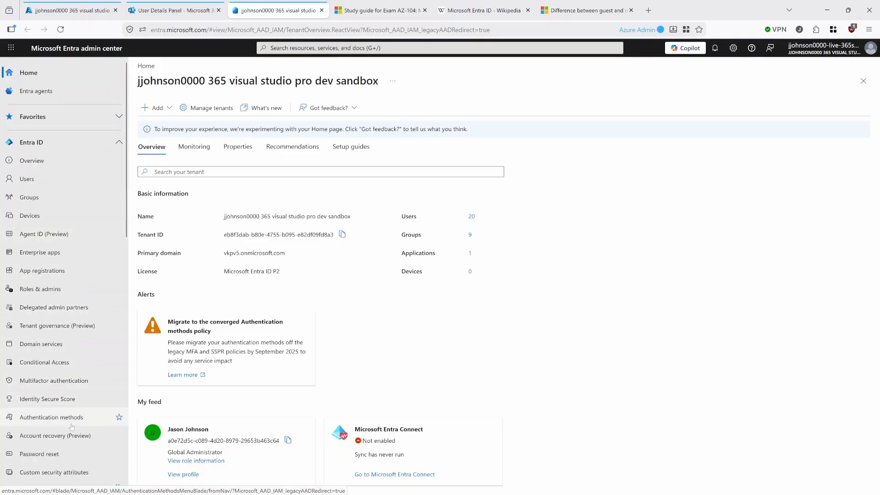
Open the Entra ID password reset settings and cross-check the SSPR objective in the AZ-104 study guide
{"action": "left_click", "coordinate": [82, 453]}
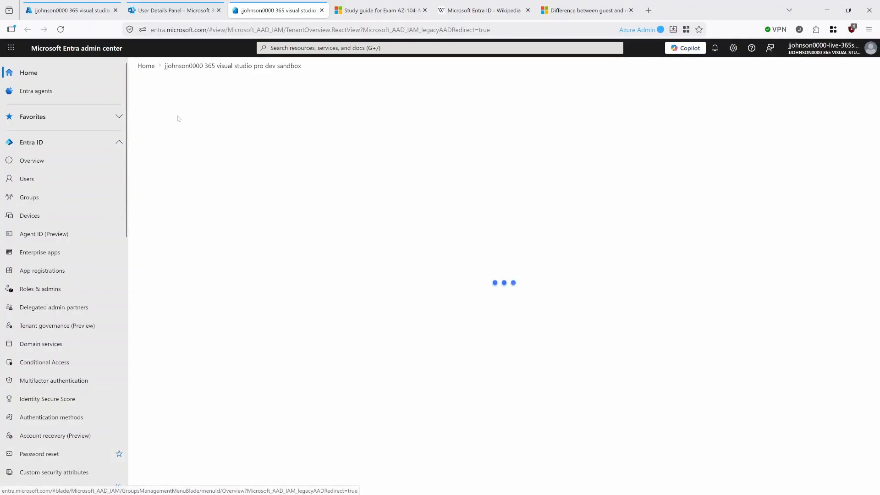
{"action": "left_click", "coordinate": [364, 11]}
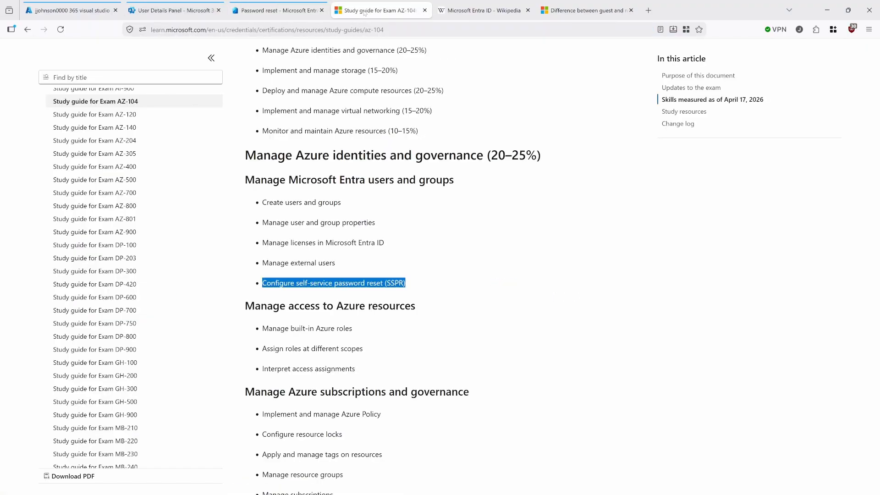
{"action": "left_click", "coordinate": [275, 10]}
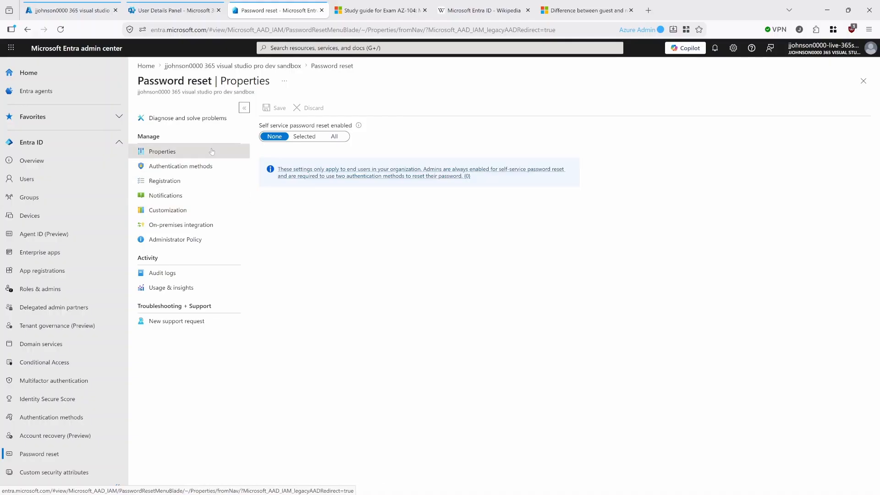
Read the explanation of the "Self service password reset enabled" setting
{"action": "scroll", "coordinate": [47, 360], "scroll_direction": "down", "scroll_amount": 2}
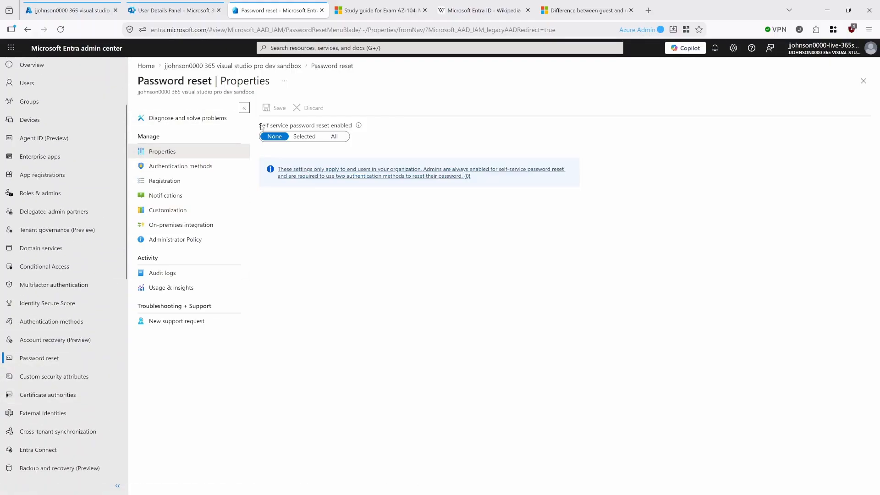
{"action": "left_click_drag", "start_coordinate": [261, 126], "coordinate": [356, 128]}
{"action": "left_click", "coordinate": [357, 127]}
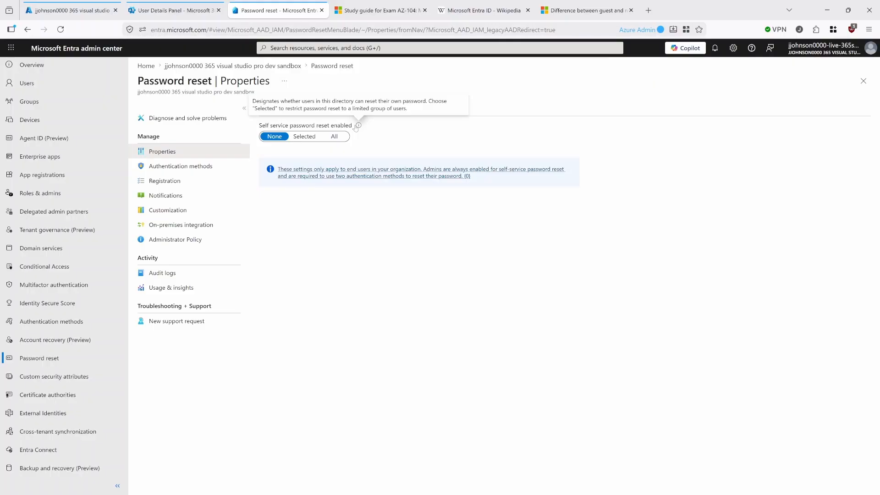
Try to enable self-service password reset for All users, save the policy, and reload the page to check the setting
{"action": "left_click", "coordinate": [336, 138]}
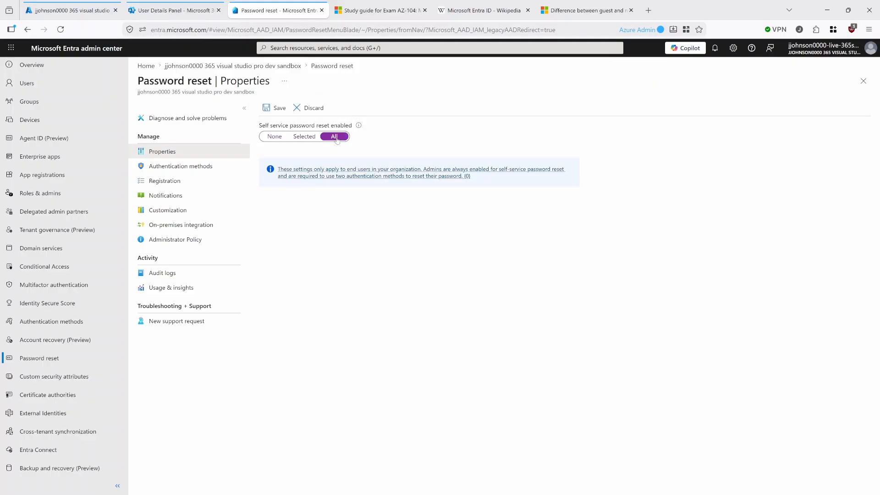
{"action": "left_click", "coordinate": [268, 105]}
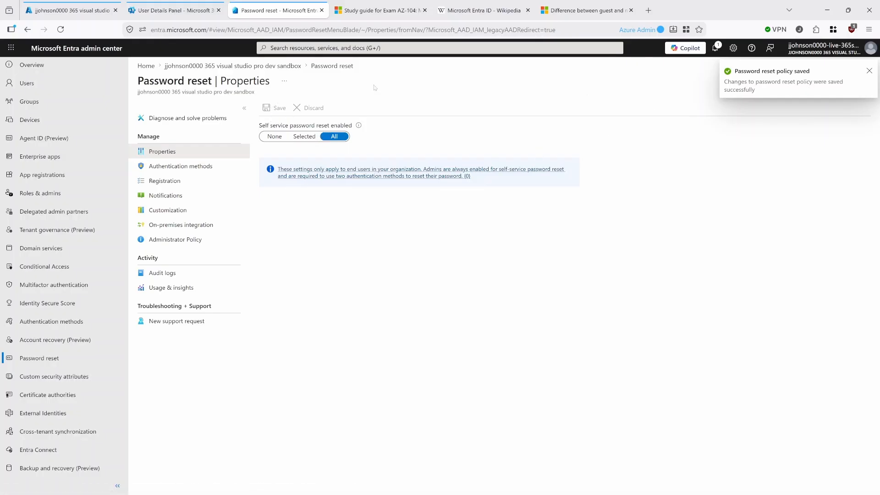
{"action": "left_click", "coordinate": [60, 29]}
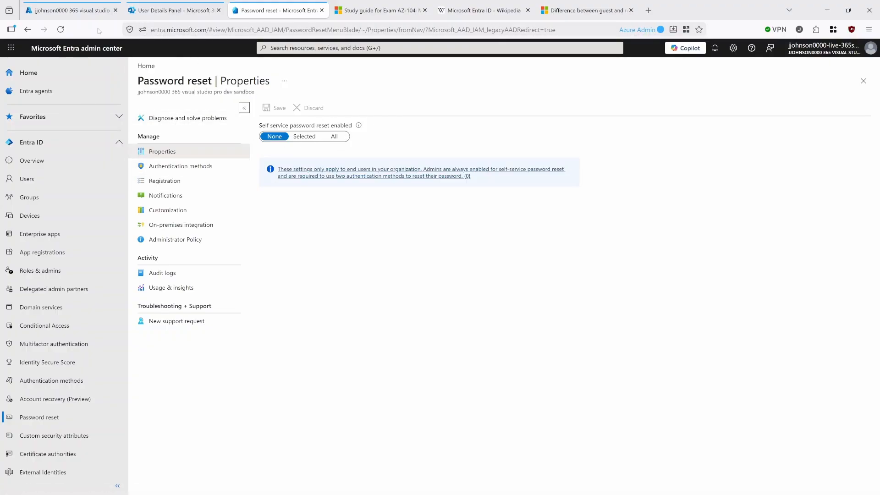
{"action": "left_click", "coordinate": [61, 29]}
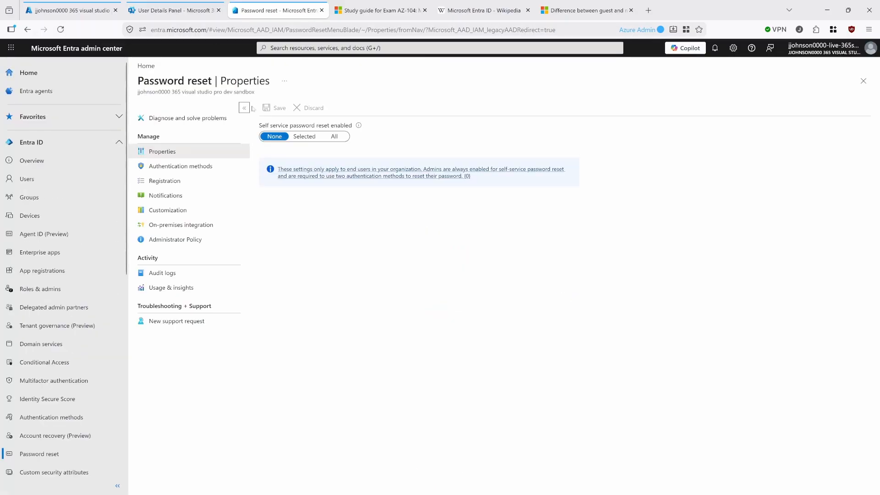
{"action": "left_click", "coordinate": [334, 136]}
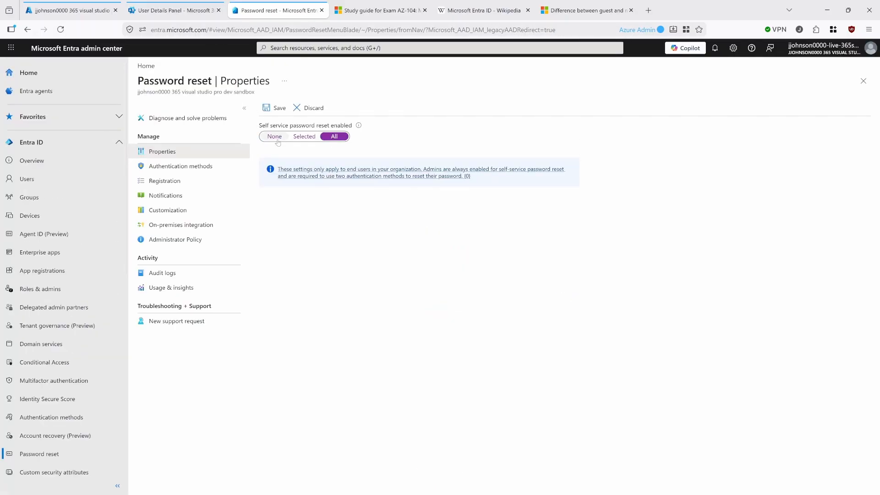
{"action": "left_click", "coordinate": [181, 166]}
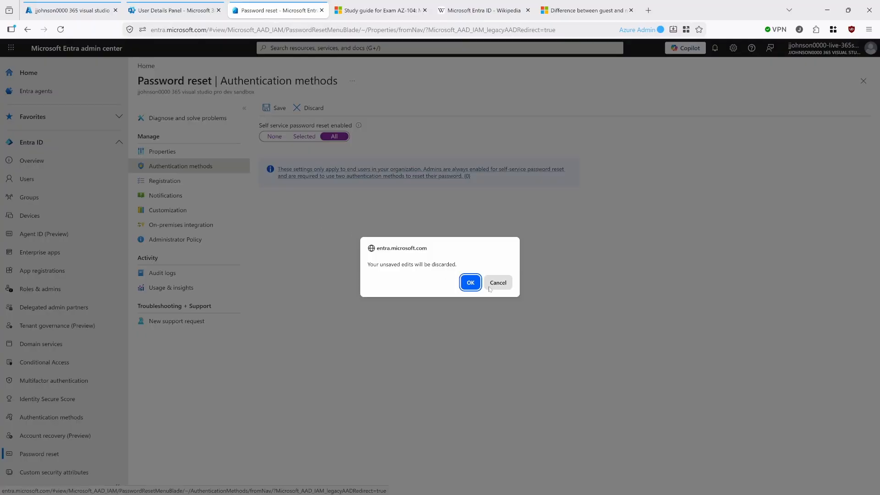
{"action": "left_click", "coordinate": [470, 283]}
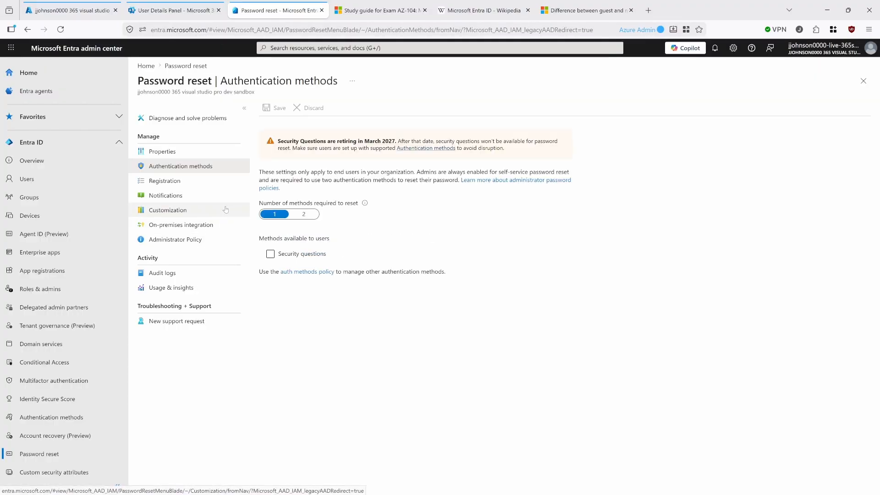
Return to the password reset properties, set "Self service password reset enabled" to All, and save the policy
{"action": "left_click", "coordinate": [207, 155]}
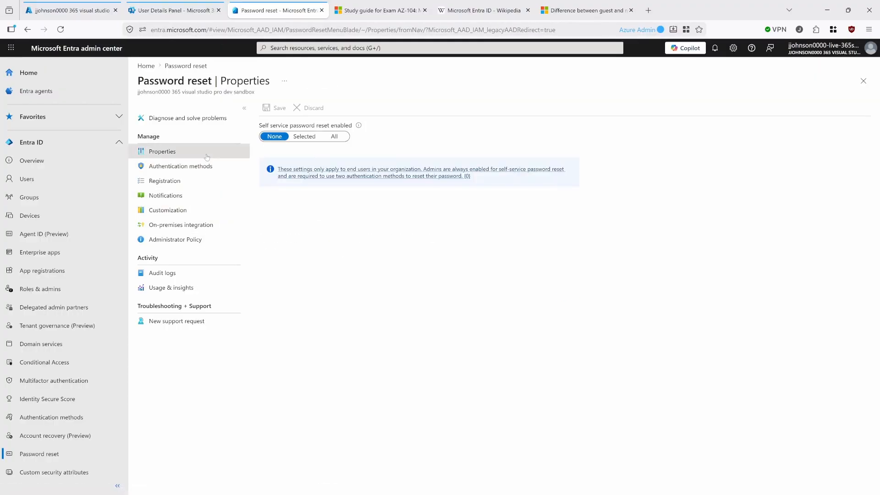
{"action": "left_click", "coordinate": [334, 136]}
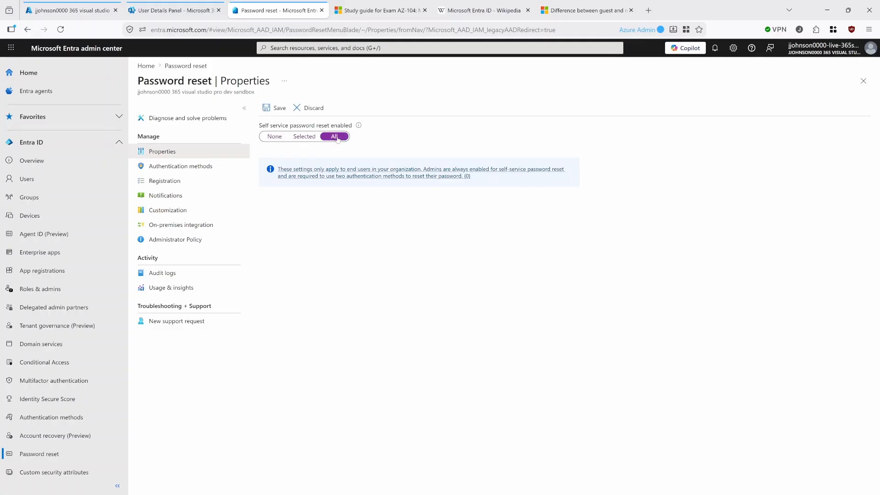
{"action": "left_click", "coordinate": [270, 108]}
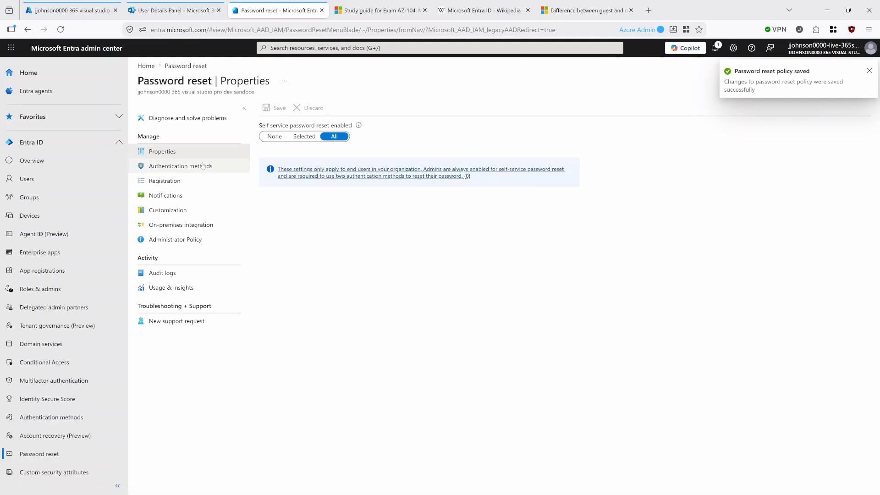
Open the password reset authentication methods and highlight the notes on security question retirement, end-user scope, and the administrators' two-method requirement
{"action": "left_click", "coordinate": [181, 170]}
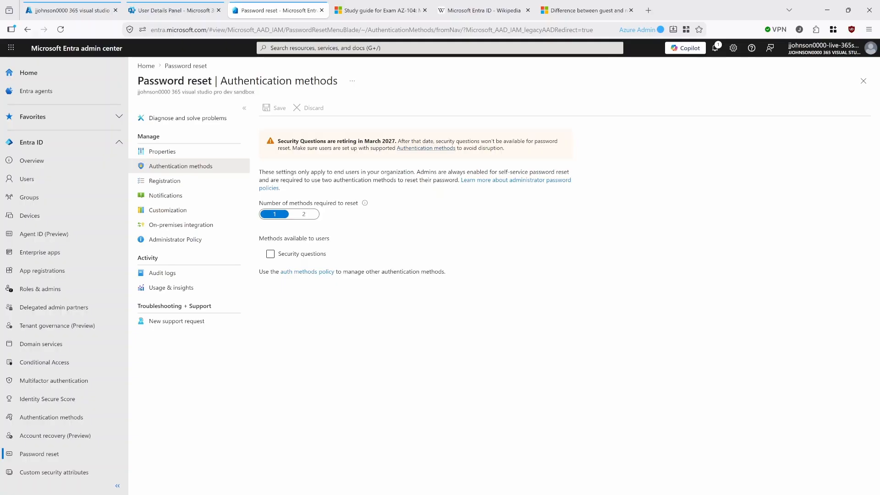
{"action": "left_click_drag", "start_coordinate": [269, 172], "coordinate": [393, 172]}
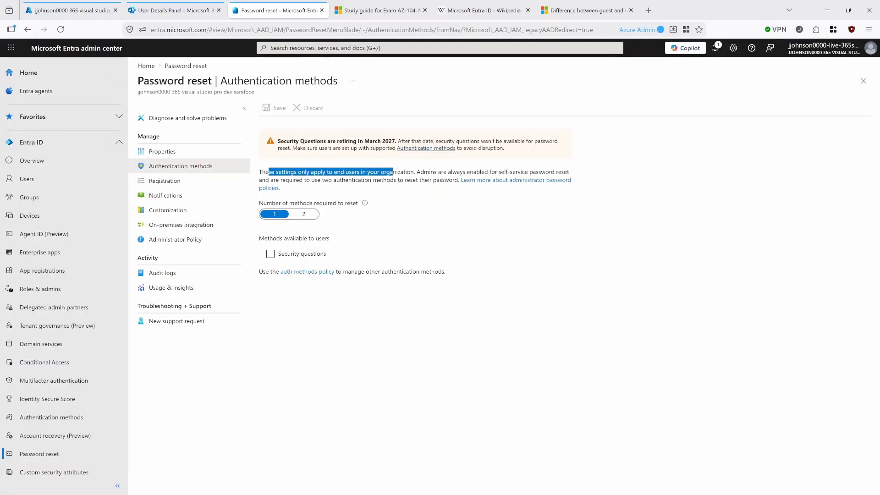
{"action": "left_click_drag", "start_coordinate": [281, 141], "coordinate": [392, 141]}
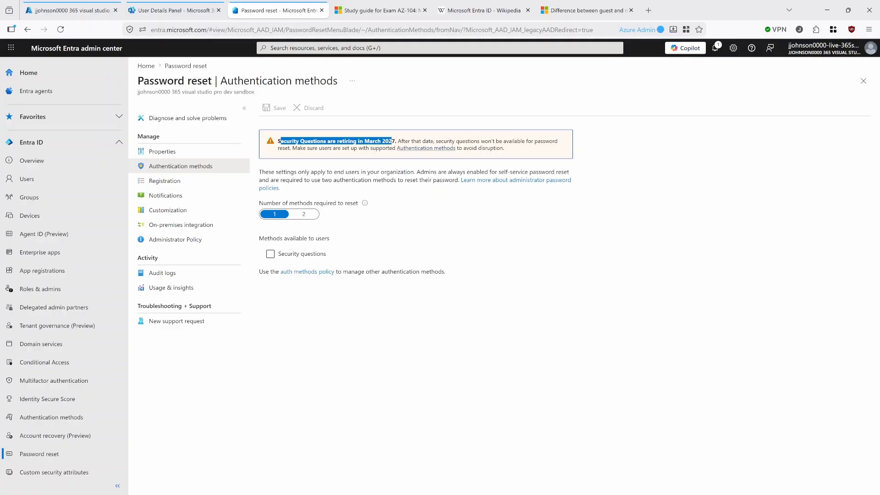
{"action": "left_click_drag", "start_coordinate": [436, 141], "coordinate": [541, 141]}
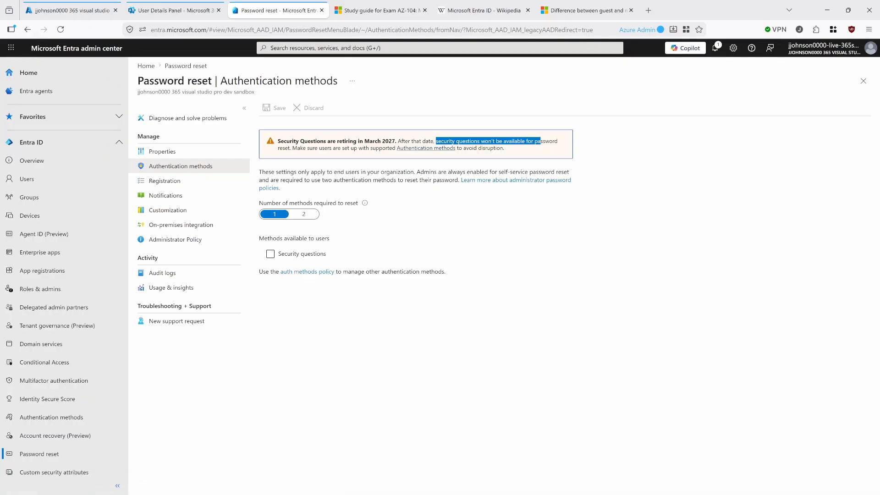
{"action": "left_click_drag", "start_coordinate": [262, 172], "coordinate": [415, 172]}
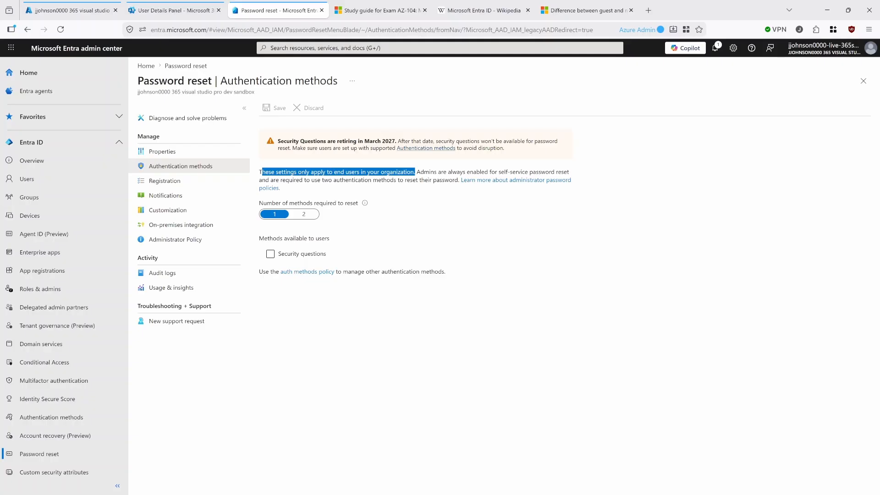
{"action": "left_click_drag", "start_coordinate": [261, 180], "coordinate": [396, 180]}
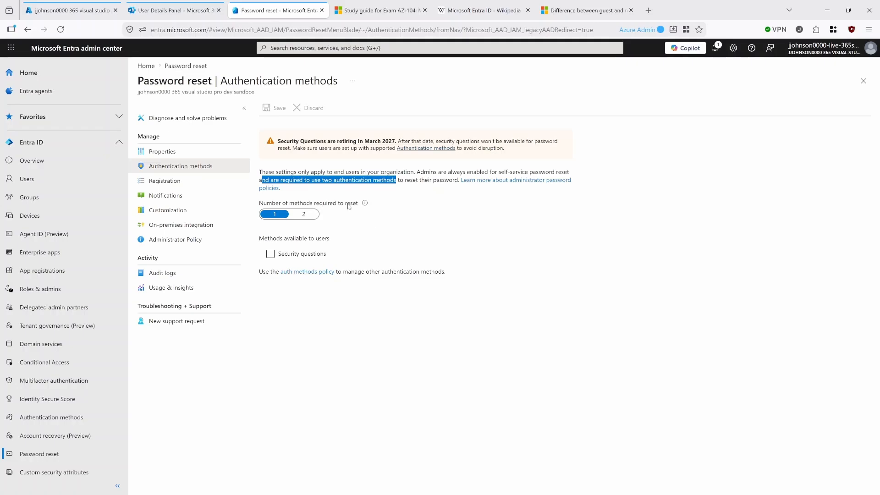
Try requiring 2 methods to reset, read the setting's explanation, and return the requirement to 1
{"action": "left_click", "coordinate": [302, 215]}
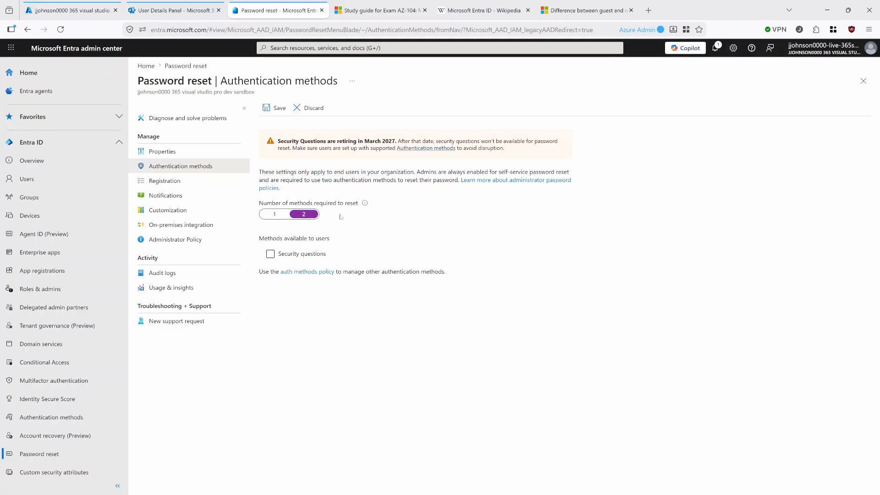
{"action": "mouse_move", "coordinate": [364, 205]}
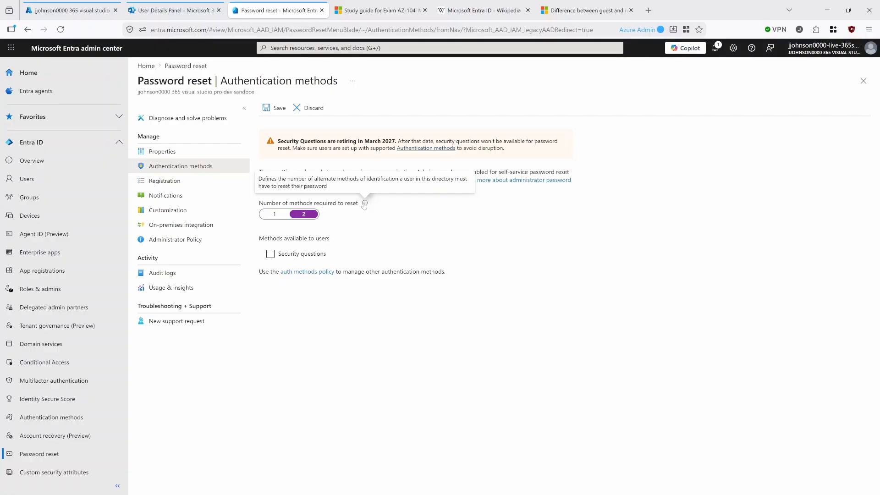
{"action": "left_click", "coordinate": [276, 213]}
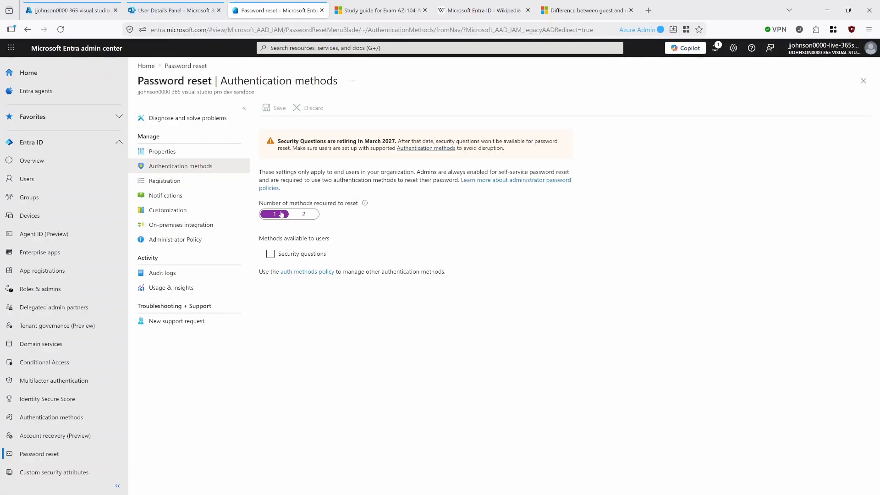
Try enabling security questions as a reset method, disable them again, and toggle the required number of methods to 2 and back to 1
{"action": "left_click", "coordinate": [270, 255]}
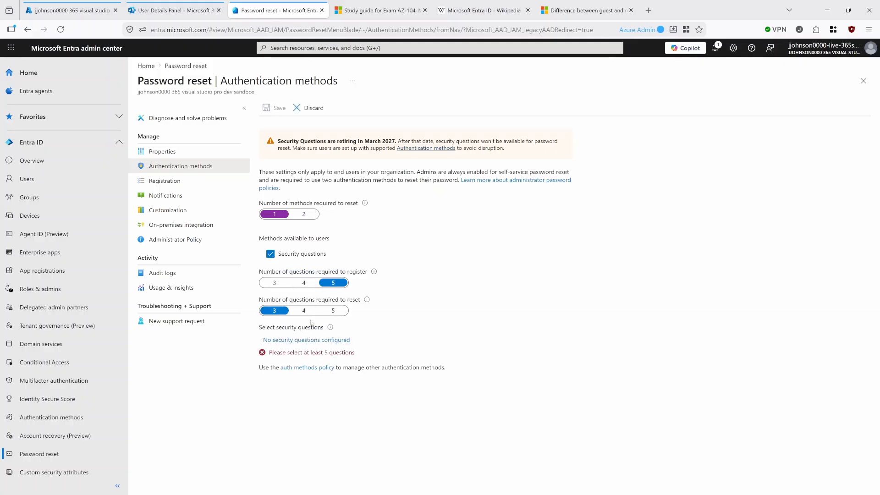
{"action": "left_click", "coordinate": [271, 254]}
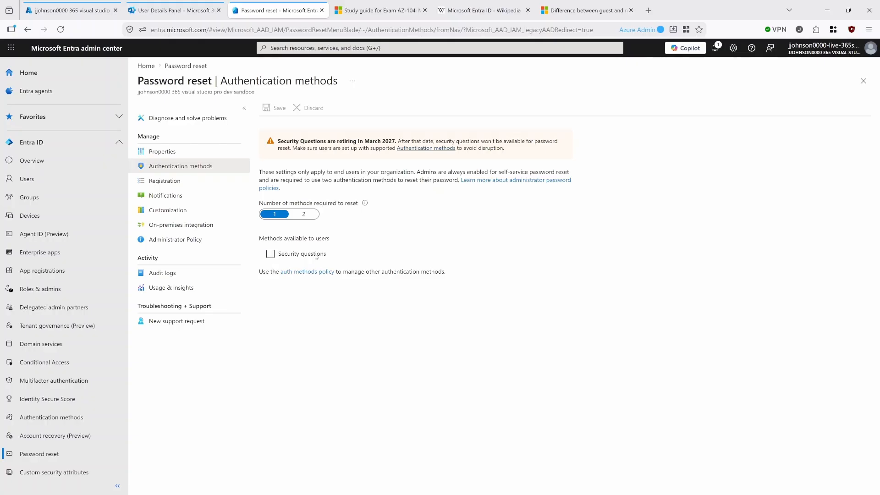
{"action": "left_click", "coordinate": [309, 216]}
{"action": "left_click", "coordinate": [274, 214]}
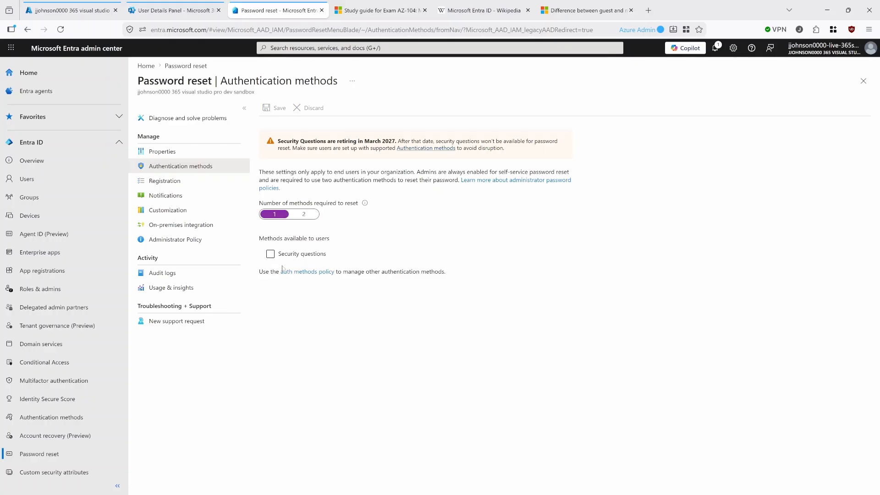
Open the auth methods policy and highlight the Temporary Access Pass, Software OATH tokens, and Email OTP entries
{"action": "left_click_drag", "start_coordinate": [259, 271], "coordinate": [371, 272]}
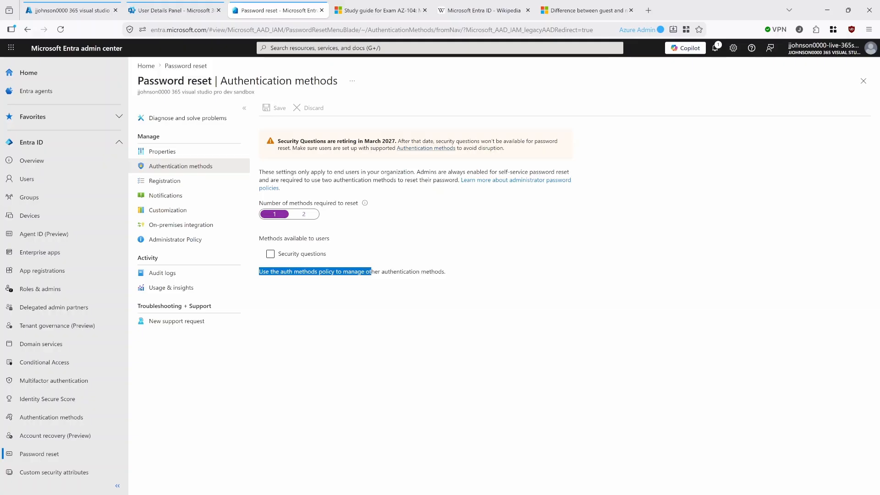
{"action": "left_click", "coordinate": [325, 274]}
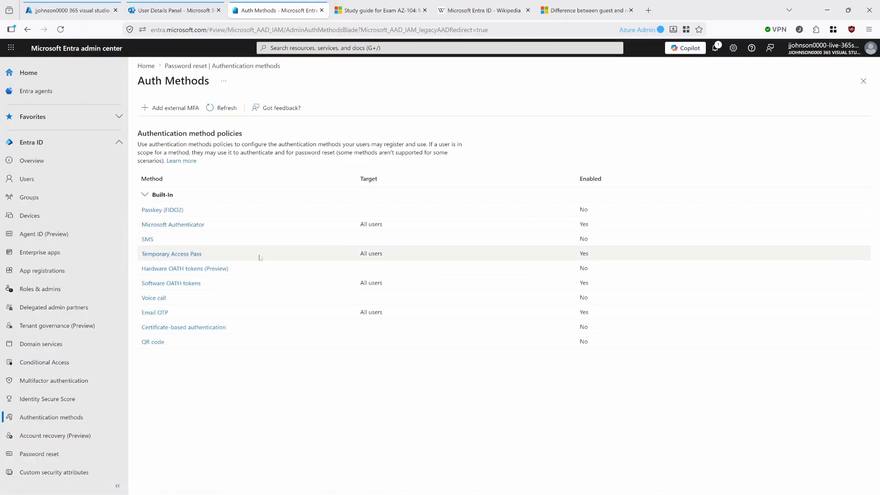
{"action": "triple_click", "coordinate": [422, 257]}
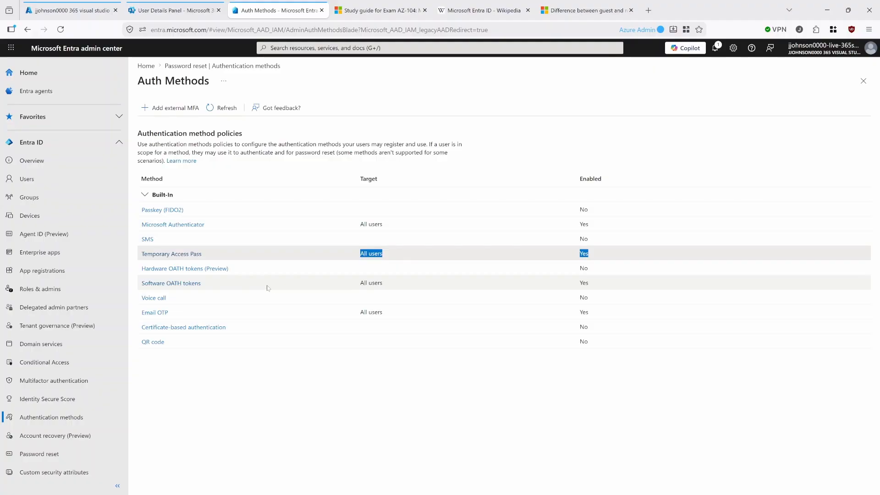
{"action": "left_click_drag", "start_coordinate": [266, 288], "coordinate": [707, 287]}
{"action": "left_click_drag", "start_coordinate": [316, 316], "coordinate": [755, 315]}
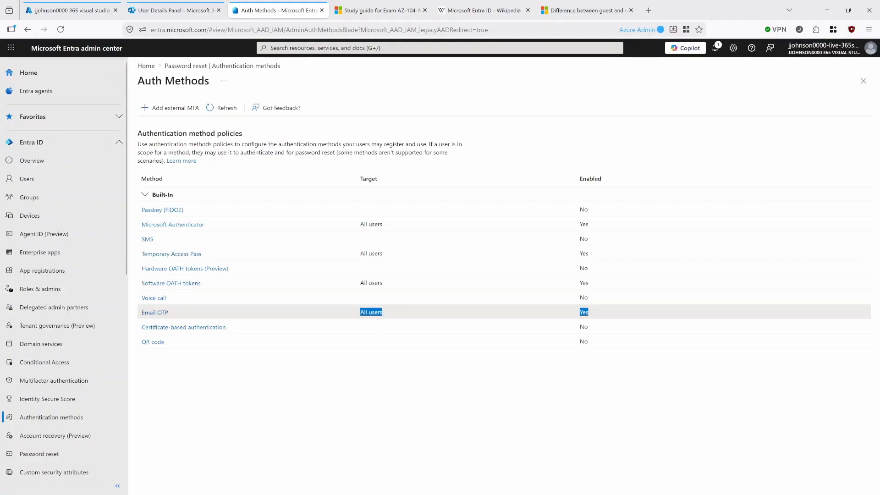
Return to the password reset settings and review the registration, authentication methods, and properties pages
{"action": "left_click", "coordinate": [245, 66]}
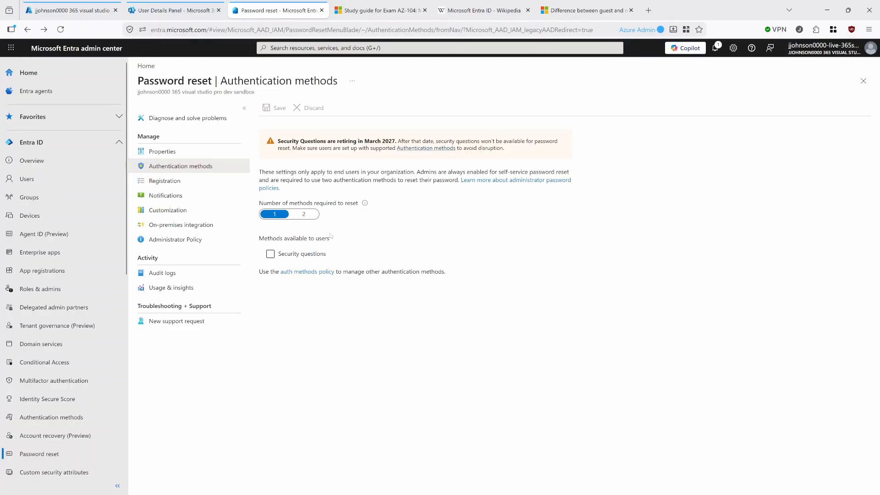
{"action": "left_click", "coordinate": [183, 156]}
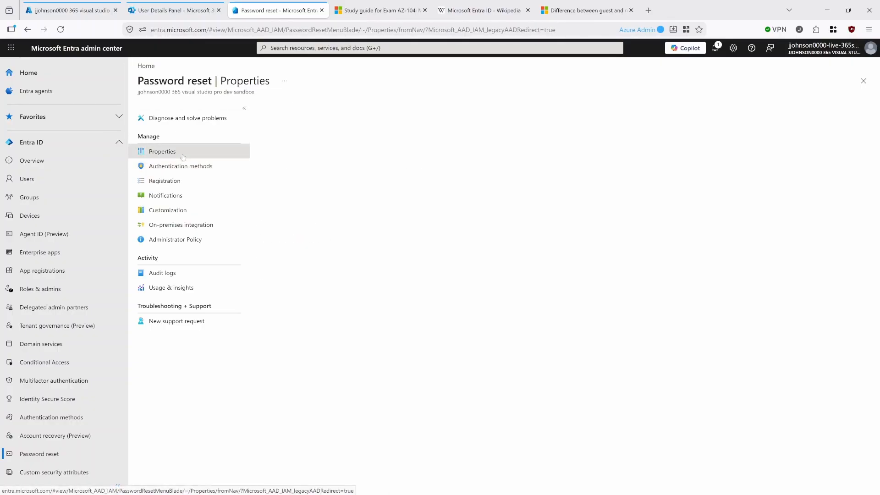
{"action": "left_click", "coordinate": [186, 166]}
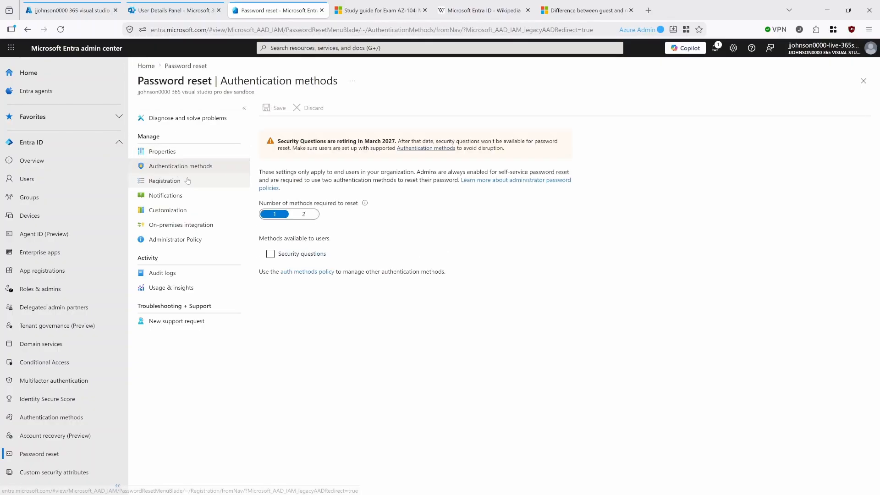
{"action": "left_click", "coordinate": [188, 180]}
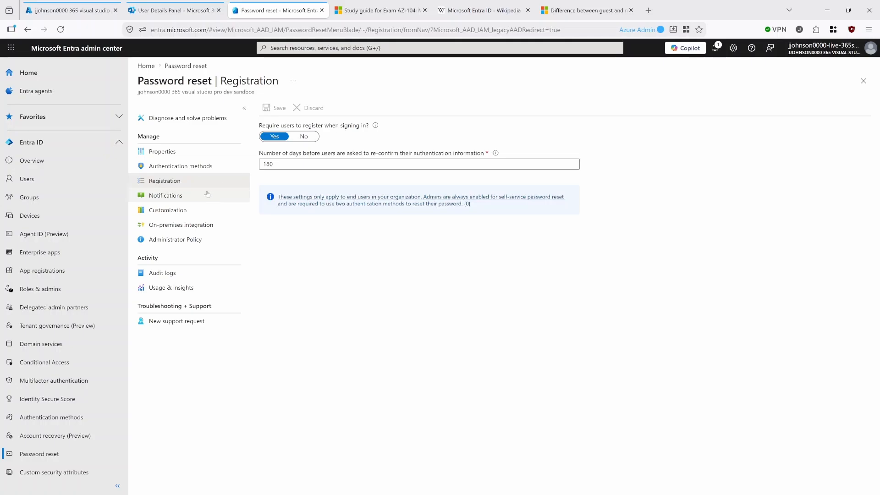
{"action": "left_click", "coordinate": [190, 170]}
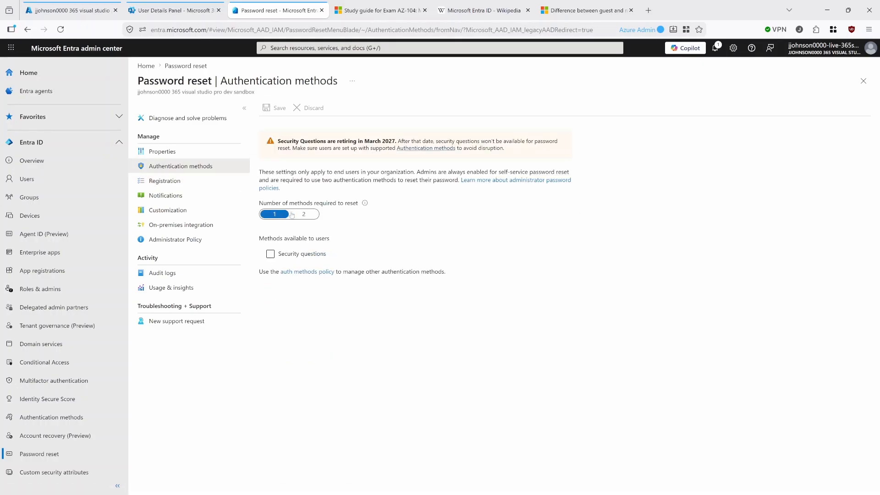
{"action": "mouse_move", "coordinate": [363, 204]}
{"action": "left_click", "coordinate": [174, 154]}
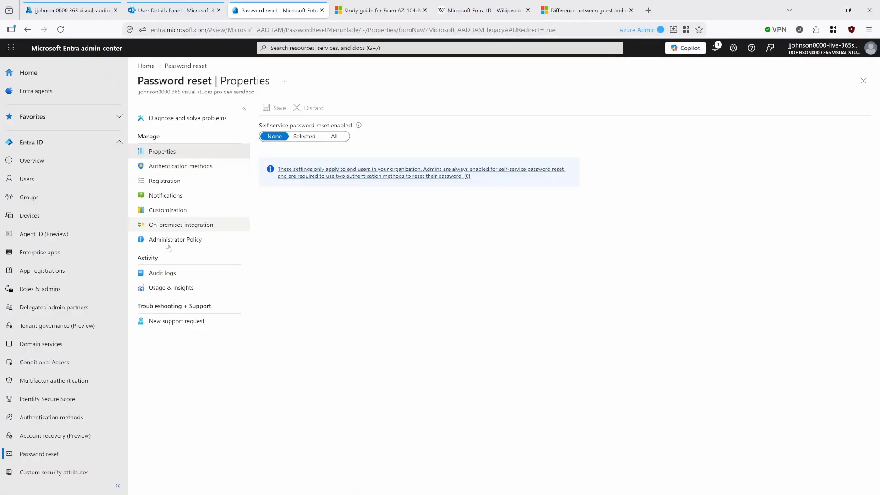
{"action": "mouse_move", "coordinate": [203, 494]}
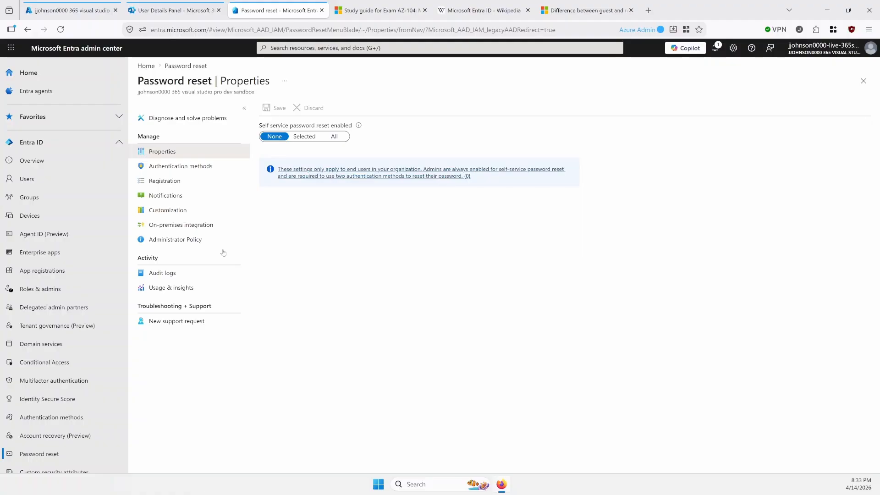
Switch to the AZ-104 study guide and highlight the objectives on managing external users and configuring self-service password reset
{"action": "left_click", "coordinate": [176, 8]}
{"action": "left_click", "coordinate": [275, 10]}
{"action": "left_click", "coordinate": [352, 11]}
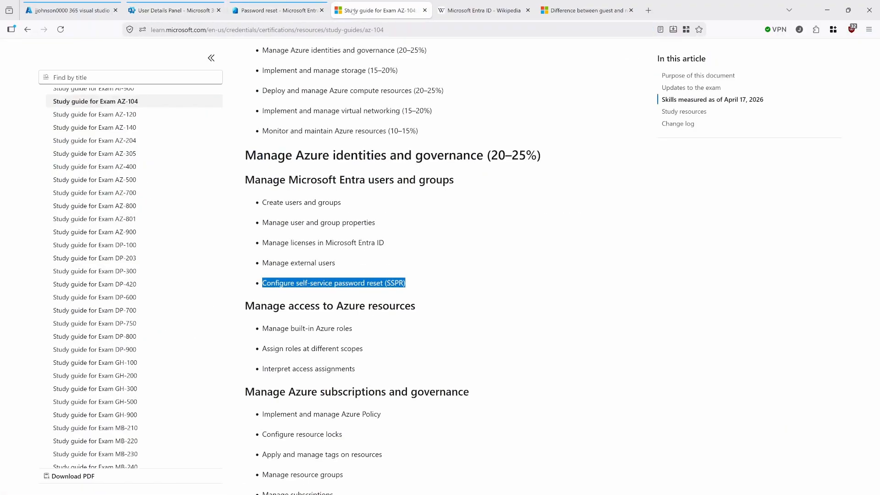
{"action": "left_click_drag", "start_coordinate": [418, 291], "coordinate": [256, 284]}
{"action": "left_click_drag", "start_coordinate": [261, 263], "coordinate": [343, 265]}
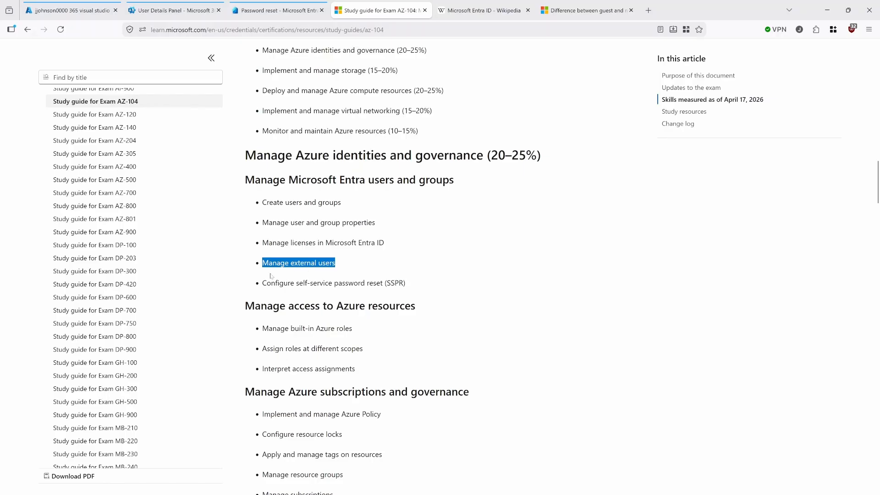
{"action": "left_click_drag", "start_coordinate": [261, 263], "coordinate": [337, 265]}
{"action": "left_click_drag", "start_coordinate": [406, 283], "coordinate": [261, 283]}
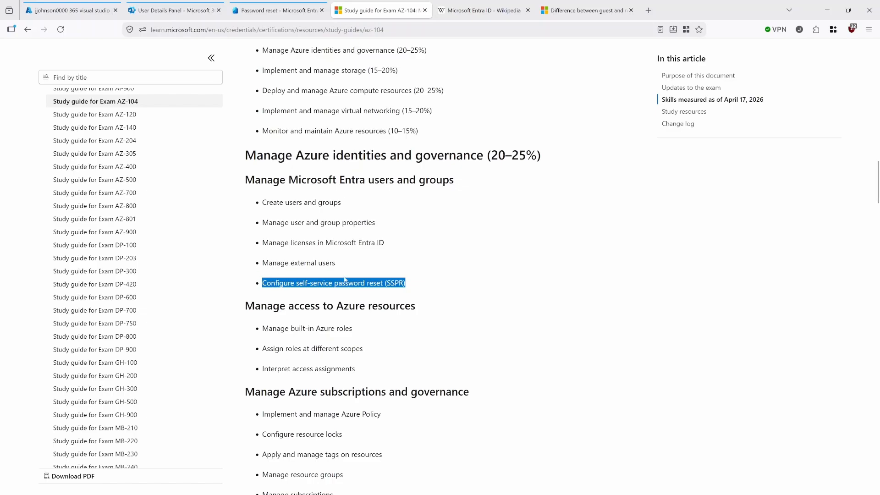
{"action": "left_click_drag", "start_coordinate": [408, 284], "coordinate": [245, 262]}
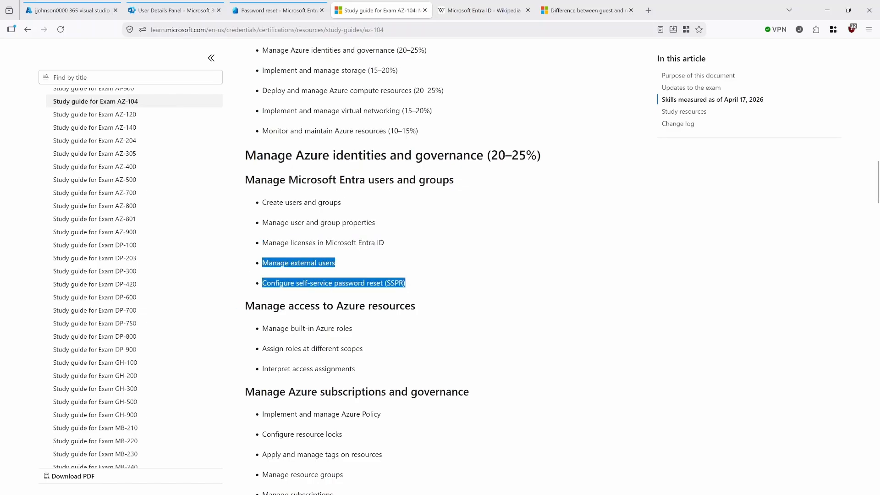
Highlight the study guide objectives under "Manage access to Azure resources" through the start of the subscriptions and governance section
{"action": "left_click", "coordinate": [301, 345]}
{"action": "scroll", "coordinate": [300, 345], "scroll_direction": "down", "scroll_amount": 3}
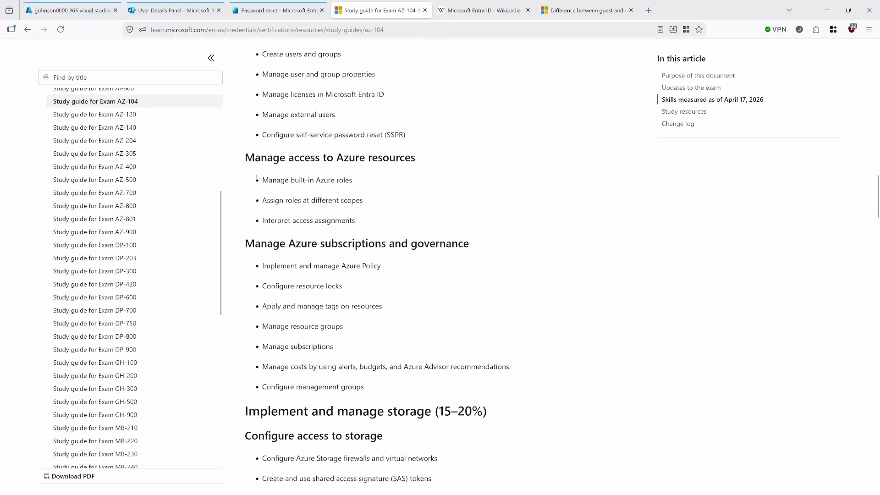
{"action": "left_click_drag", "start_coordinate": [262, 180], "coordinate": [346, 266]}
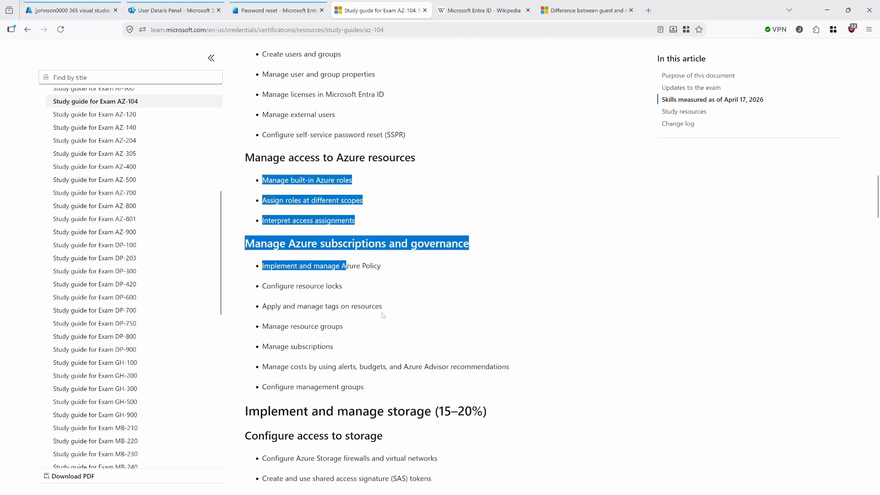
{"action": "scroll", "coordinate": [382, 314], "scroll_direction": "up", "scroll_amount": 2}
{"action": "left_click", "coordinate": [382, 315]}
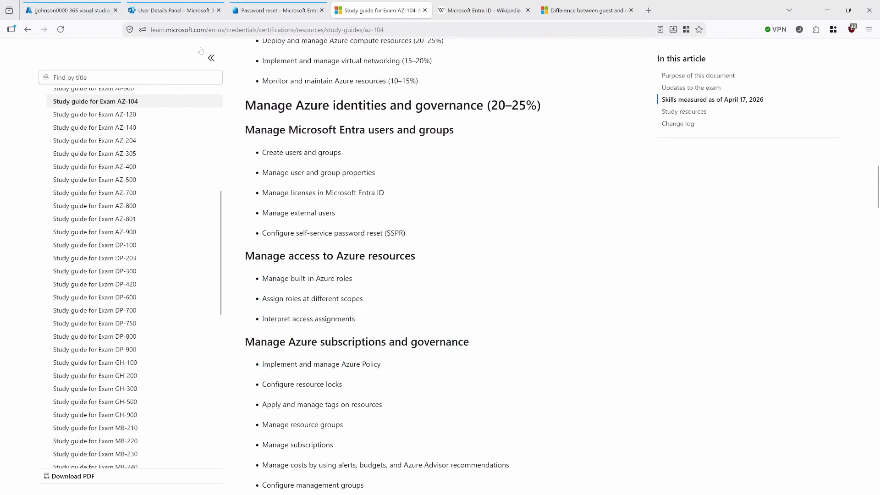
Skim the AZ-104 study guide down to the change log and back up, and switch to the tenant overview in the Azure portal
{"action": "left_click", "coordinate": [102, 17]}
{"action": "left_click", "coordinate": [279, 11]}
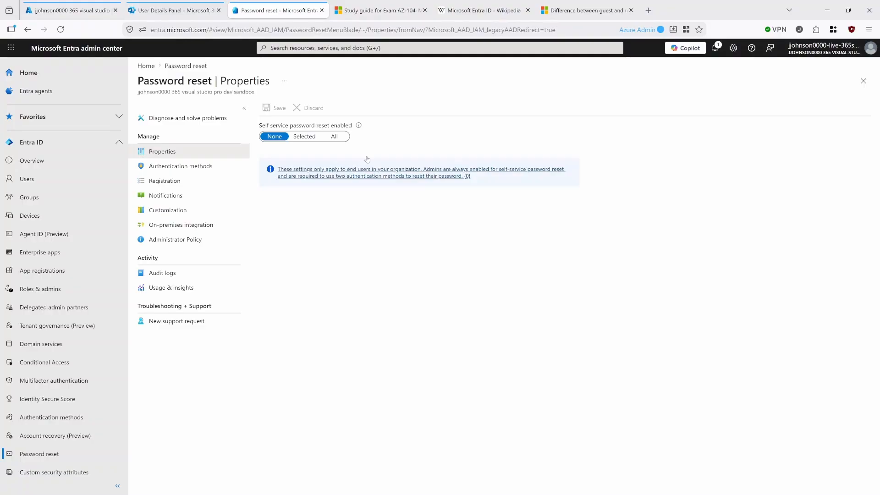
{"action": "left_click", "coordinate": [367, 16]}
{"action": "scroll", "coordinate": [344, 340], "scroll_direction": "down", "scroll_amount": 20}
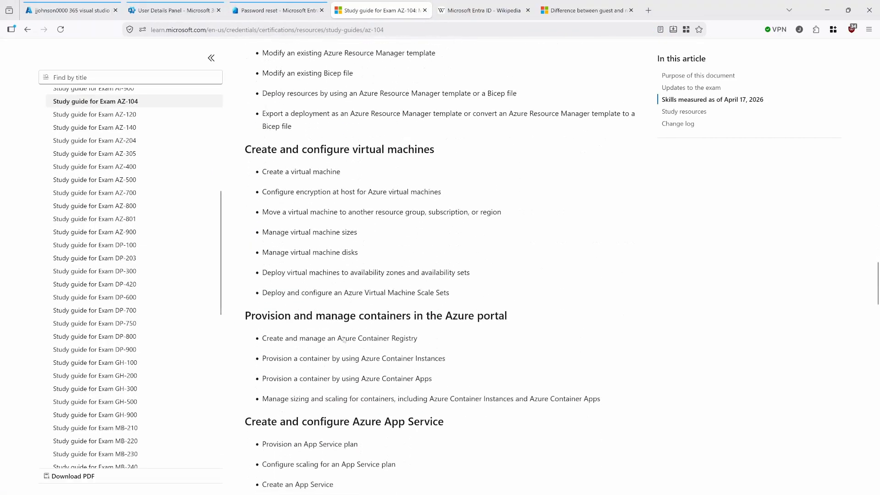
{"action": "scroll", "coordinate": [343, 339], "scroll_direction": "down", "scroll_amount": 20}
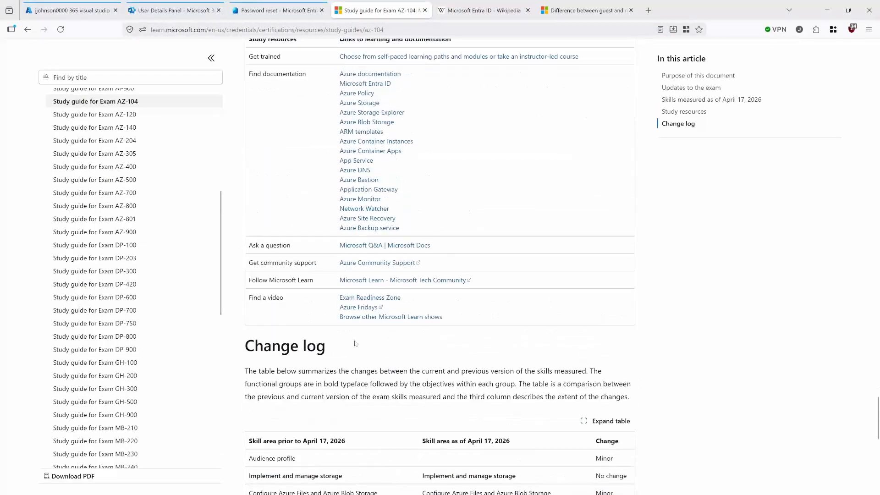
{"action": "scroll", "coordinate": [355, 343], "scroll_direction": "up", "scroll_amount": 20}
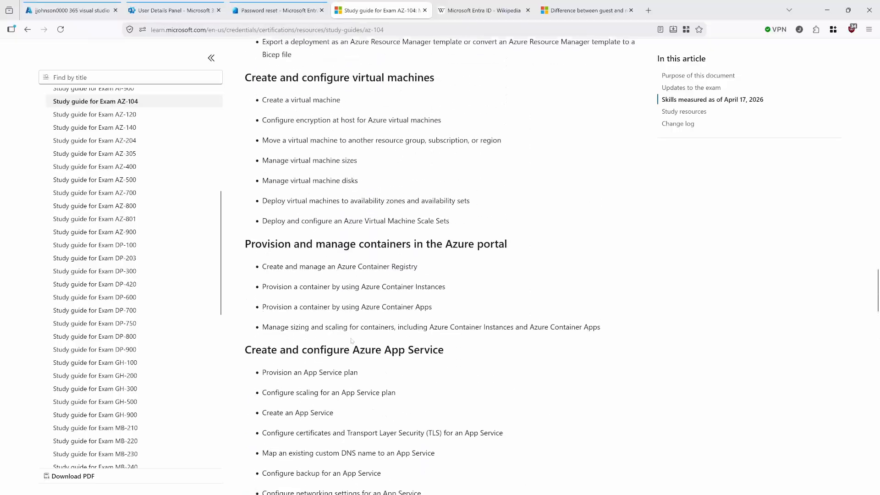
{"action": "scroll", "coordinate": [351, 341], "scroll_direction": "up", "scroll_amount": 20}
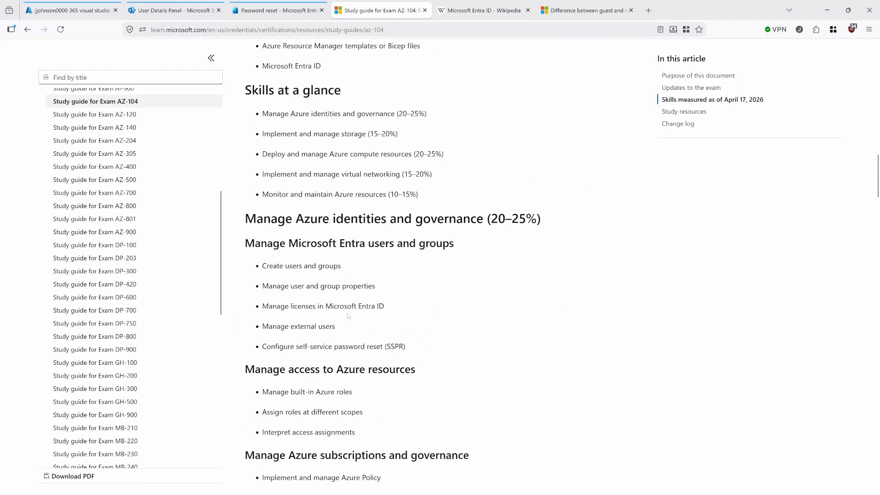
{"action": "scroll", "coordinate": [348, 315], "scroll_direction": "up", "scroll_amount": 10}
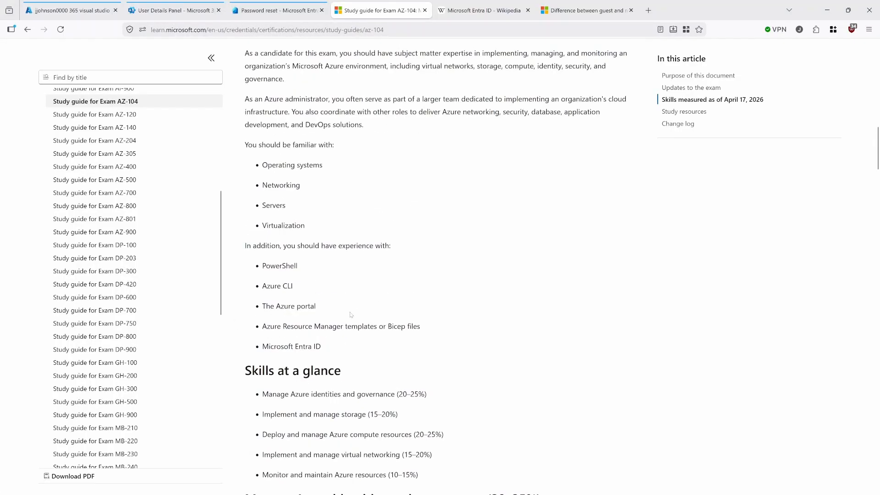
{"action": "left_click", "coordinate": [61, 9]}
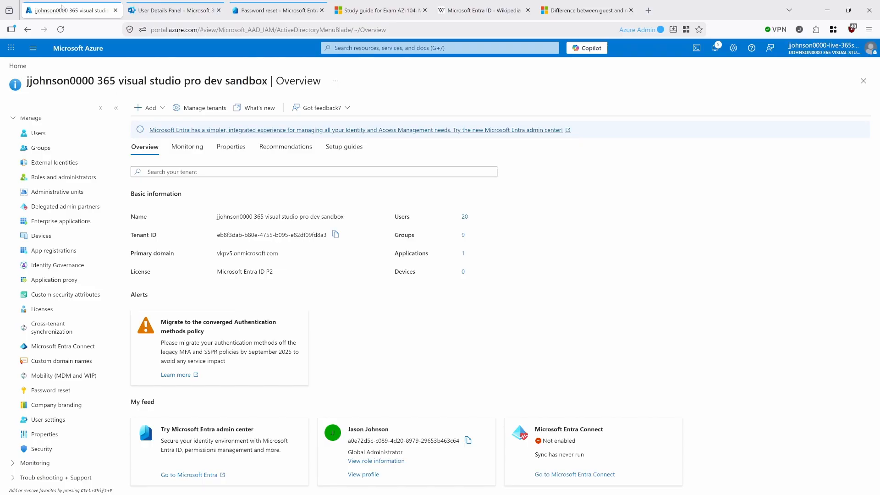